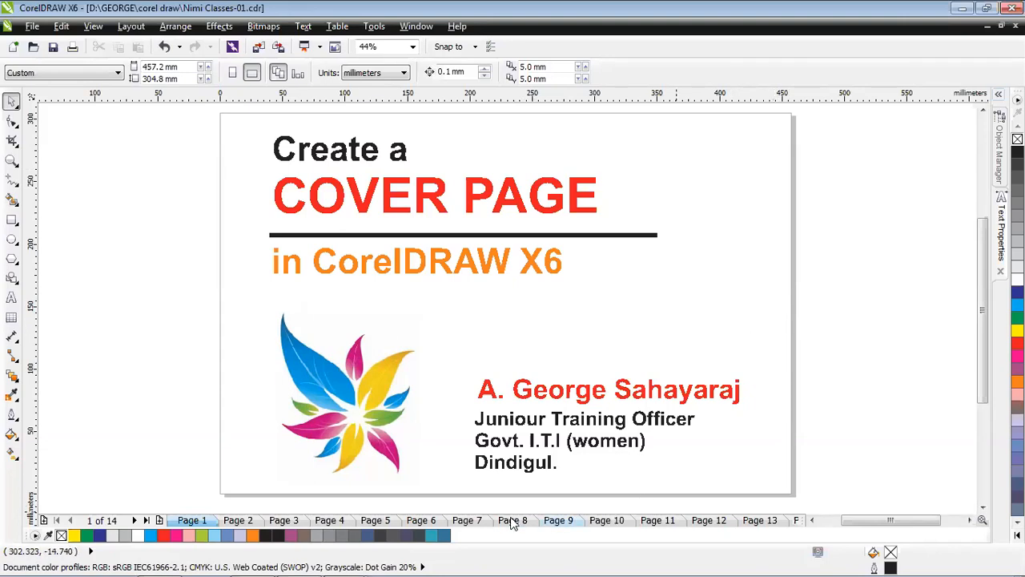
# - Examine the sample book cover, the back-spine-front layout and the A3 and A4 book dimensions on pages 7 to 9
pyautogui.click(473, 521)
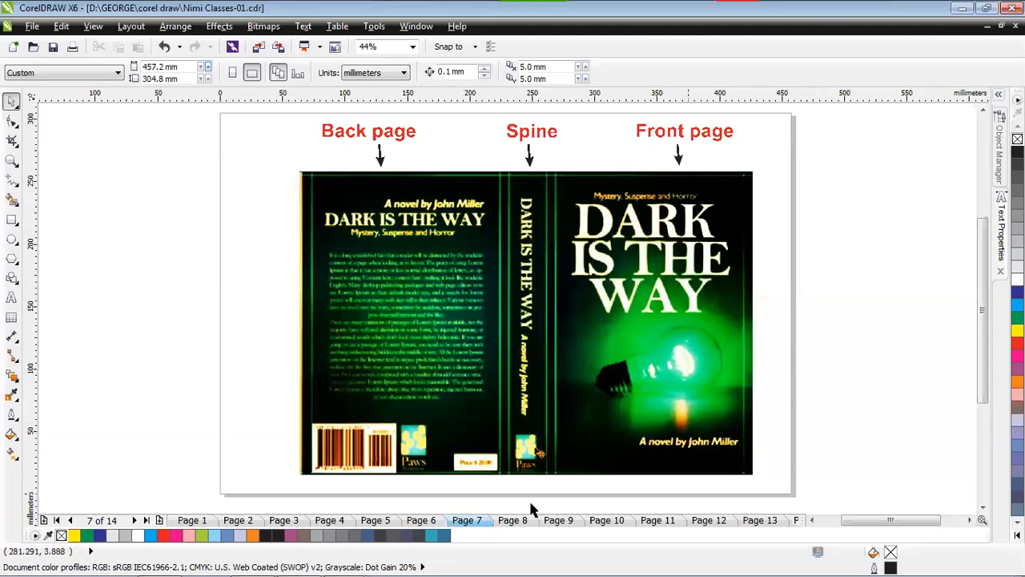
pyautogui.click(513, 520)
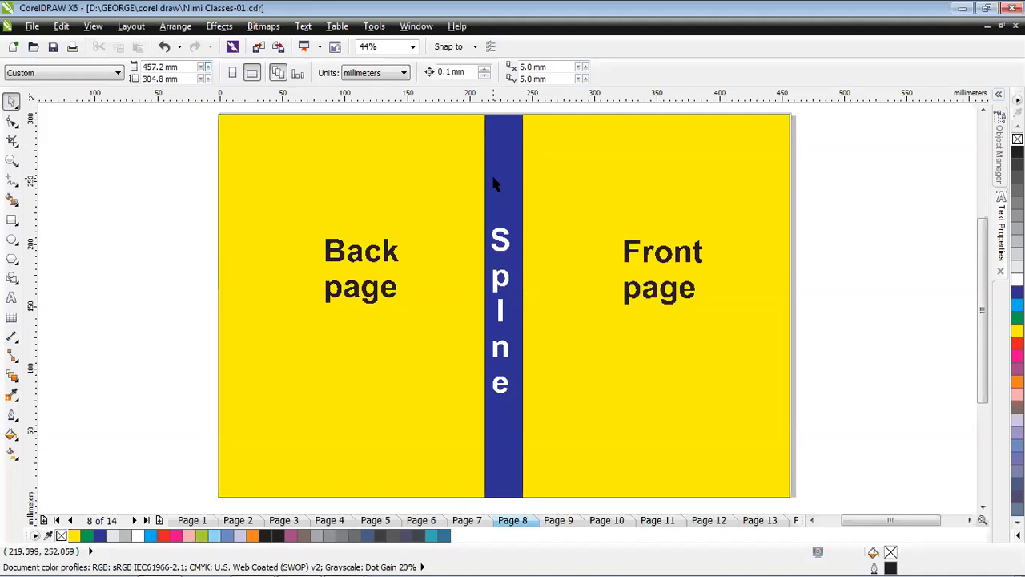
pyautogui.click(555, 522)
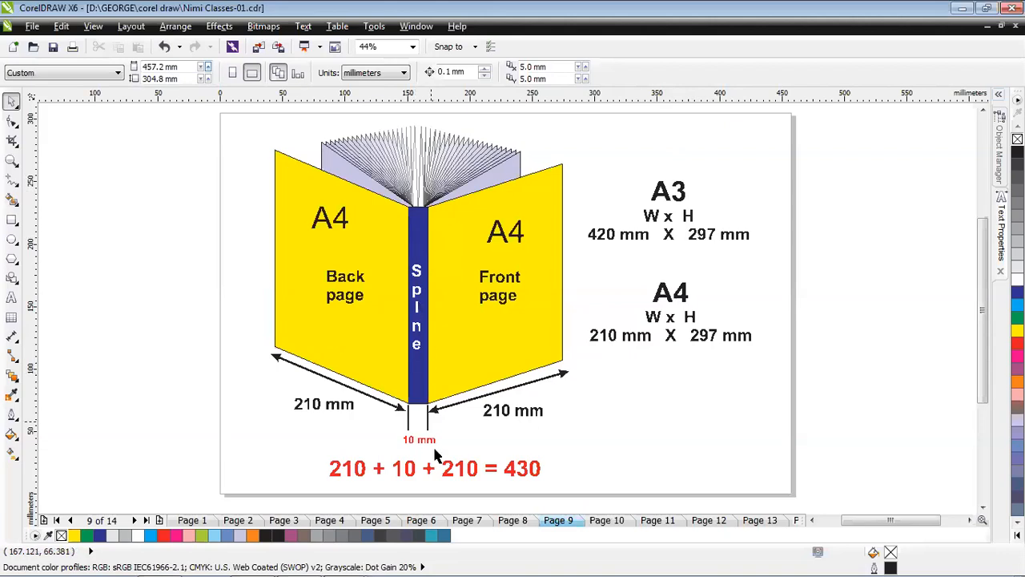
pyautogui.scroll(-2, 435, 448)
pyautogui.scroll(2, 525, 419)
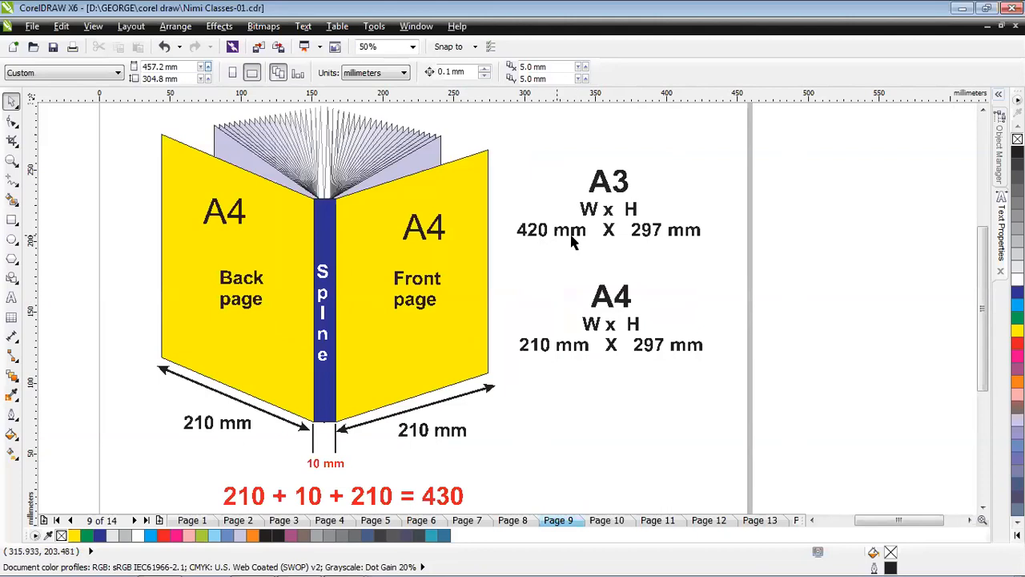
pyautogui.scroll(-3, 606, 412)
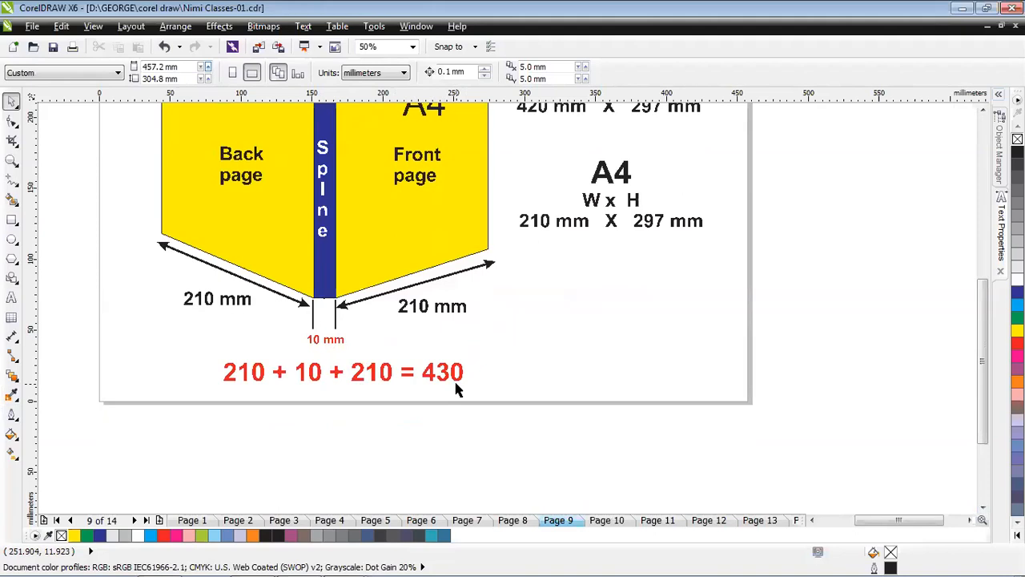
pyautogui.click(983, 108)
pyautogui.click(983, 109)
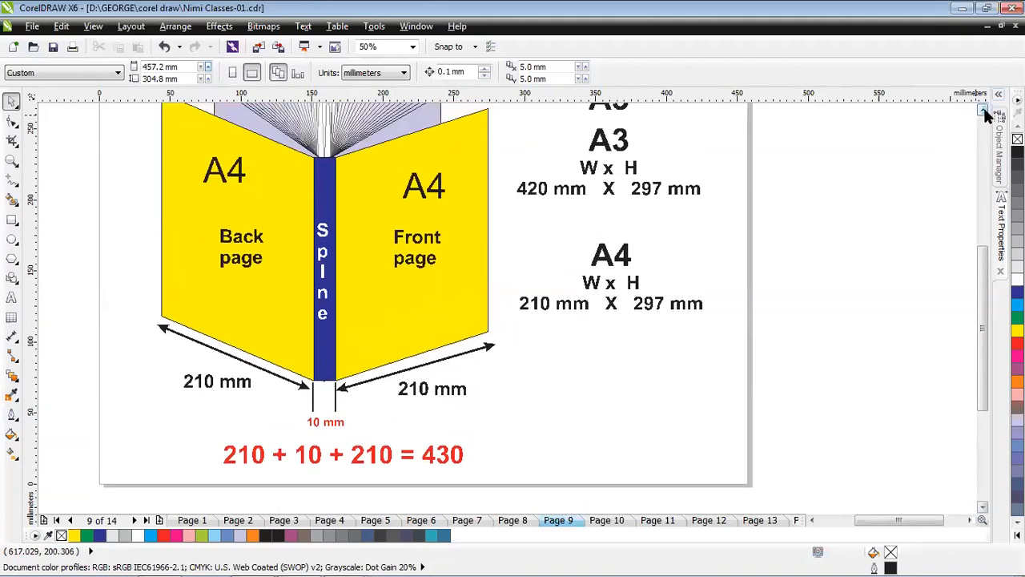
pyautogui.click(984, 110)
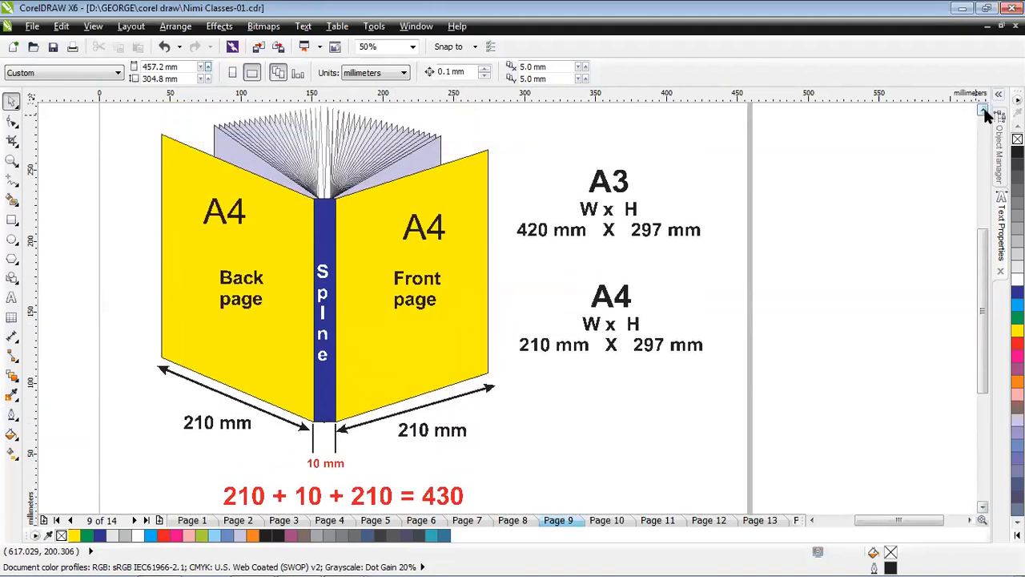
pyautogui.click(118, 73)
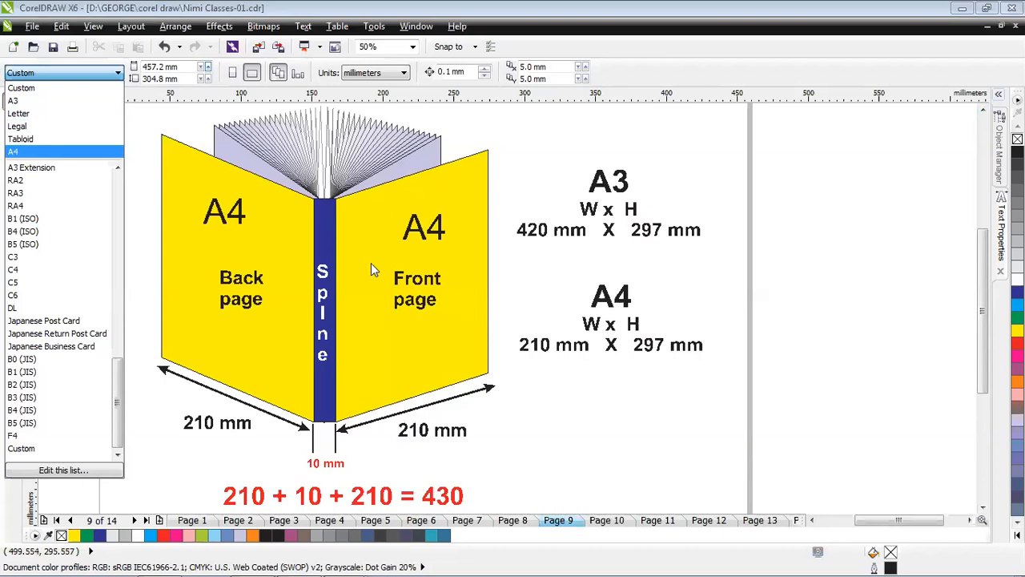
pyautogui.click(634, 408)
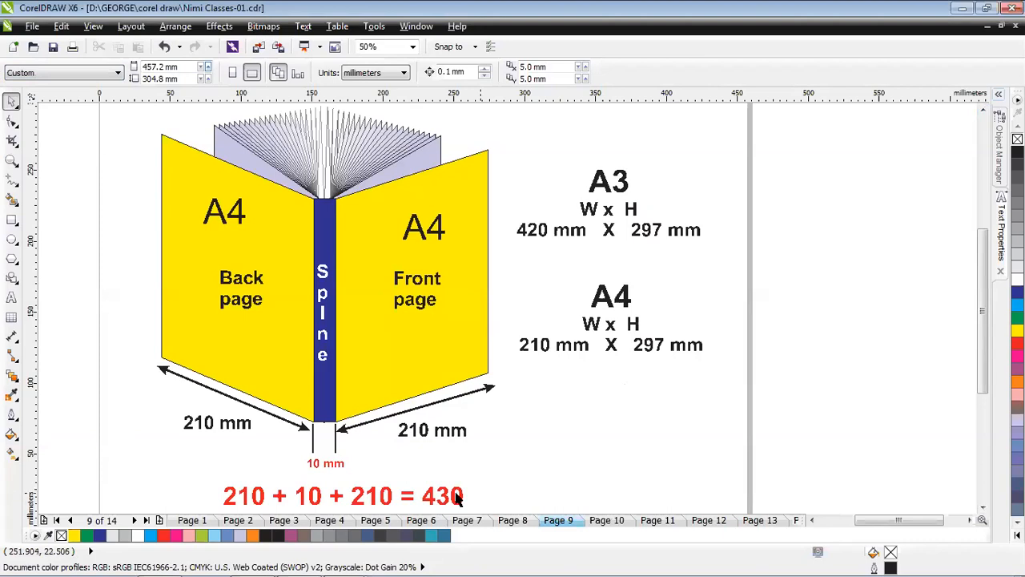
# - Compare the A3 Plus dimensions on page 10 with the cover width calculation on page 9, and examine the finished cover on page 11
pyautogui.click(606, 521)
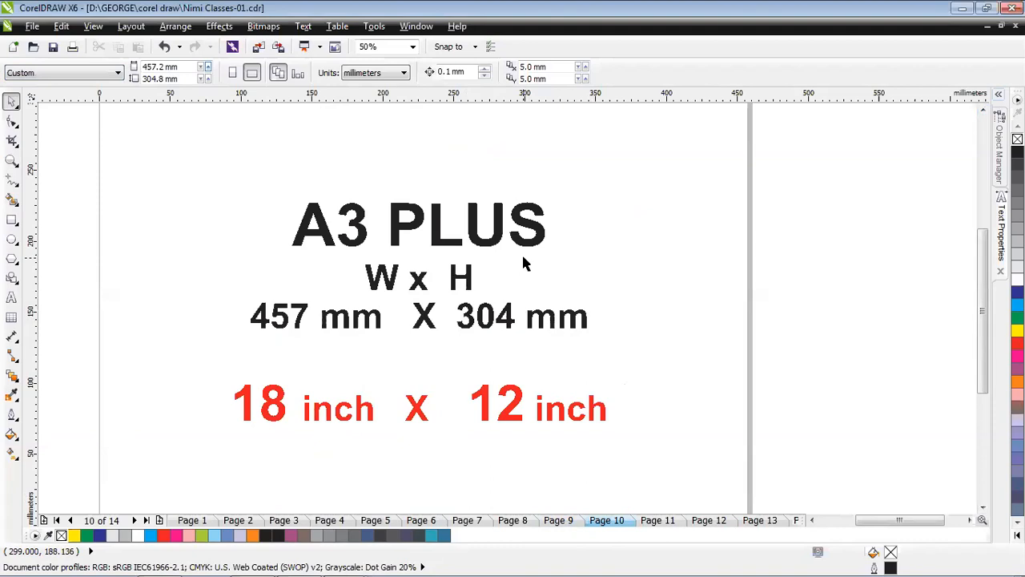
pyautogui.click(981, 510)
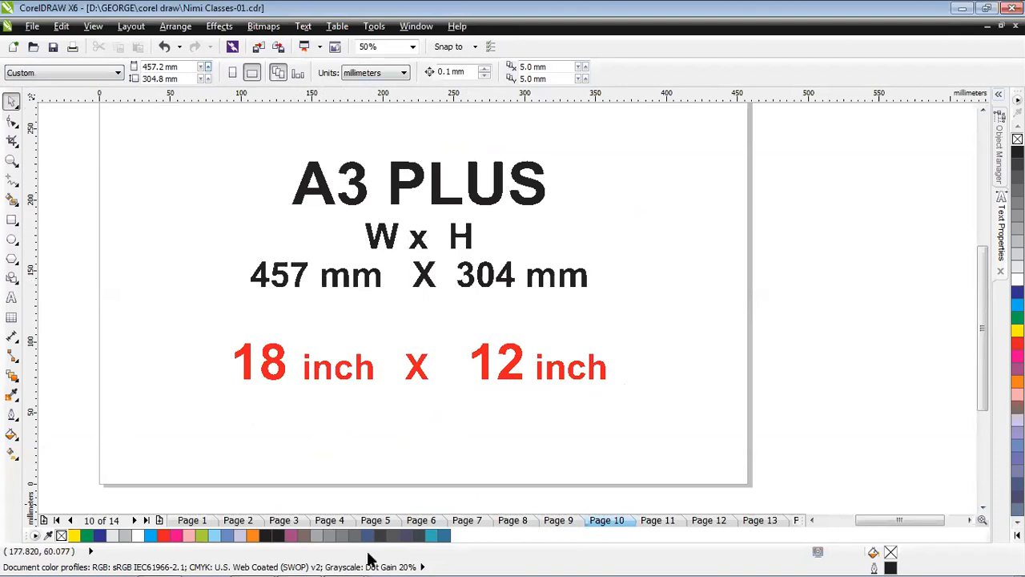
pyautogui.press('pageup')
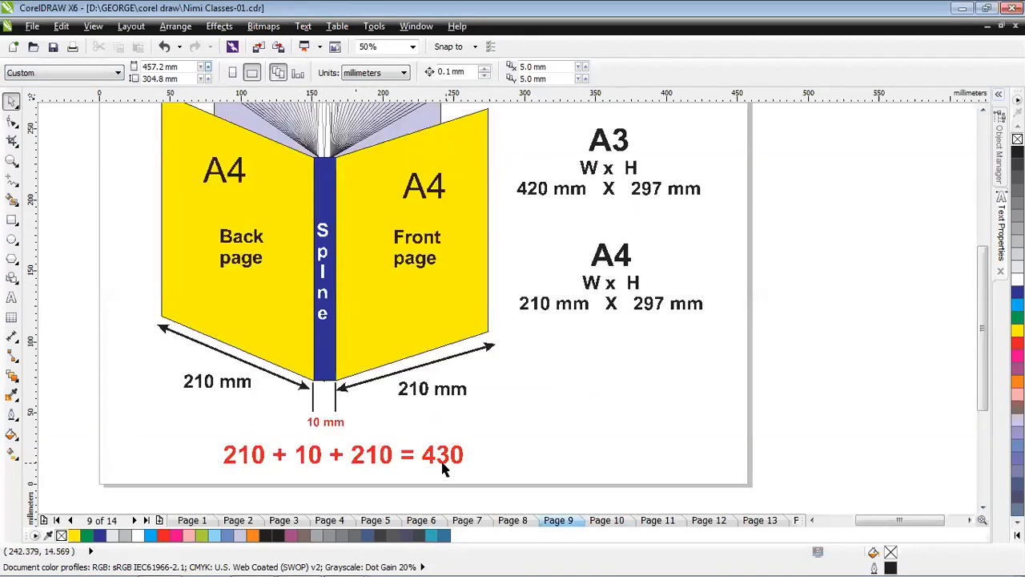
pyautogui.click(608, 520)
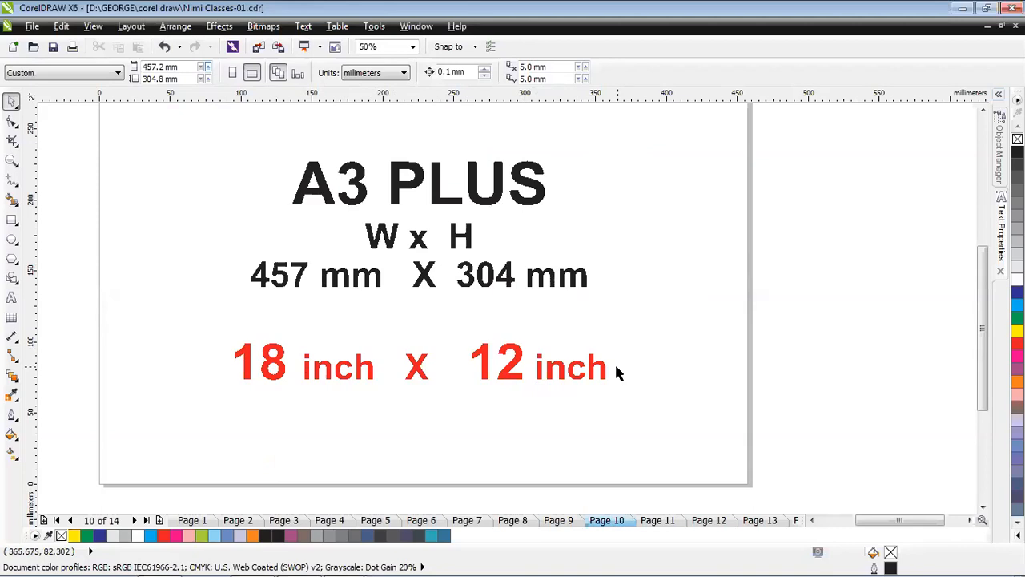
pyautogui.click(655, 521)
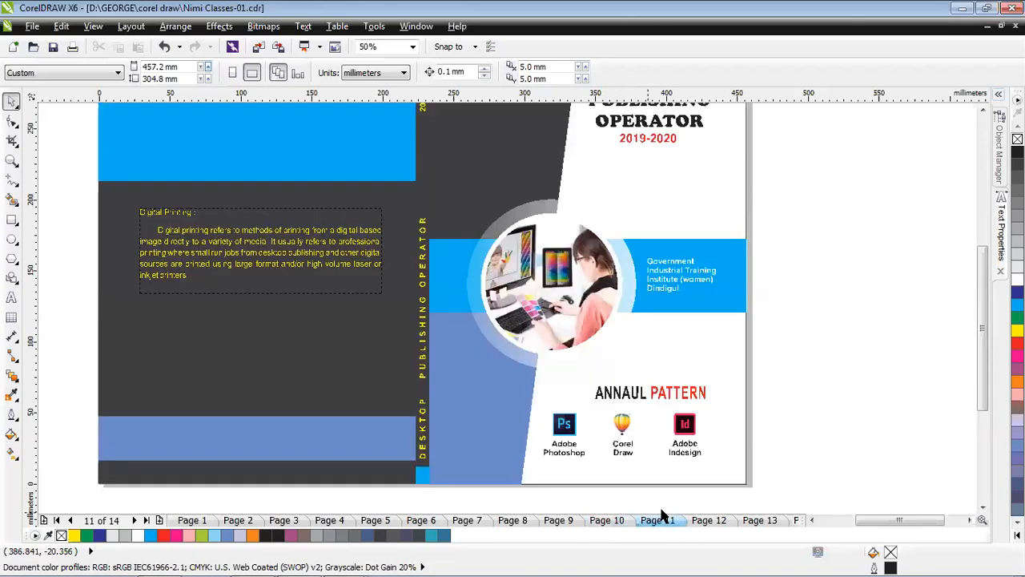
pyautogui.click(983, 112)
pyautogui.click(983, 112)
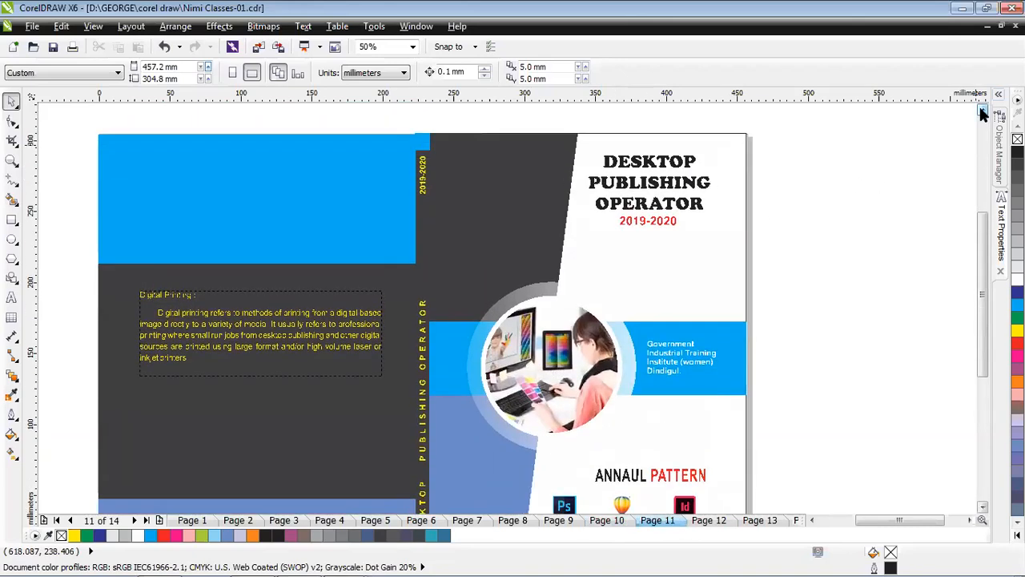
pyautogui.click(983, 507)
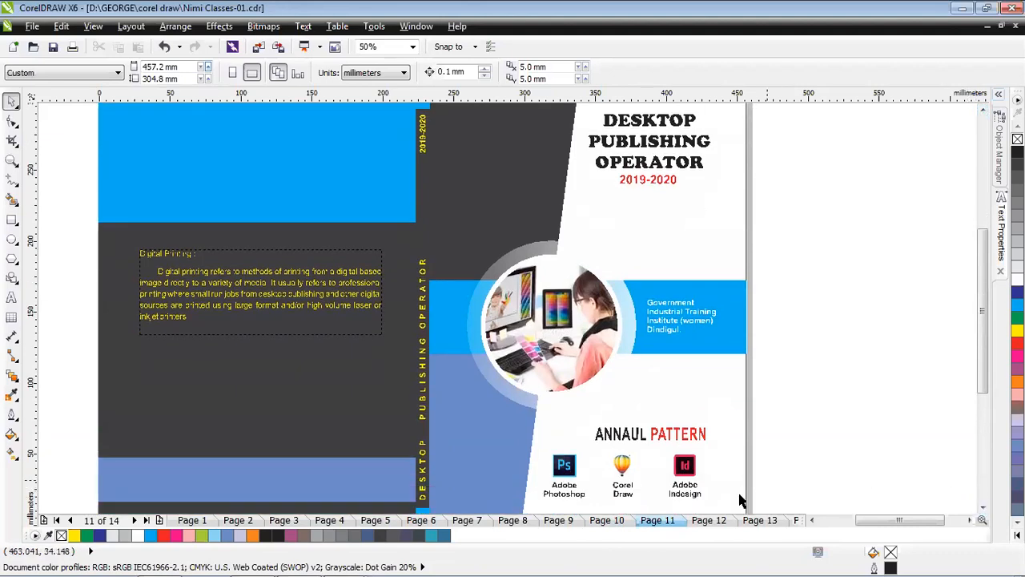
# - Go to the blank page 12 and set its size to A3 in landscape orientation
pyautogui.click(710, 521)
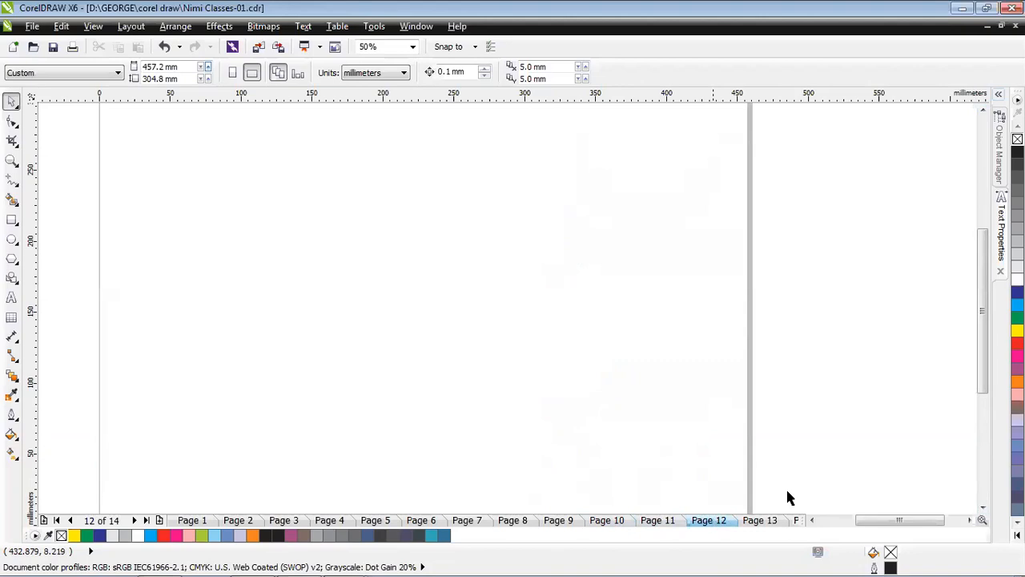
pyautogui.scroll(-1, 533, 307)
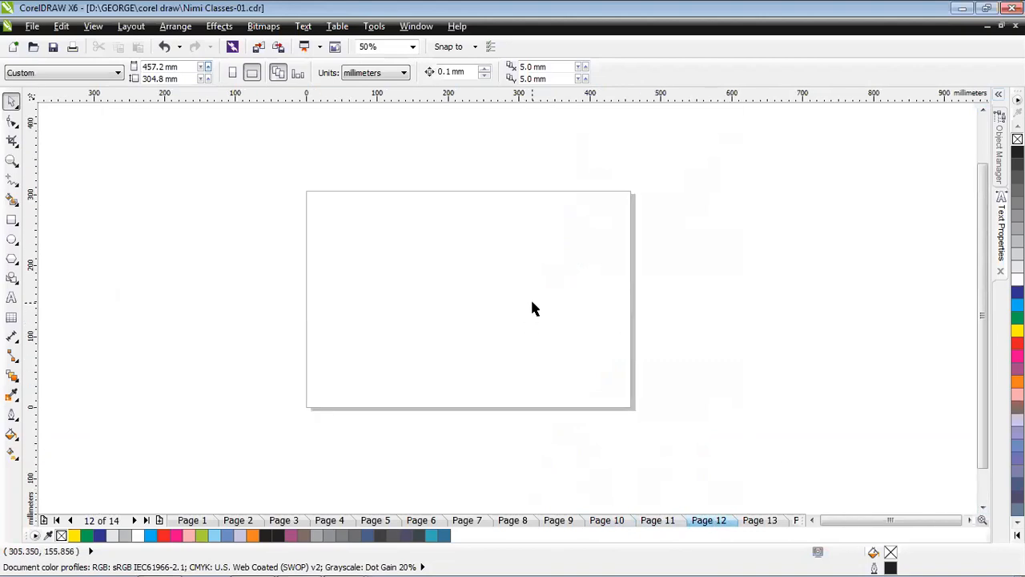
pyautogui.click(58, 70)
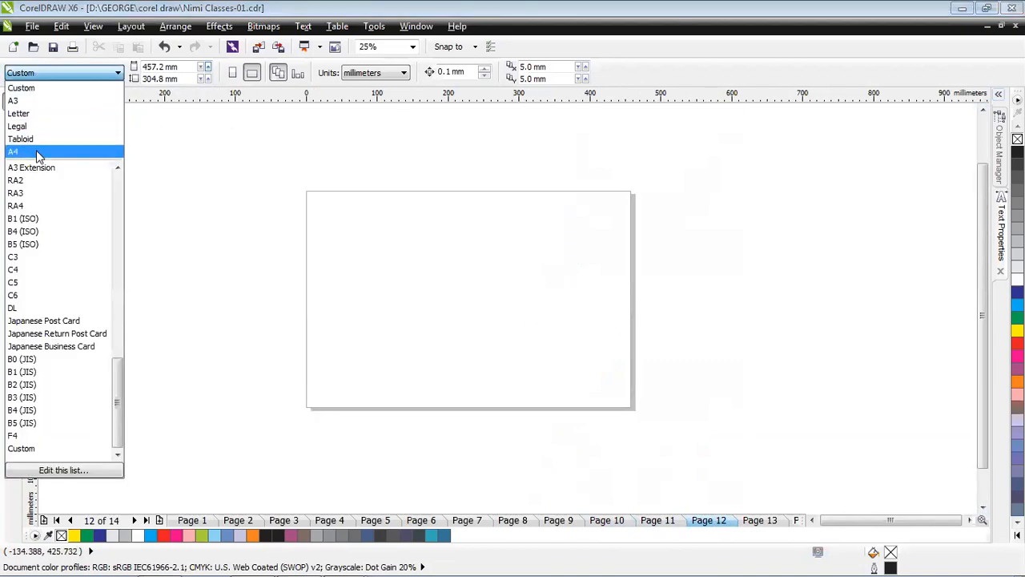
pyautogui.click(30, 101)
pyautogui.click(252, 74)
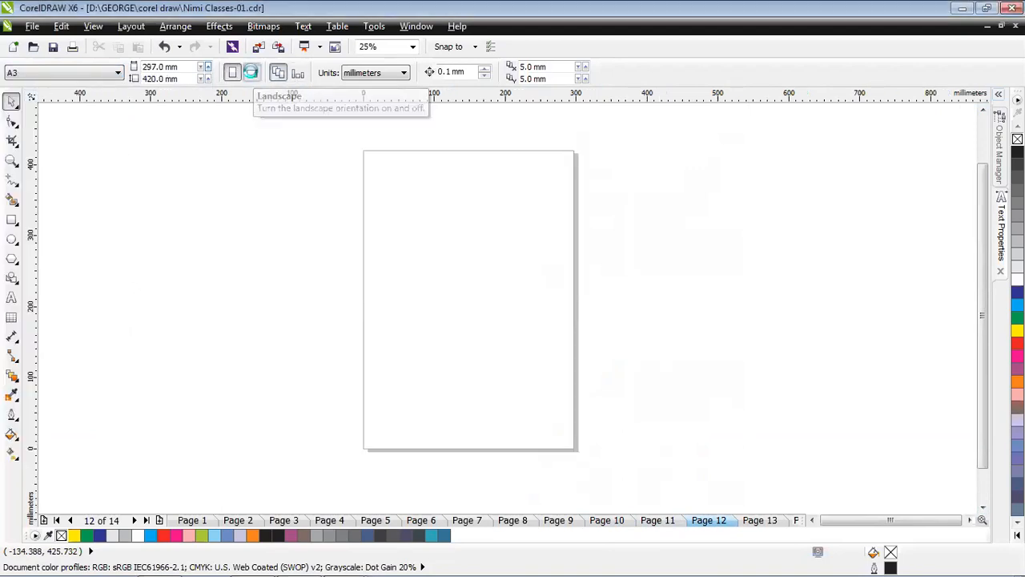
# - Draw a rectangle about 419 × 295 mm covering the page and fill it with yellow
pyautogui.click(11, 220)
pyautogui.moveTo(318, 195); pyautogui.dragTo(616, 403)
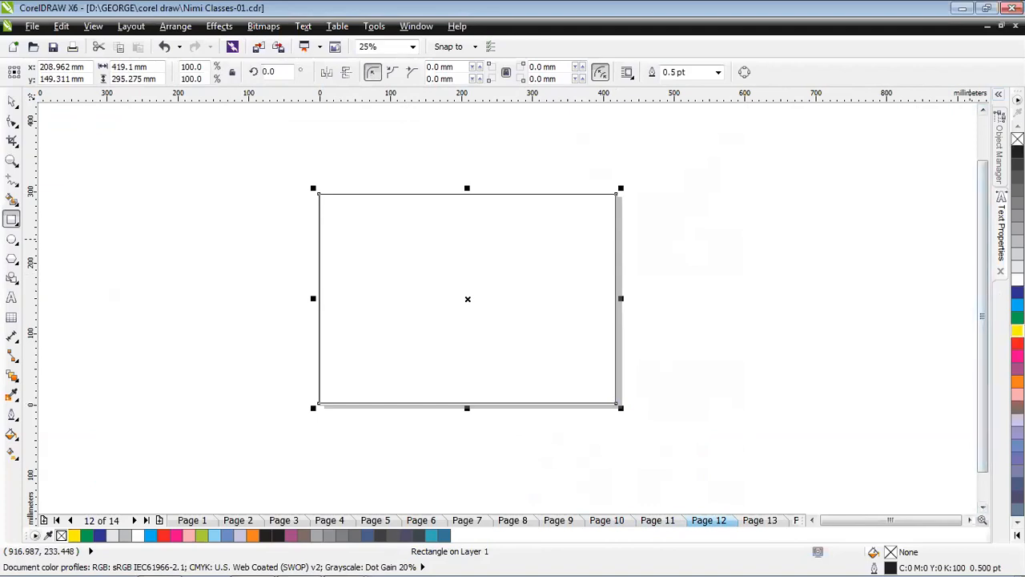
pyautogui.click(1017, 331)
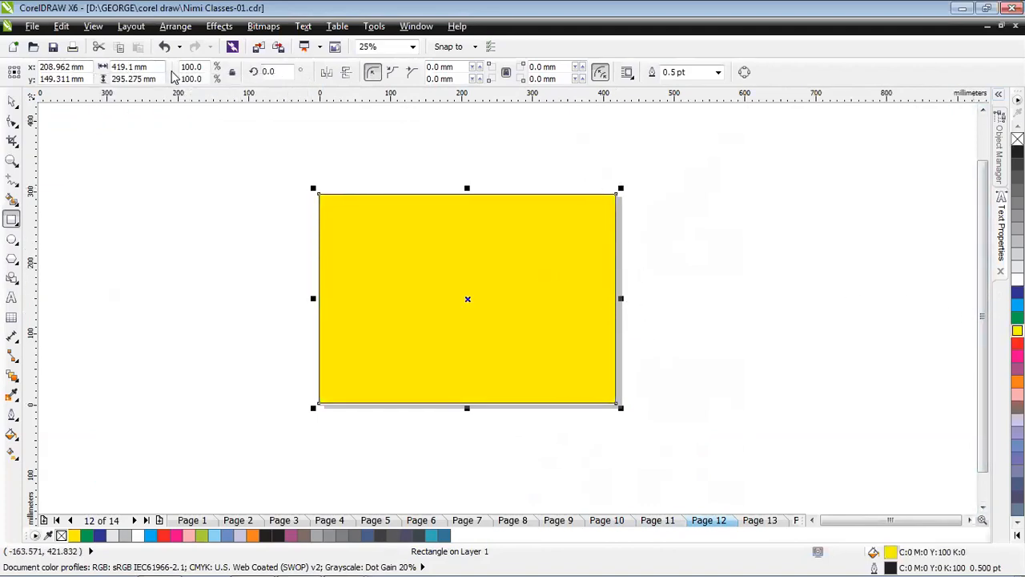
# - Set the page size to 18 inches wide by 12 inches high
pyautogui.click(158, 177)
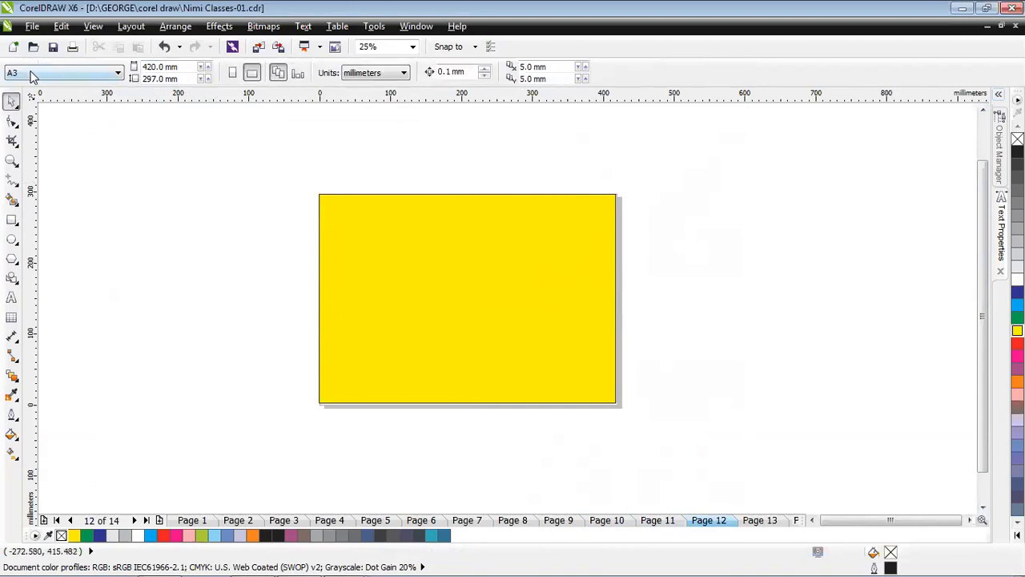
pyautogui.click(186, 67)
pyautogui.write('18in')
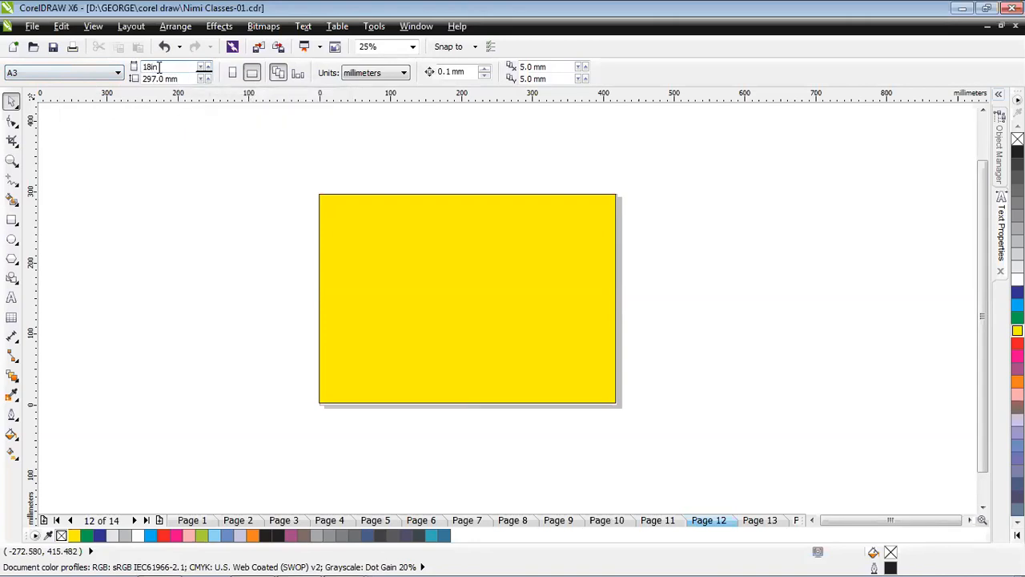
pyautogui.moveTo(185, 79); pyautogui.dragTo(105, 73)
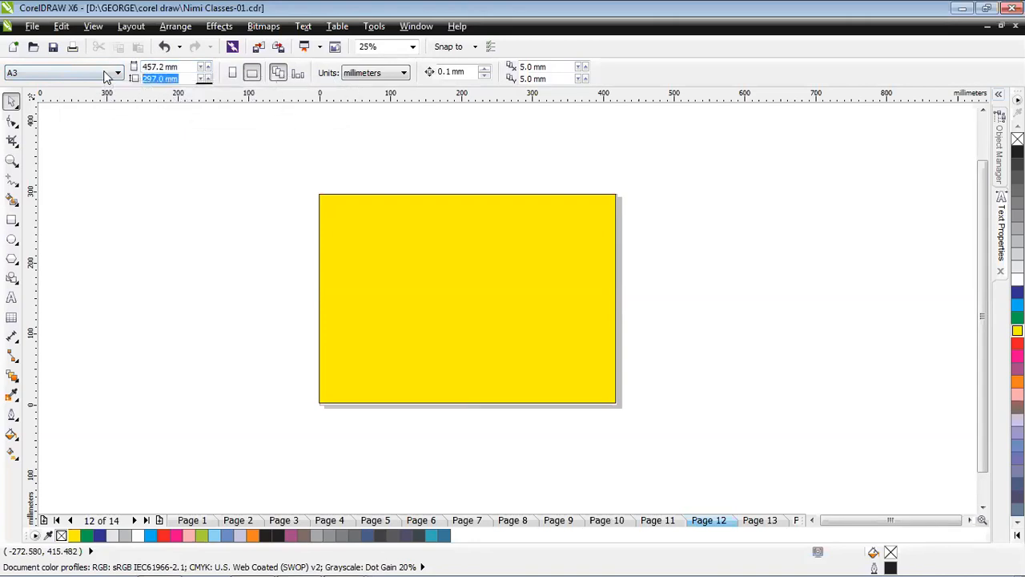
pyautogui.write('12')
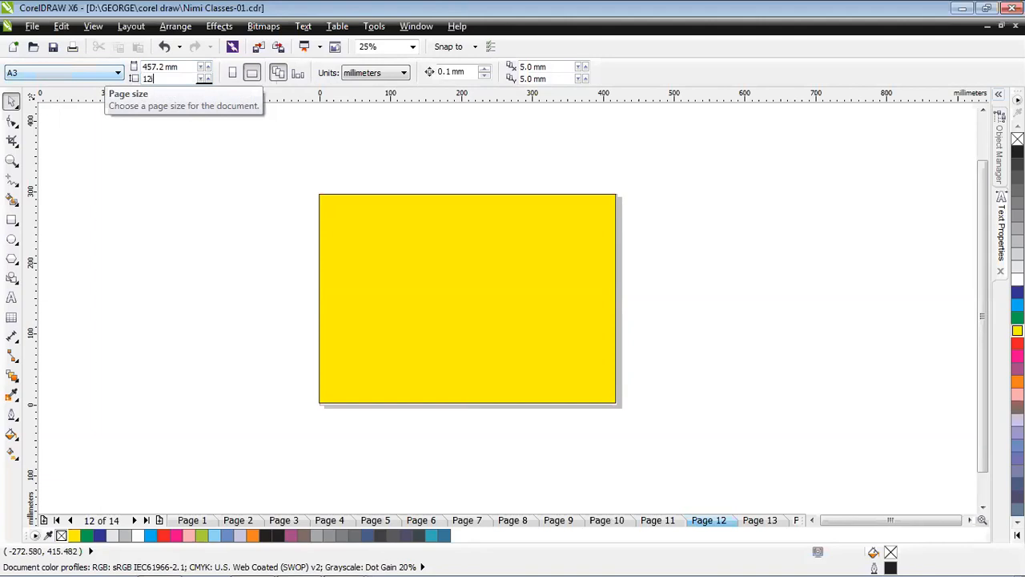
pyautogui.write('in')
pyautogui.press('Return')
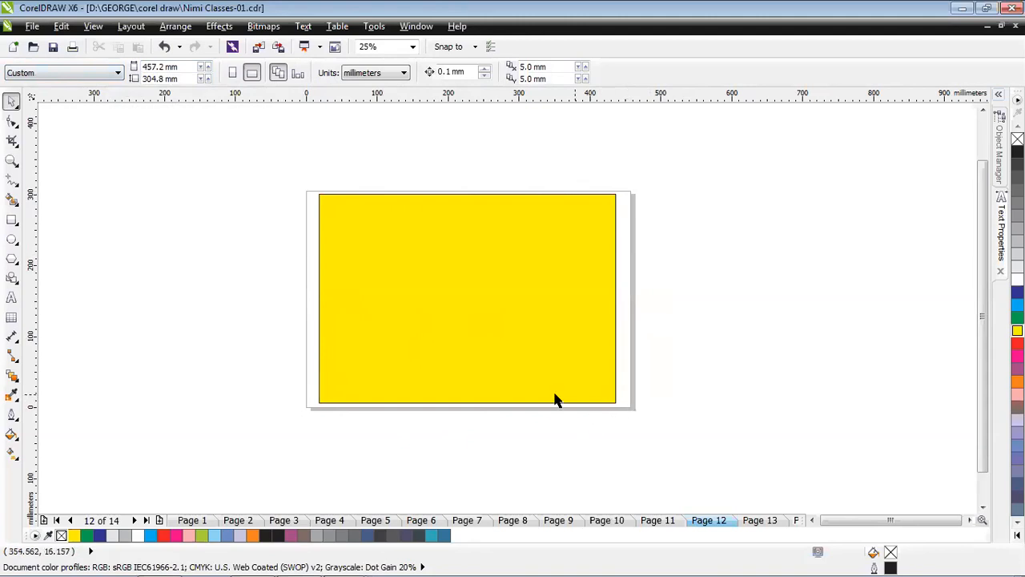
# - Check the yellow rectangle's size against the page, and review the cover layout, dimensions and finished design on pages 8 to 11
pyautogui.click(478, 300)
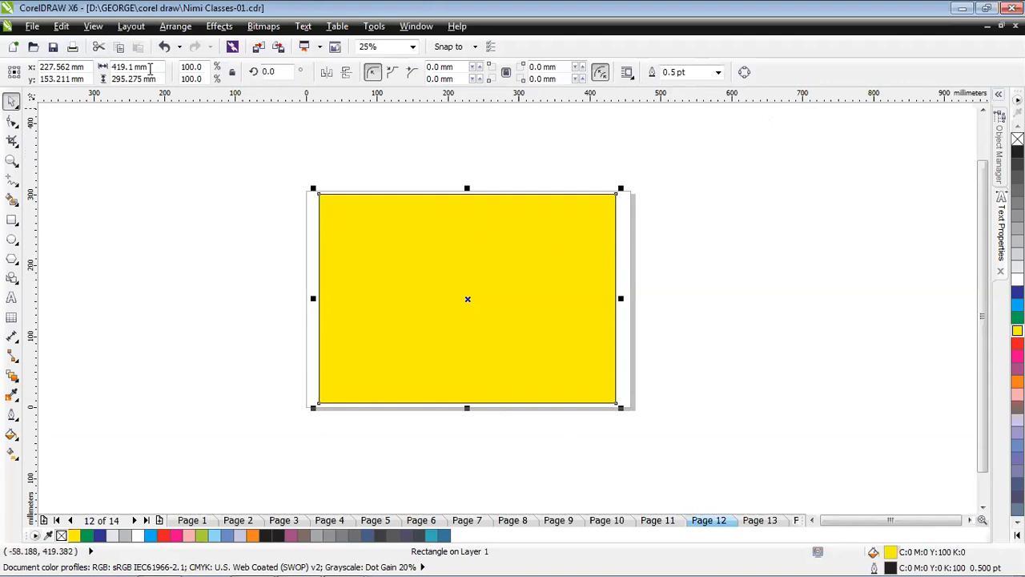
pyautogui.click(520, 520)
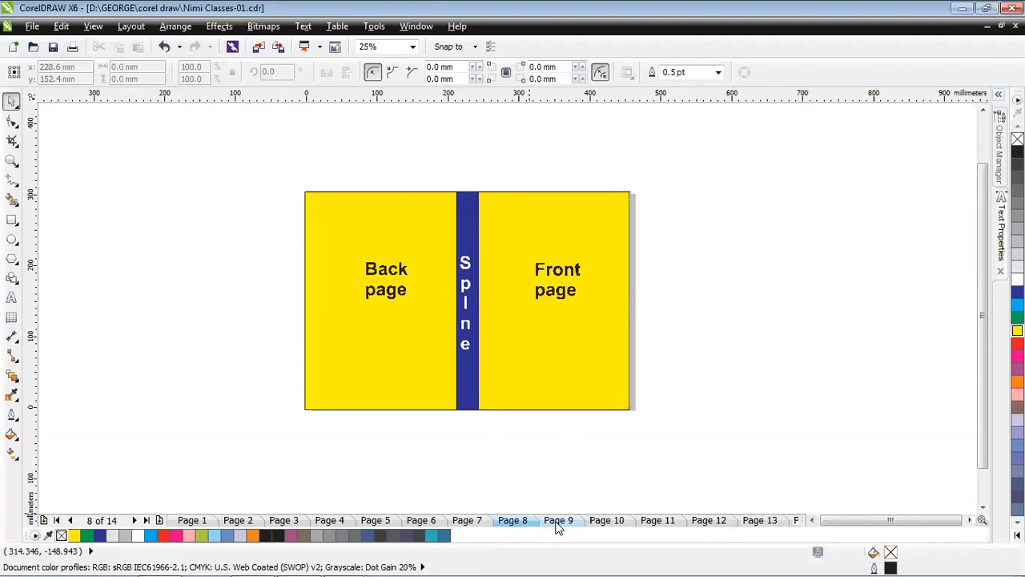
pyautogui.click(557, 519)
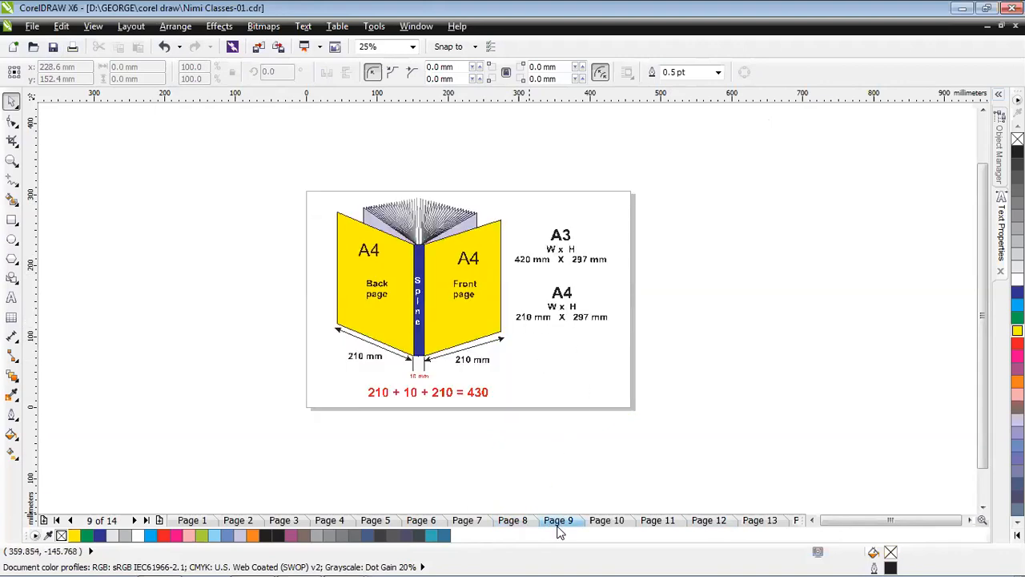
pyautogui.click(607, 519)
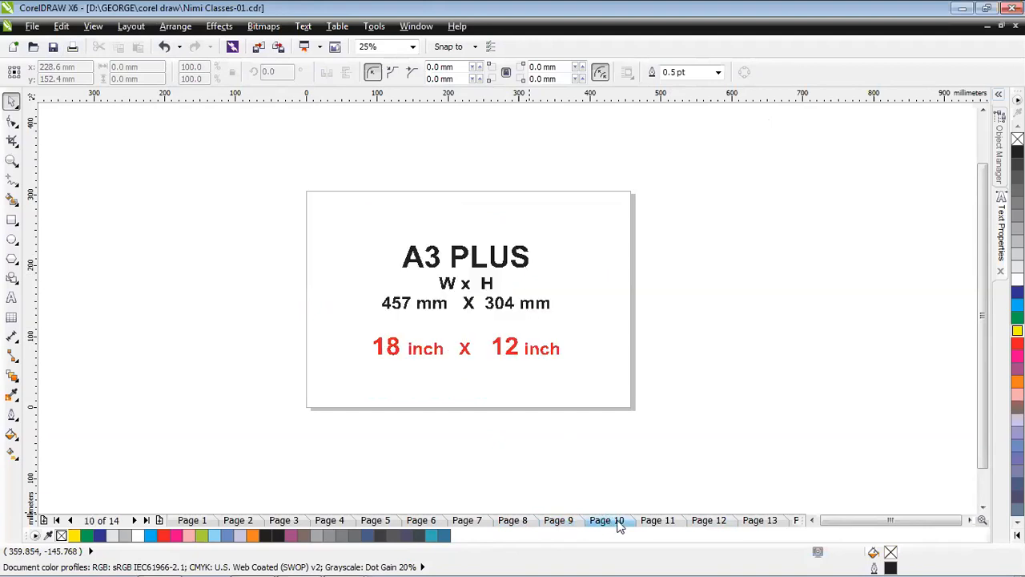
pyautogui.click(653, 521)
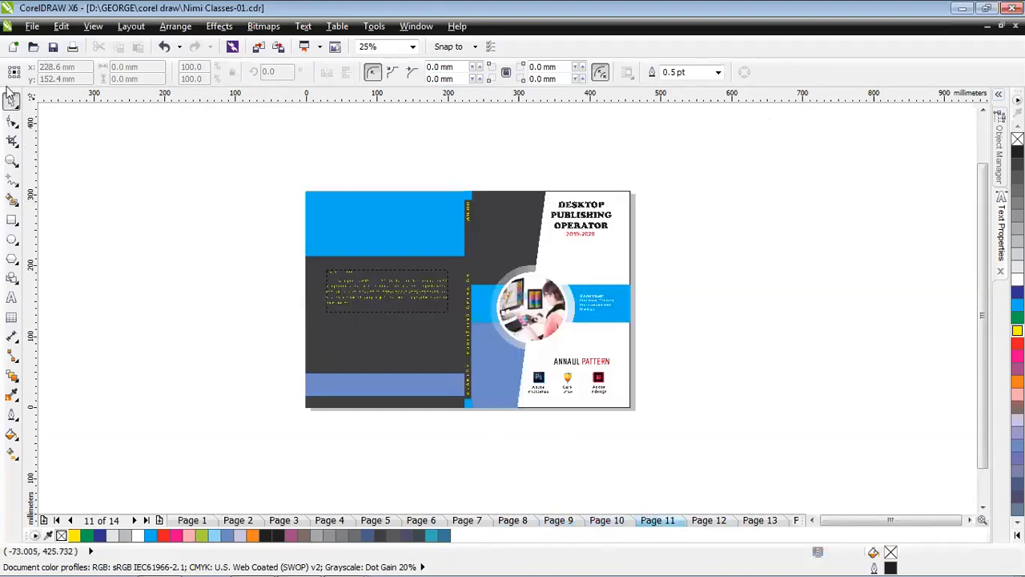
# - Set the page size to A4 and select the yellow rectangle on page 12
pyautogui.click(190, 230)
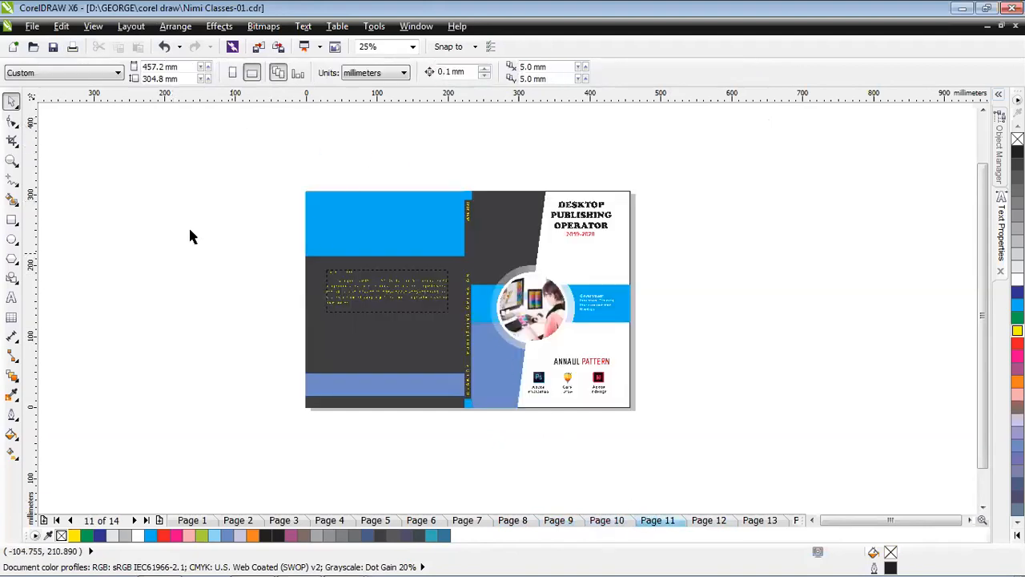
pyautogui.click(60, 70)
pyautogui.click(31, 150)
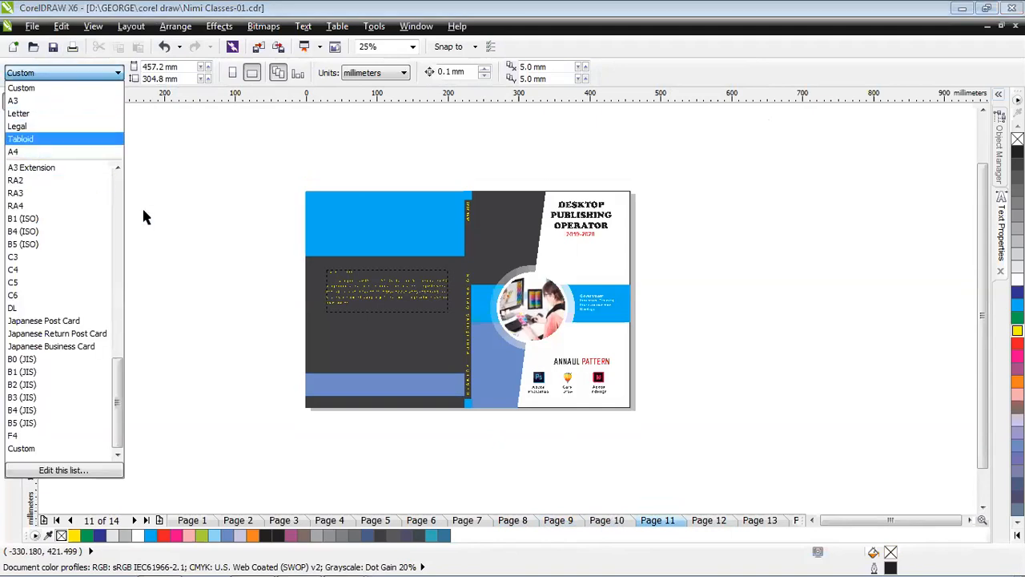
pyautogui.click(713, 521)
pyautogui.click(539, 365)
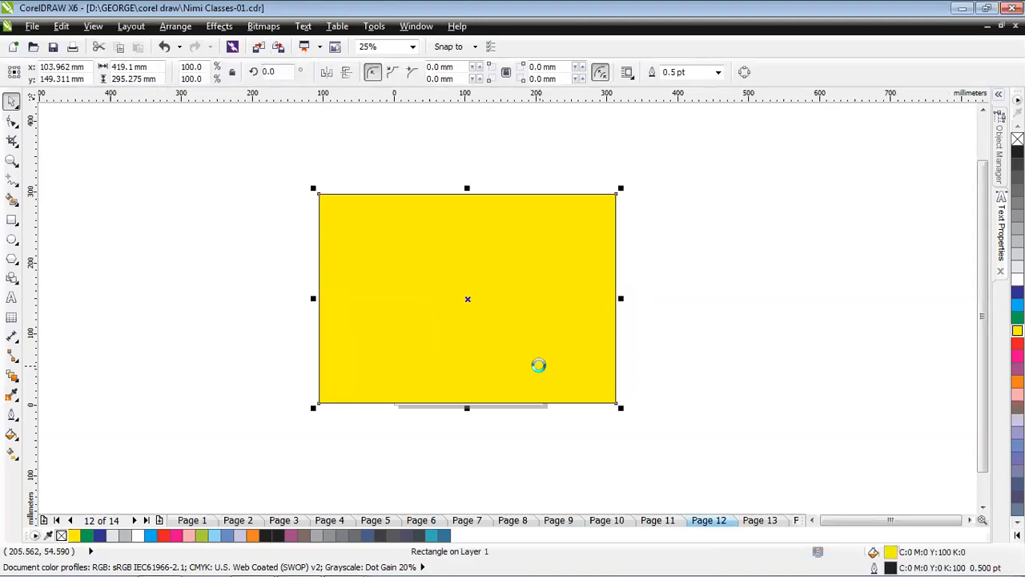
# - Delete the yellow rectangle and draw a new one about 208 × 297 mm over the A4 page
pyautogui.press('Delete')
pyautogui.click(12, 222)
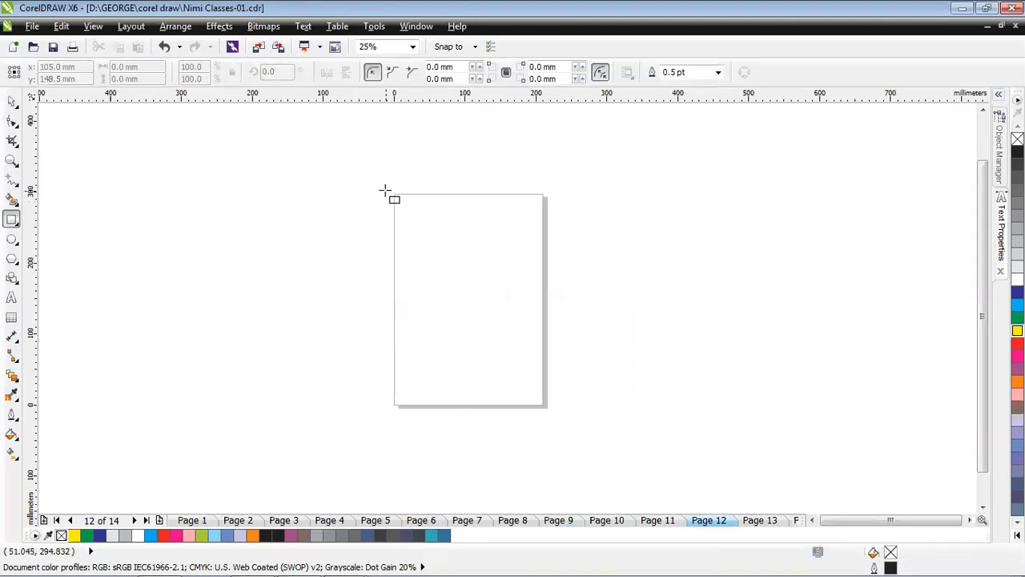
pyautogui.moveTo(394, 192); pyautogui.dragTo(541, 403)
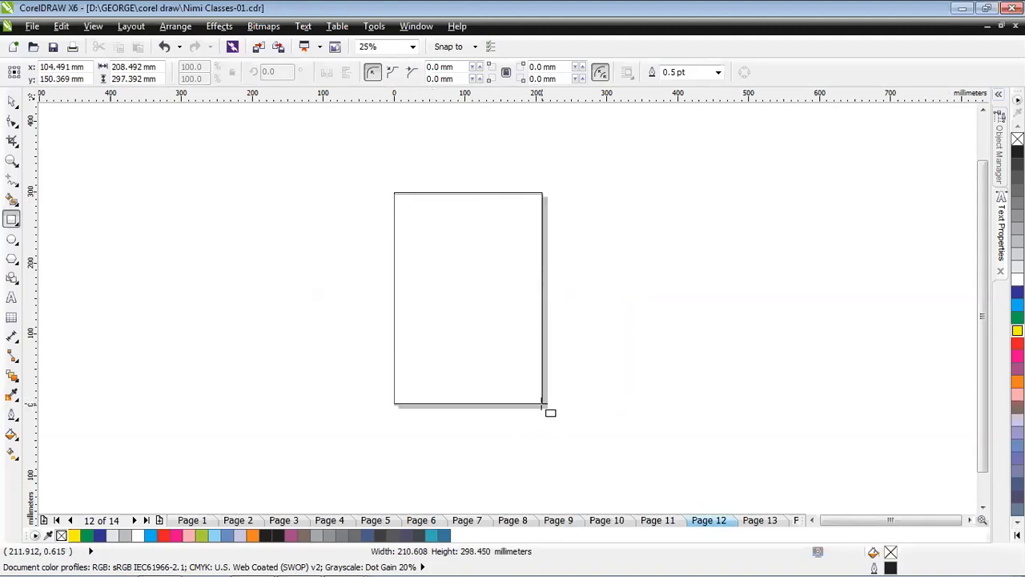
pyautogui.moveTo(542, 403); pyautogui.dragTo(542, 403)
# - Set the new rectangle's size to 210 mm wide by 297 mm high
pyautogui.doubleClick(158, 68)
pyautogui.write('210')
pyautogui.press('Return')
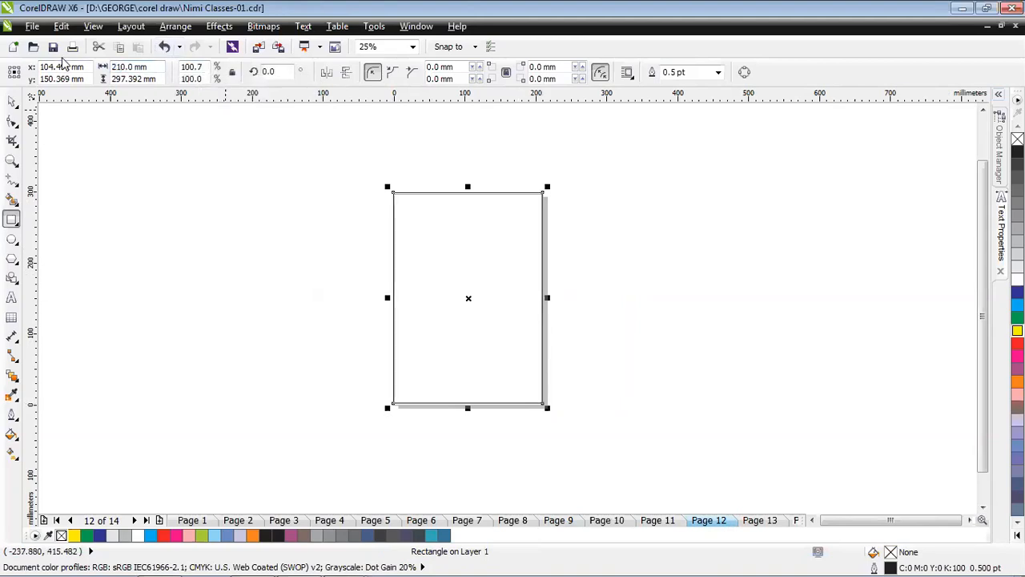
pyautogui.doubleClick(160, 78)
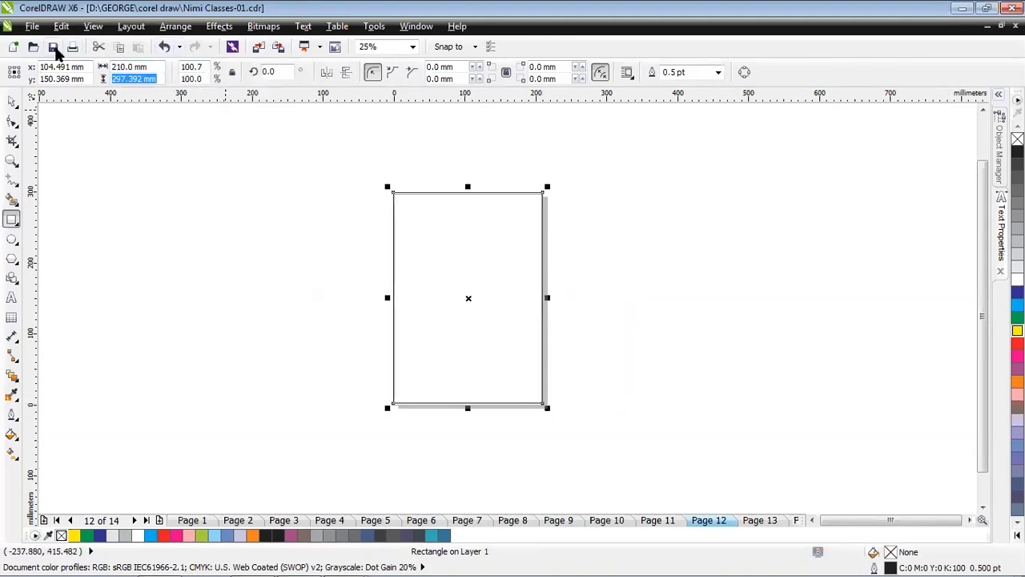
pyautogui.write('297')
pyautogui.press('Return')
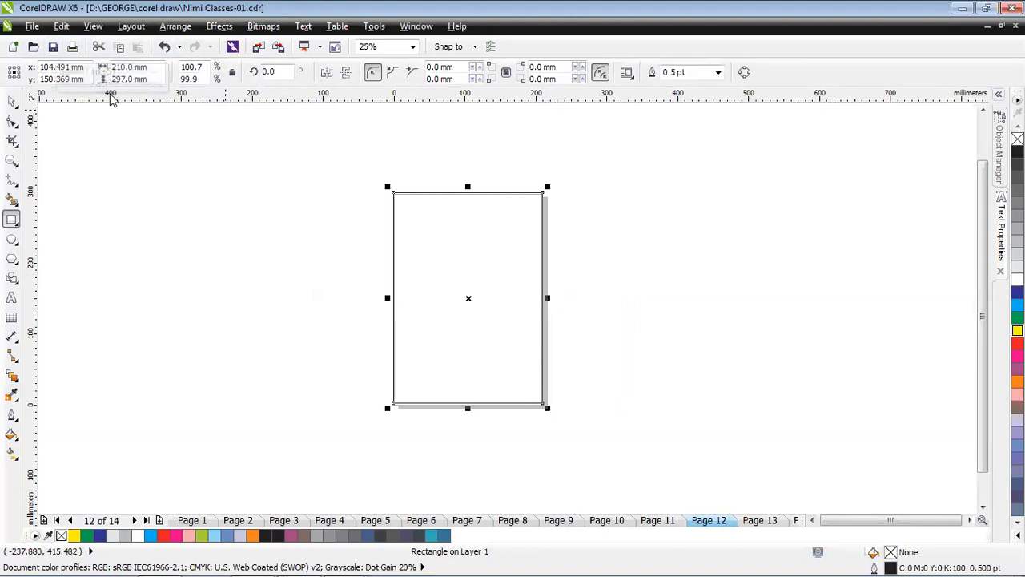
# - Set the page size to 18 inches wide by 12 inches high
pyautogui.click(12, 100)
pyautogui.click(134, 160)
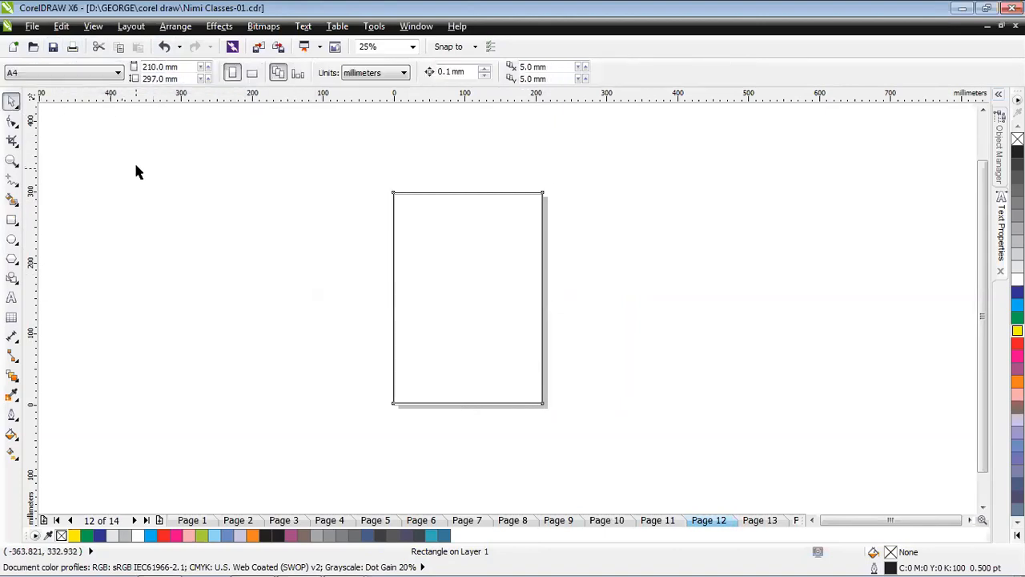
pyautogui.moveTo(189, 68); pyautogui.dragTo(39, 71)
pyautogui.write('18in')
pyautogui.press('Tab')
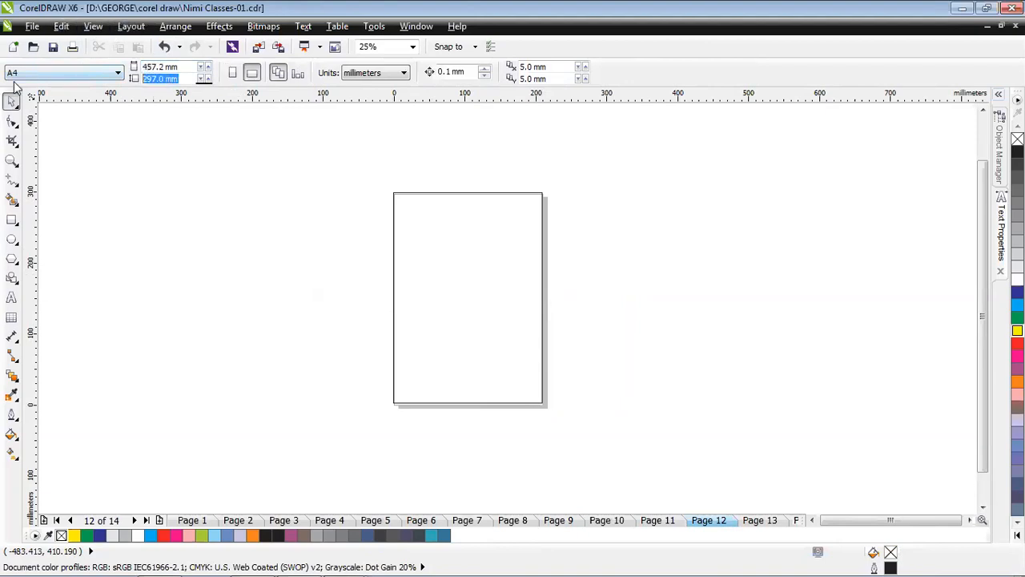
pyautogui.write('12in')
pyautogui.press('Return')
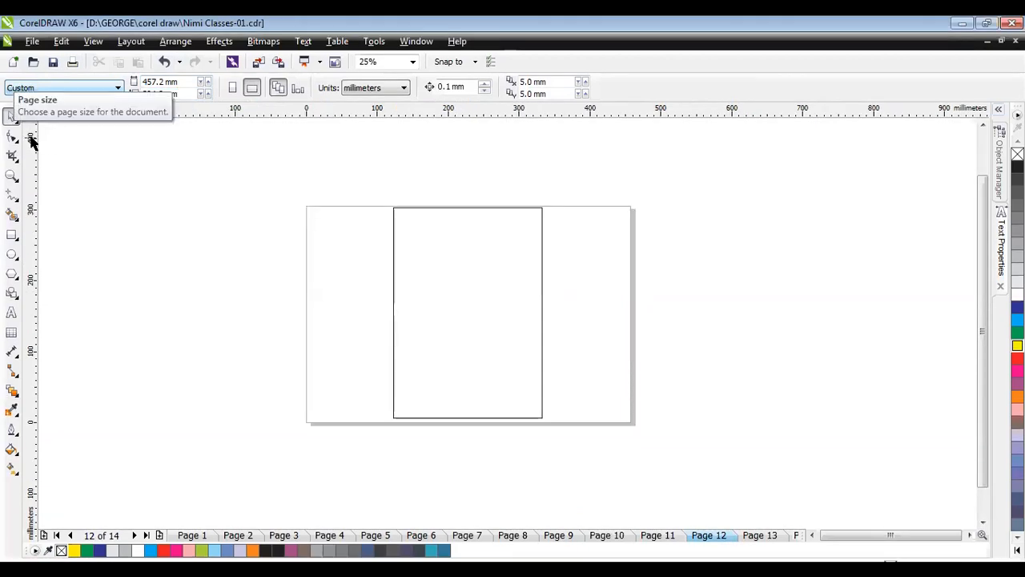
# - Move the rectangle to the right half of the page, copy it onto the left half, and repeat the copy beyond the page
pyautogui.click(469, 306)
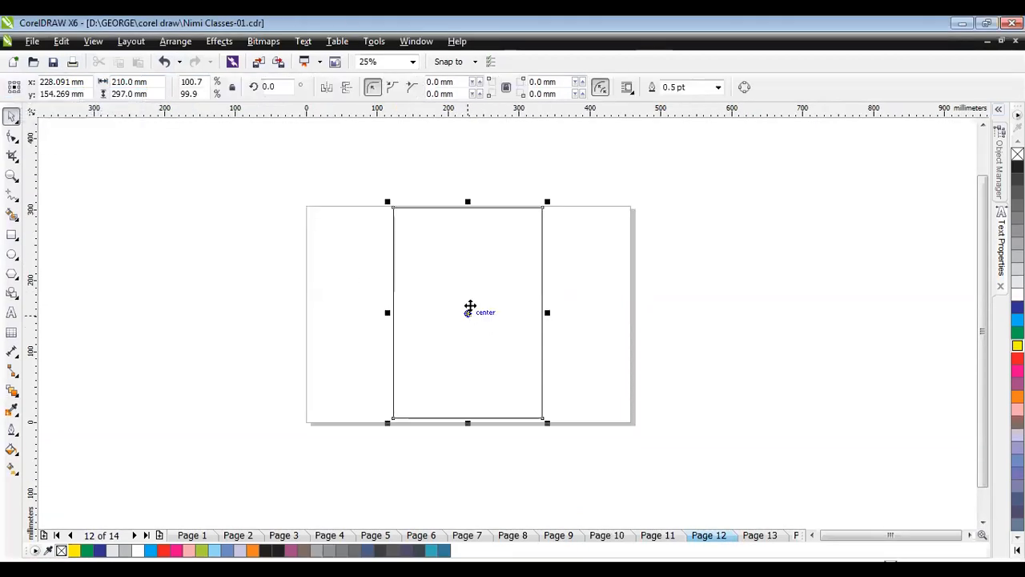
pyautogui.moveTo(469, 312); pyautogui.dragTo(552, 315)
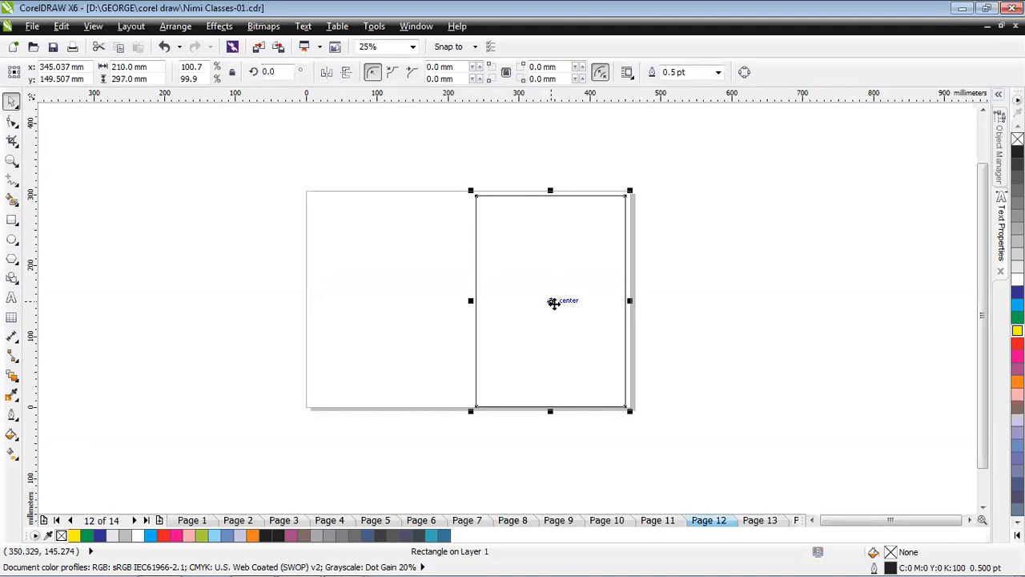
pyautogui.moveTo(552, 301); pyautogui.dragTo(383, 294)
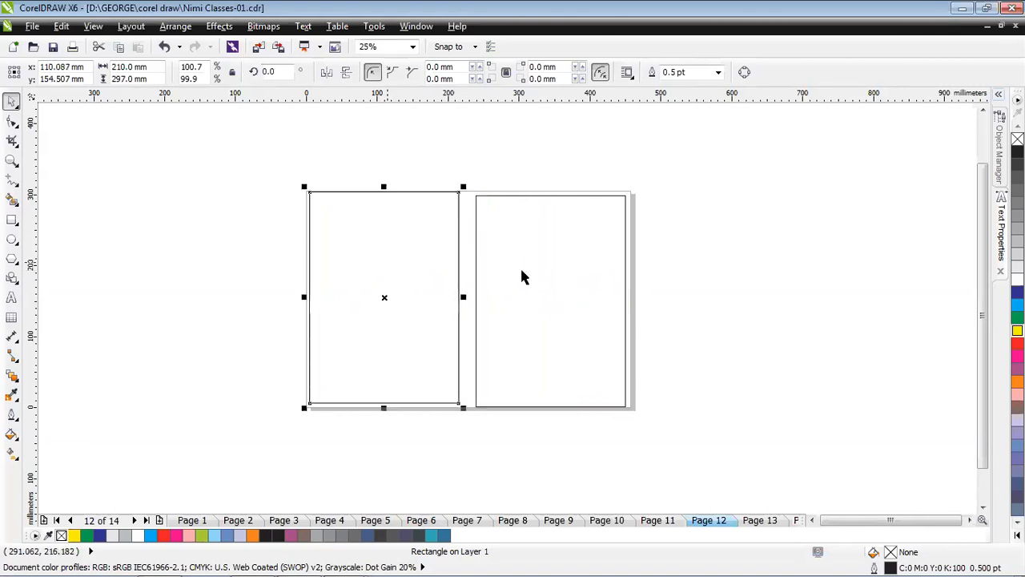
pyautogui.hotkey('ctrl', 'r')
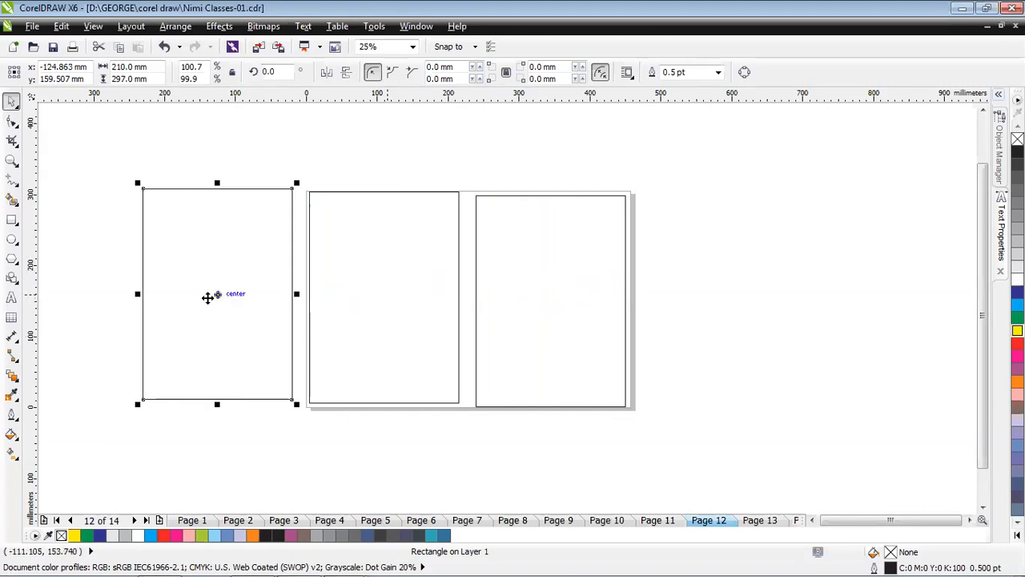
# - Set the width of the copy outside the page to 10 mm and move it between the two large rectangles as the spine
pyautogui.click(141, 67)
pyautogui.write('1')
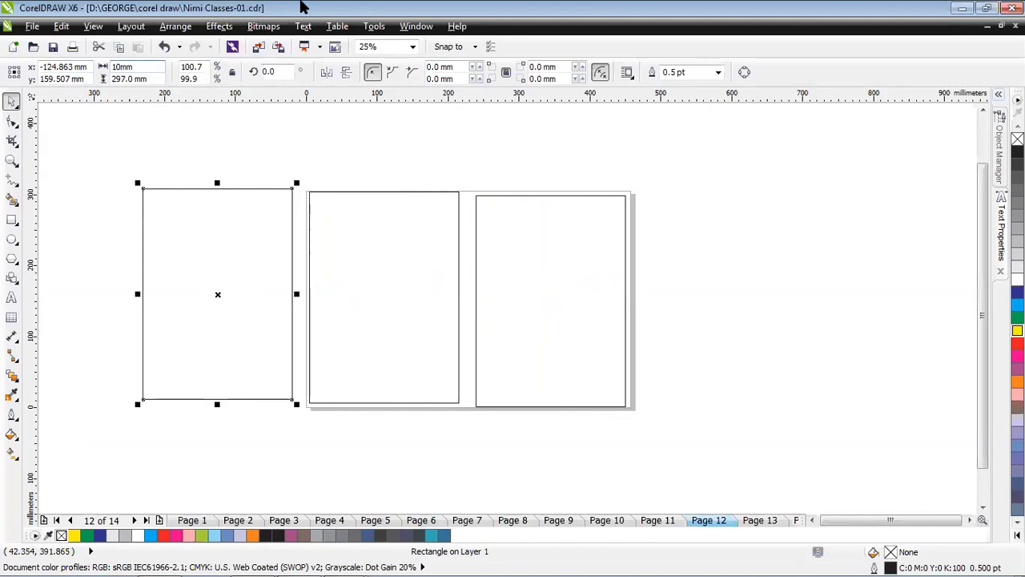
pyautogui.write('0.0 mm')
pyautogui.press('Return')
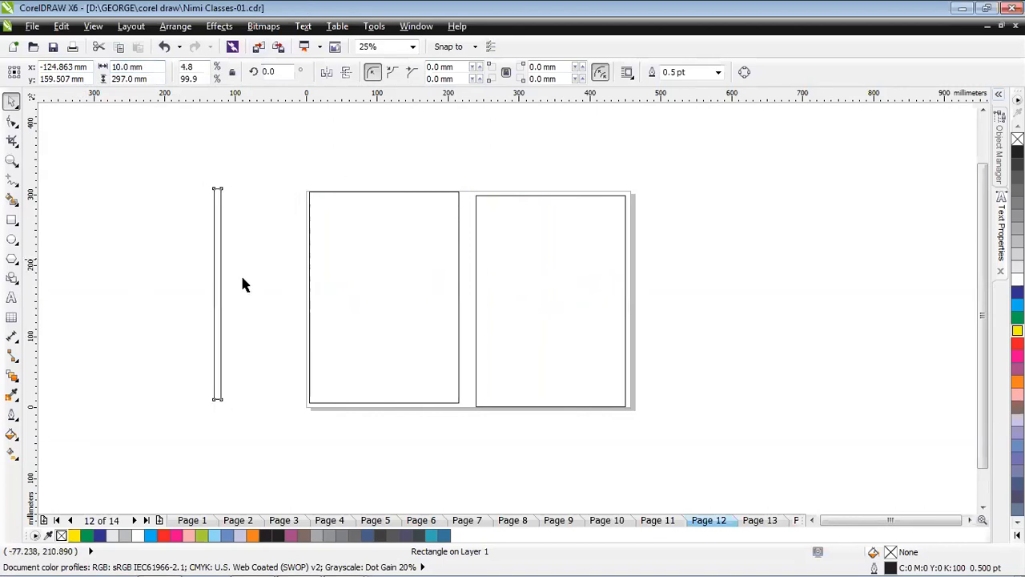
pyautogui.click(244, 285)
pyautogui.click(217, 298)
pyautogui.moveTo(217, 297); pyautogui.dragTo(469, 297)
# - Fill the spine with cyan, the right-hand rectangle with dark blue and the left-hand rectangle with yellow
pyautogui.scroll(3, 501, 251)
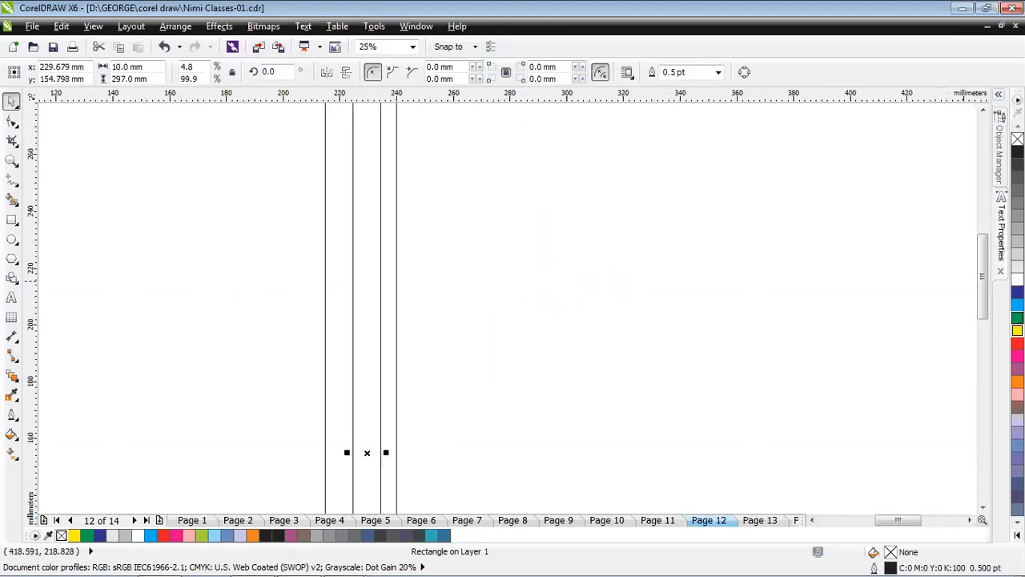
pyautogui.click(1017, 304)
pyautogui.scroll(-3, 638, 279)
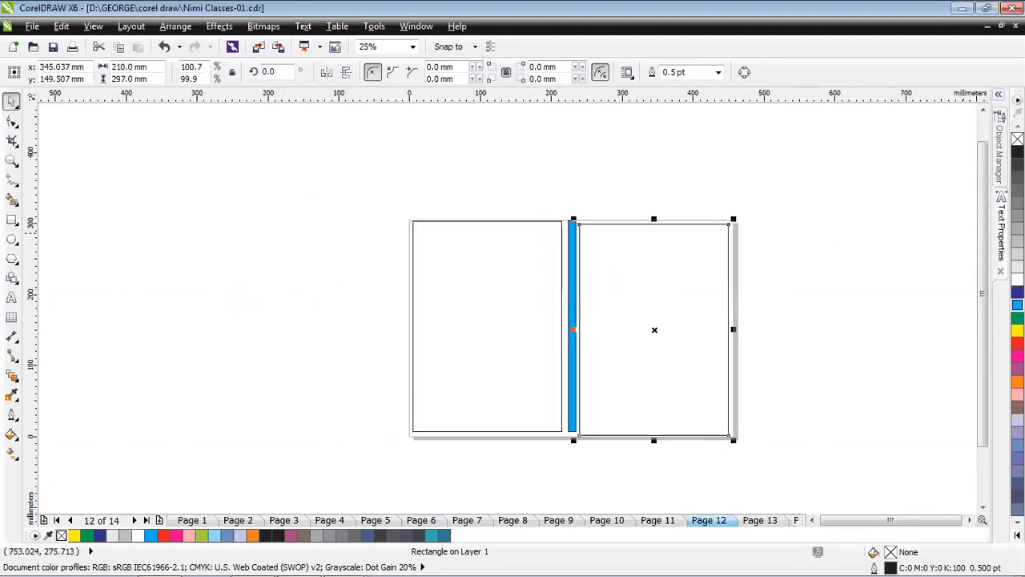
pyautogui.click(1017, 280)
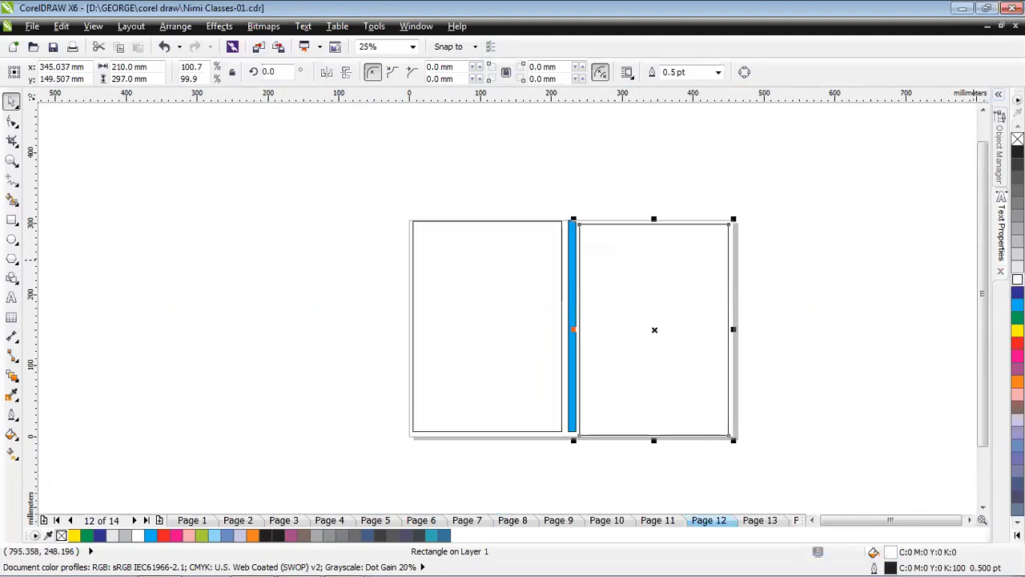
pyautogui.click(1017, 292)
pyautogui.click(484, 312)
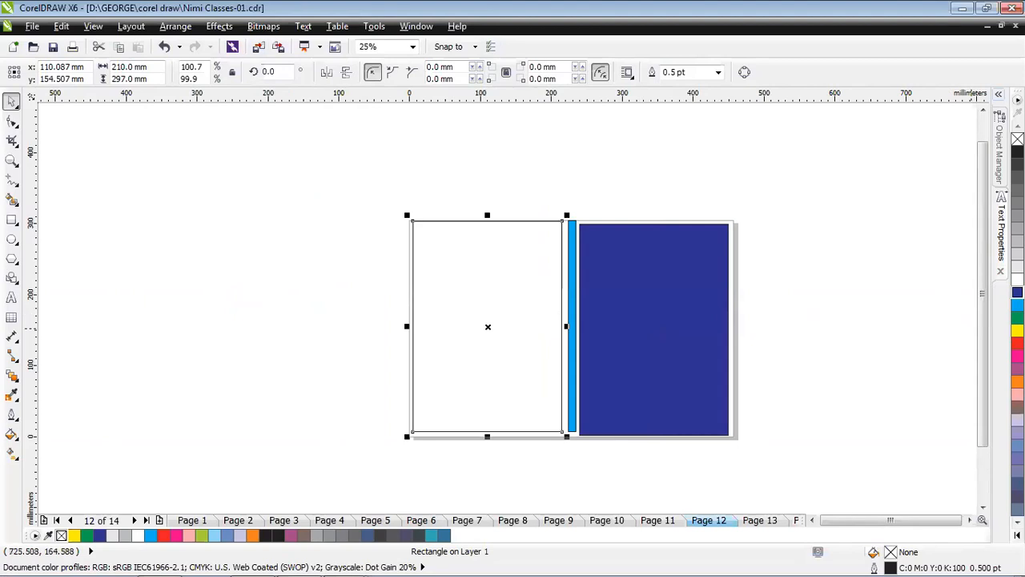
pyautogui.click(1017, 329)
pyautogui.click(841, 289)
# - Adjust the dark blue rectangle's position so it sits within the right half of the page
pyautogui.scroll(1, 759, 280)
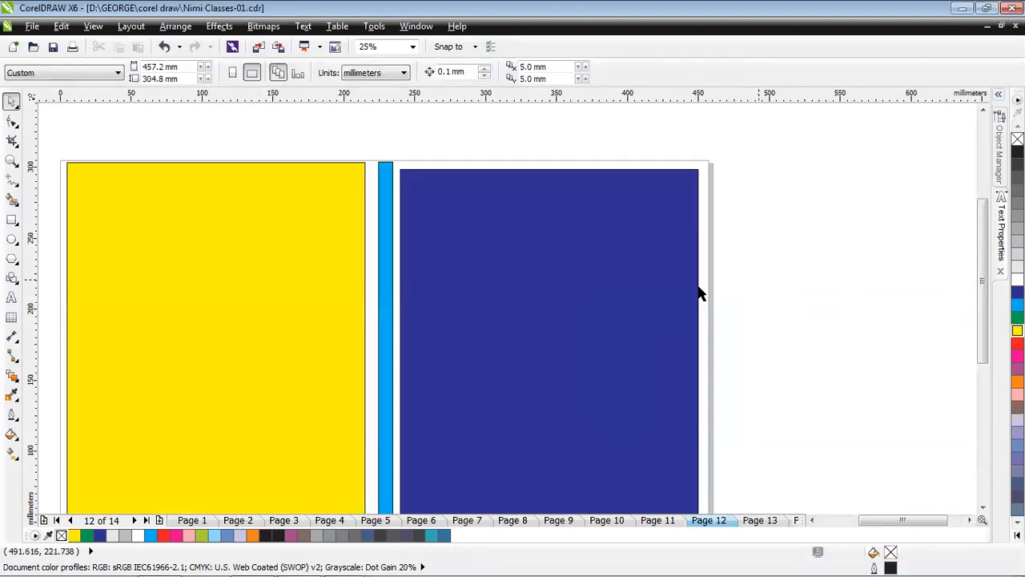
pyautogui.scroll(-1, 643, 270)
pyautogui.moveTo(598, 270); pyautogui.dragTo(600, 266)
pyautogui.click(514, 256)
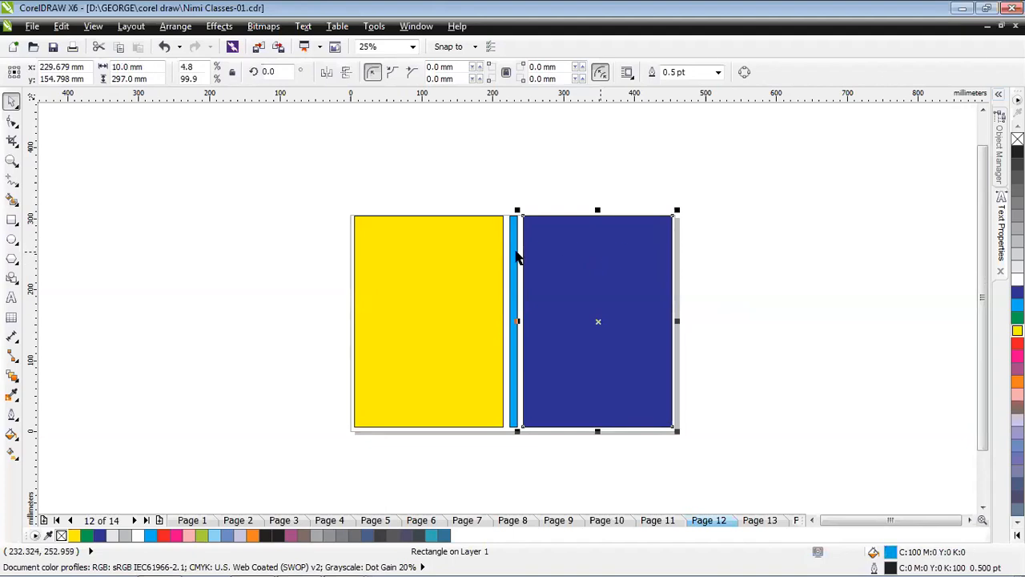
pyautogui.click(475, 260)
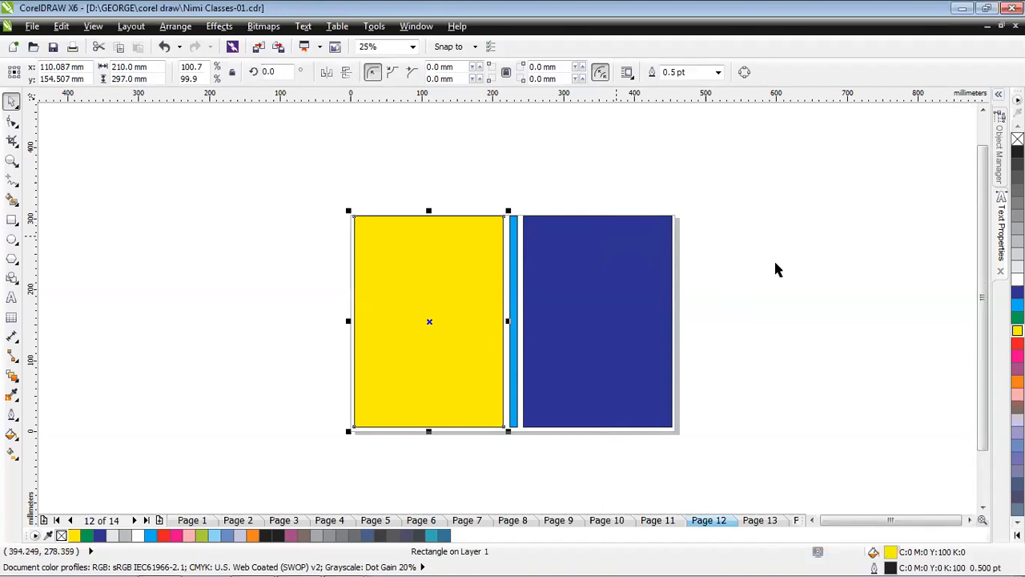
pyautogui.click(737, 252)
pyautogui.scroll(1, 702, 306)
pyautogui.scroll(-1, 675, 242)
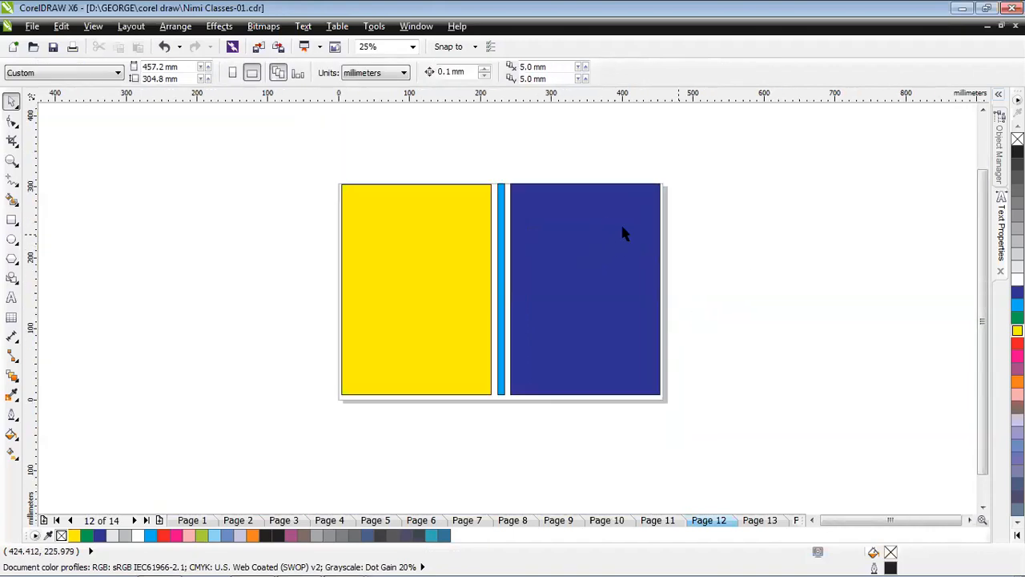
pyautogui.click(605, 225)
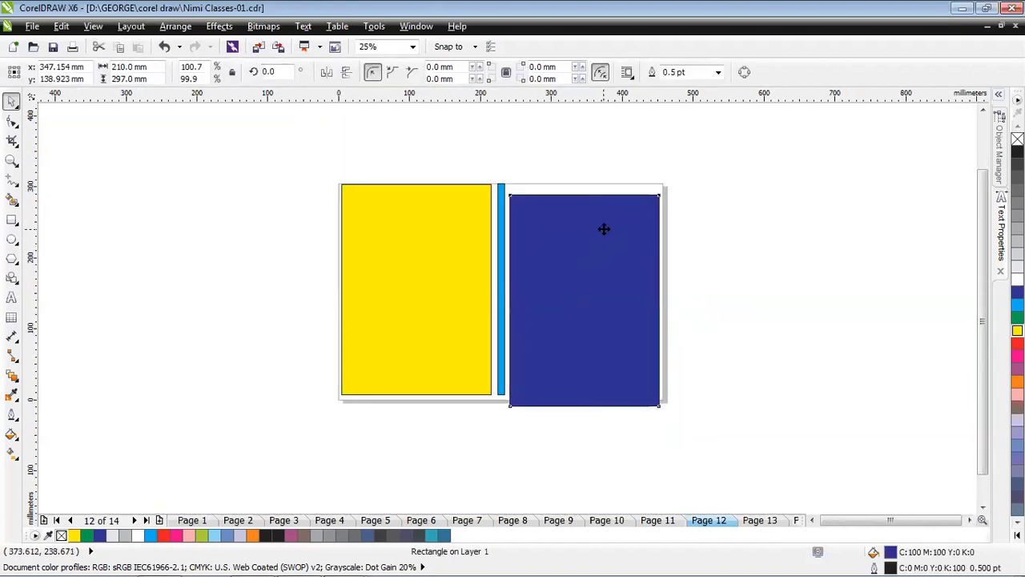
pyautogui.moveTo(605, 224); pyautogui.dragTo(605, 222)
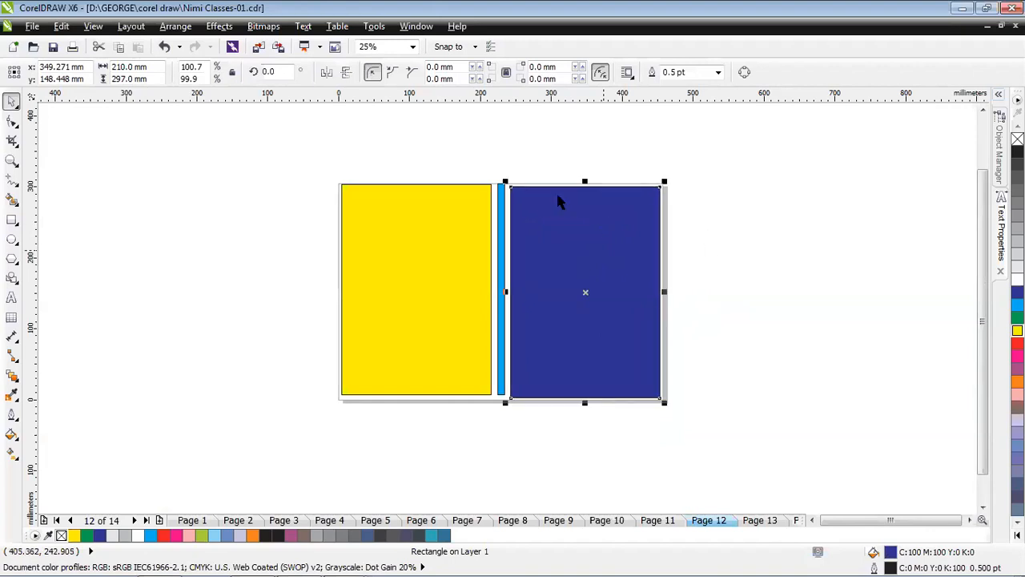
# - Move the cyan spine against the left edge of the dark blue rectangle with their top edges aligned
pyautogui.click(507, 192)
pyautogui.scroll(1, 506, 192)
pyautogui.scroll(1, 549, 207)
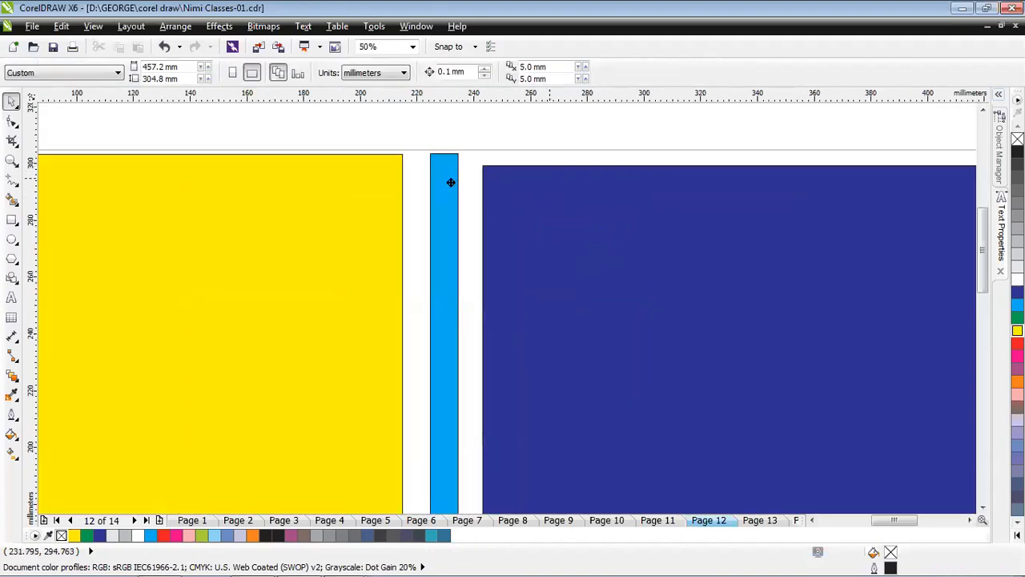
pyautogui.click(450, 181)
pyautogui.moveTo(472, 192); pyautogui.dragTo(472, 190)
pyautogui.click(448, 143)
# - Move the yellow rectangle against the spine's left edge and align its top edge with the spine
pyautogui.moveTo(376, 187); pyautogui.dragTo(430, 199)
pyautogui.click(429, 188)
pyautogui.scroll(5, 497, 189)
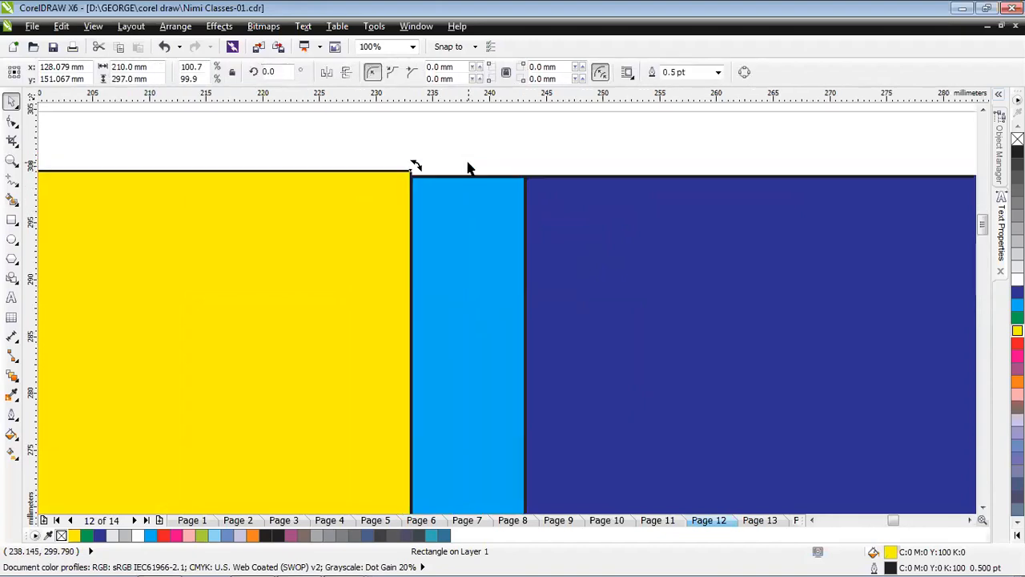
pyautogui.moveTo(241, 248); pyautogui.dragTo(217, 270)
pyautogui.click(325, 183)
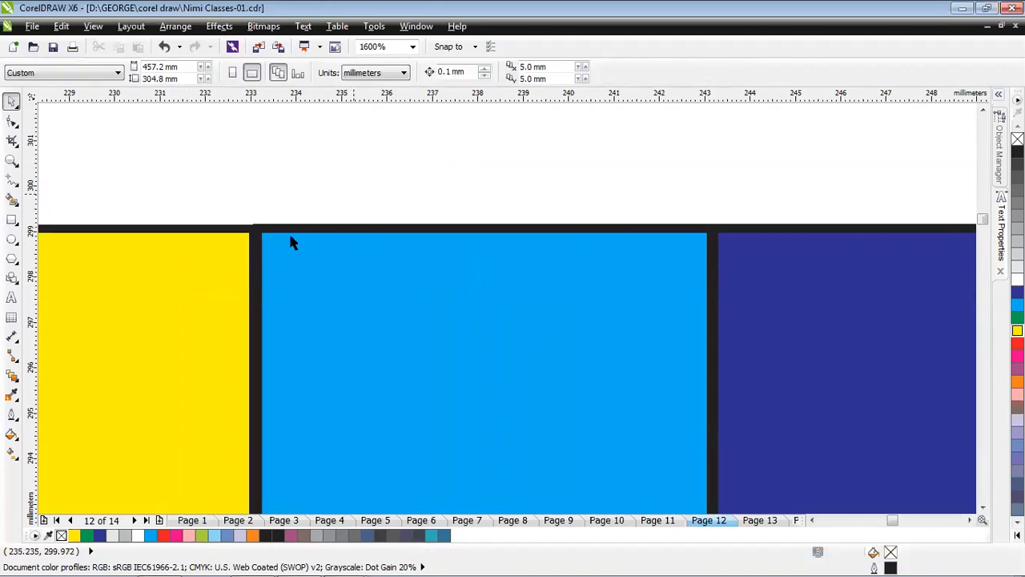
pyautogui.click(204, 270)
pyautogui.scroll(-8, 222, 272)
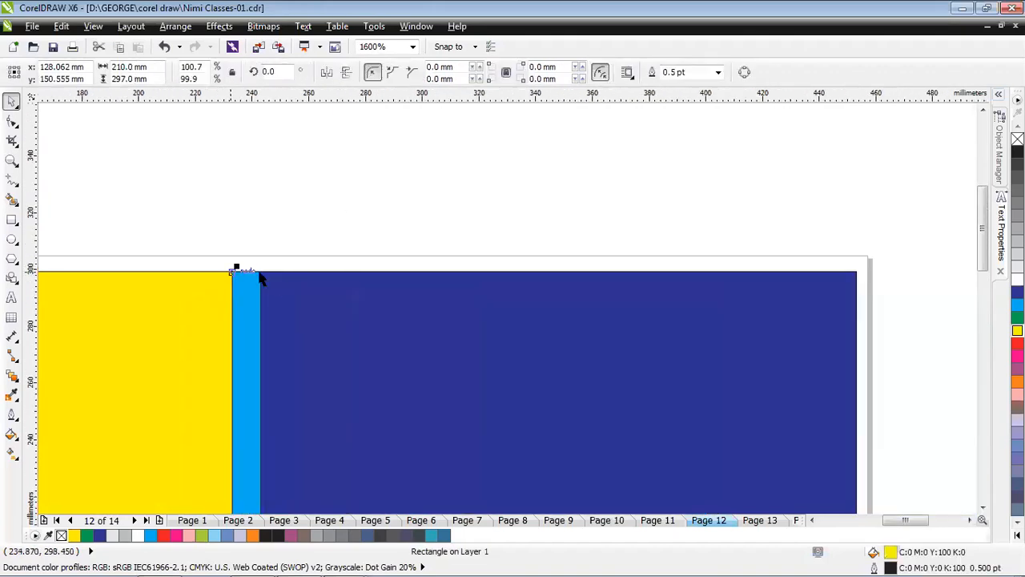
# - Check the sizes of the blue, yellow and spine rectangles individually, and select all three to check their overall size
pyautogui.click(341, 349)
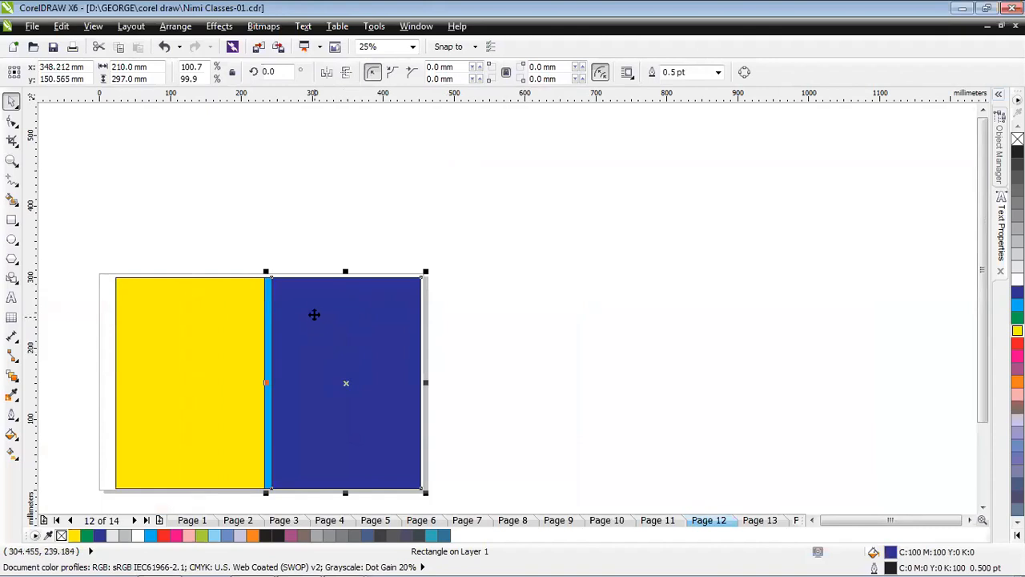
pyautogui.click(201, 322)
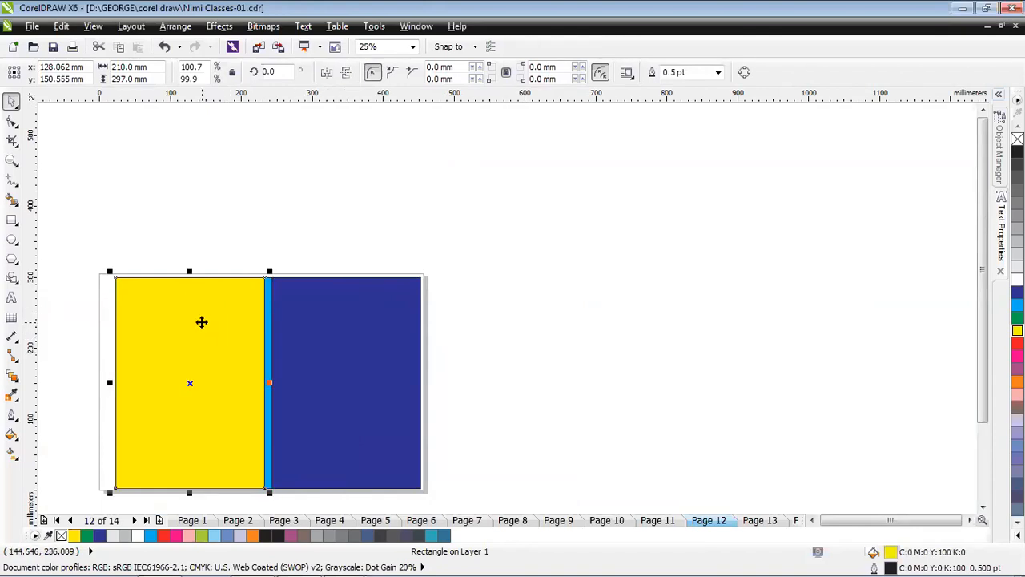
pyautogui.click(269, 305)
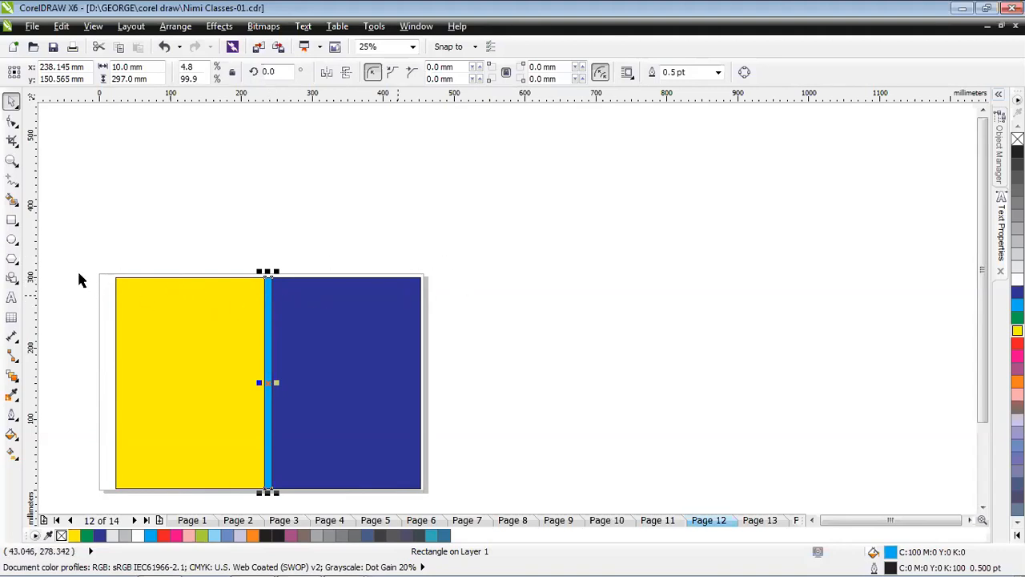
pyautogui.scroll(-1, 137, 245)
pyautogui.moveTo(103, 245); pyautogui.dragTo(362, 384)
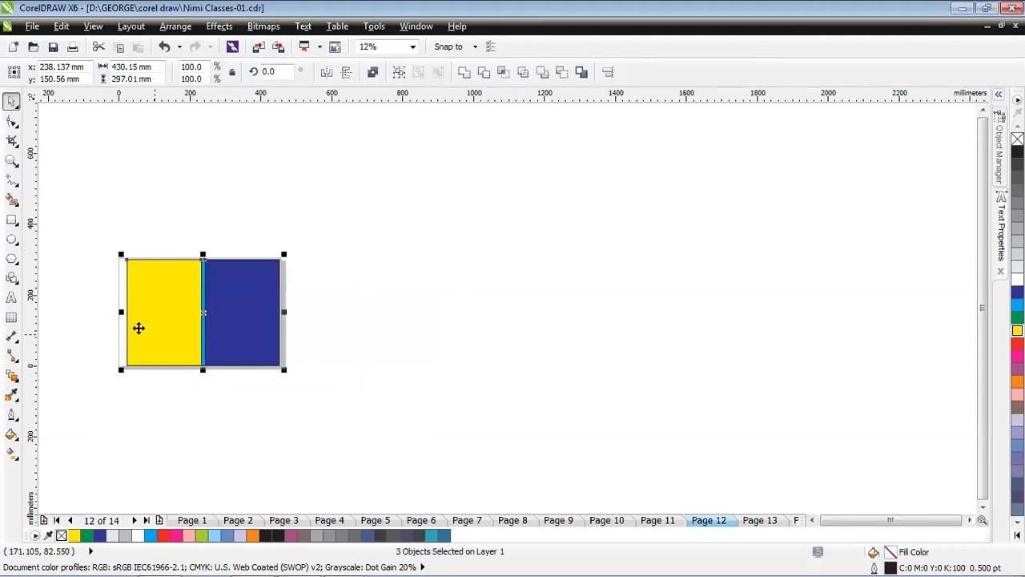
pyautogui.scroll(2, 115, 321)
pyautogui.scroll(-1, 229, 285)
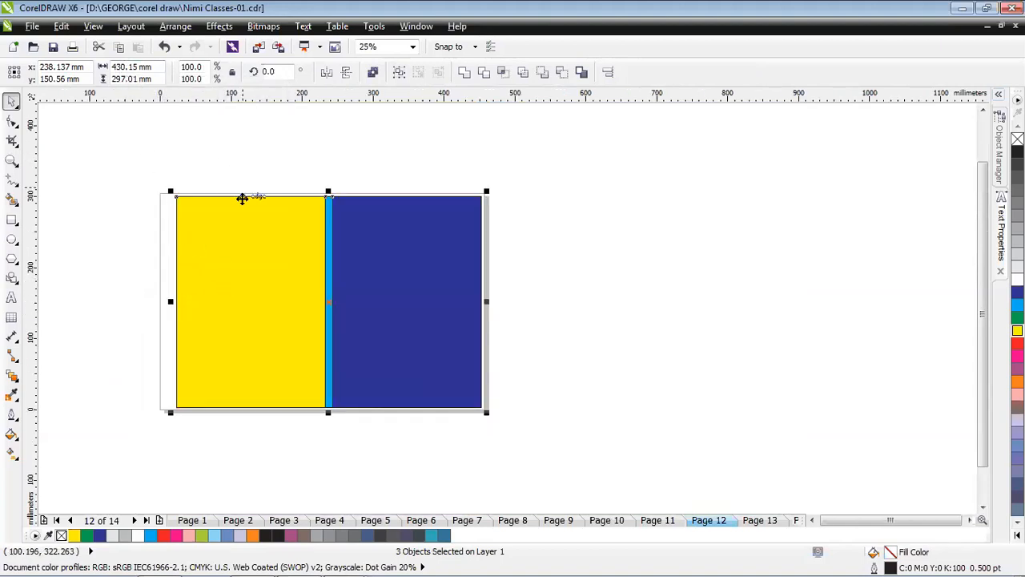
# - Change the document's ruler units from millimetres to inches and check the page dimensions with nothing selected
pyautogui.rightClick(251, 91)
pyautogui.click(216, 99)
pyautogui.rightClick(216, 98)
pyautogui.click(252, 127)
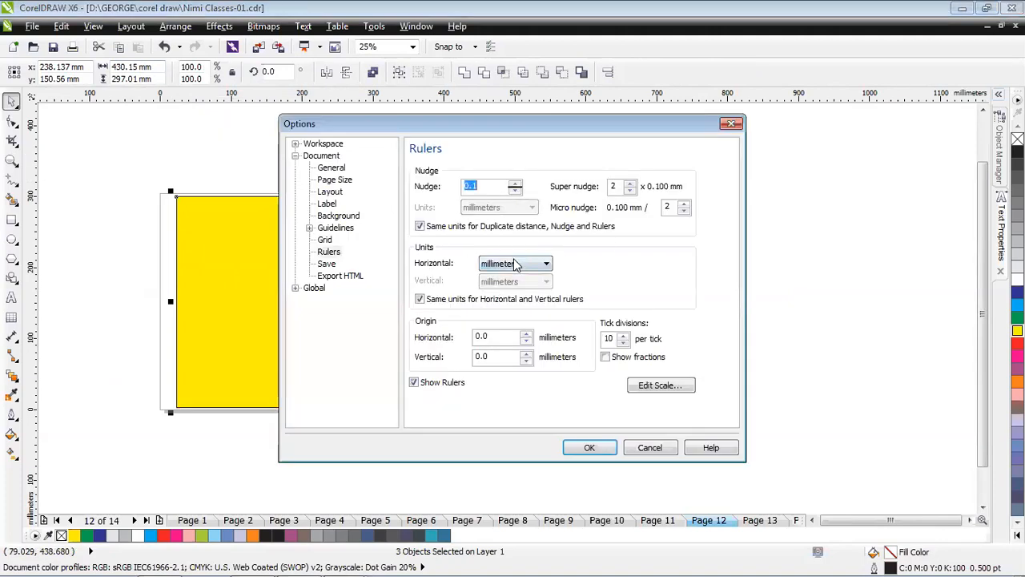
pyautogui.click(514, 266)
pyautogui.click(503, 276)
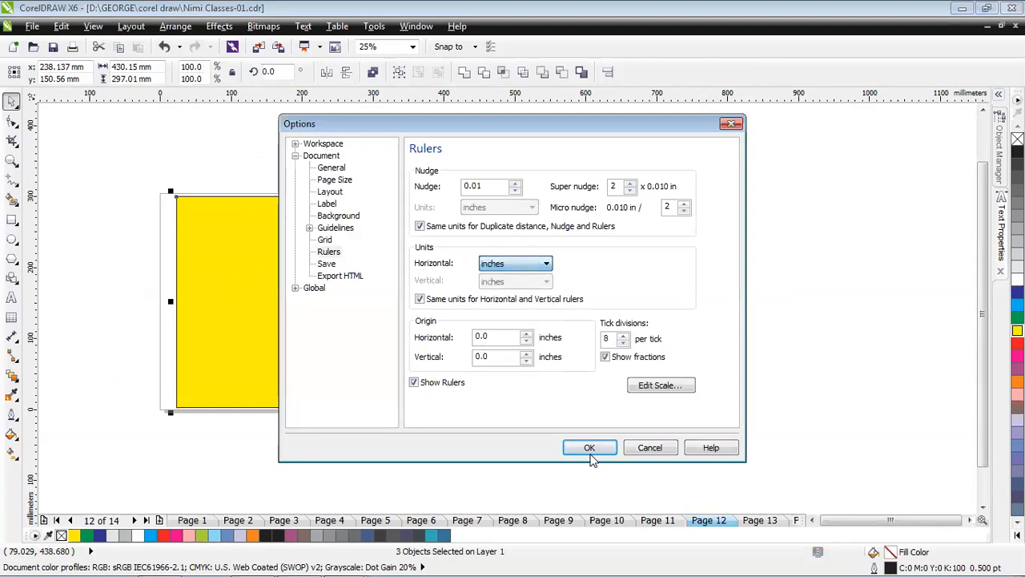
pyautogui.click(590, 449)
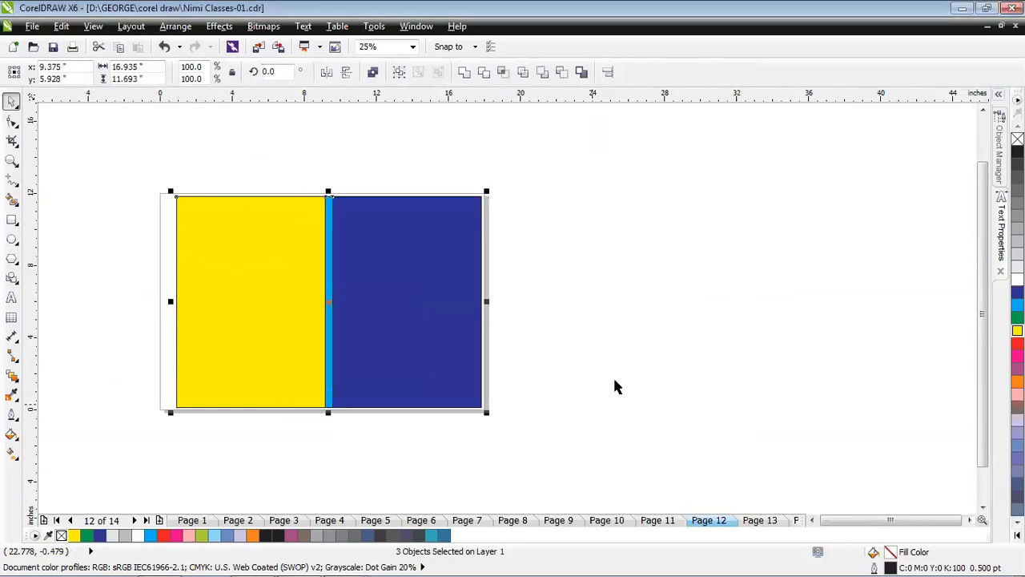
pyautogui.click(653, 340)
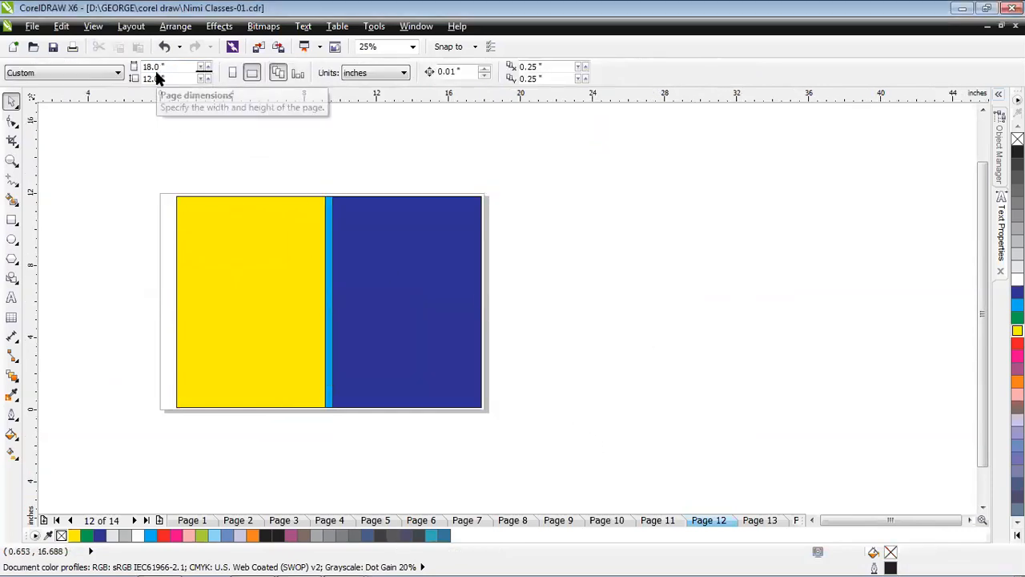
# - Select the yellow, cyan and blue rectangles together and shift them horizontally so they are roughly centred on the page
pyautogui.moveTo(130, 161); pyautogui.dragTo(528, 443)
pyautogui.scroll(1, 302, 286)
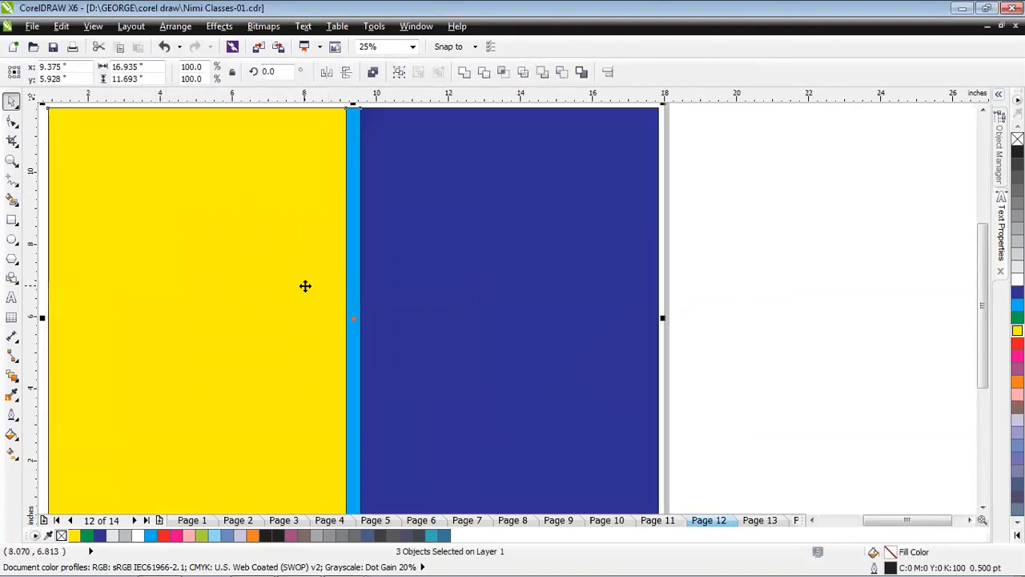
pyautogui.scroll(-1, 404, 293)
pyautogui.moveTo(414, 293); pyautogui.dragTo(409, 293)
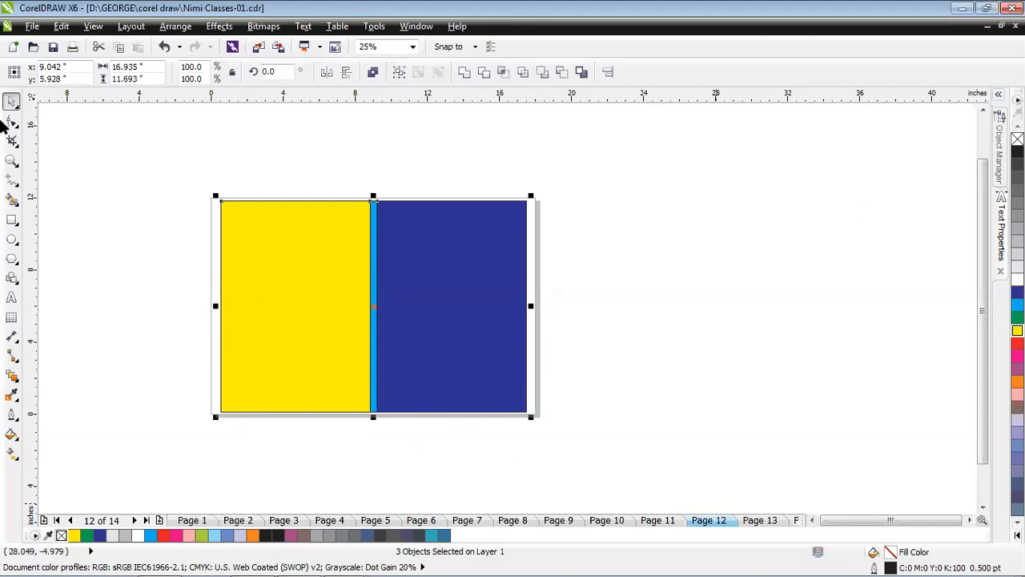
# - Add a vertical guideline at the yellow rectangle's left edge and turn on the display of guidelines
pyautogui.moveTo(30, 214); pyautogui.dragTo(222, 226)
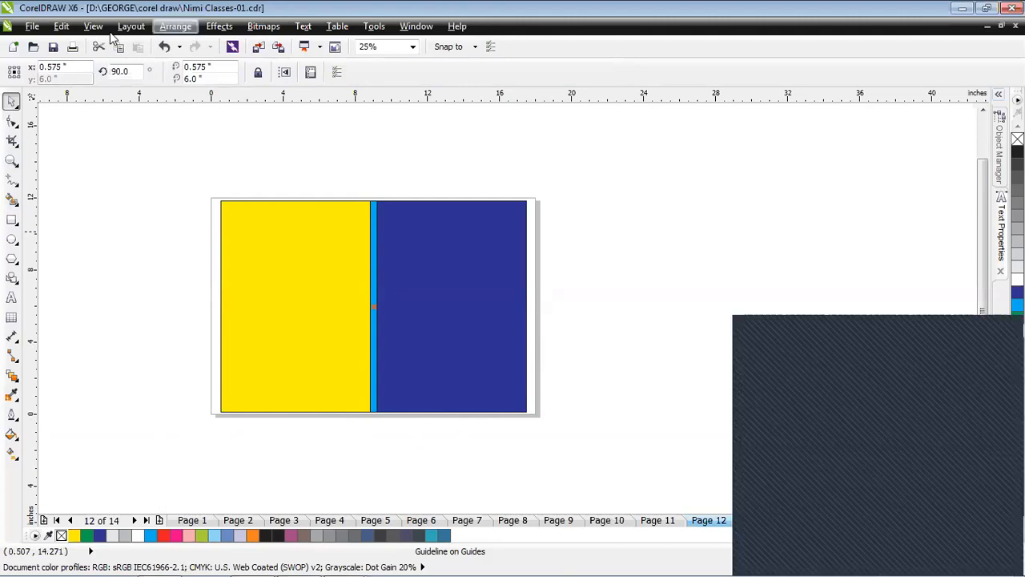
pyautogui.click(95, 27)
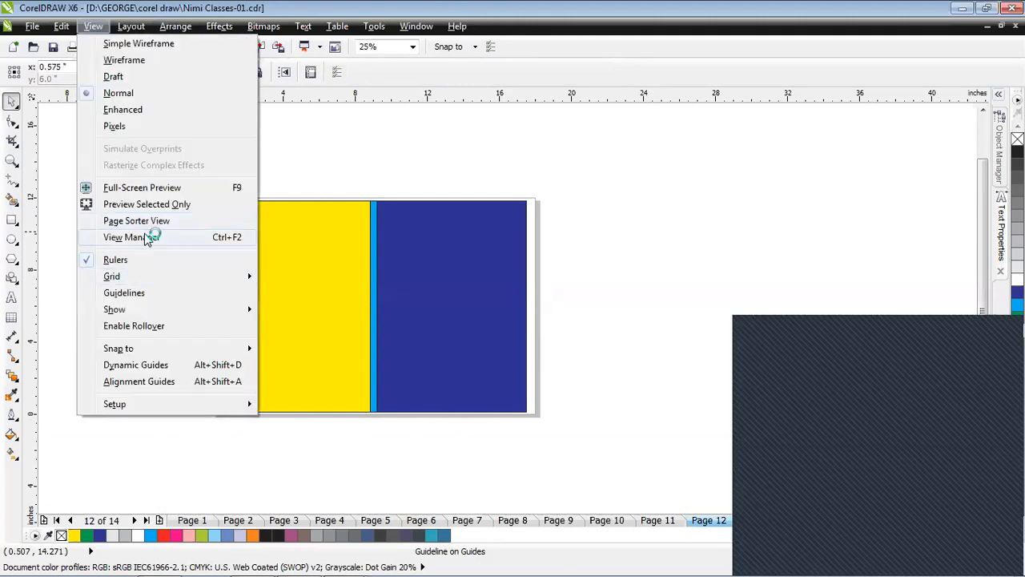
pyautogui.click(137, 292)
# - Delete the old guidelines around the spine and the duplicate just outside the yellow rectangle's left edge
pyautogui.click(597, 405)
pyautogui.click(598, 401)
pyautogui.moveTo(598, 401)
pyautogui.mouseDown()
pyautogui.moveTo(599, 385)
pyautogui.moveTo(593, 411)
pyautogui.mouseUp()
pyautogui.click(346, 459)
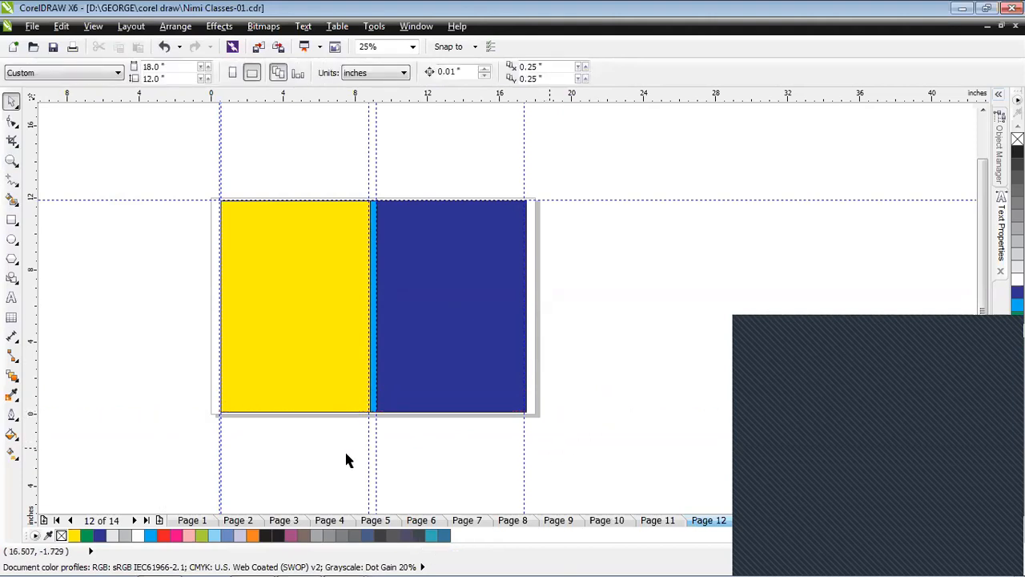
pyautogui.moveTo(375, 451); pyautogui.dragTo(368, 457)
pyautogui.click(368, 453)
pyautogui.press('Delete')
pyautogui.scroll(2, 243, 228)
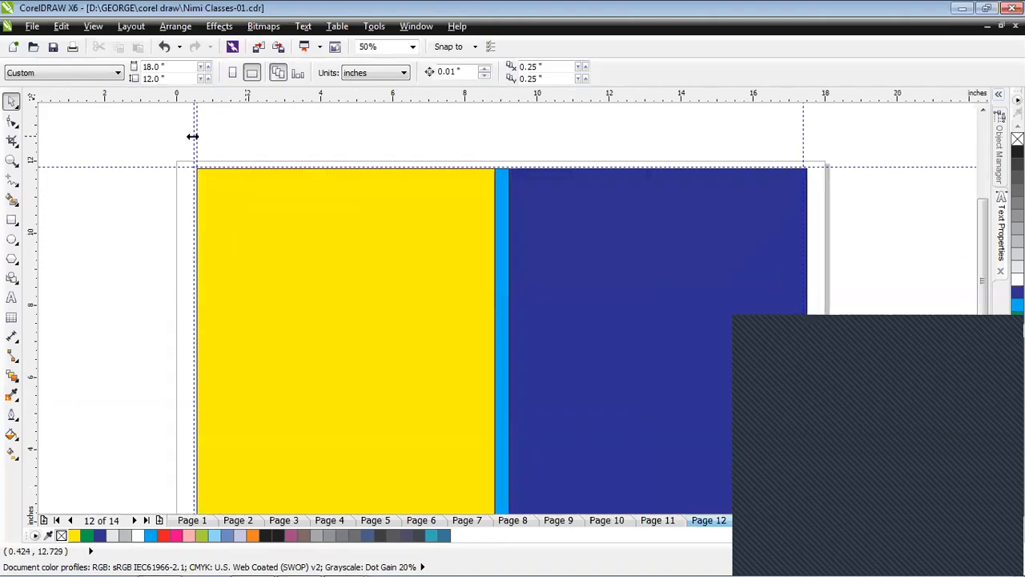
pyautogui.click(195, 138)
pyautogui.press('Delete')
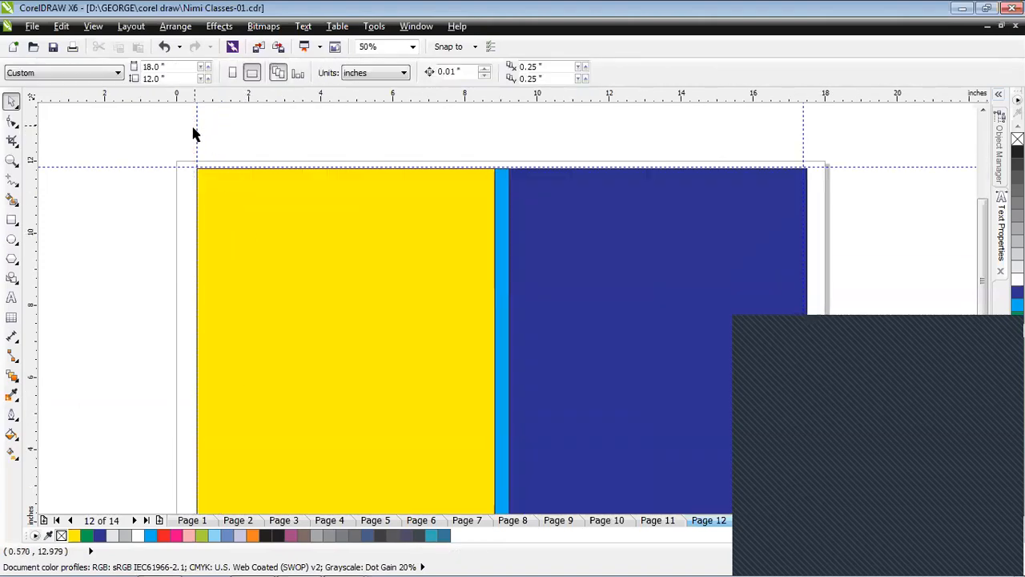
# - Align the horizontal guideline with the rectangles' top edge and the right vertical guideline with the blue rectangle's right edge
pyautogui.moveTo(165, 167)
pyautogui.mouseDown()
pyautogui.moveTo(165, 140)
pyautogui.moveTo(167, 167)
pyautogui.mouseUp()
pyautogui.click(471, 129)
pyautogui.moveTo(32, 184); pyautogui.dragTo(739, 188)
pyautogui.moveTo(803, 190); pyautogui.dragTo(807, 125)
pyautogui.click(92, 144)
# - Add vertical guidelines at both edges of the cyan spine and a horizontal guideline along the rectangles' bottom edge
pyautogui.moveTo(33, 149); pyautogui.dragTo(509, 158)
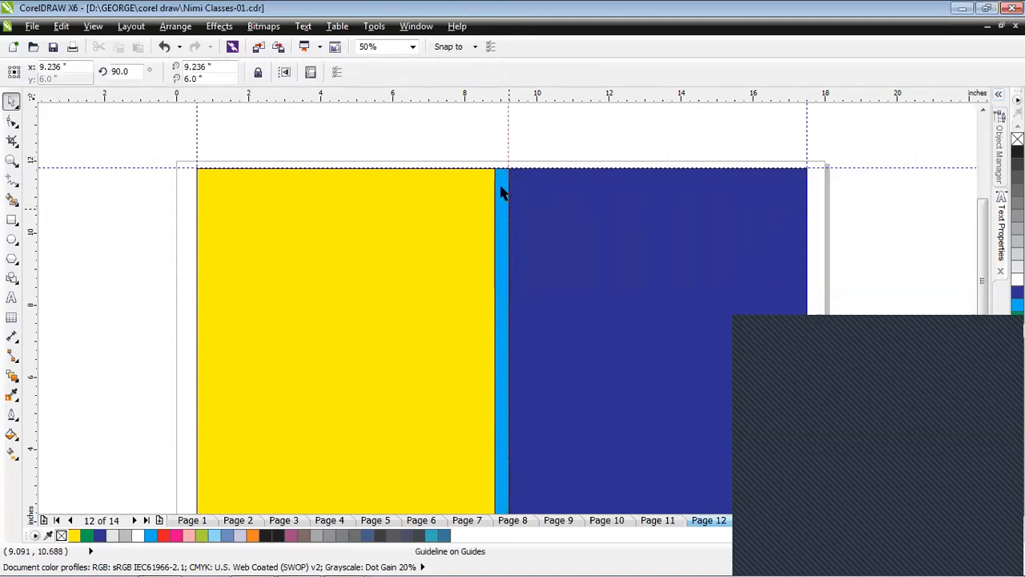
pyautogui.moveTo(30, 181); pyautogui.dragTo(501, 175)
pyautogui.scroll(-2, 517, 199)
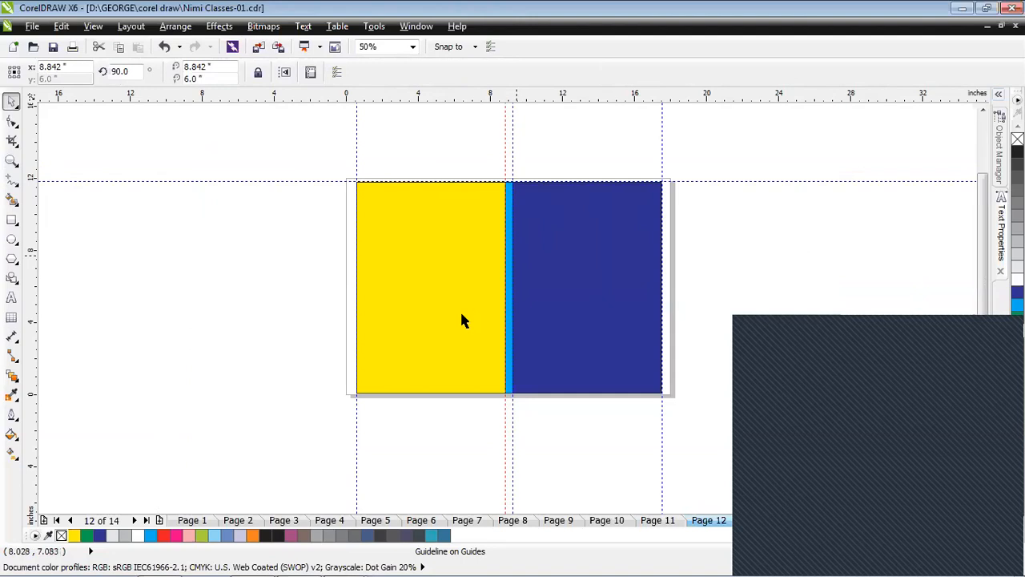
pyautogui.moveTo(380, 100); pyautogui.dragTo(416, 394)
# - Delete the yellow, cyan and blue rectangles, leaving only the guidelines on the page
pyautogui.click(413, 278)
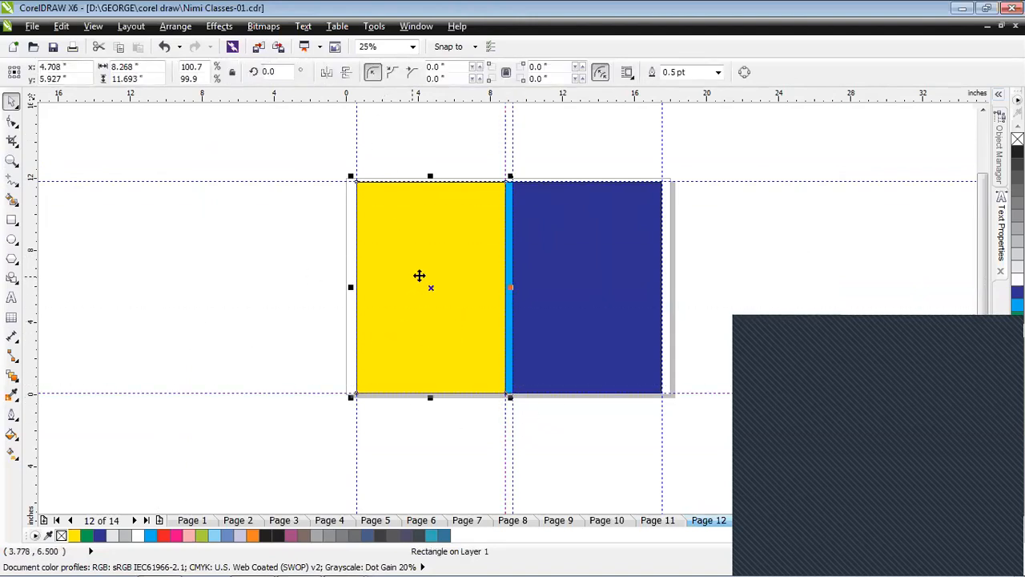
pyautogui.press('Delete')
pyautogui.click(512, 253)
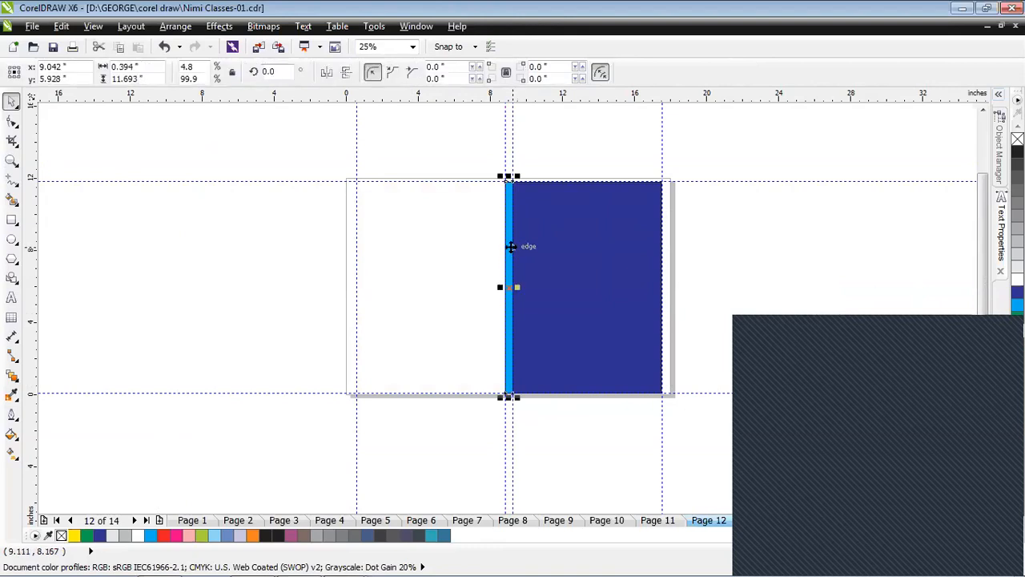
pyautogui.press('Delete')
pyautogui.click(548, 246)
pyautogui.press('Delete')
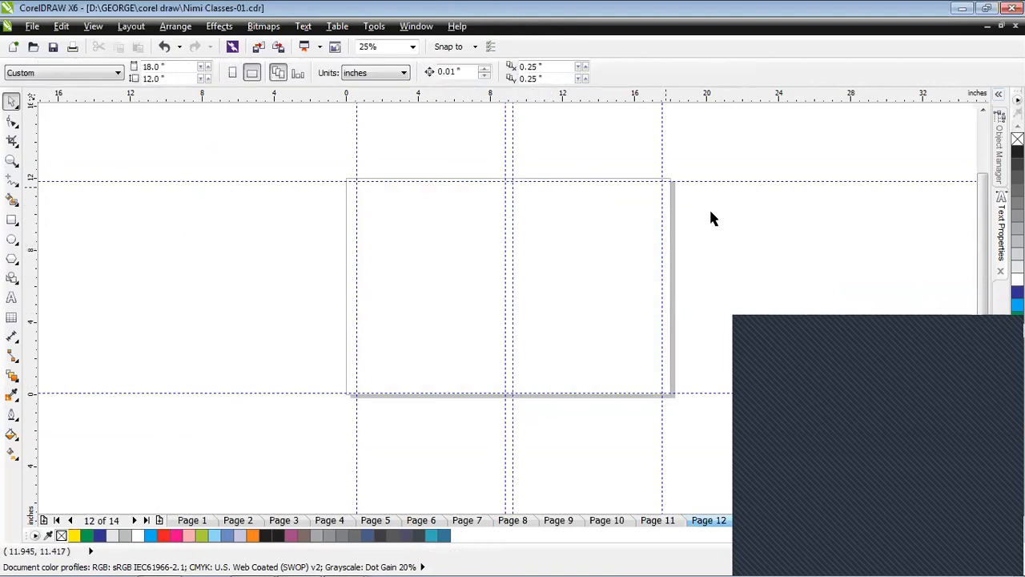
# - Draw a rectangle about 3.6 × 12 inches from the spine's right guideline, filled with 90% black and without an outline
pyautogui.scroll(1, 734, 240)
pyautogui.scroll(-1, 731, 241)
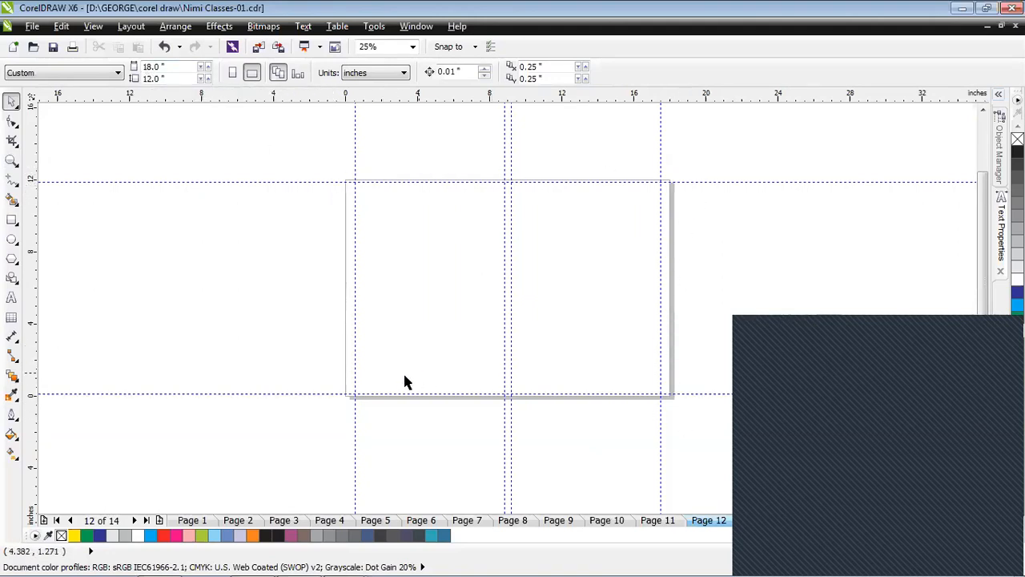
pyautogui.scroll(1, 400, 390)
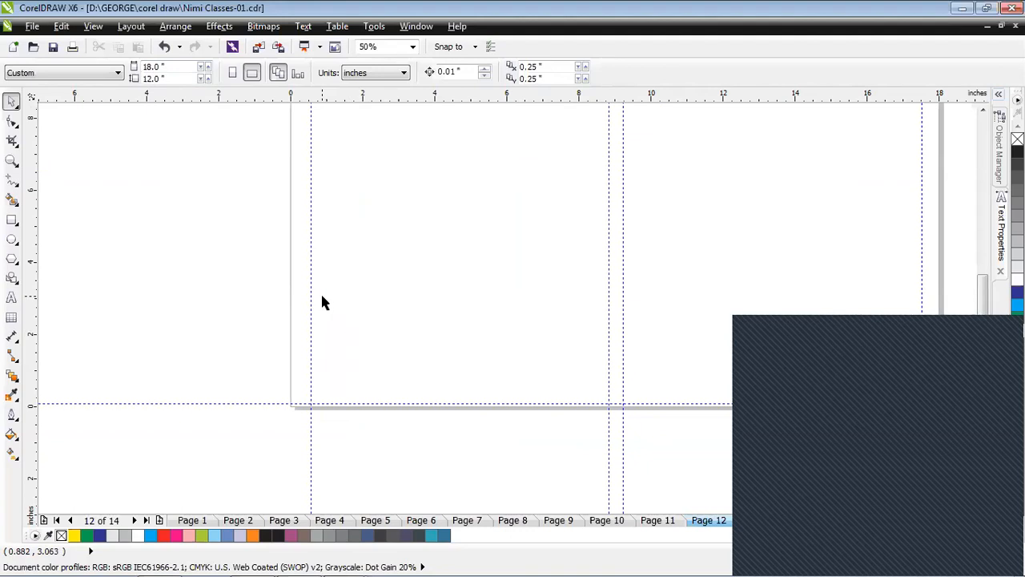
pyautogui.scroll(-1, 326, 294)
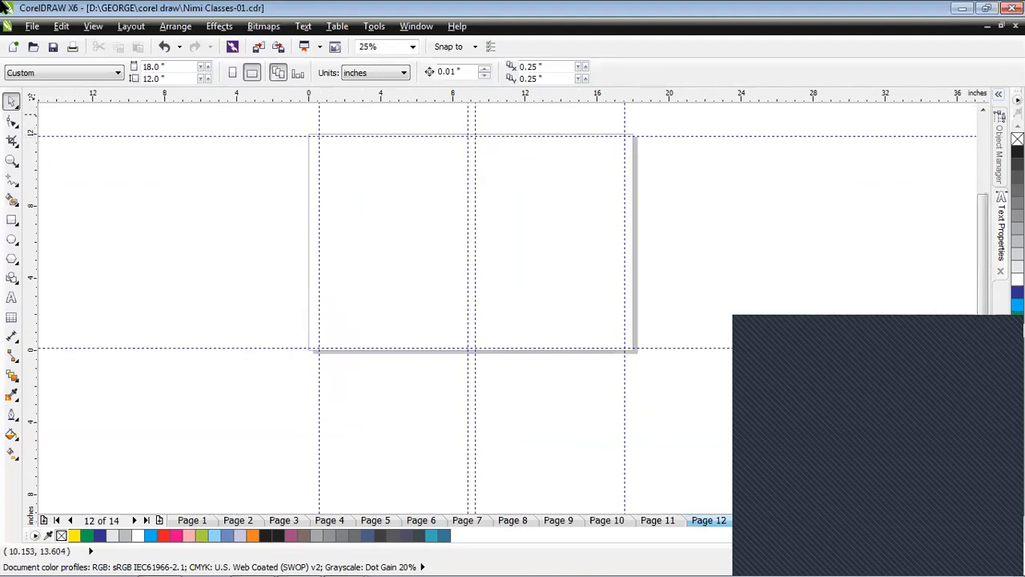
pyautogui.click(12, 222)
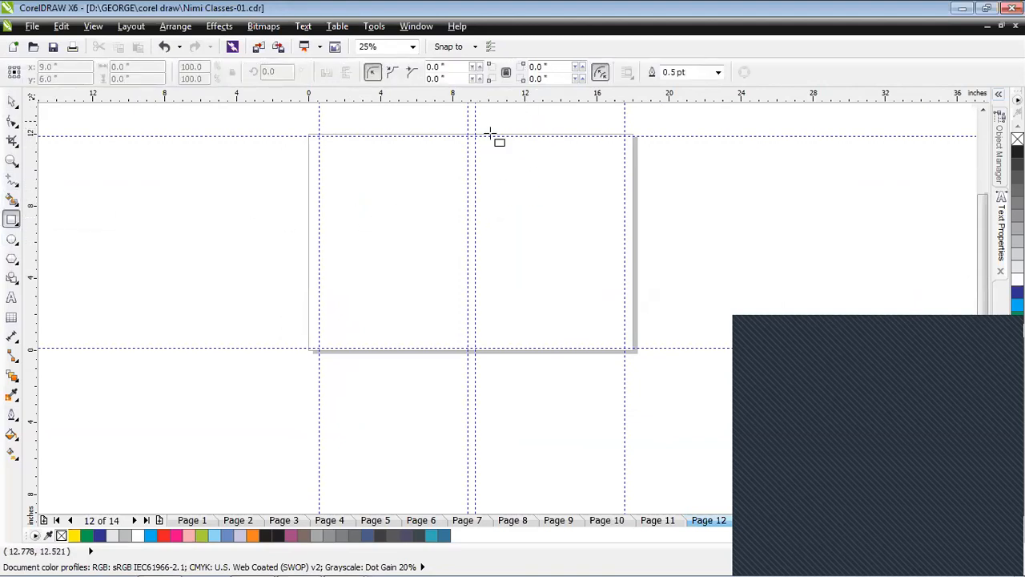
pyautogui.scroll(1, 650, 126)
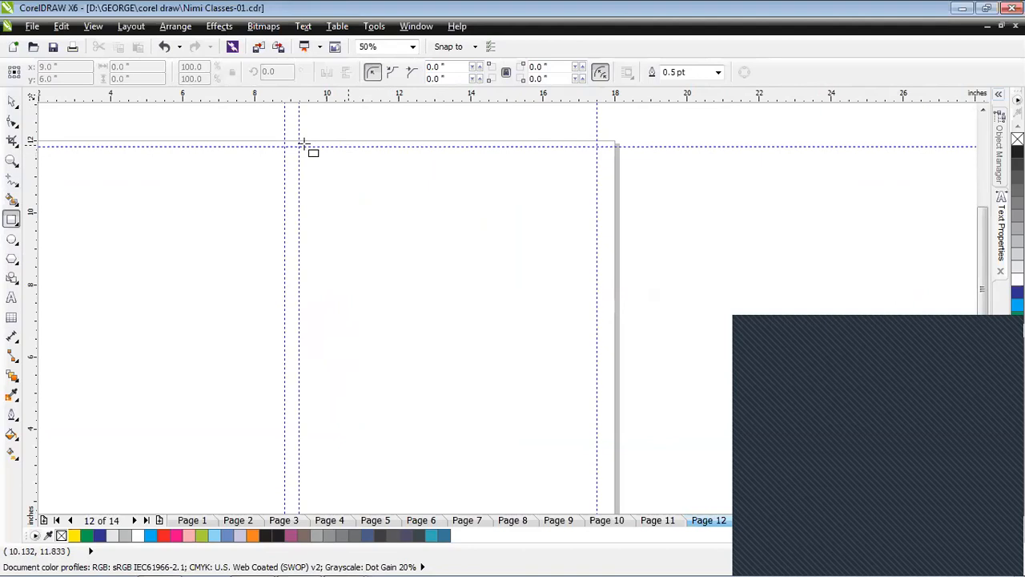
pyautogui.moveTo(300, 144); pyautogui.dragTo(430, 481)
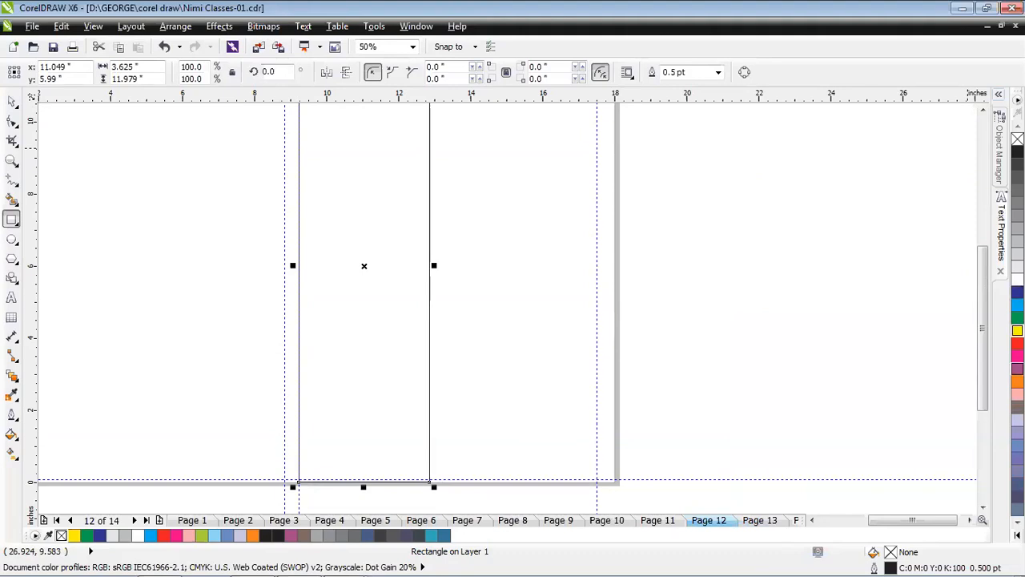
pyautogui.click(1017, 176)
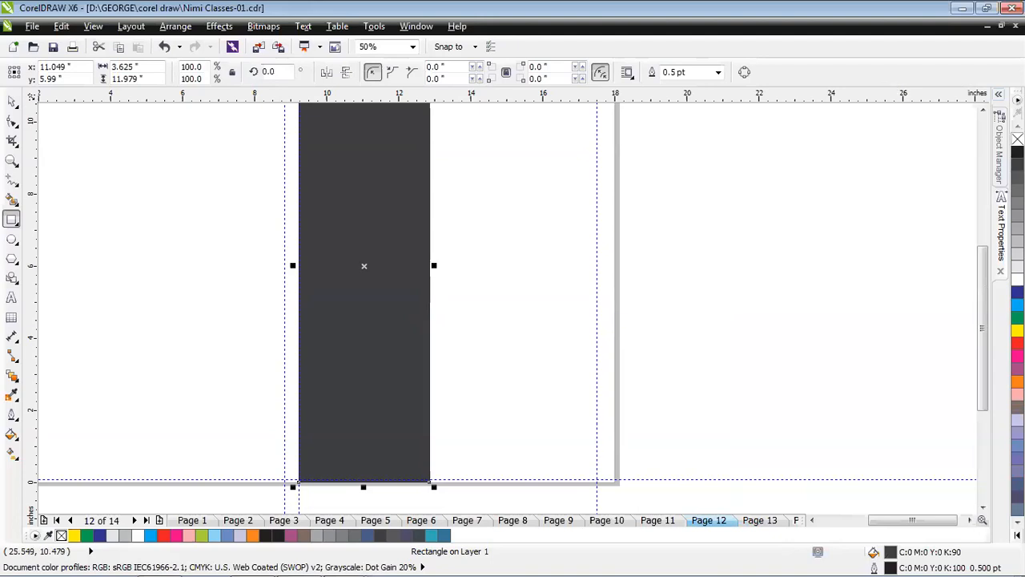
pyautogui.rightClick(1017, 140)
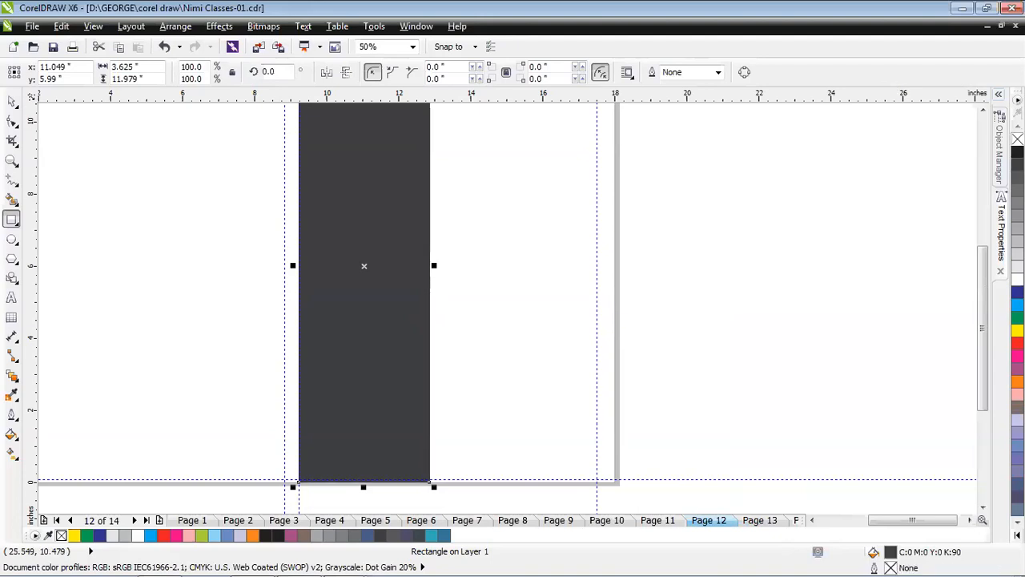
# - Convert the dark grey rectangle on the front cover to curves and deselect it
pyautogui.click(983, 110)
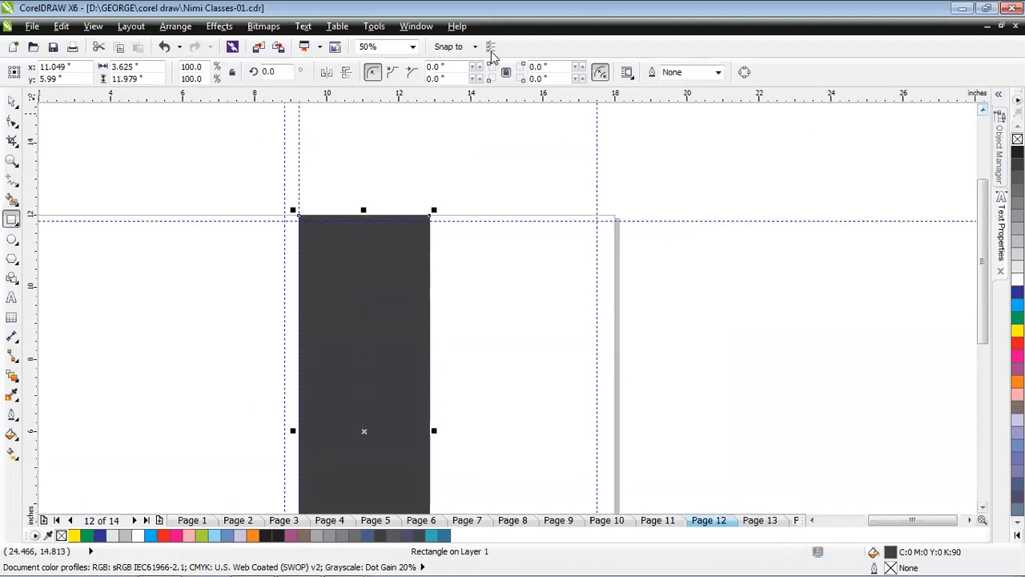
pyautogui.press('space')
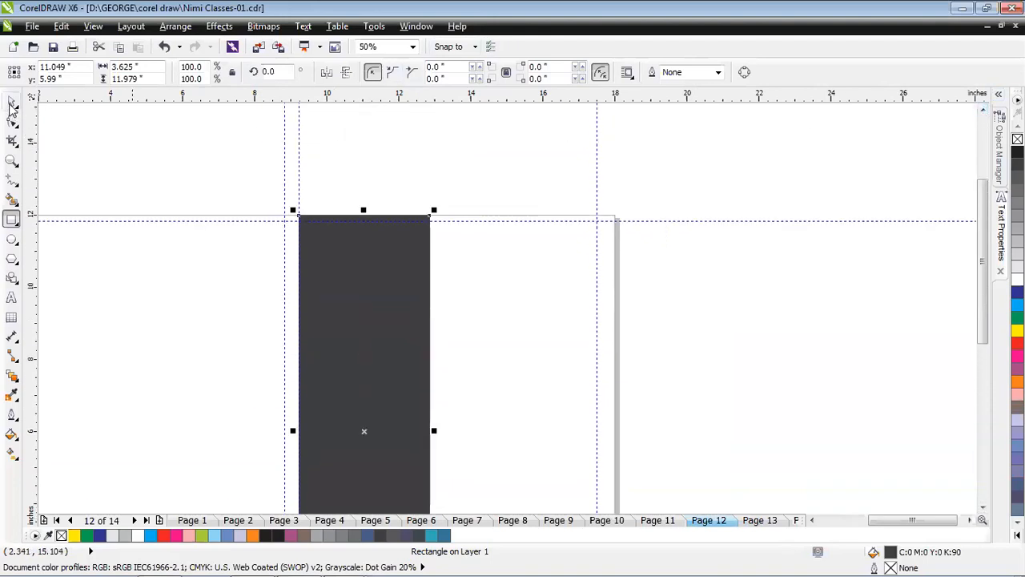
pyautogui.click(383, 256)
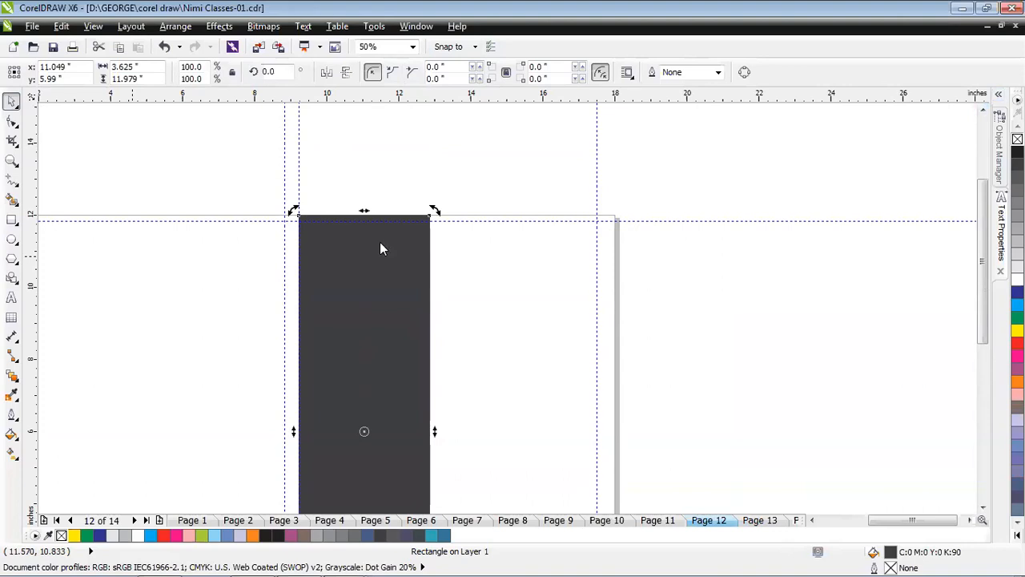
pyautogui.rightClick(381, 248)
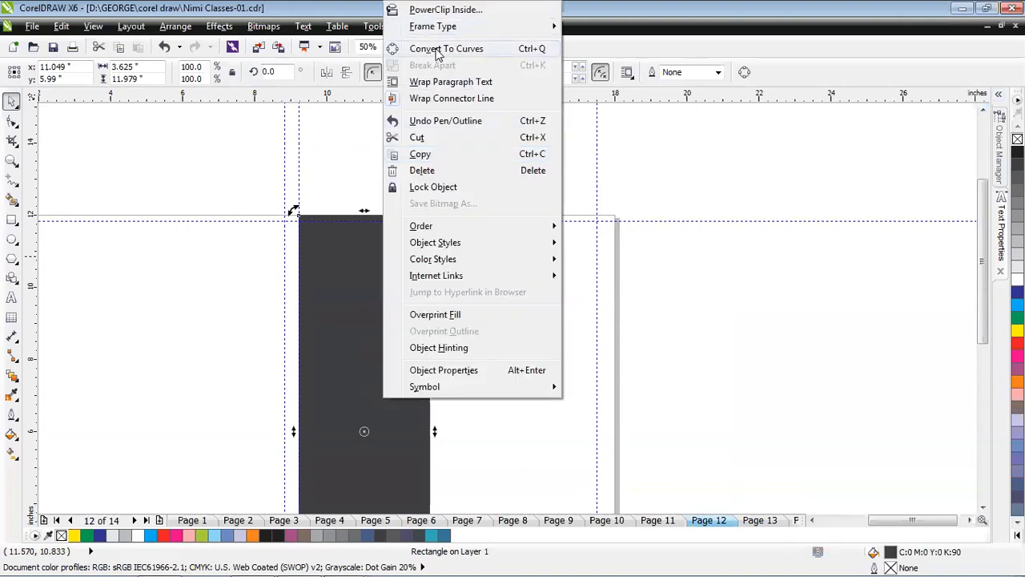
pyautogui.click(436, 49)
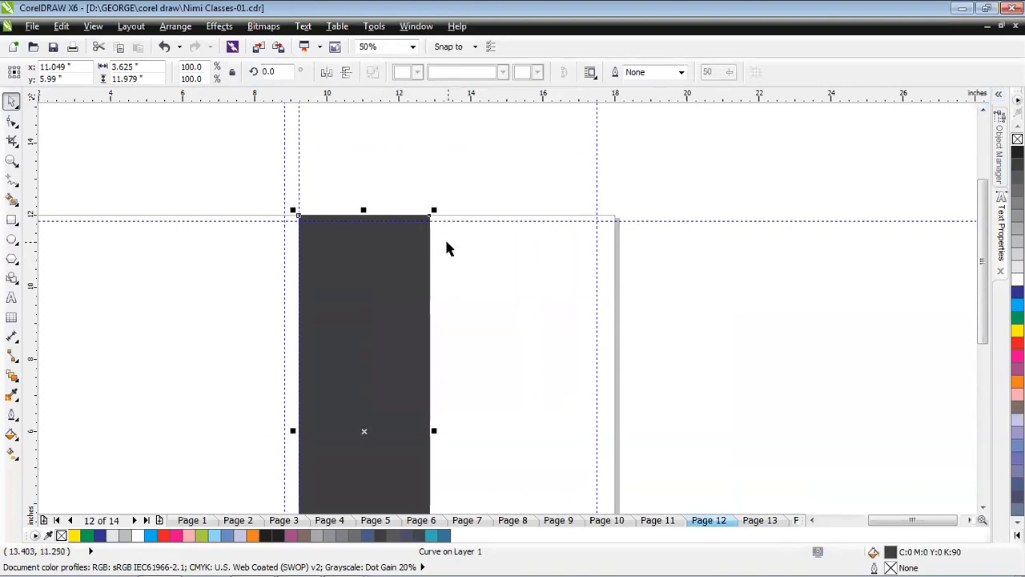
pyautogui.click(444, 237)
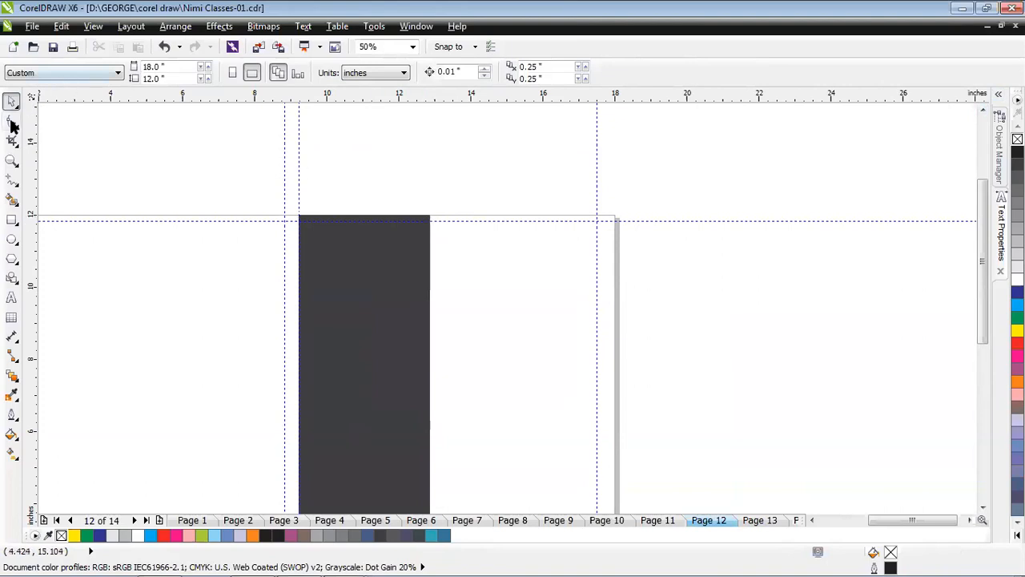
# - With the Shape tool, move the dark grey shape's top-right node about 1.1 inches to the right so its right side slants
pyautogui.click(12, 122)
pyautogui.click(430, 219)
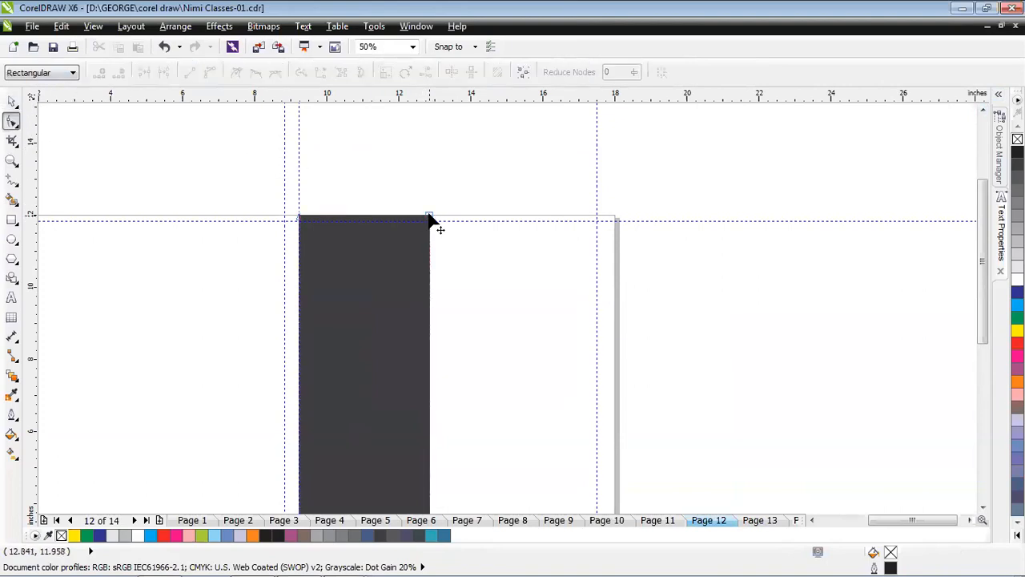
pyautogui.moveTo(430, 217); pyautogui.dragTo(470, 217)
pyautogui.scroll(-5, 631, 384)
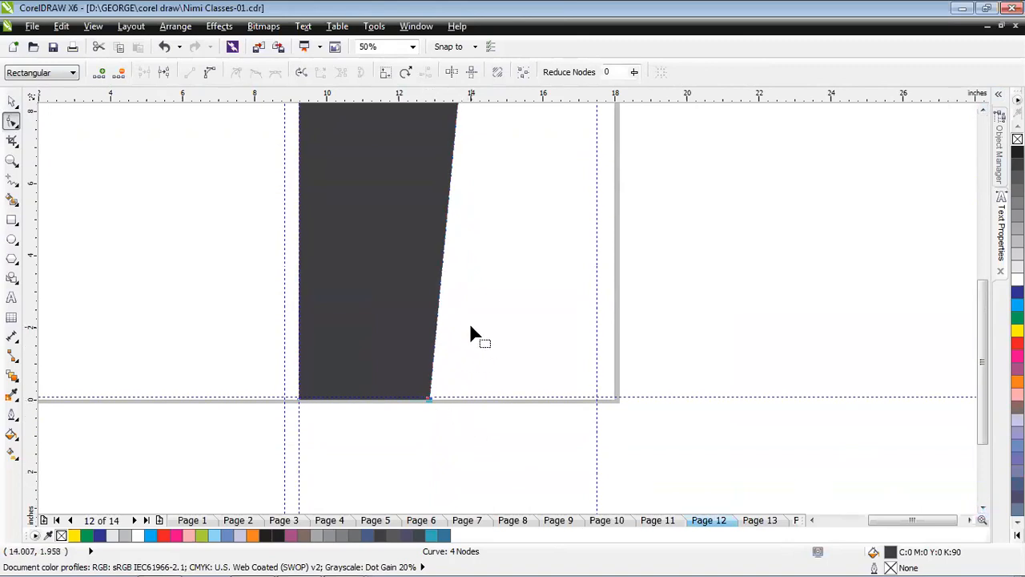
pyautogui.hscroll(2, 537, 275)
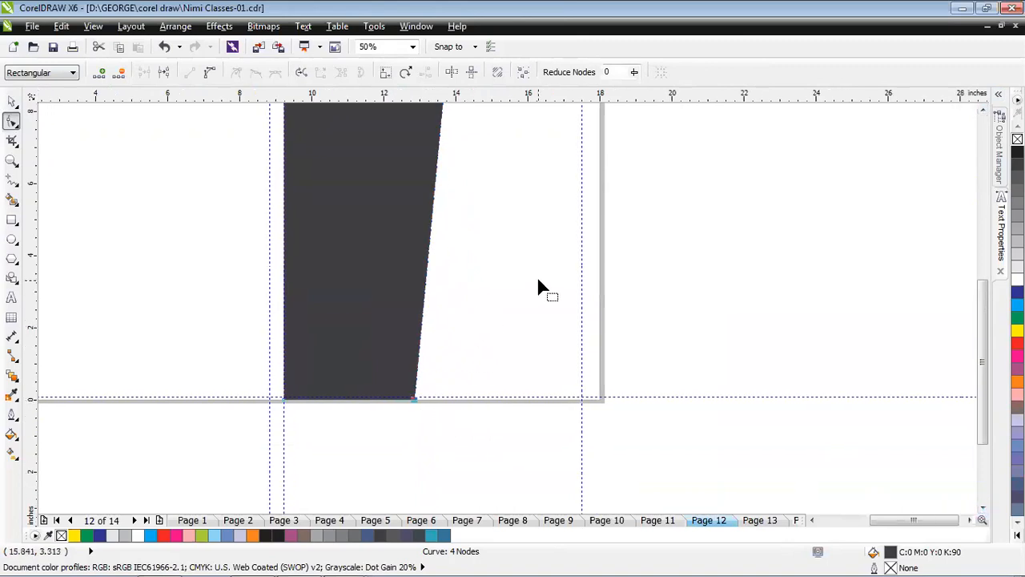
pyautogui.click(982, 112)
pyautogui.click(982, 111)
pyautogui.hscroll(1, 685, 213)
pyautogui.scroll(-1, 390, 189)
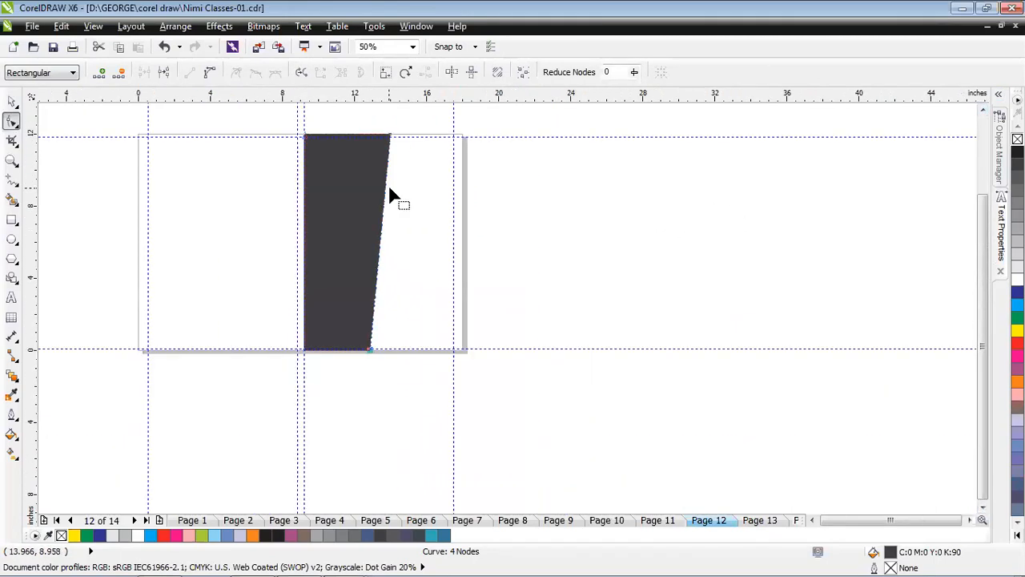
# - Import 60f4f59a82709a73b75e25cc6c496ea7.jpg from the Coverpage Design folder and place it beside the page on the front cover's side
pyautogui.click(32, 26)
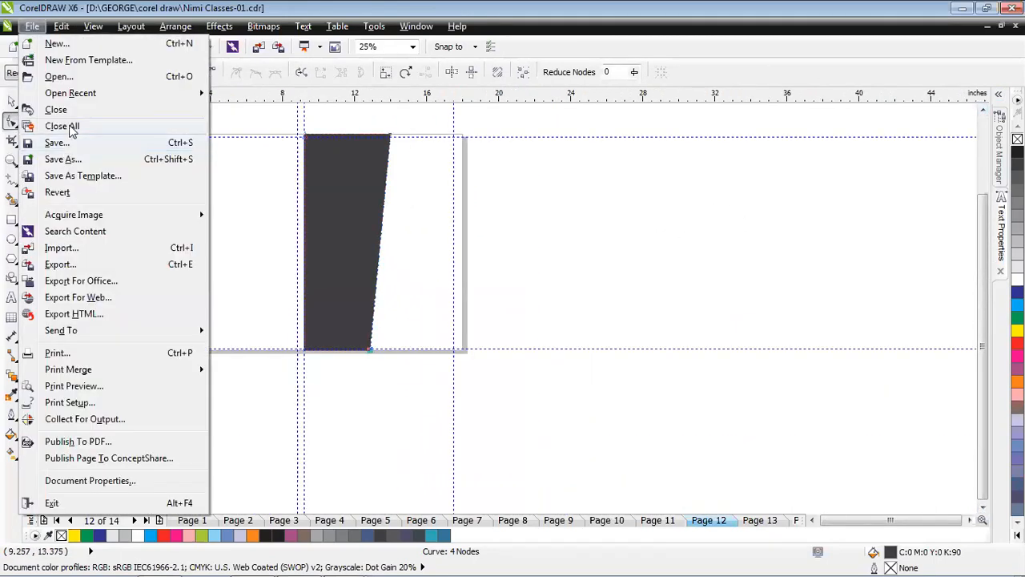
pyautogui.click(55, 251)
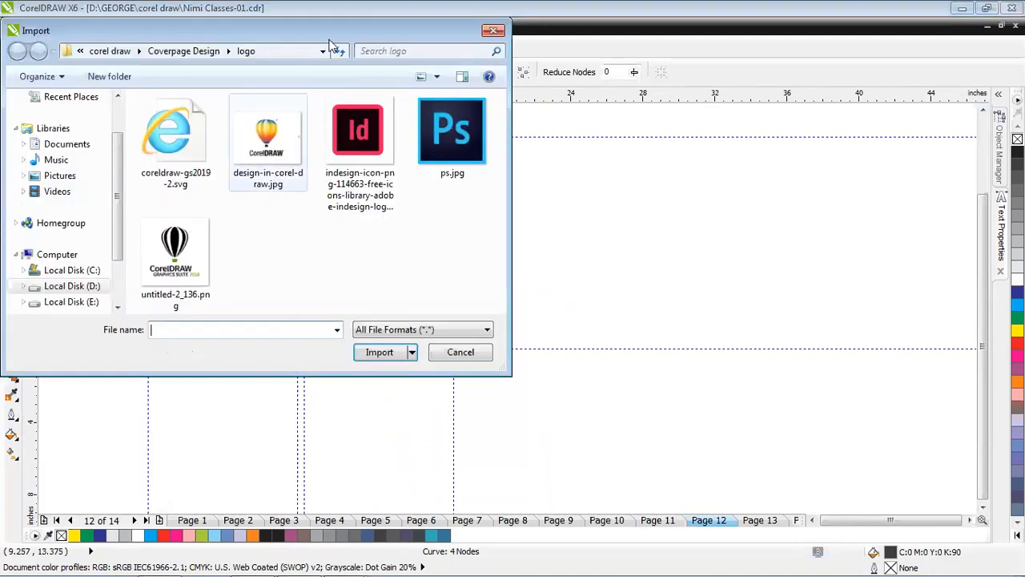
pyautogui.click(198, 54)
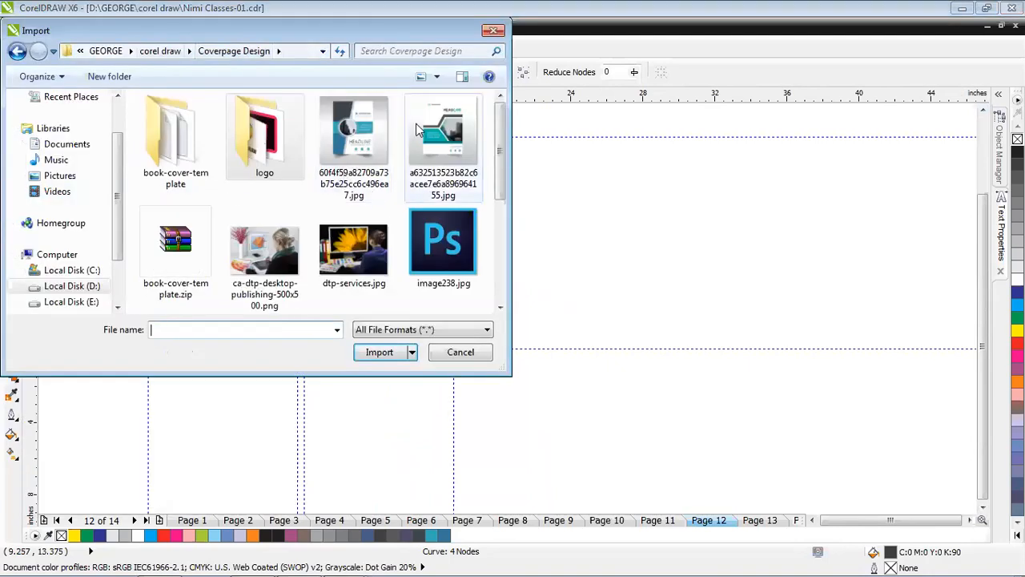
pyautogui.doubleClick(350, 125)
pyautogui.click(546, 186)
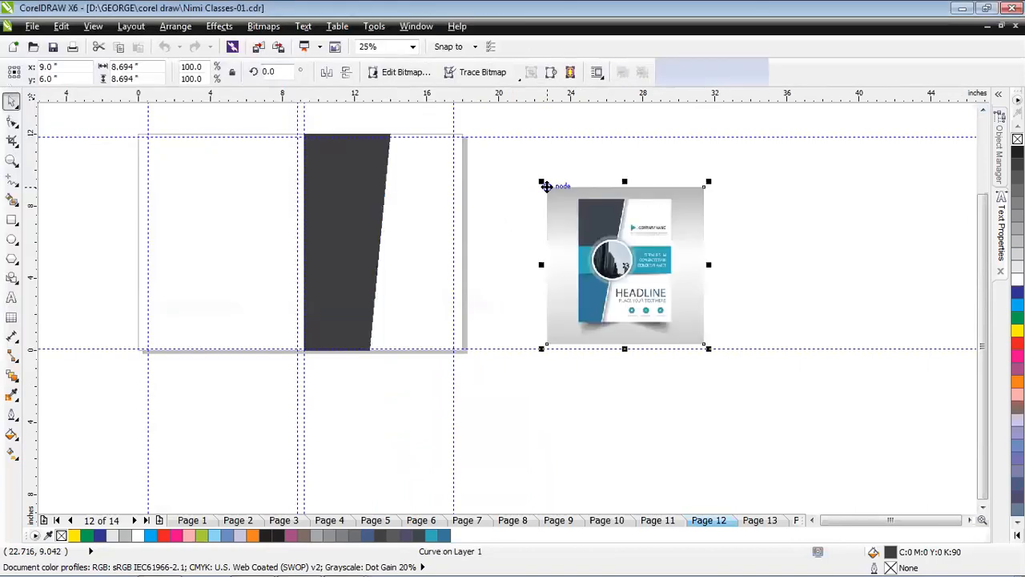
# - Enlarge the imported reference image to 150%, about 13 × 13 inches, and position it just outside the page's right edge
pyautogui.moveTo(599, 252); pyautogui.dragTo(562, 210)
pyautogui.moveTo(631, 297); pyautogui.dragTo(710, 418)
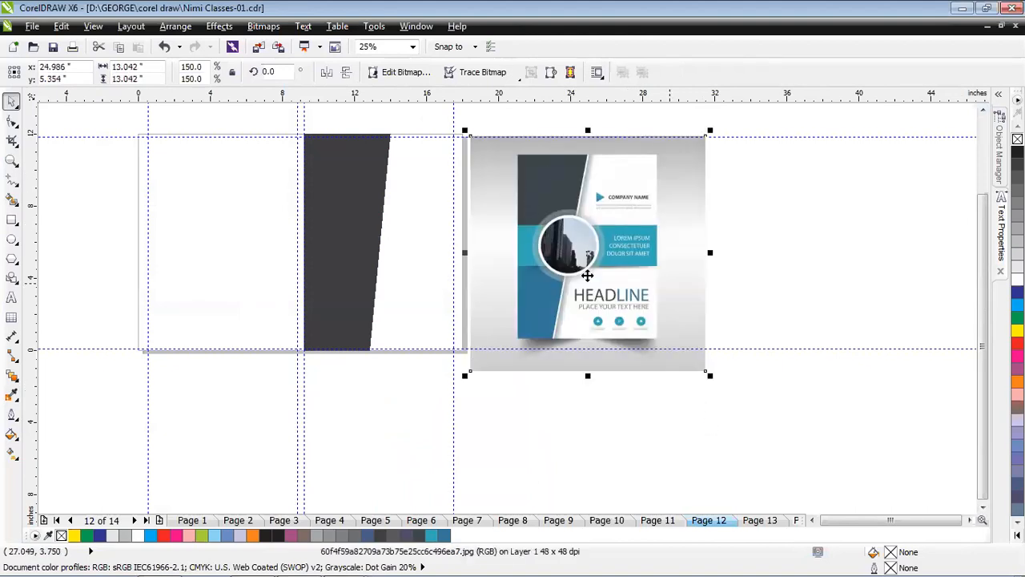
pyautogui.scroll(2, 326, 126)
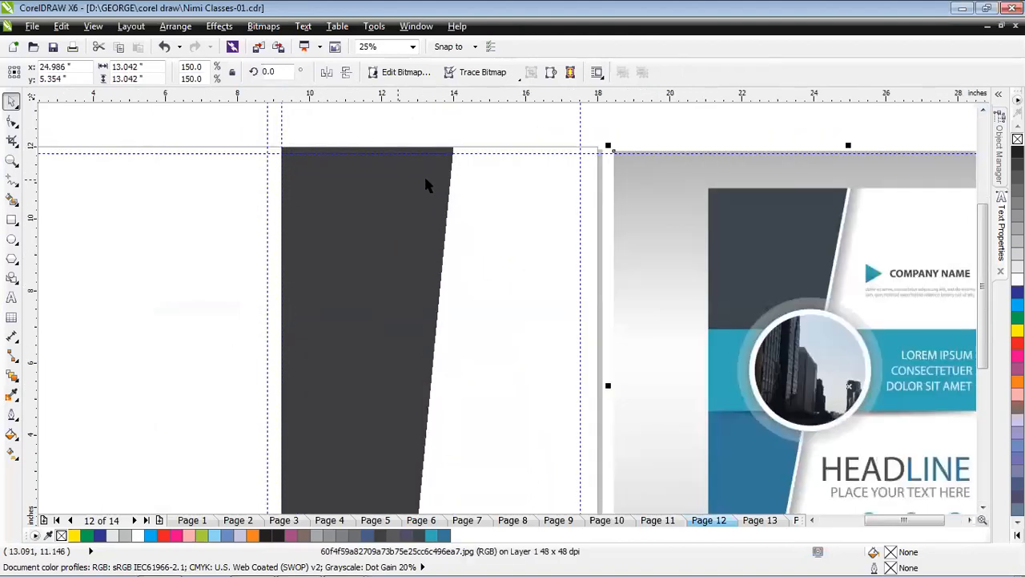
pyautogui.scroll(-2, 427, 182)
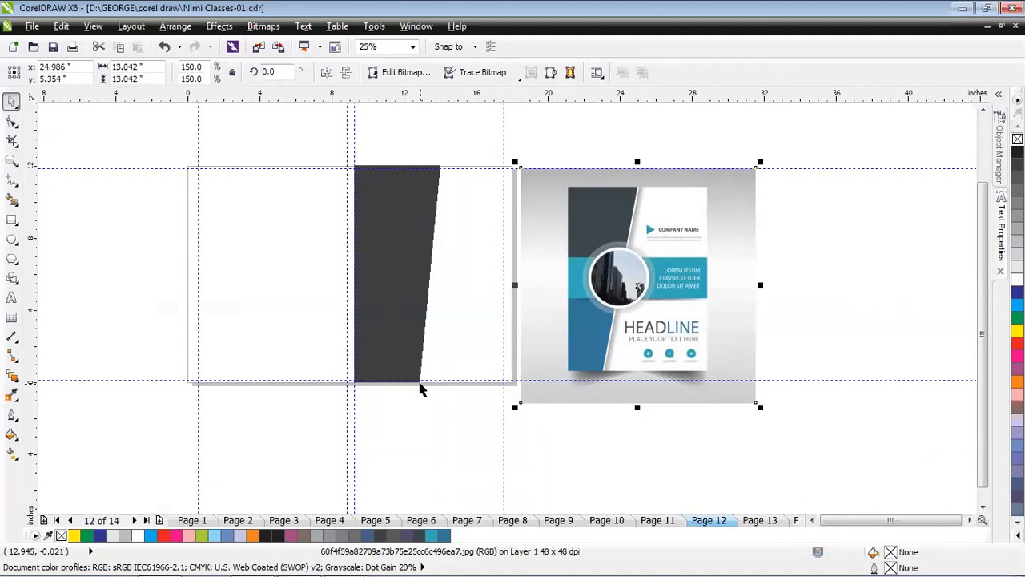
pyautogui.click(419, 384)
pyautogui.scroll(4, 418, 380)
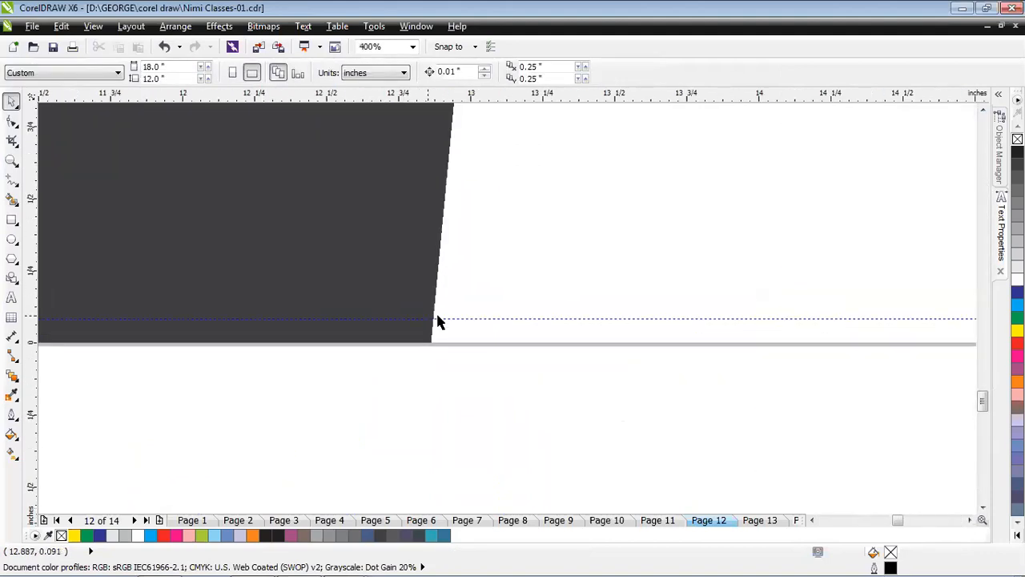
pyautogui.click(431, 344)
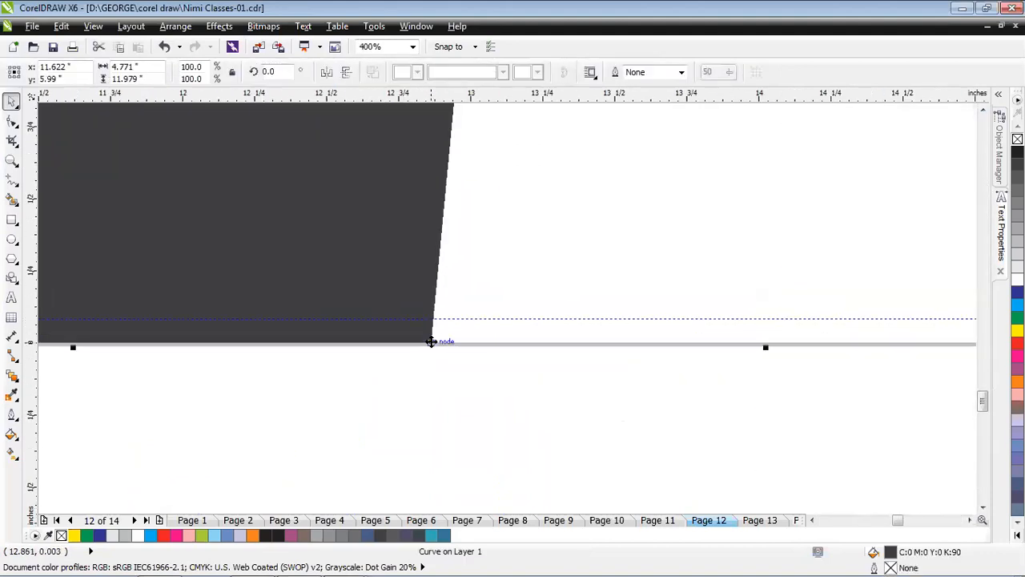
pyautogui.moveTo(431, 342); pyautogui.dragTo(376, 342)
pyautogui.scroll(-1, 402, 328)
pyautogui.scroll(-3, 401, 328)
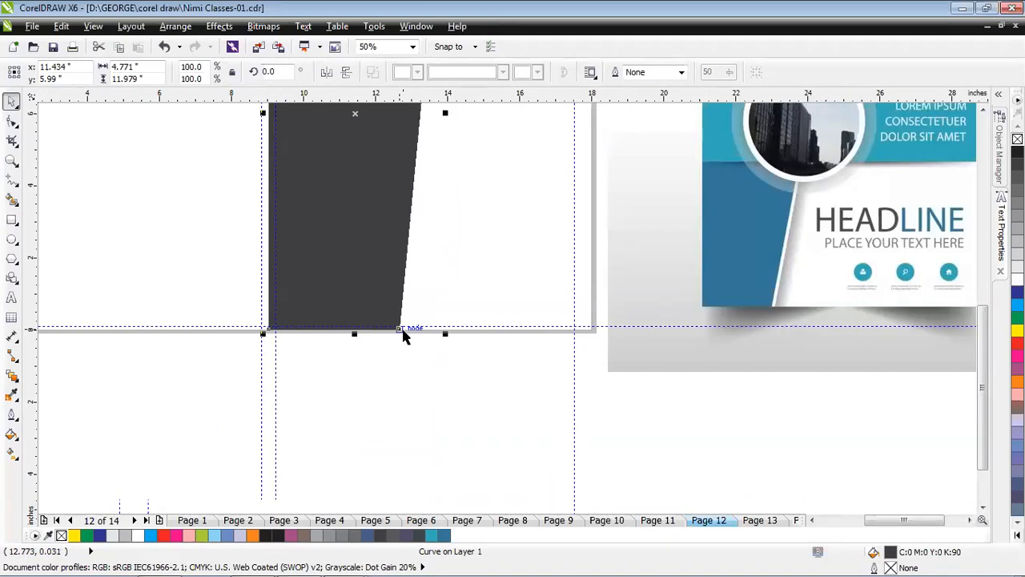
pyautogui.scroll(-1, 402, 332)
pyautogui.scroll(3, 337, 294)
pyautogui.moveTo(441, 318); pyautogui.dragTo(473, 327)
pyautogui.scroll(-1, 381, 315)
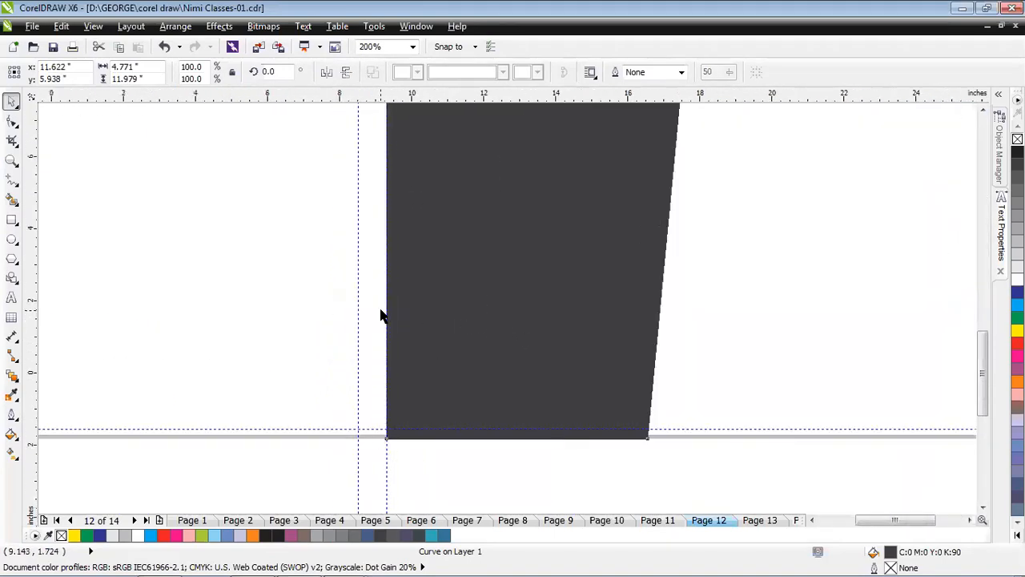
pyautogui.scroll(-1, 382, 316)
pyautogui.moveTo(515, 375); pyautogui.dragTo(507, 374)
pyautogui.hotkey('ctrl', 'z')
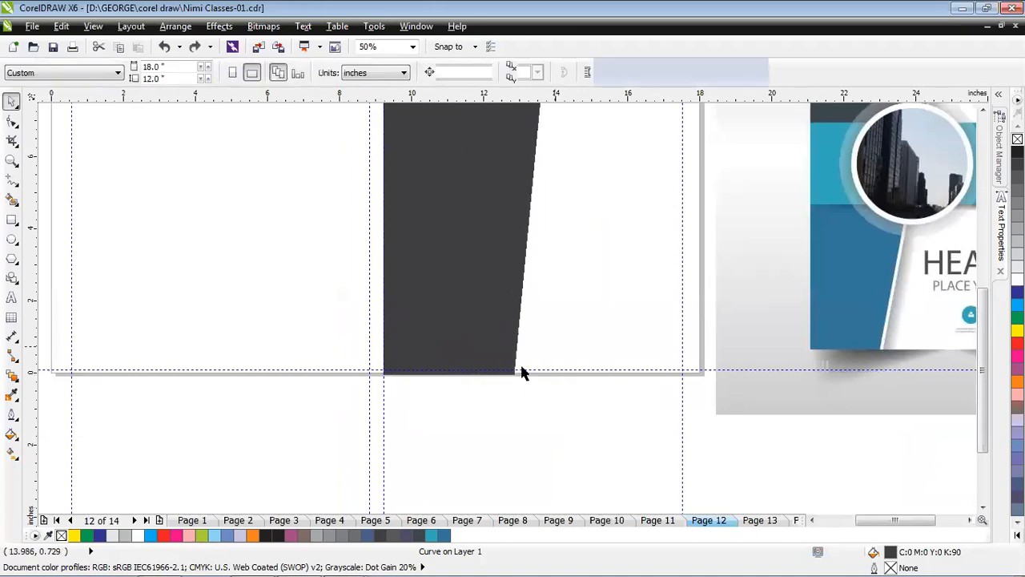
# - With the Shape tool, move the dark grey shape's bottom-right node about 0.3 inches to the left
pyautogui.press('F10')
pyautogui.moveTo(513, 377); pyautogui.dragTo(505, 374)
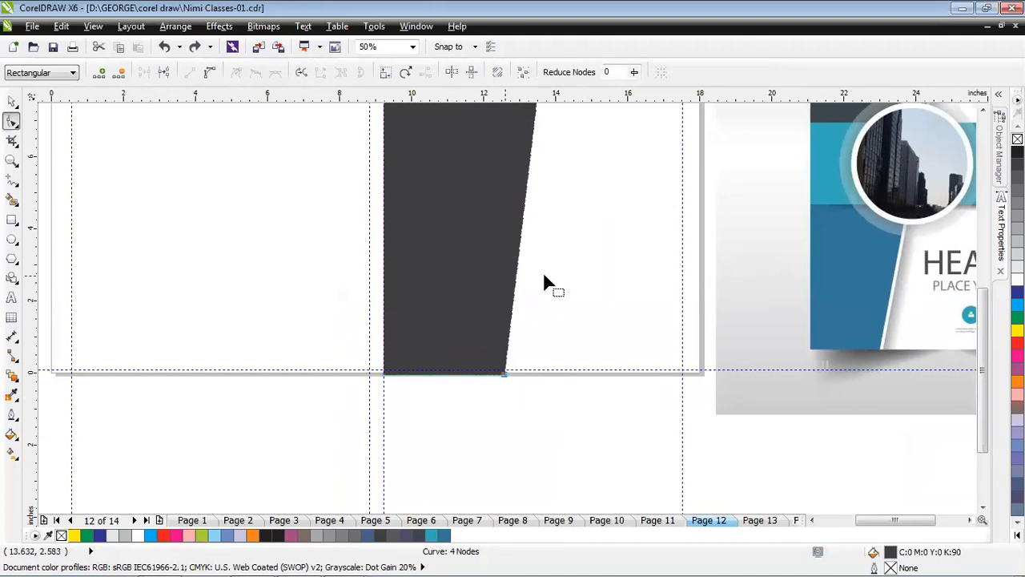
pyautogui.scroll(-2, 543, 272)
pyautogui.scroll(1, 549, 201)
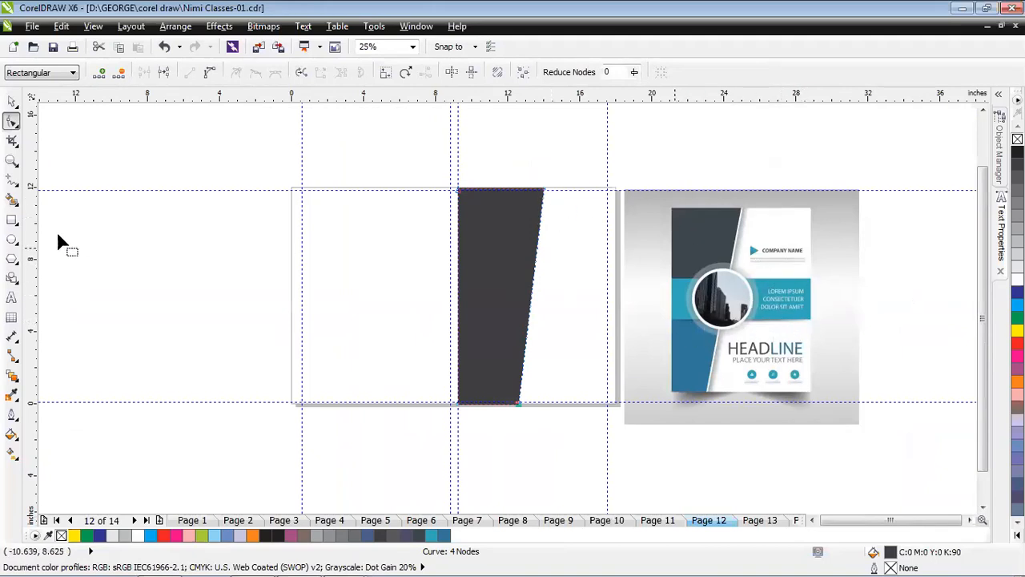
# - Draw a band about 8.75 × 2.46 inches across the middle of the front cover, filled with cyan and without an outline
pyautogui.click(12, 219)
pyautogui.moveTo(457, 277); pyautogui.dragTo(616, 322)
pyautogui.click(1016, 305)
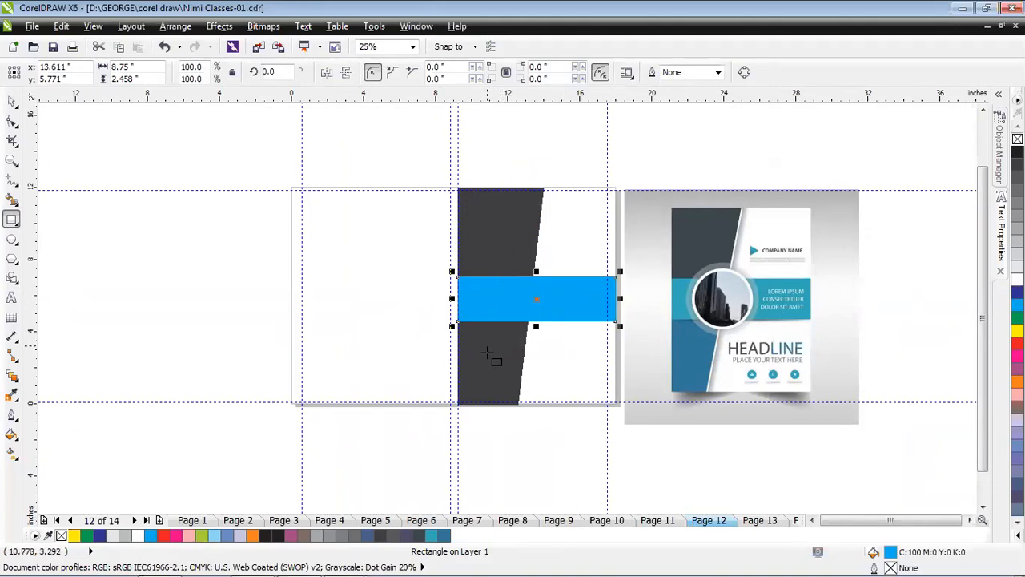
# - Trim the dark grey shape with the cyan band, selecting the band first and the grey shape second
pyautogui.click(12, 102)
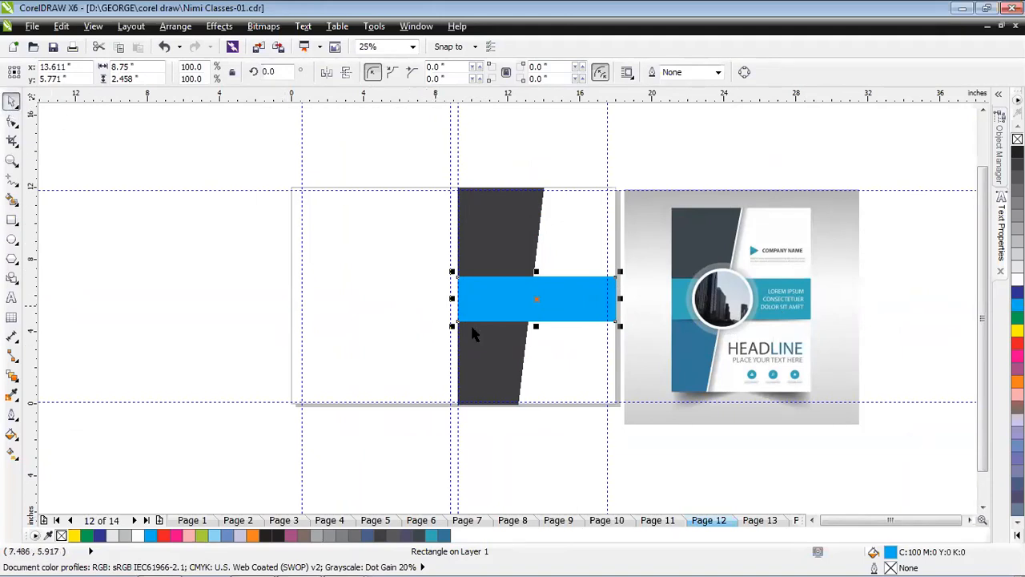
pyautogui.keyDown('shift'); pyautogui.click(481, 350); pyautogui.keyUp('shift')
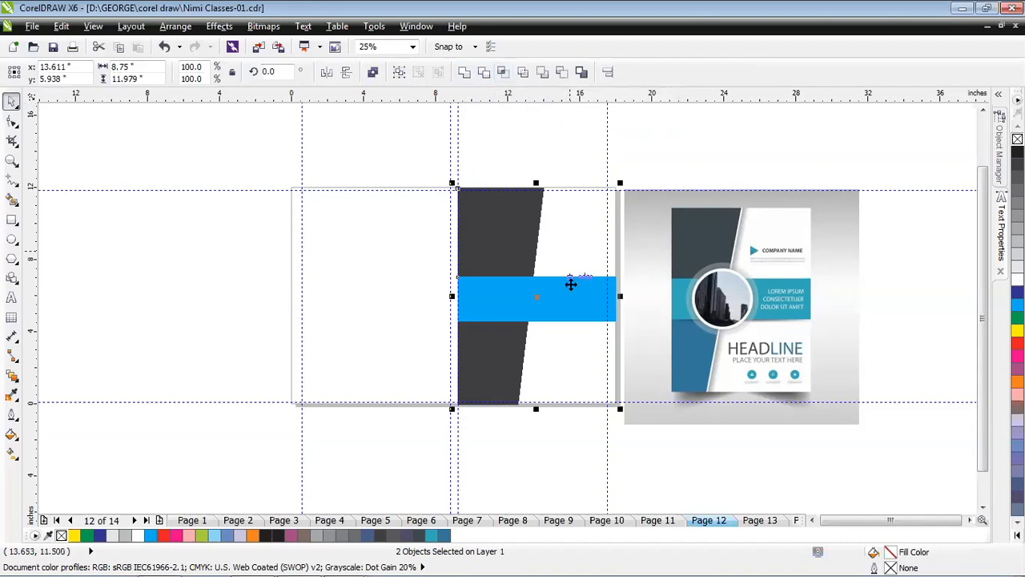
pyautogui.click(614, 438)
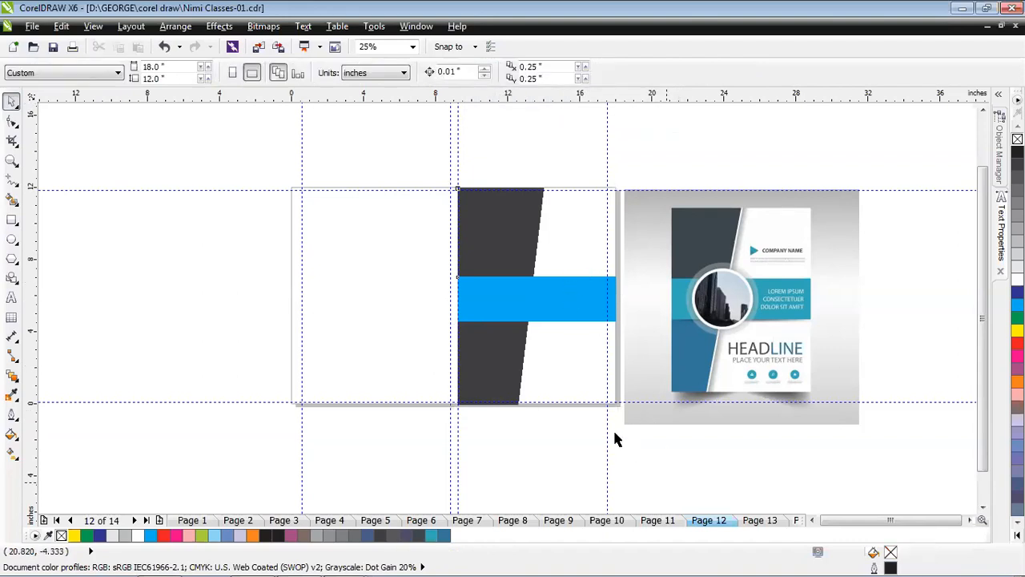
pyautogui.click(506, 301)
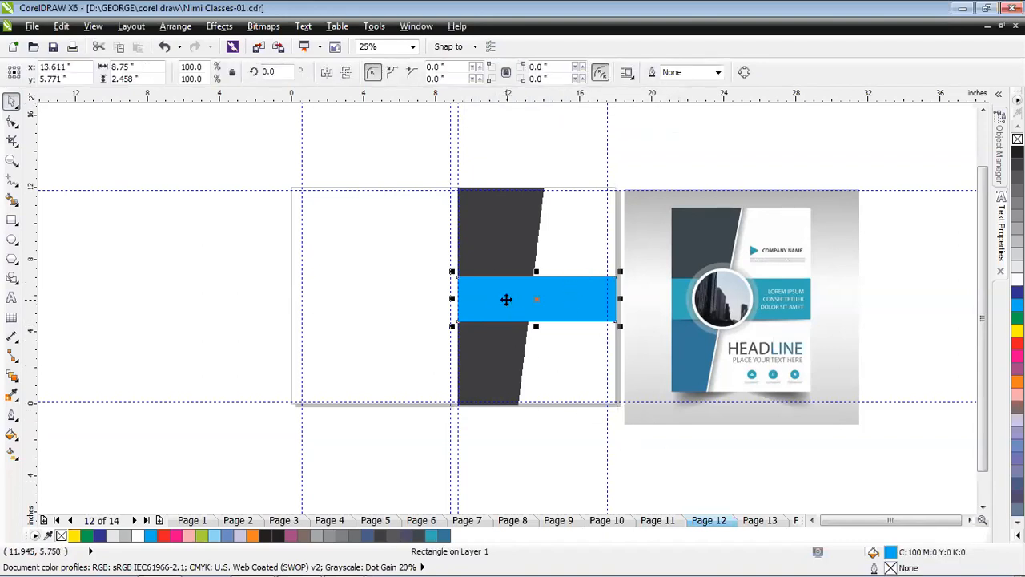
pyautogui.keyDown('shift'); pyautogui.click(498, 224); pyautogui.keyUp('shift')
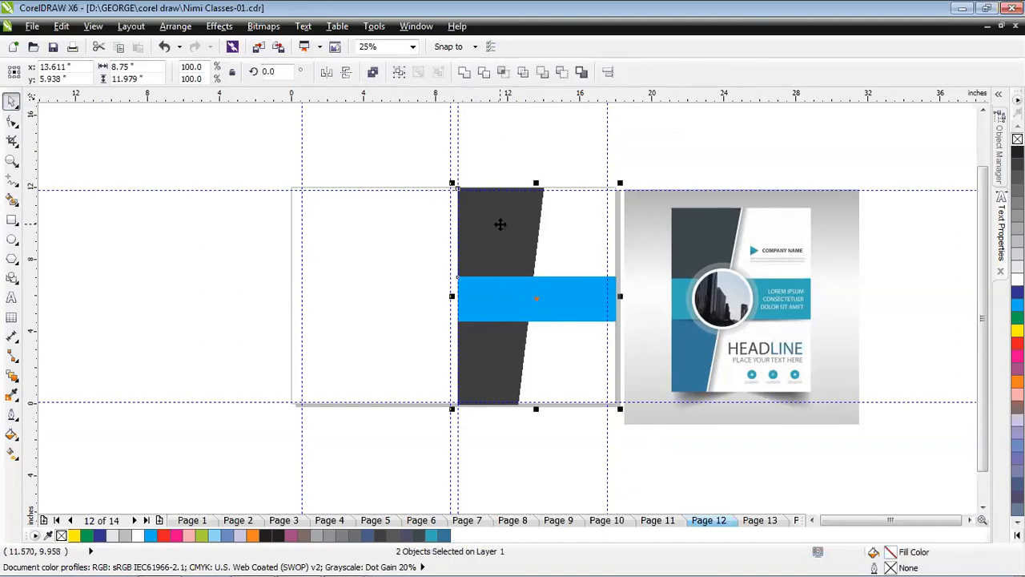
pyautogui.click(485, 73)
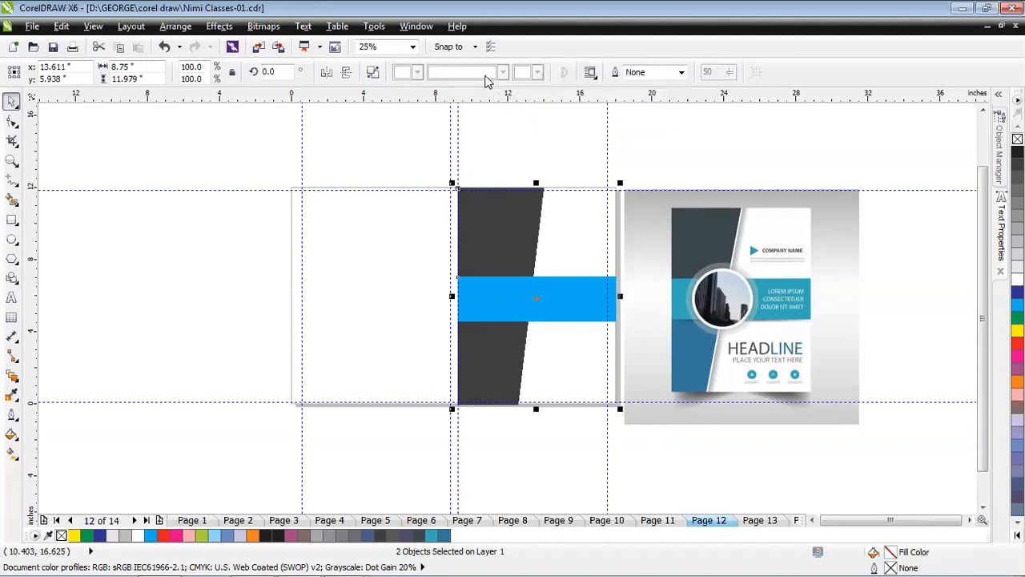
# - Move the cyan band aside to check the cut in the dark grey shape, and undo the move
pyautogui.click(403, 259)
pyautogui.click(507, 308)
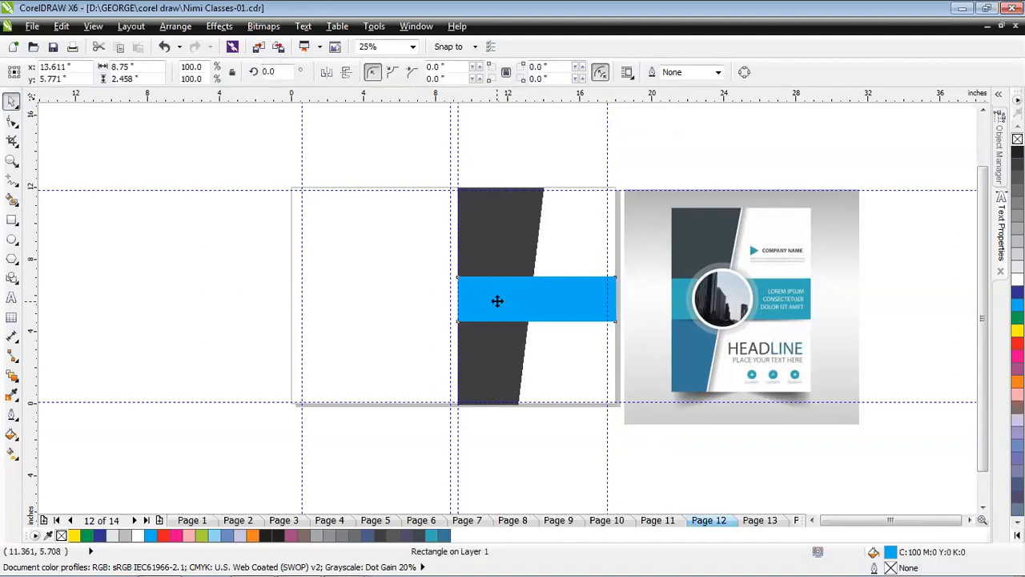
pyautogui.moveTo(496, 300); pyautogui.dragTo(570, 275)
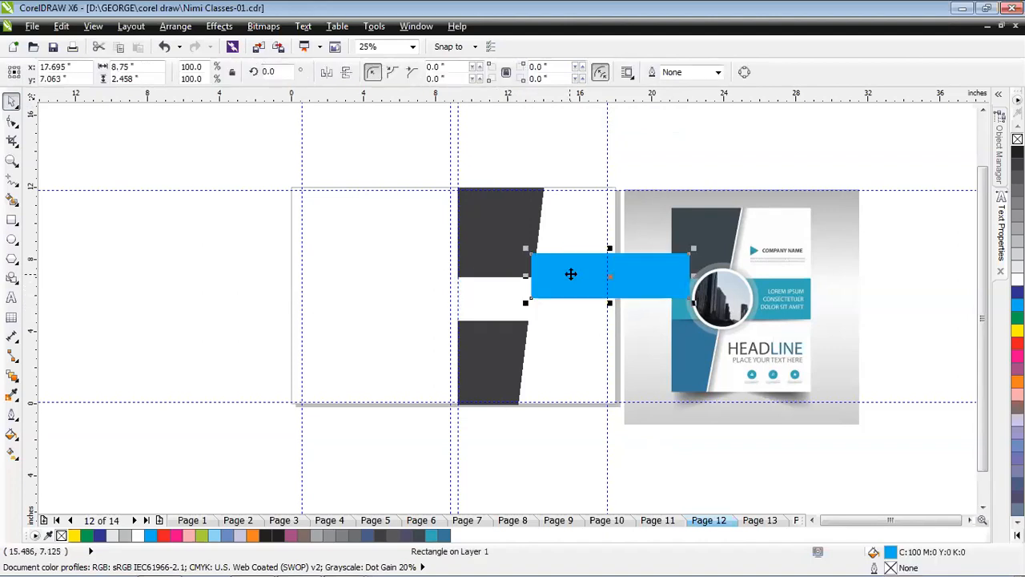
pyautogui.hotkey('ctrl', 'z')
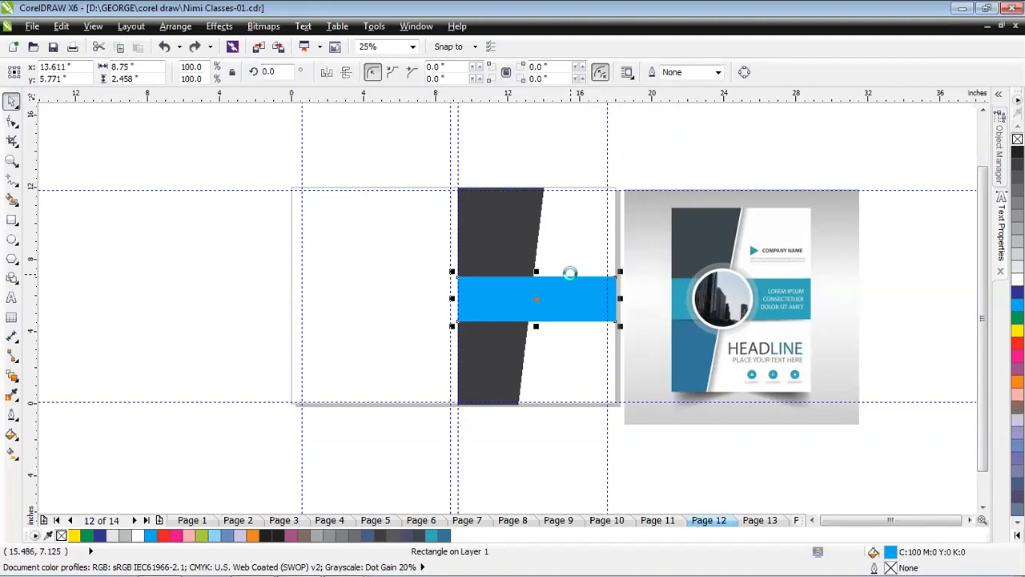
# - Break the trimmed dark grey curve apart into separate upper and lower pieces
pyautogui.click(508, 218)
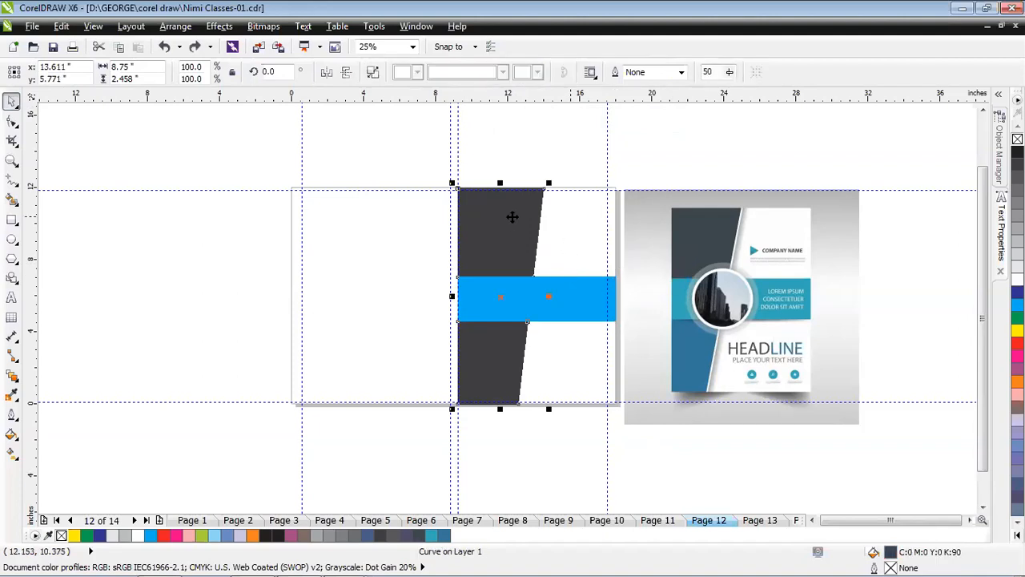
pyautogui.rightClick(514, 222)
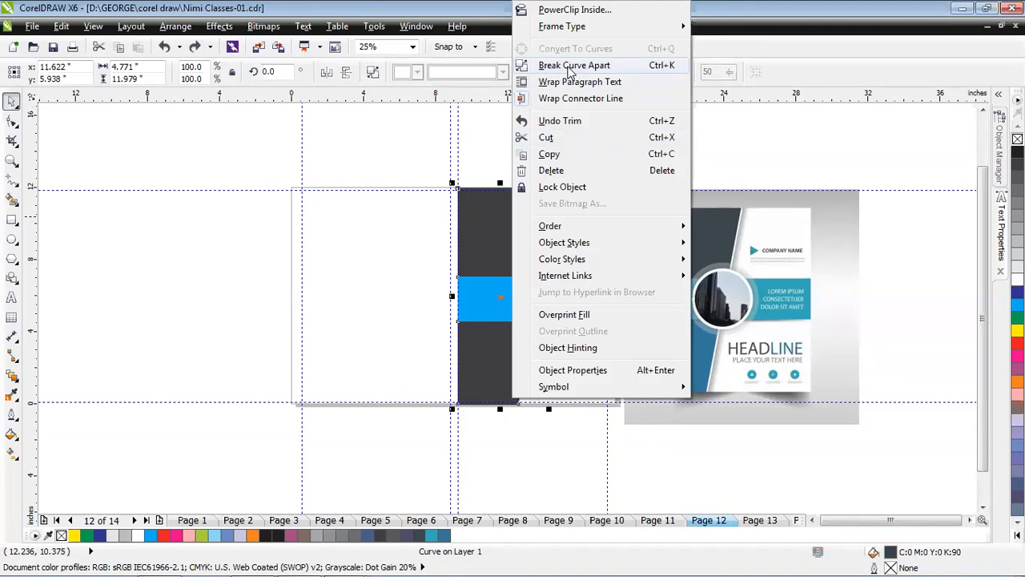
pyautogui.click(569, 65)
# - Move the upper and lower dark grey pieces aside to test their separation, and undo both moves
pyautogui.click(507, 229)
pyautogui.moveTo(508, 229); pyautogui.dragTo(536, 214)
pyautogui.moveTo(495, 375); pyautogui.dragTo(519, 377)
pyautogui.hotkey('ctrl', 'z')
pyautogui.hotkey('ctrl', 'z')
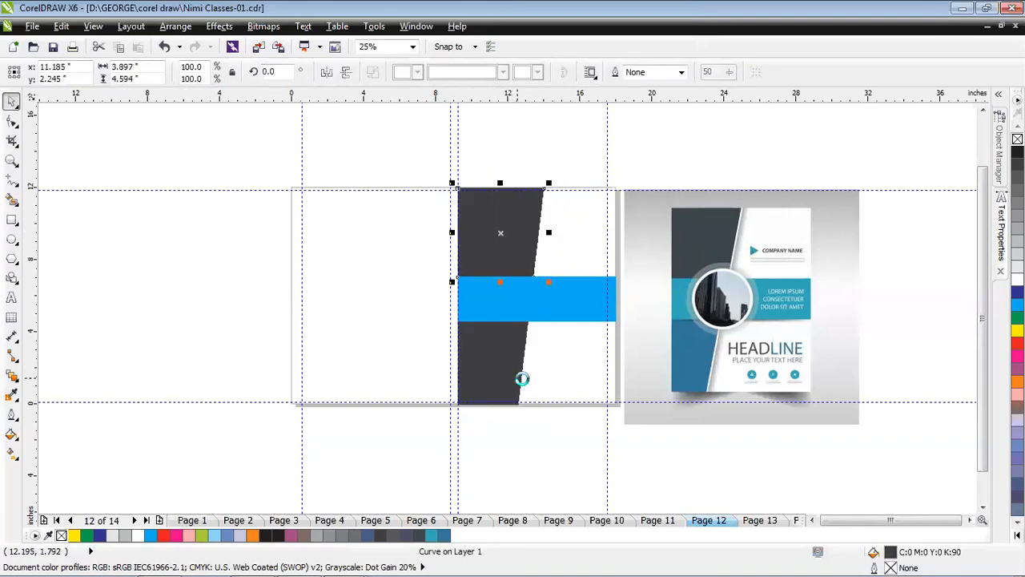
# - Fill the lower dark grey piece with a palette blue, ending with C60 M40 Y0 K40
pyautogui.click(513, 374)
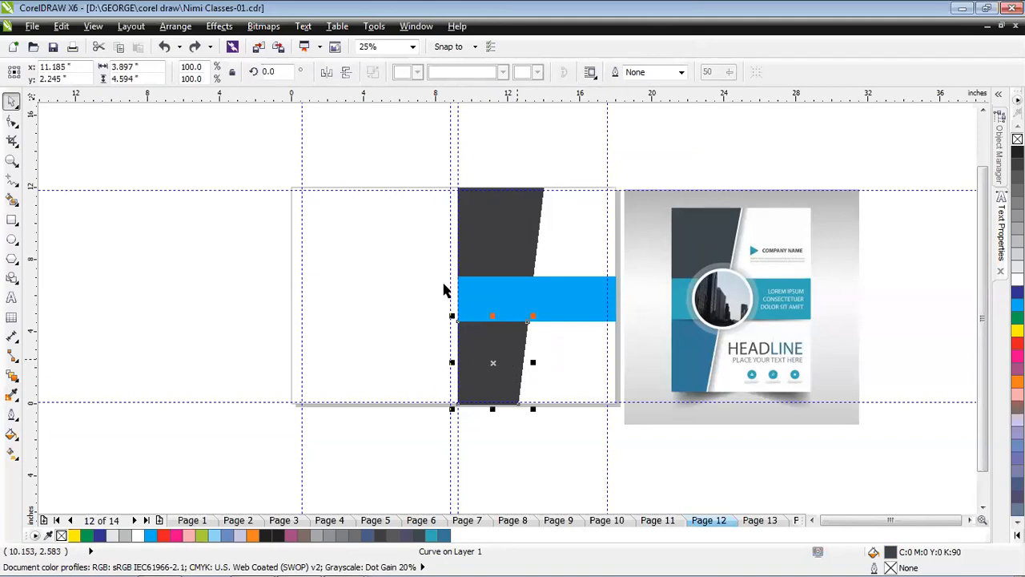
pyautogui.click(1016, 445)
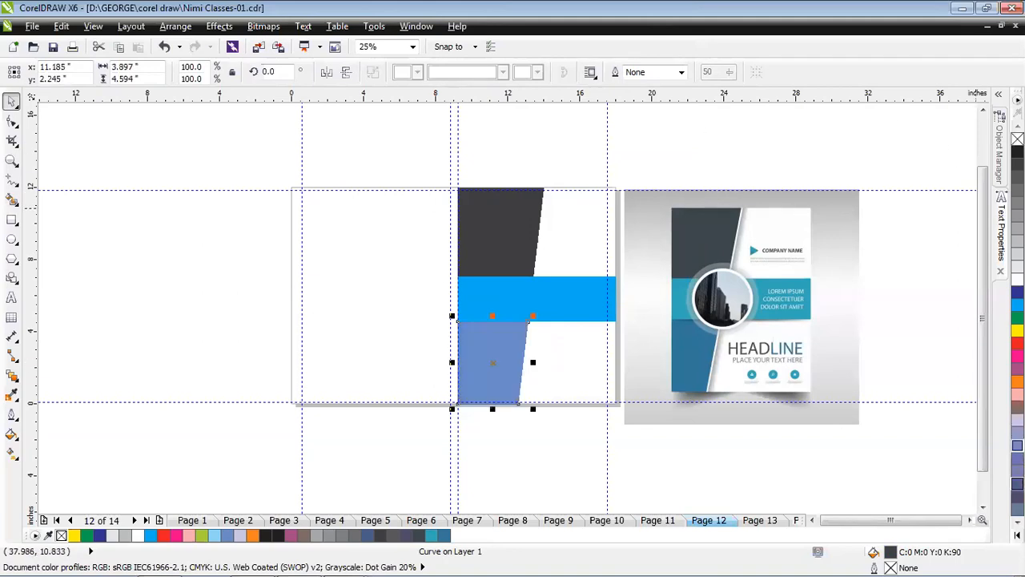
pyautogui.click(1016, 484)
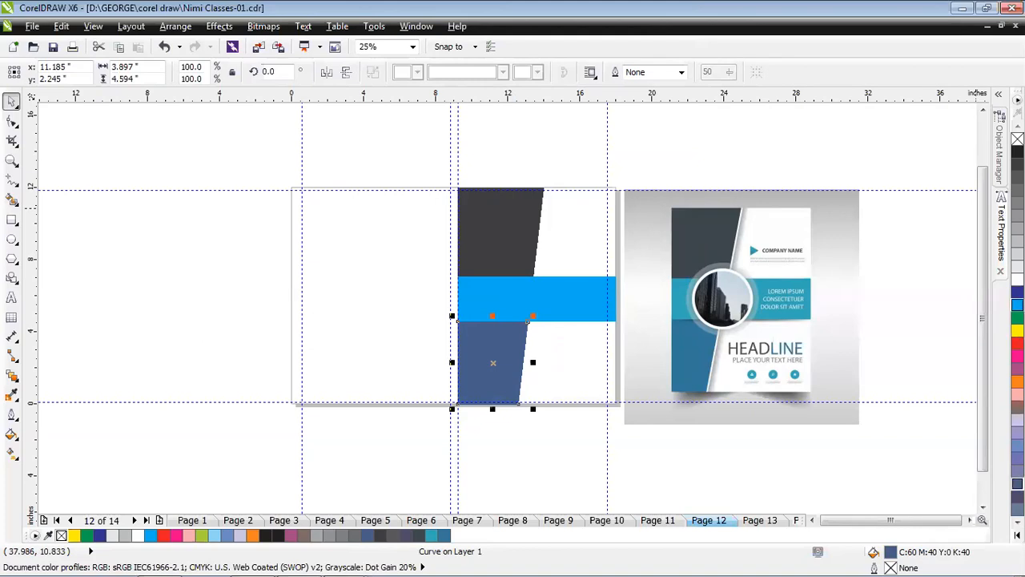
# - Use the Color Eyedropper to fill the lower front-cover piece with the reference image's dark blue (#33779A), and deselect it
pyautogui.scroll(-2, 1017, 306)
pyautogui.scroll(1, 555, 304)
pyautogui.scroll(3, 540, 314)
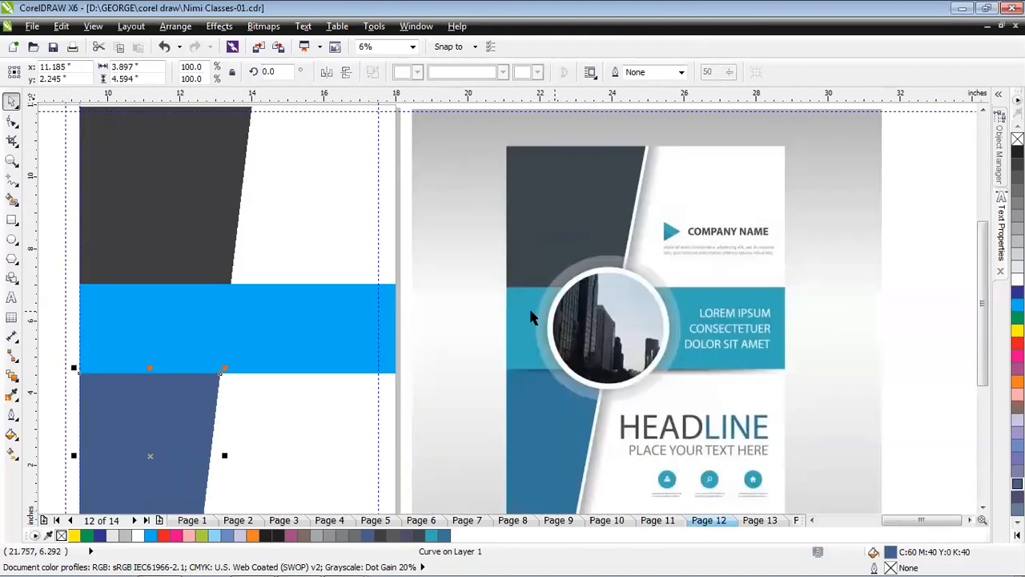
pyautogui.scroll(-2, 541, 317)
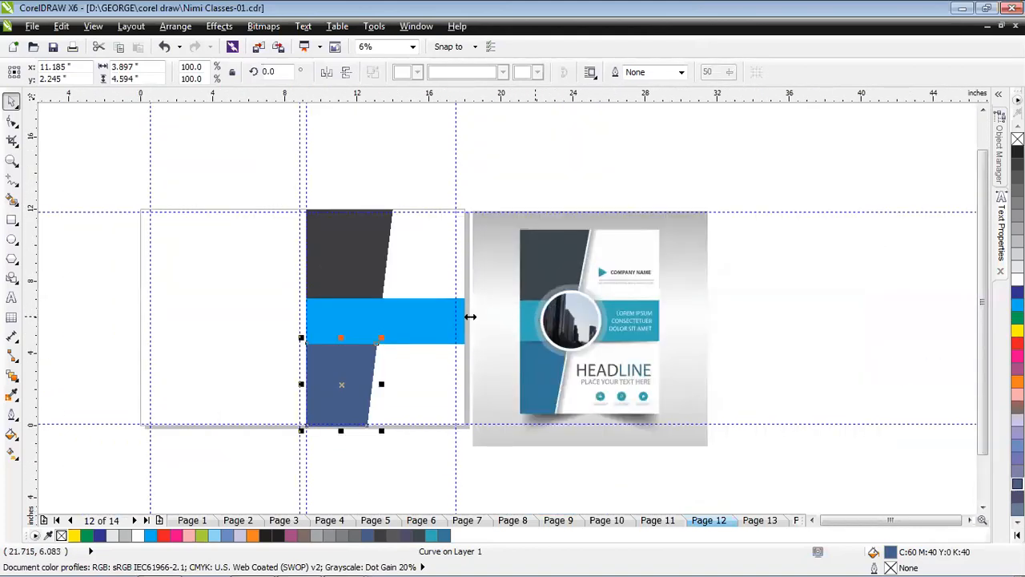
pyautogui.click(12, 395)
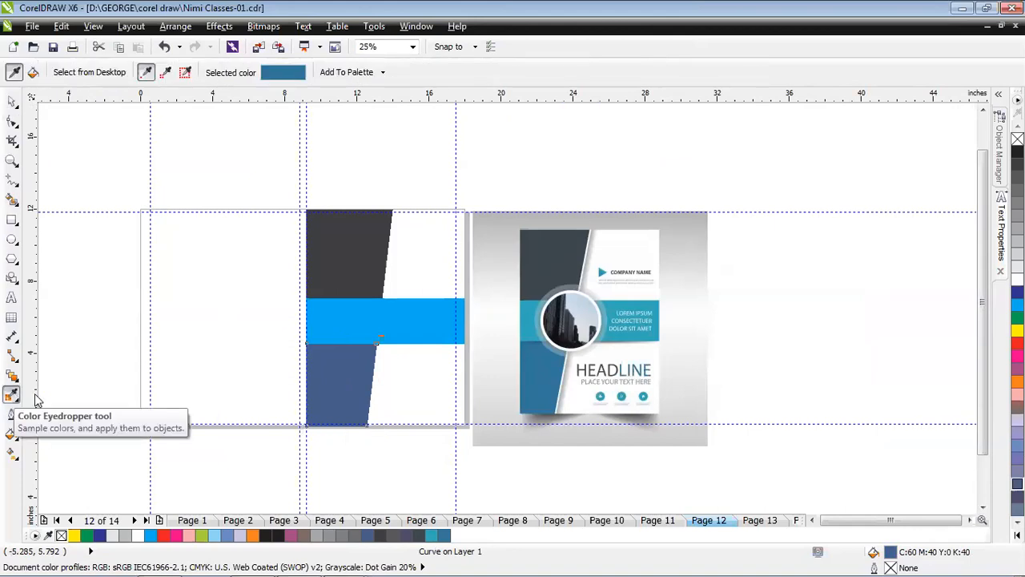
pyautogui.click(320, 371)
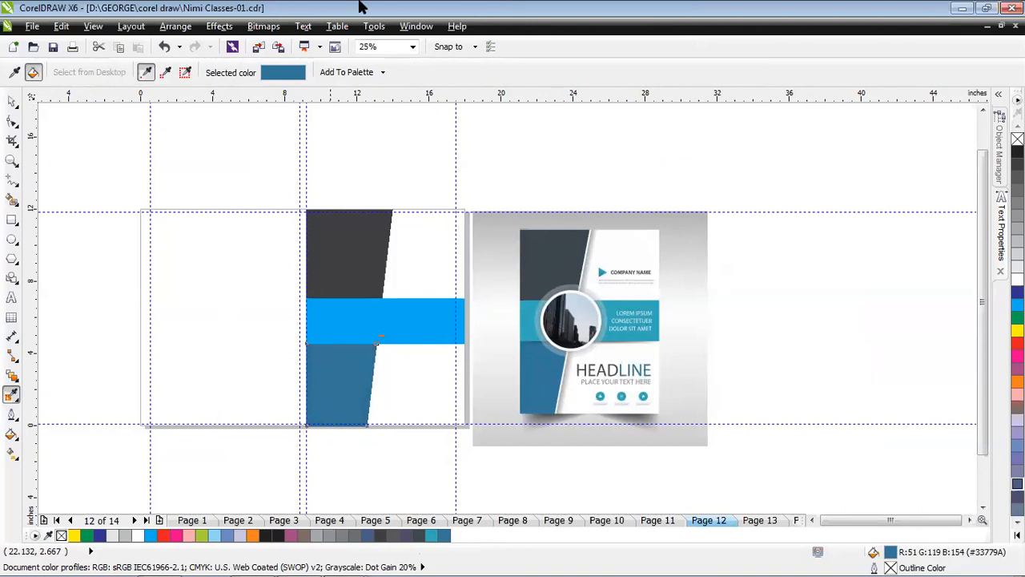
pyautogui.click(13, 104)
pyautogui.click(509, 481)
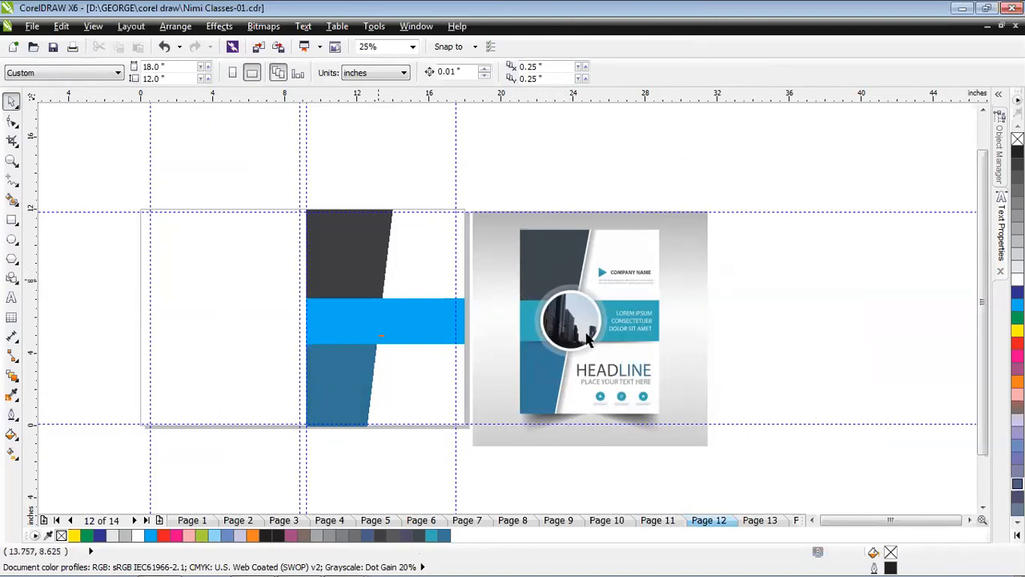
# - Draw a perfect circle about 4.625 inches in diameter over the light blue band and slanted edge, following the reference layout
pyautogui.scroll(2, 564, 296)
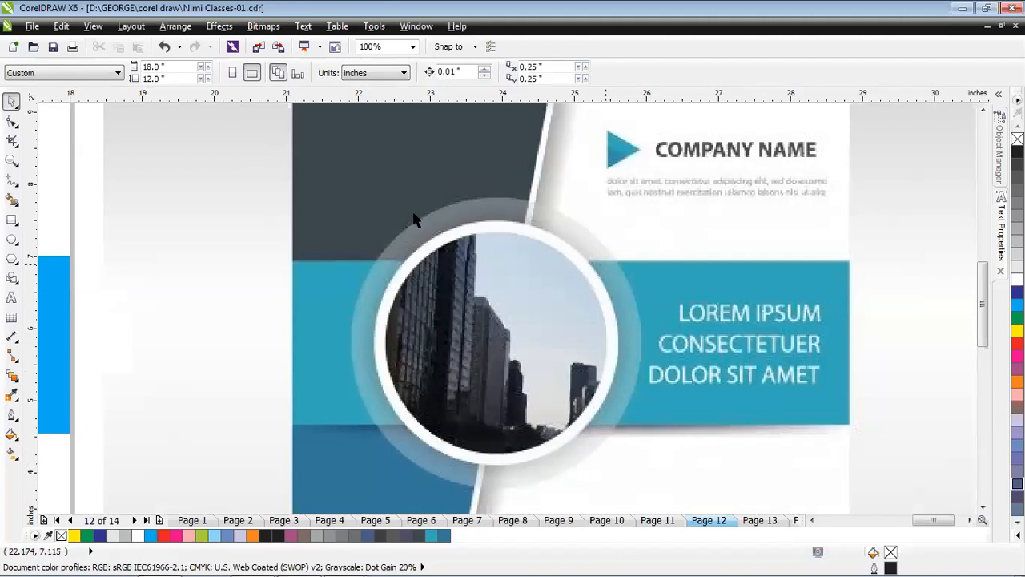
pyautogui.scroll(-2, 496, 297)
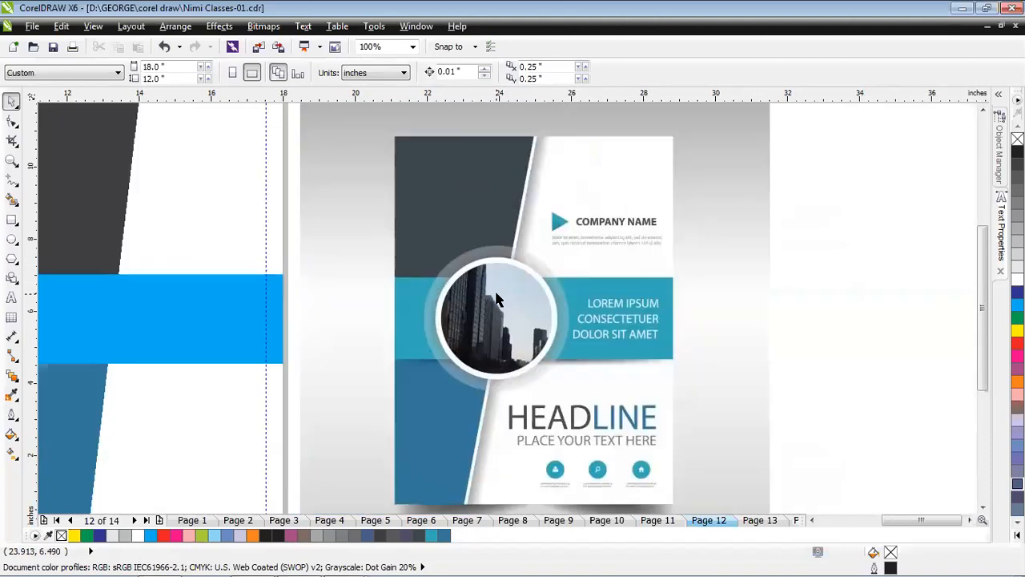
pyautogui.scroll(2, 311, 293)
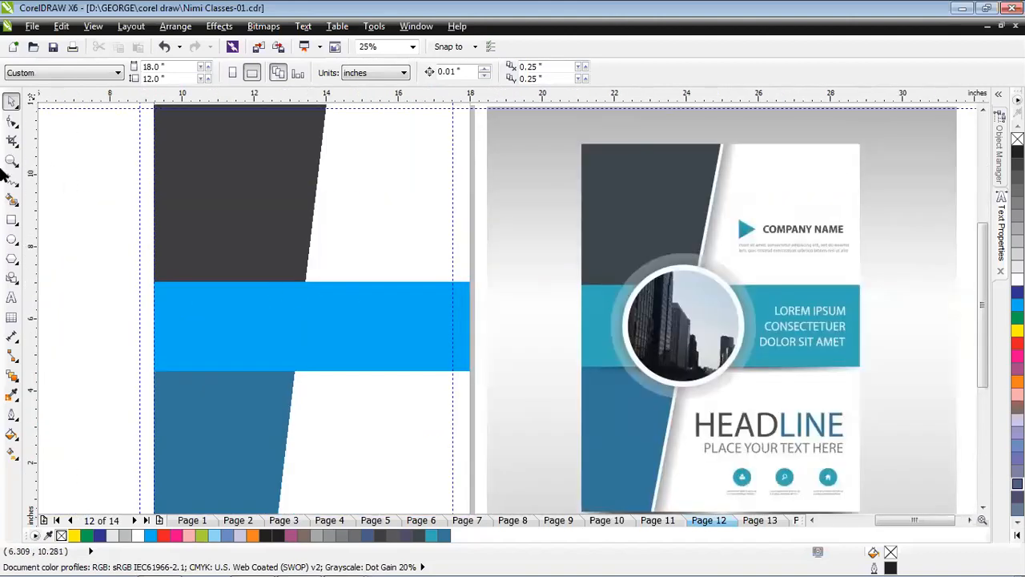
pyautogui.click(12, 238)
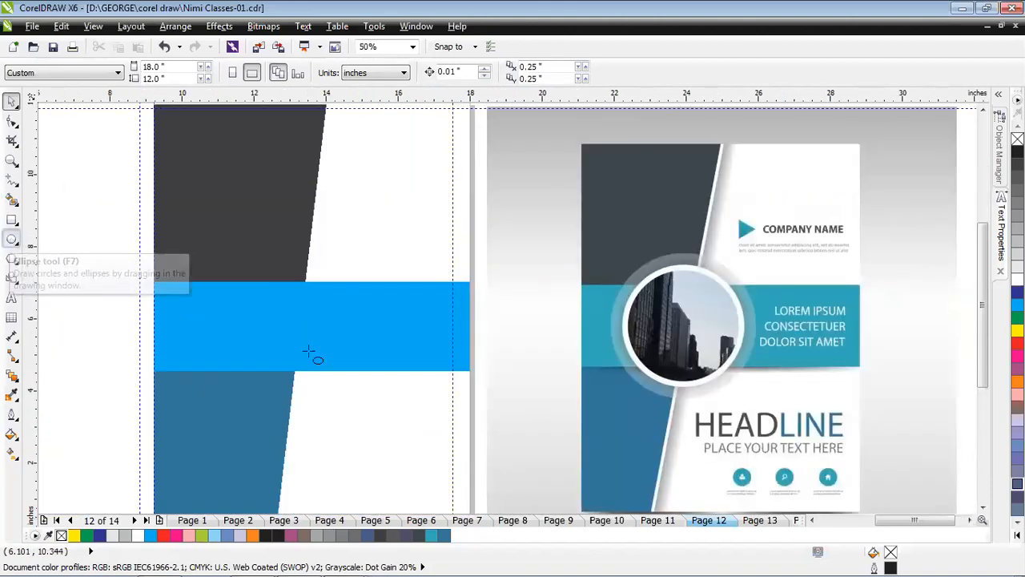
pyautogui.moveTo(298, 324); pyautogui.dragTo(362, 409)
# - Review the shortcut notes on Pages 2 and 3 and the book size and sample cover pages, and return to Page 12
pyautogui.click(238, 521)
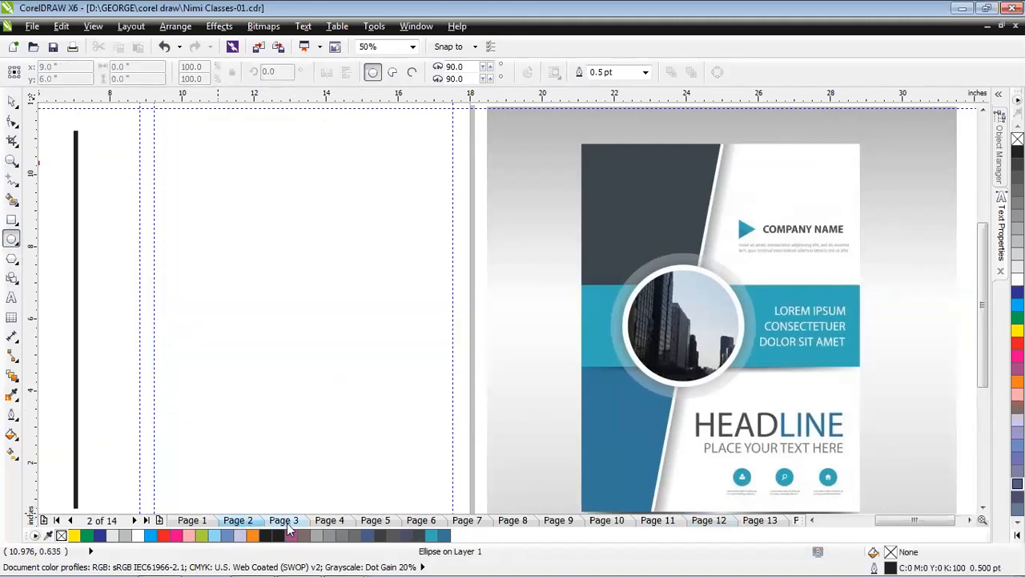
pyautogui.click(287, 523)
pyautogui.scroll(-1, 231, 397)
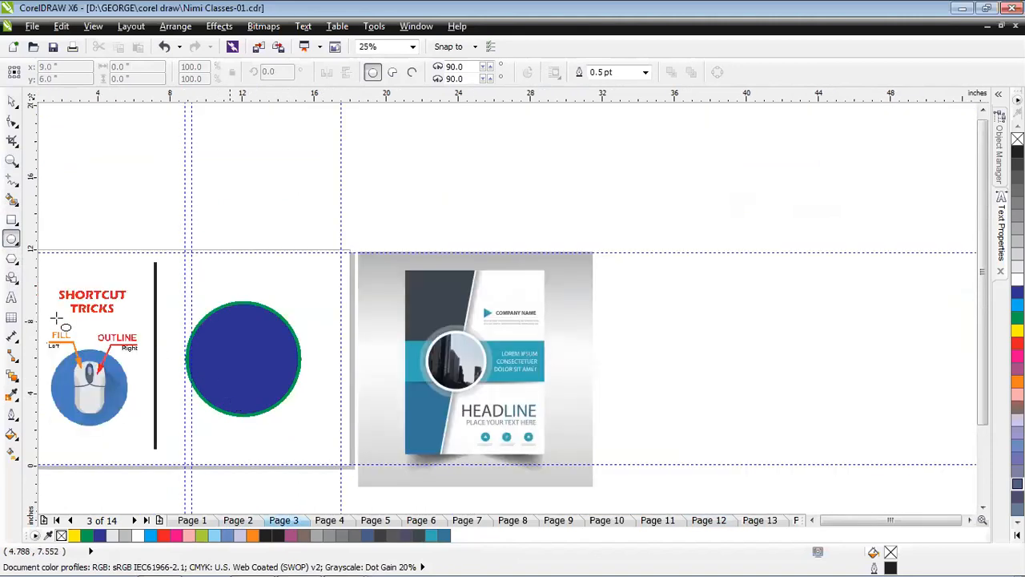
pyautogui.click(247, 522)
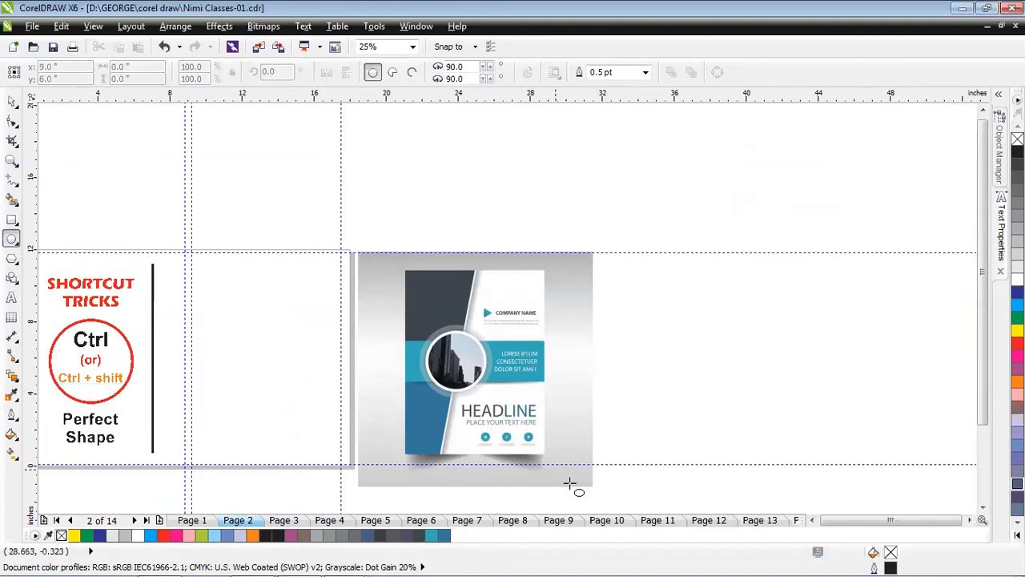
pyautogui.click(599, 520)
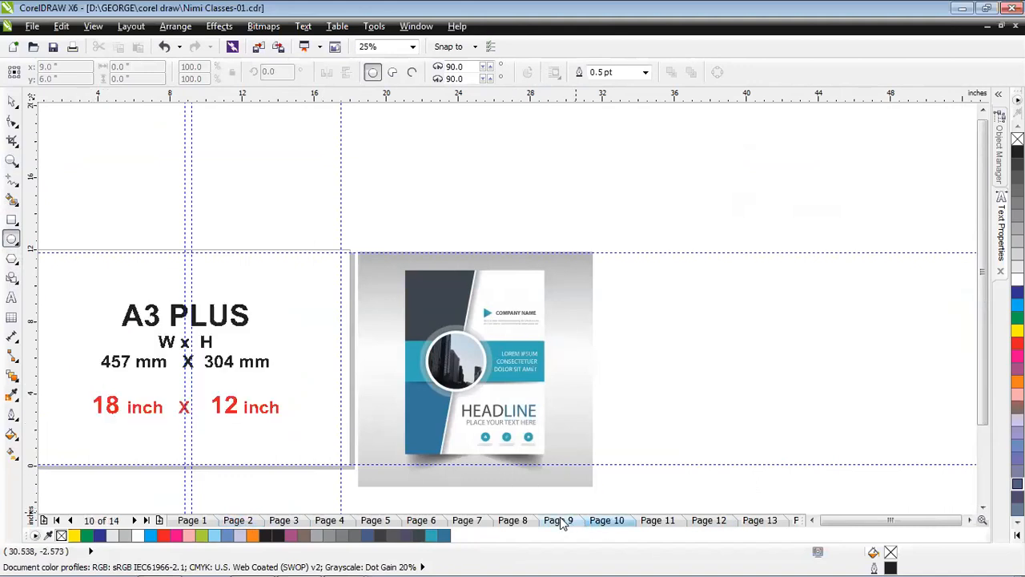
pyautogui.click(564, 521)
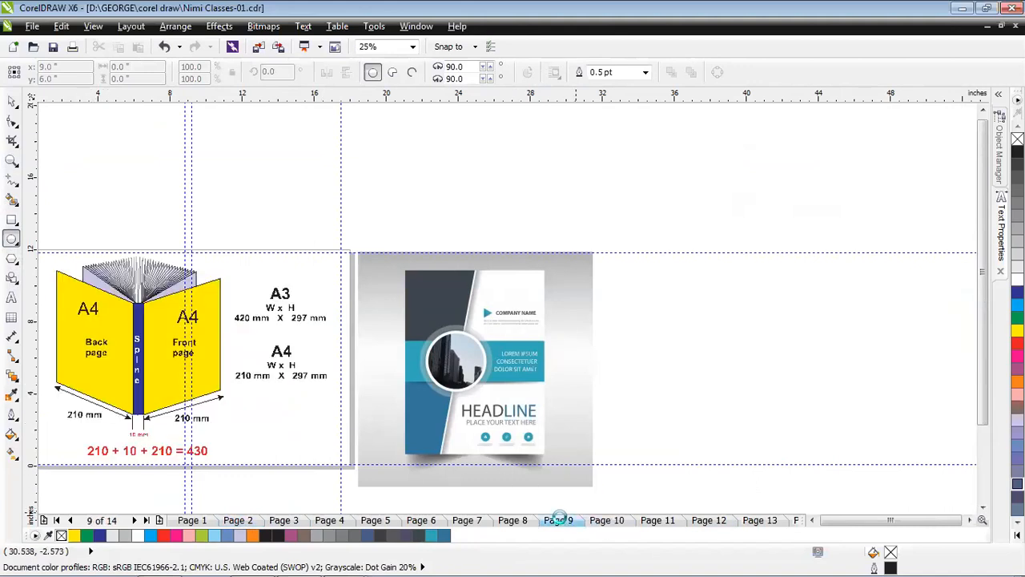
pyautogui.click(612, 520)
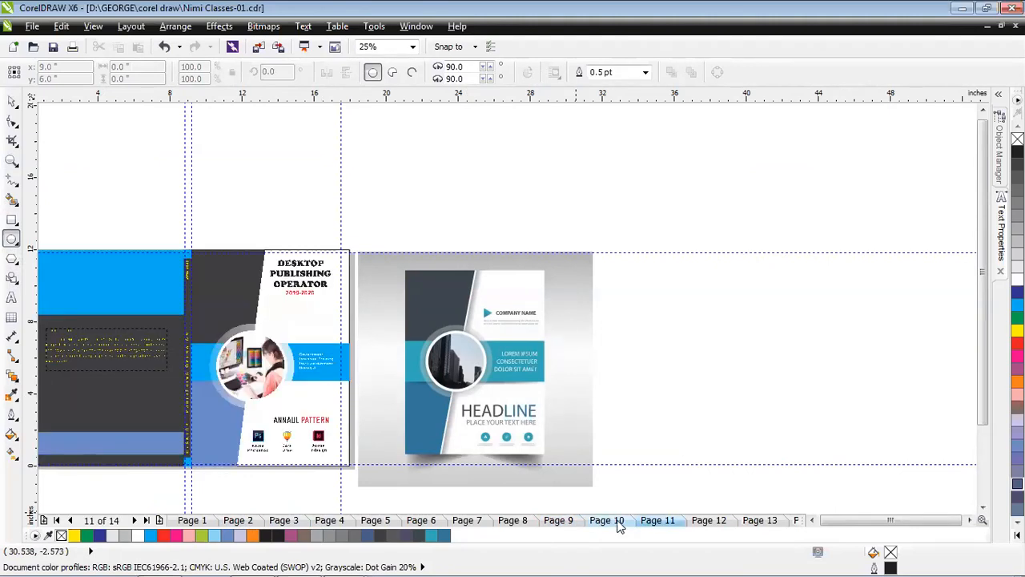
pyautogui.click(694, 519)
# - Fill the circle on the front cover with white and remove its outline
pyautogui.click(11, 100)
pyautogui.click(297, 336)
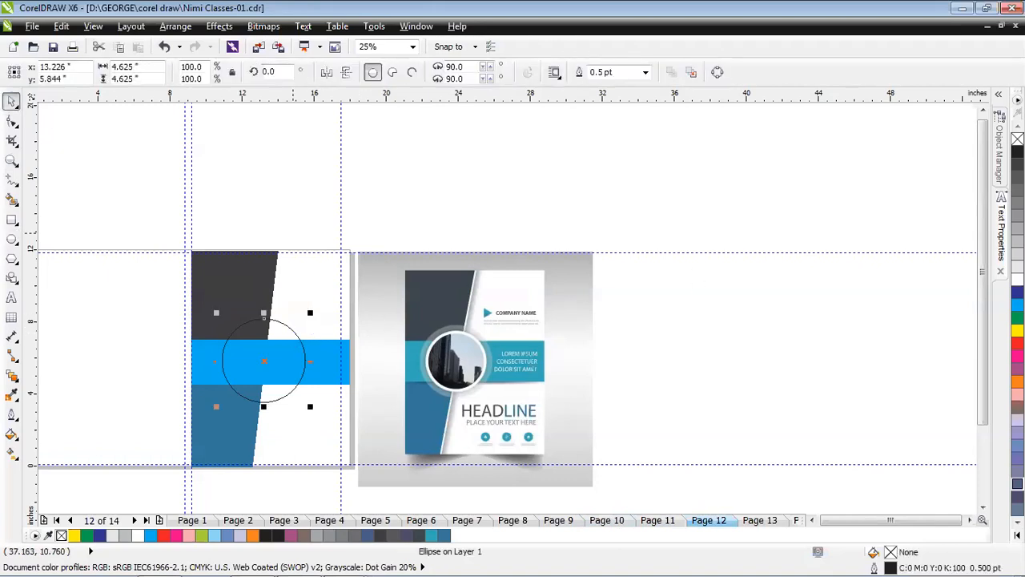
pyautogui.click(1016, 279)
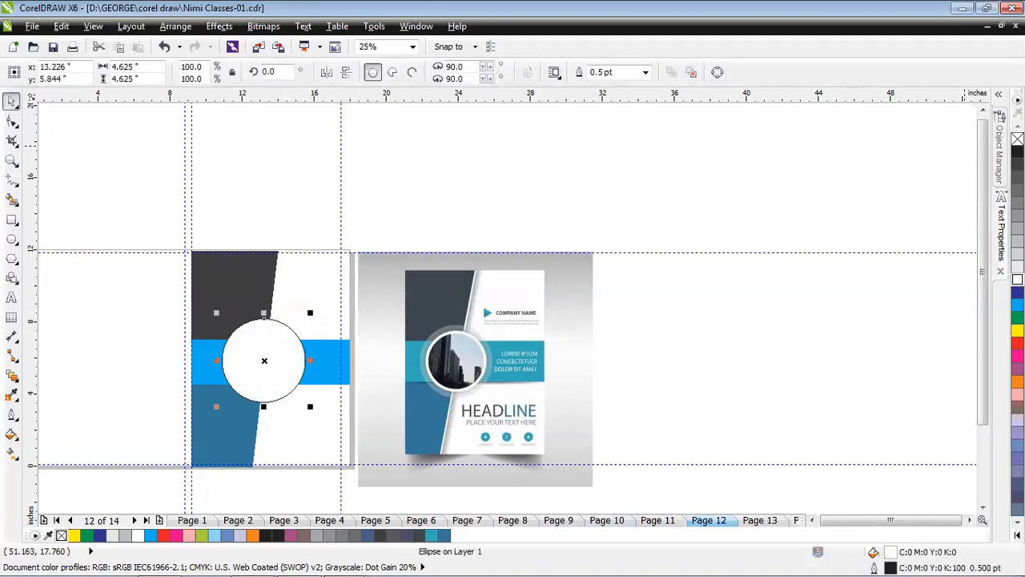
pyautogui.rightClick(1017, 139)
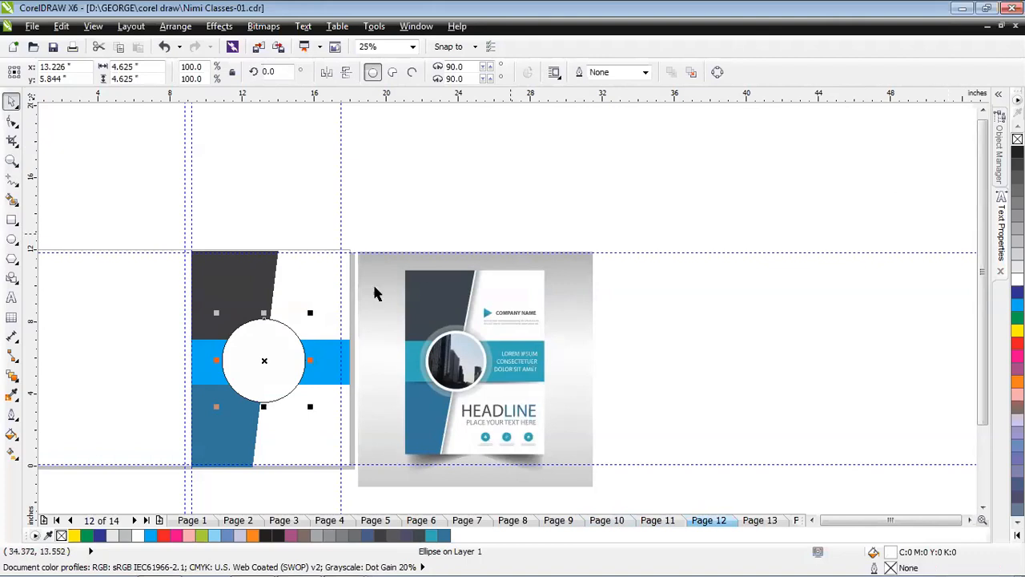
# - Duplicate the white circle concentrically, scaled down to about 3.75 inches, and fill the copy with dark blue (C100 M100 Y0 K0)
pyautogui.scroll(2, 232, 334)
pyautogui.click(377, 370)
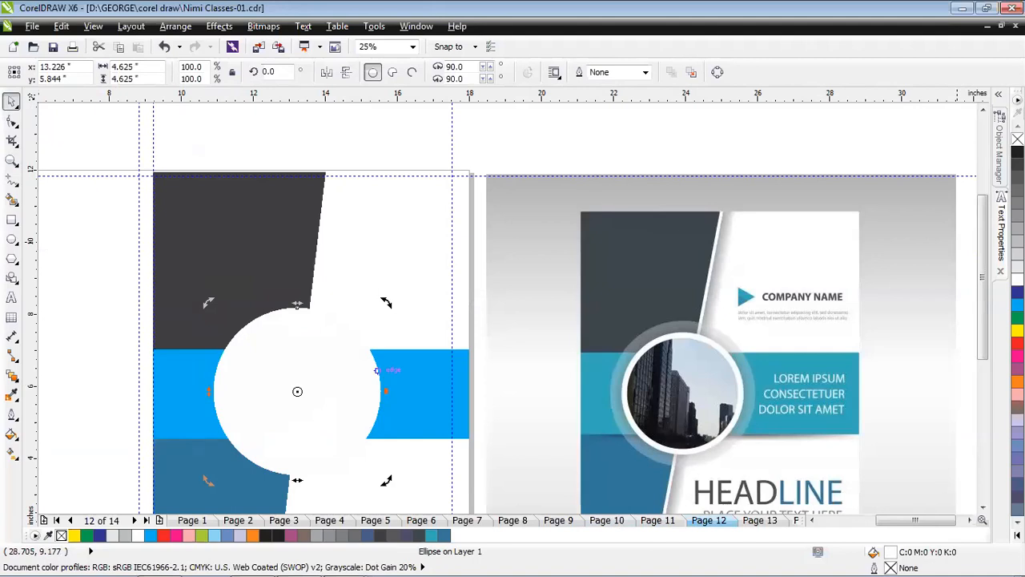
pyautogui.click(339, 361)
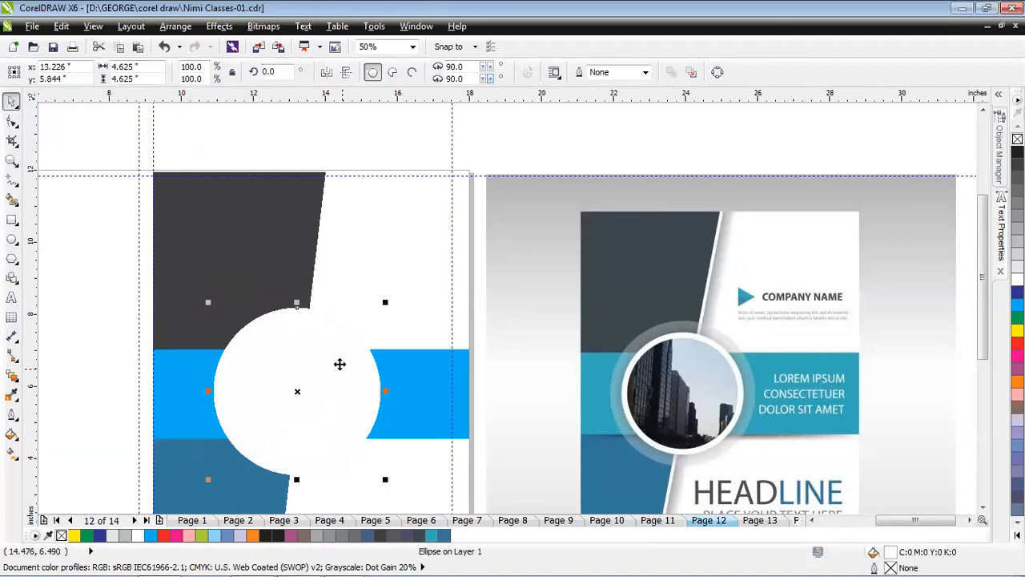
pyautogui.moveTo(385, 478); pyautogui.dragTo(366, 461)
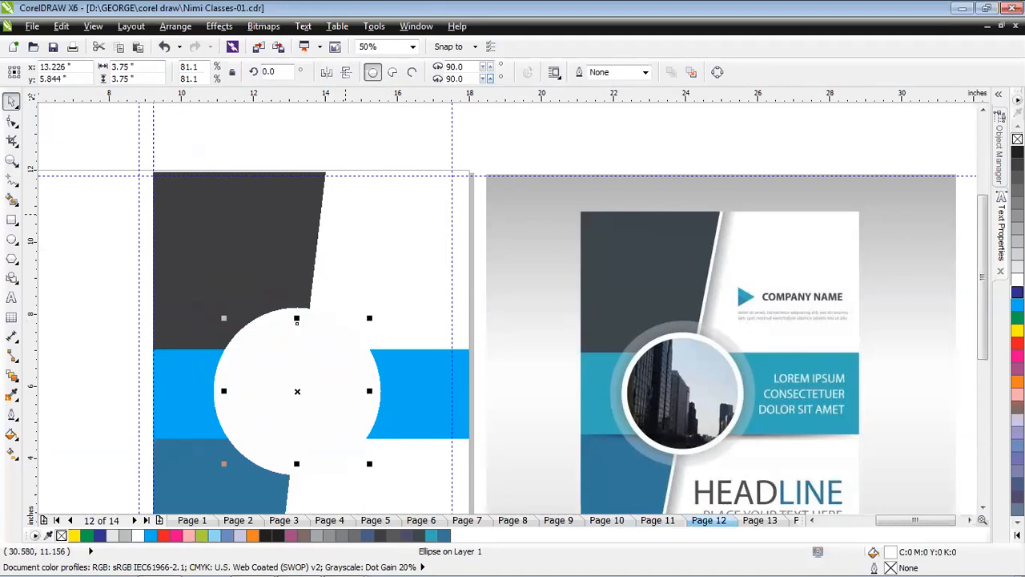
pyautogui.click(1017, 293)
pyautogui.click(366, 361)
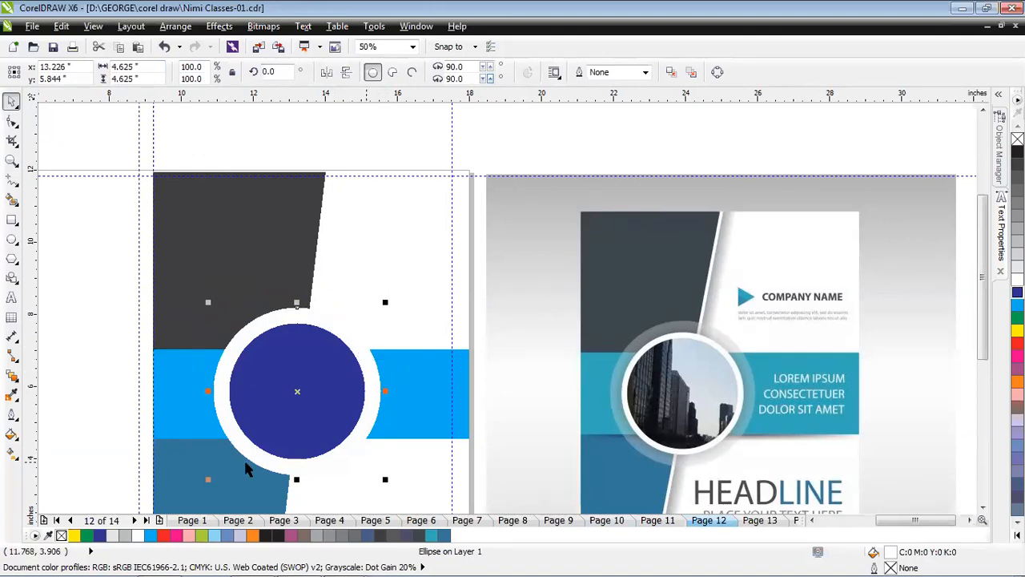
pyautogui.click(262, 373)
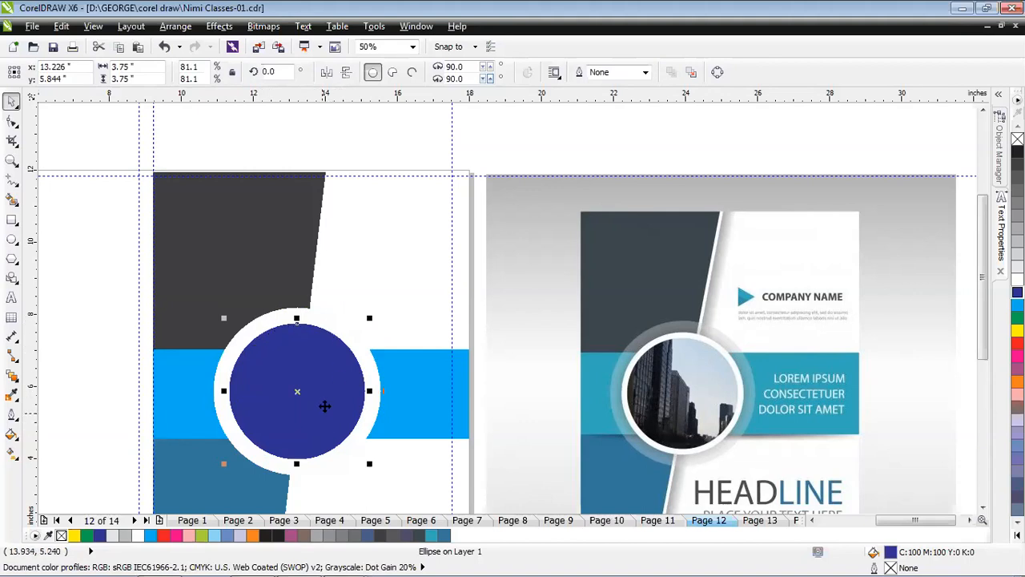
# - Import dtp-services.jpg from the Coverpage Design folder into the drawing
pyautogui.scroll(-1, 392, 290)
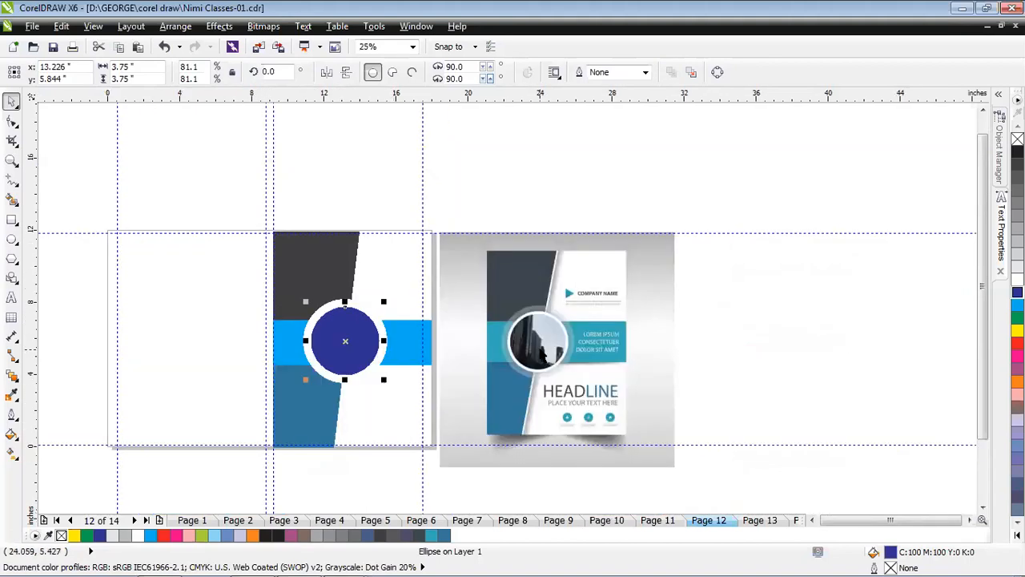
pyautogui.scroll(1, 539, 350)
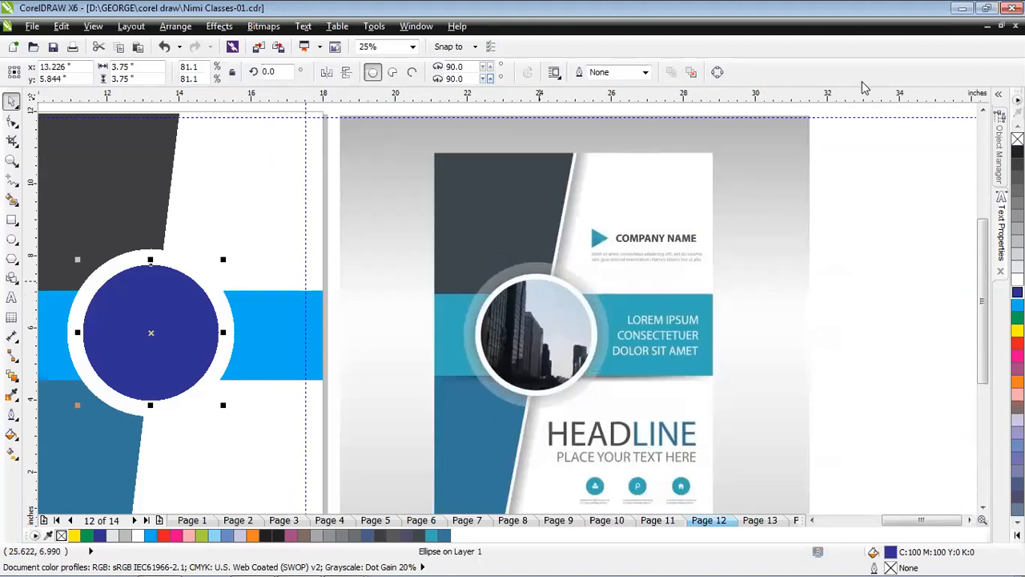
pyautogui.click(33, 28)
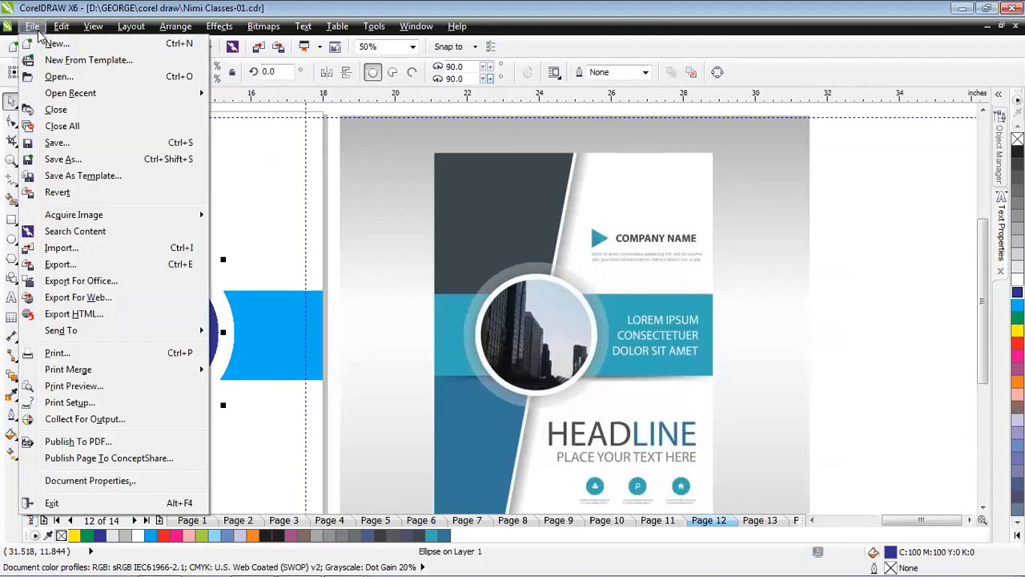
pyautogui.click(61, 249)
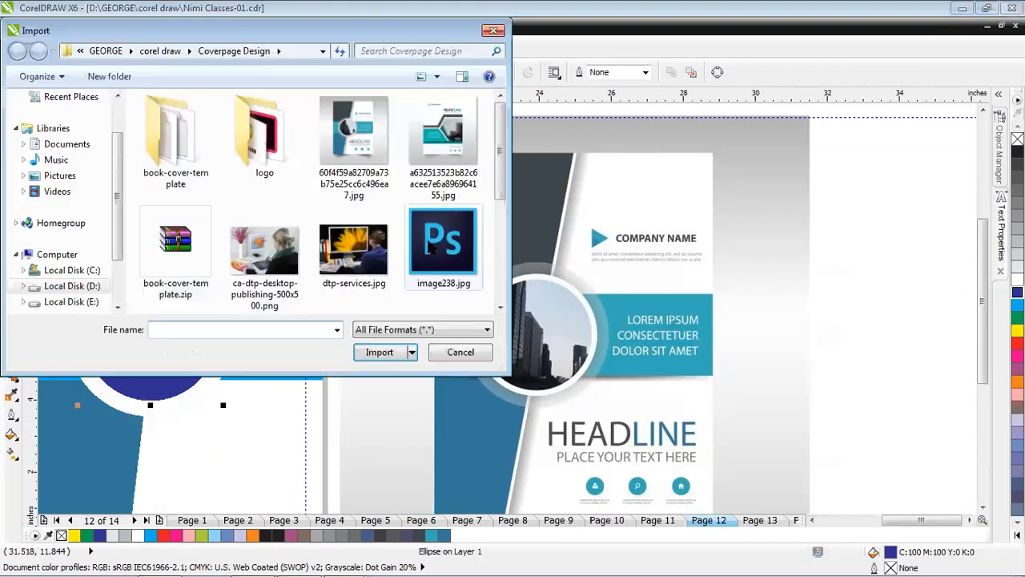
pyautogui.click(348, 267)
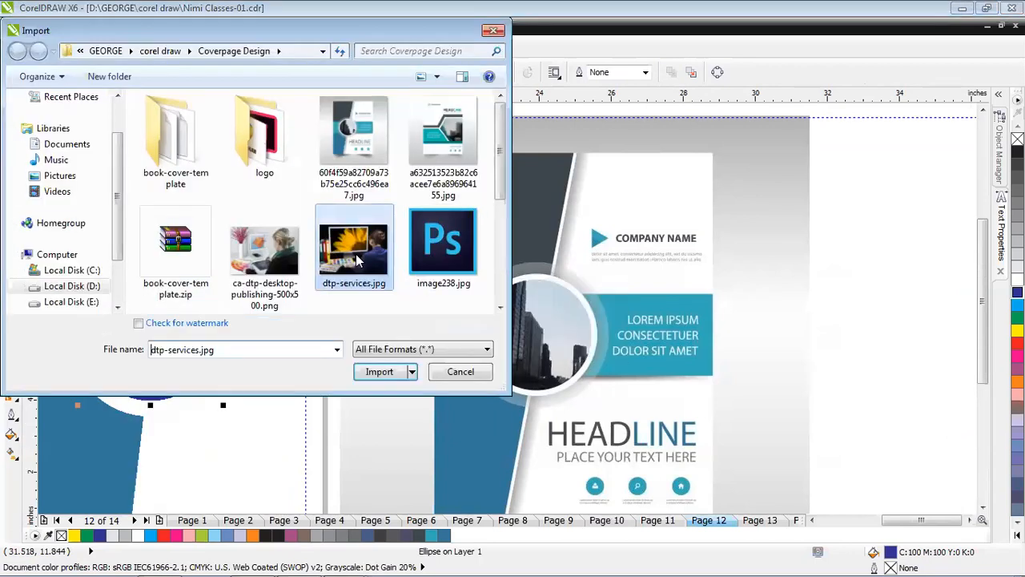
pyautogui.doubleClick(359, 245)
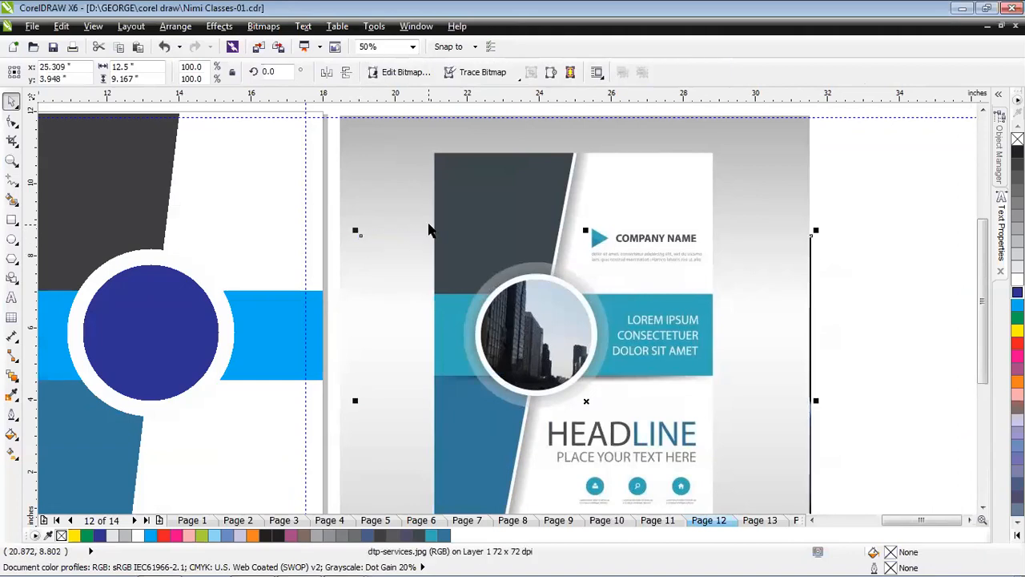
# - Move the reference cover image farther from the page, position the imported photo between them, and clear the selection
pyautogui.scroll(-2, 416, 228)
pyautogui.click(748, 325)
pyautogui.moveTo(748, 325); pyautogui.dragTo(792, 295)
pyautogui.moveTo(532, 309); pyautogui.dragTo(528, 290)
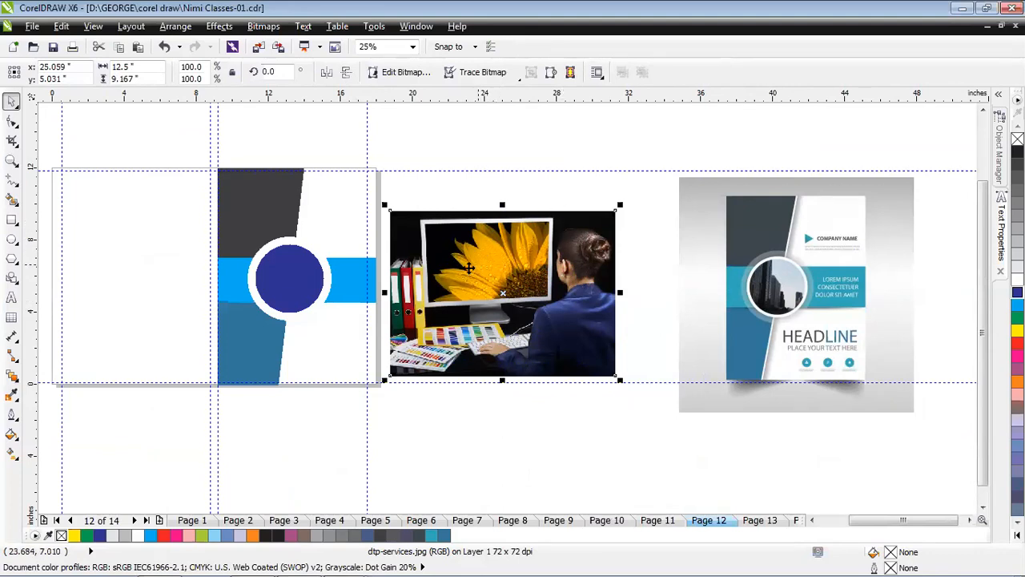
pyautogui.moveTo(475, 270); pyautogui.dragTo(486, 264)
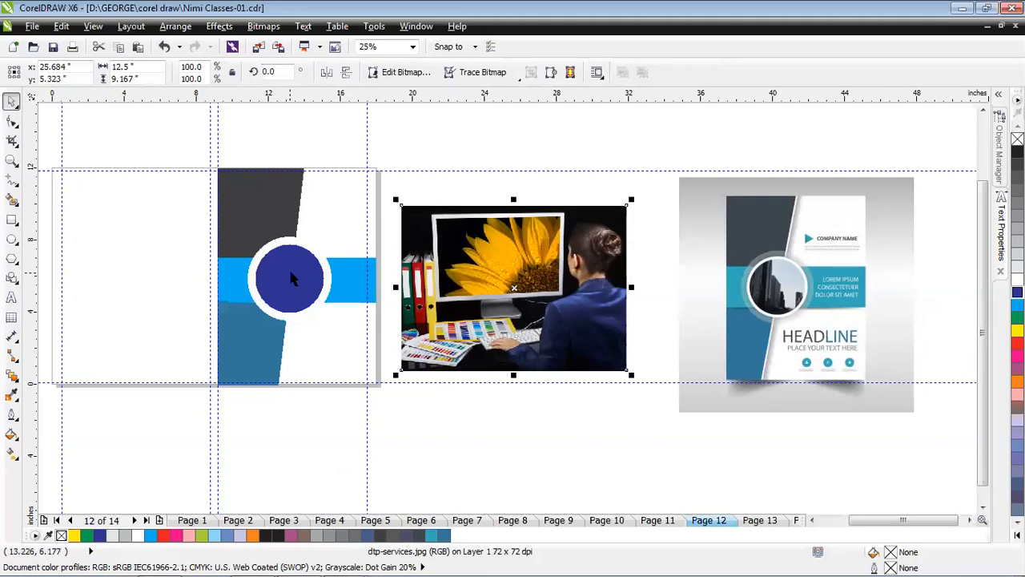
pyautogui.click(451, 414)
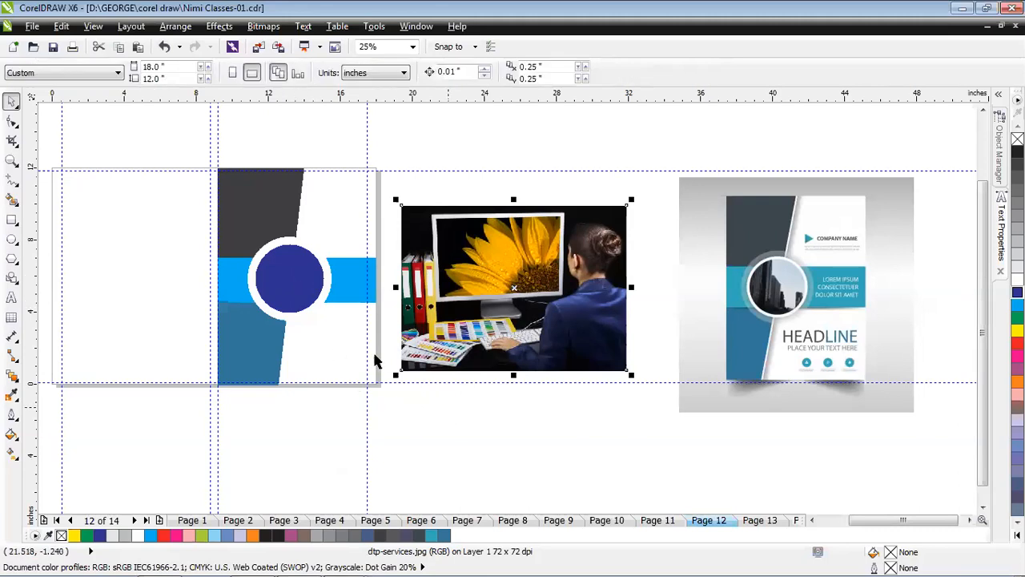
# - Try placing the dtp-services photo inside the dark blue inner circle with PowerClip, and undo the placement
pyautogui.click(491, 282)
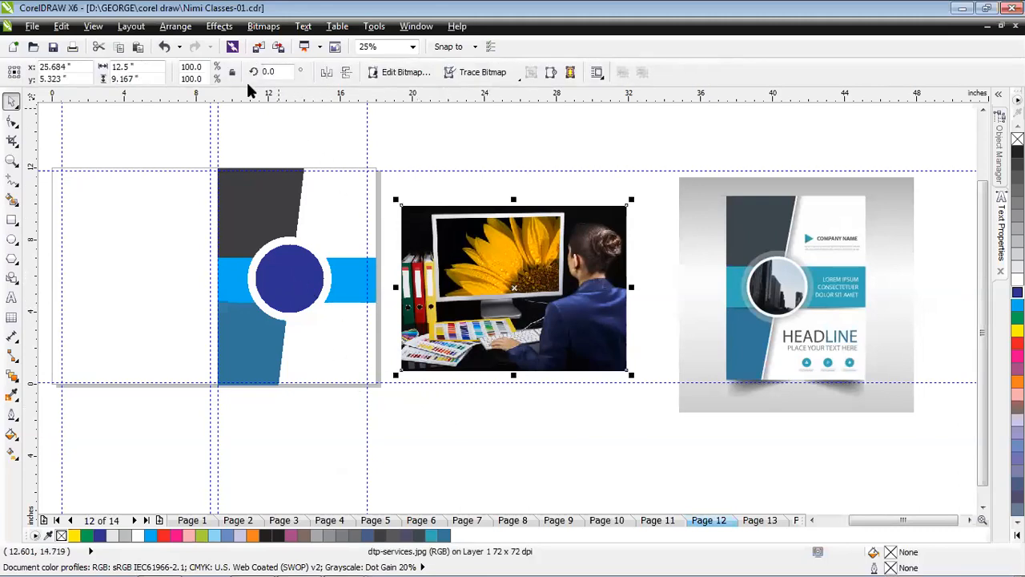
pyautogui.click(214, 27)
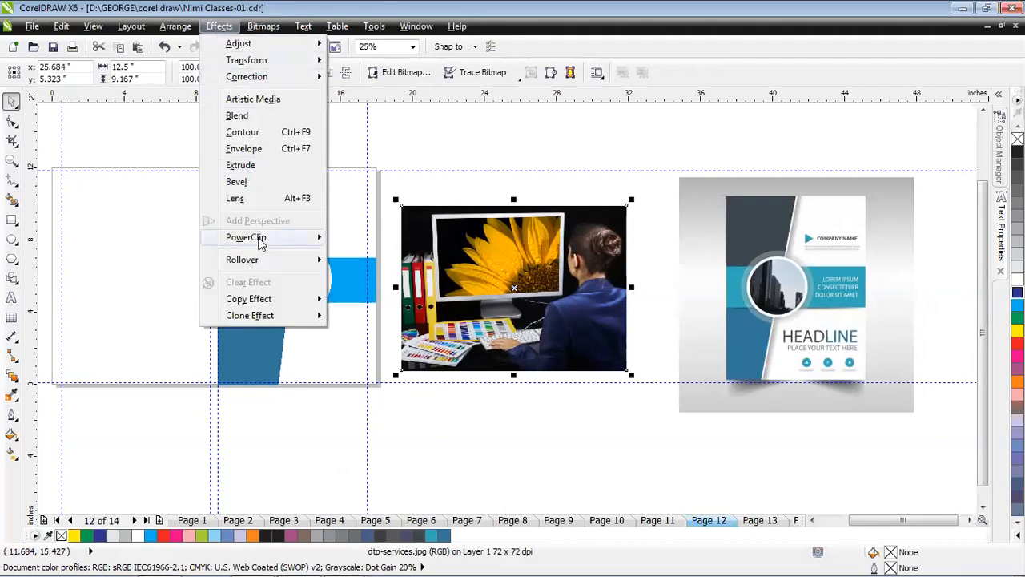
pyautogui.moveTo(260, 244)
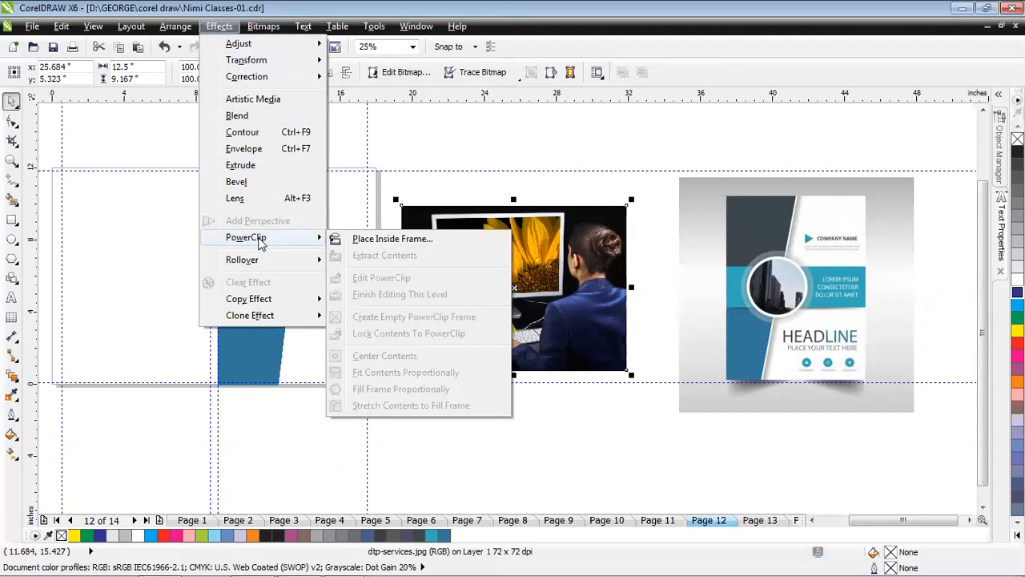
pyautogui.click(416, 238)
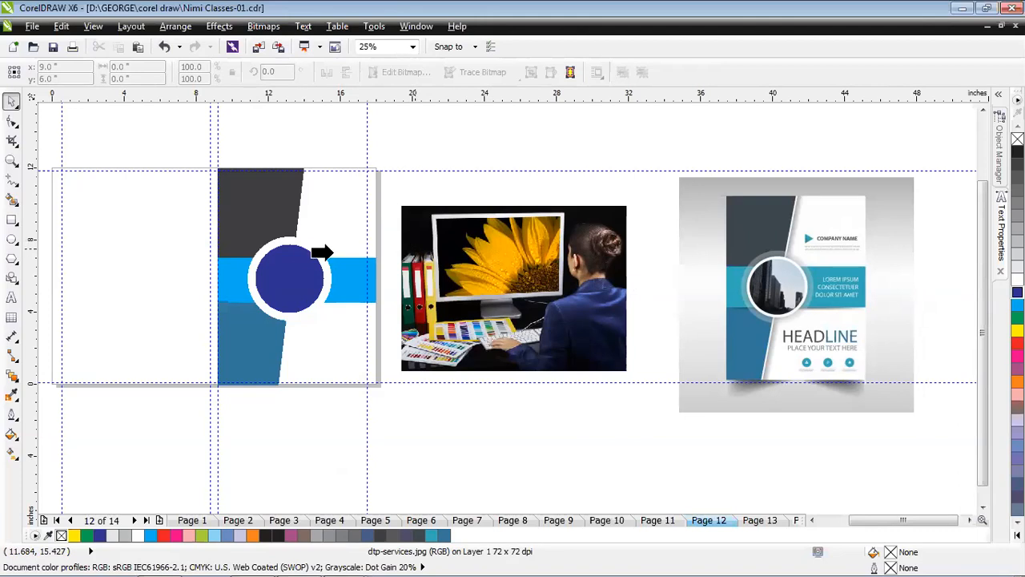
pyautogui.click(277, 274)
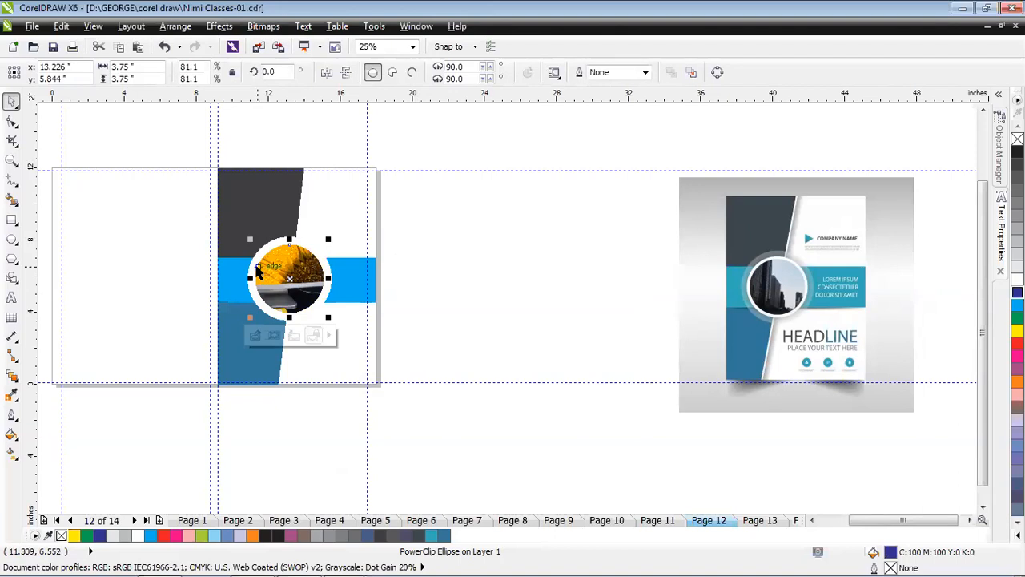
pyautogui.hotkey('ctrl', 'z')
pyautogui.click(436, 421)
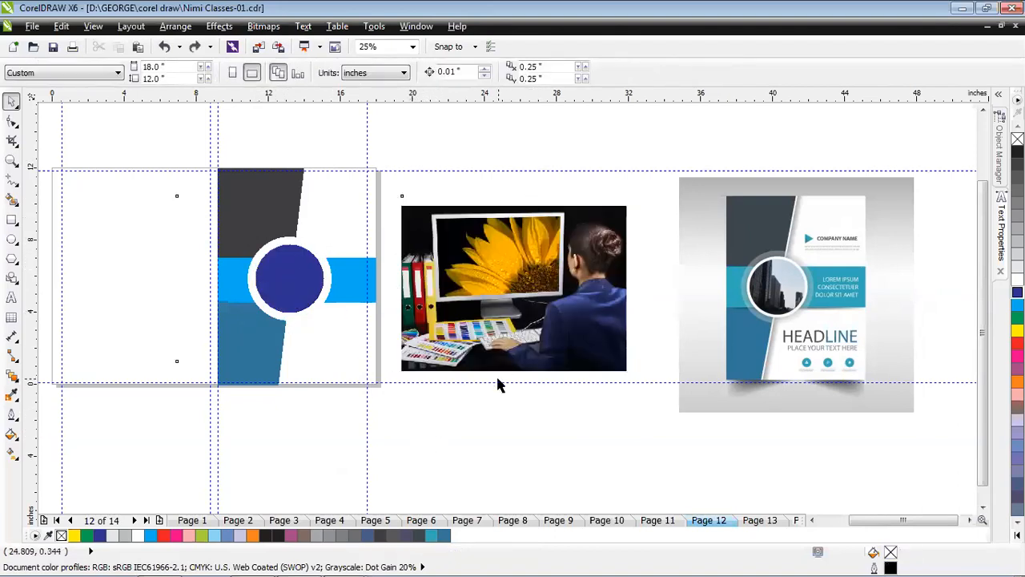
# - Place the dtp-services photo inside the dark blue inner circle with PowerClip
pyautogui.click(457, 243)
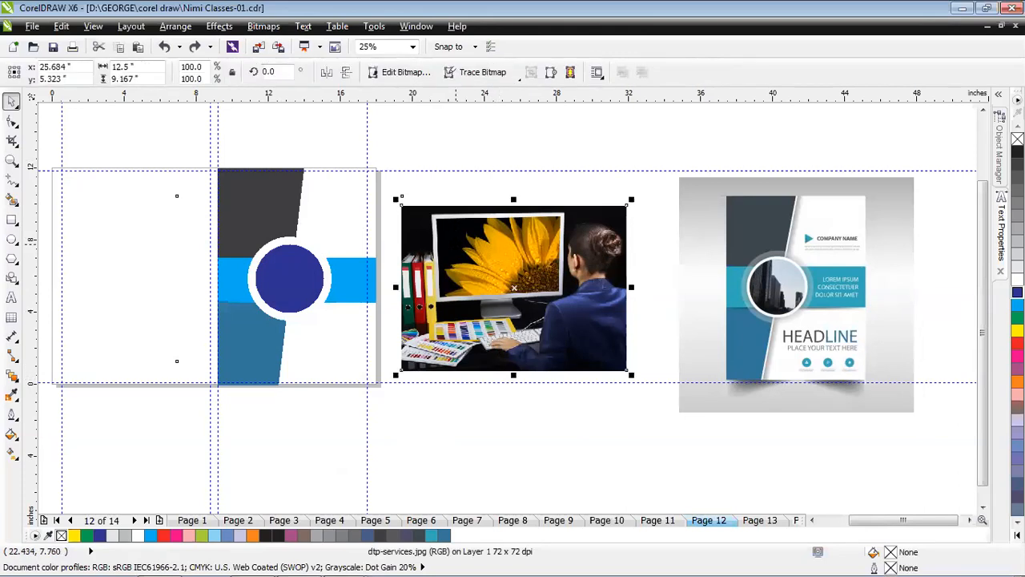
pyautogui.click(223, 28)
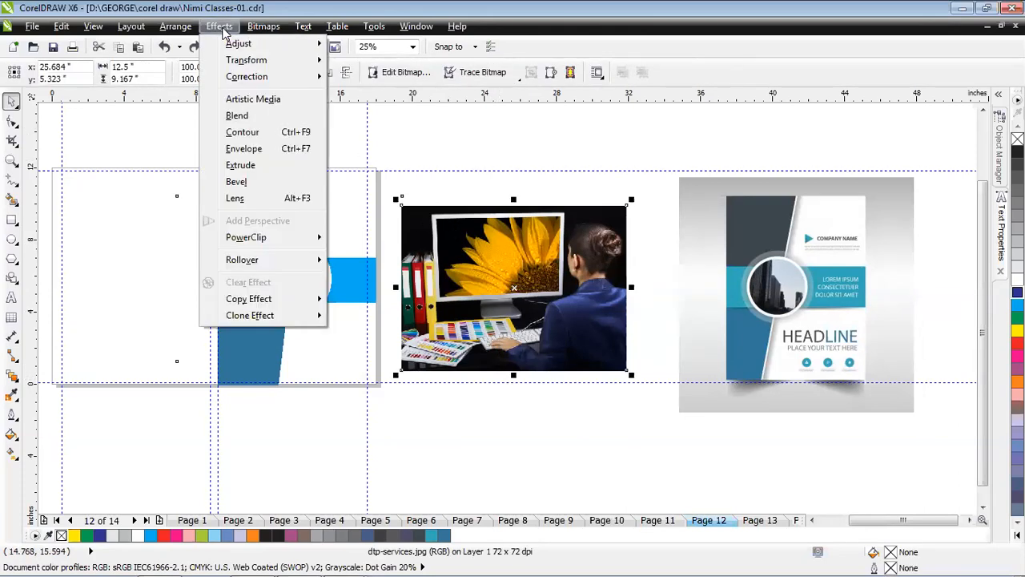
pyautogui.moveTo(233, 240)
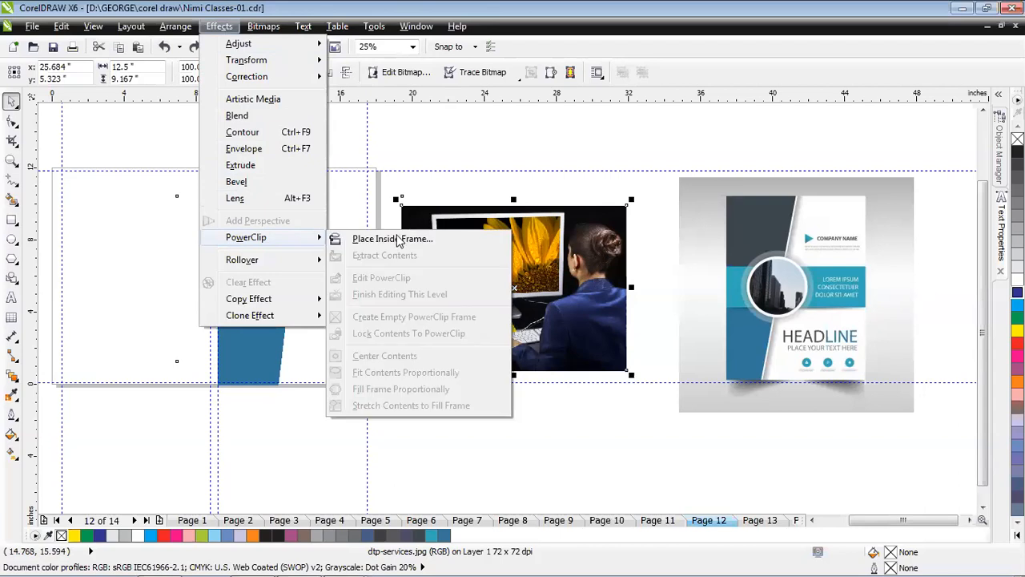
pyautogui.click(397, 240)
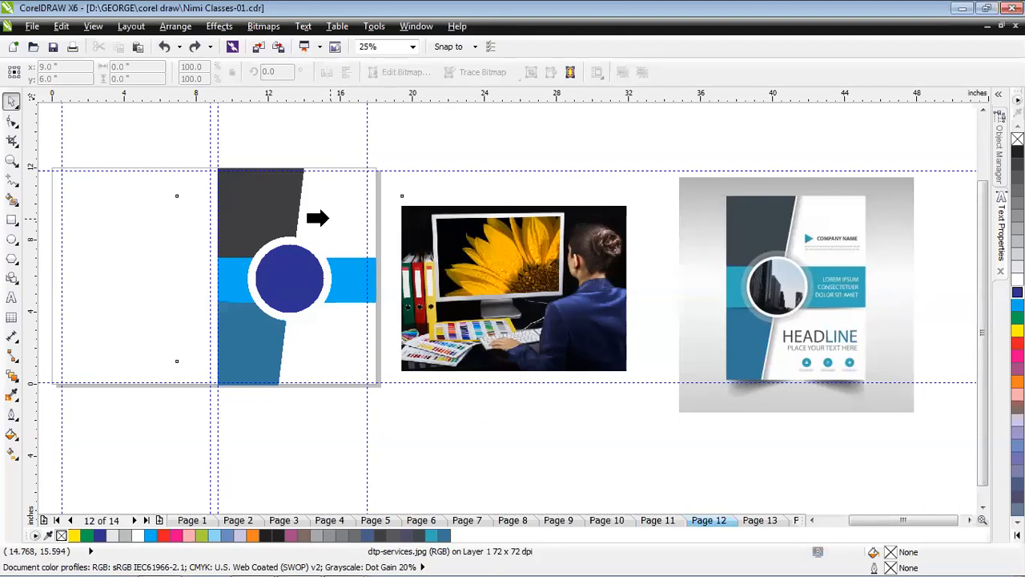
pyautogui.click(276, 274)
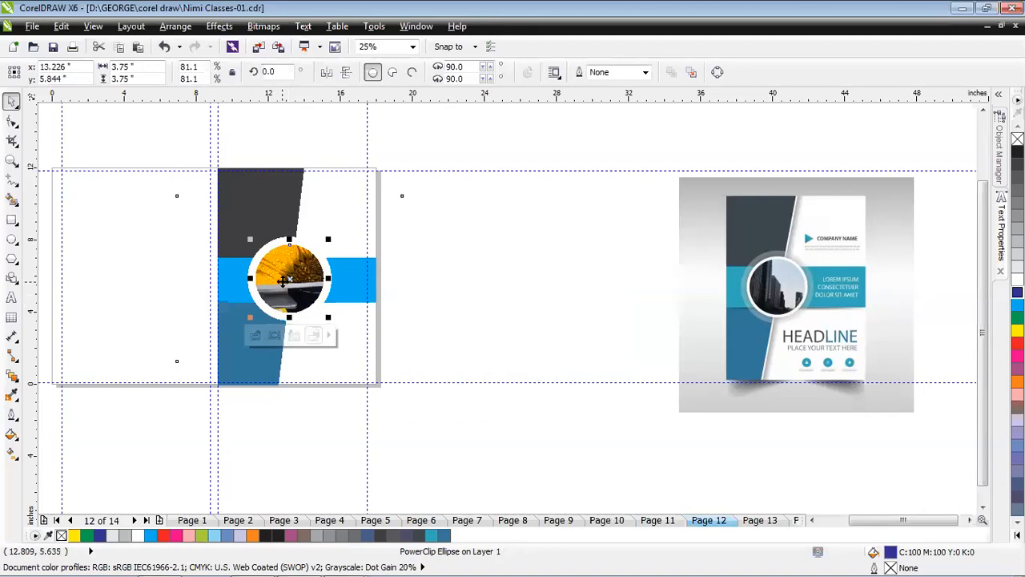
# - Edit the PowerClip contents, scaling the photo down to about 5.06 × 3.71 inches and positioning it over the circle, and finish editing
pyautogui.keyDown('ctrl'); pyautogui.click(284, 280); pyautogui.keyUp('ctrl')
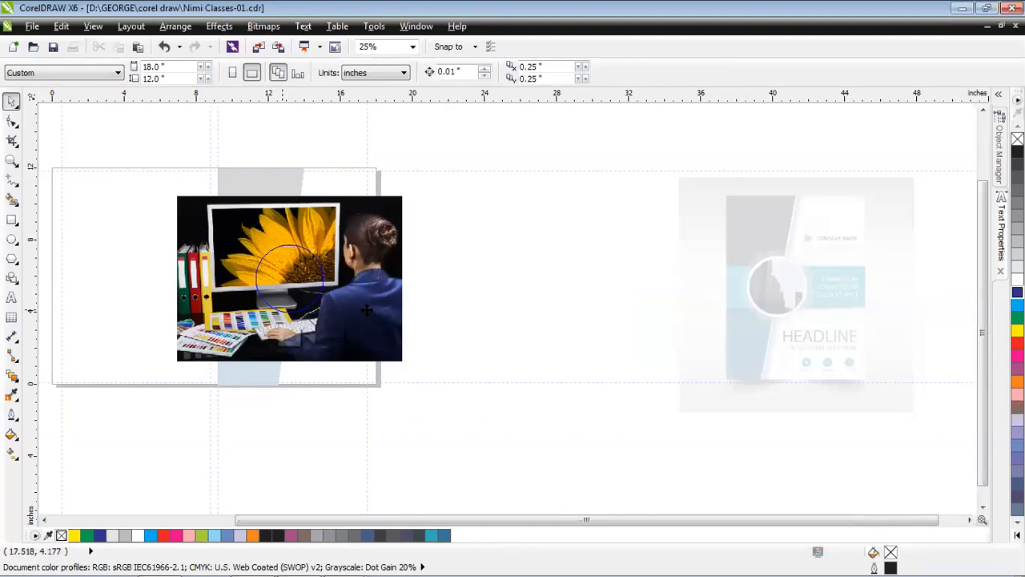
pyautogui.click(398, 358)
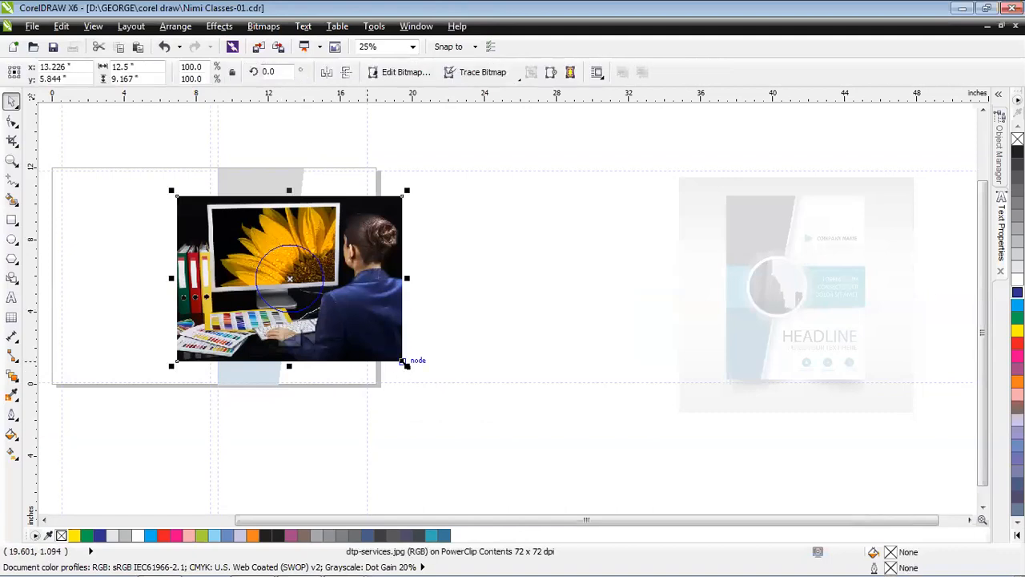
pyautogui.moveTo(402, 360); pyautogui.dragTo(349, 313)
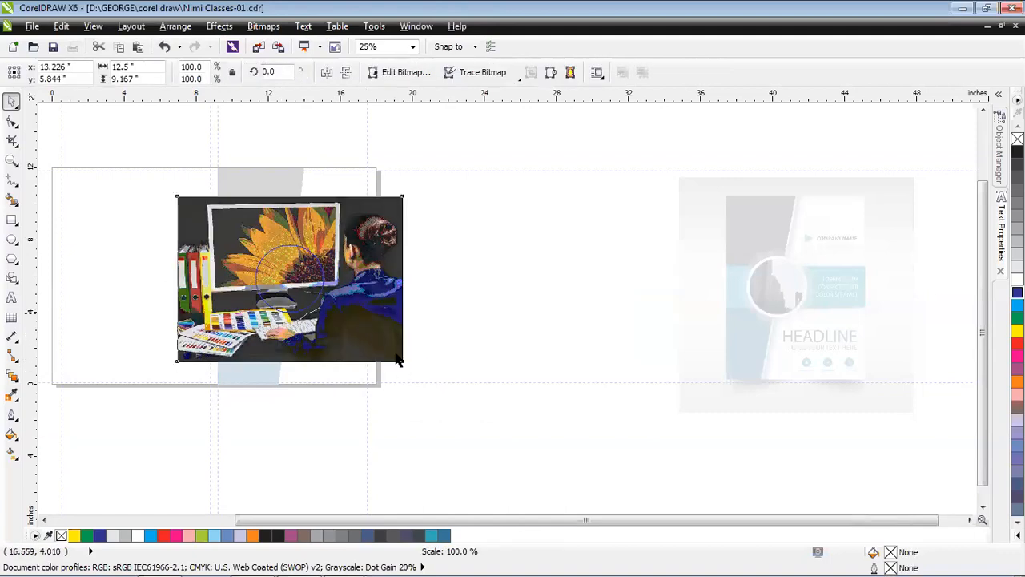
pyautogui.moveTo(398, 360); pyautogui.dragTo(339, 316)
pyautogui.moveTo(171, 192); pyautogui.dragTo(227, 242)
pyautogui.moveTo(294, 290); pyautogui.dragTo(291, 295)
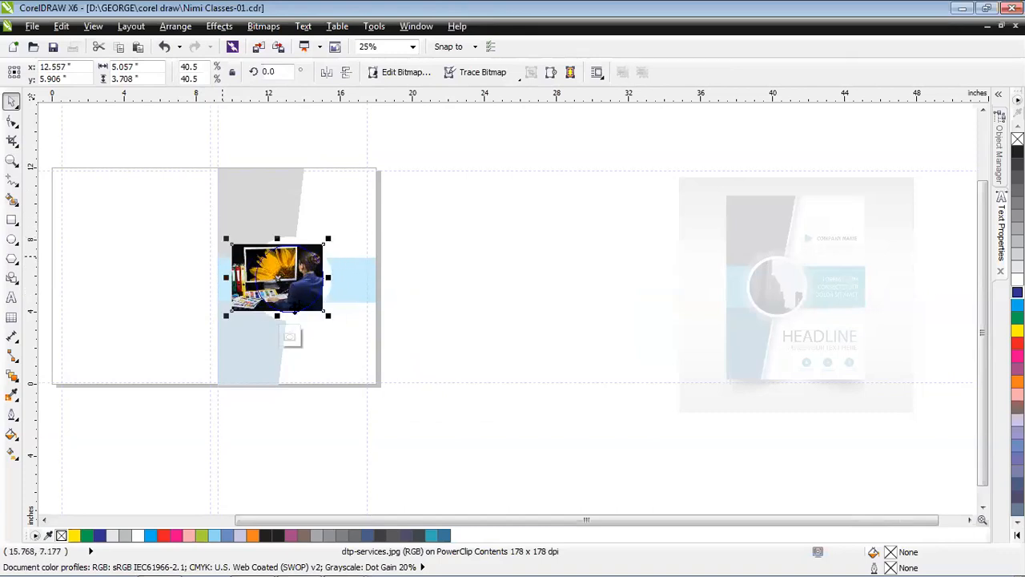
pyautogui.click(289, 334)
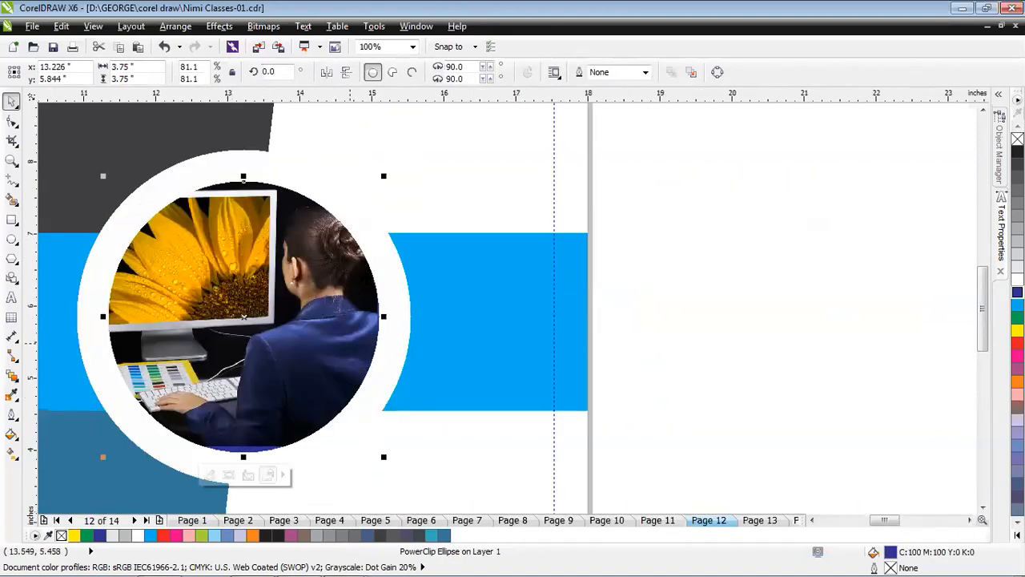
# - Give the circular photo frame a white 3.0 pt outline and clear the selection
pyautogui.press('Escape')
pyautogui.click(214, 264)
pyautogui.rightClick(1016, 279)
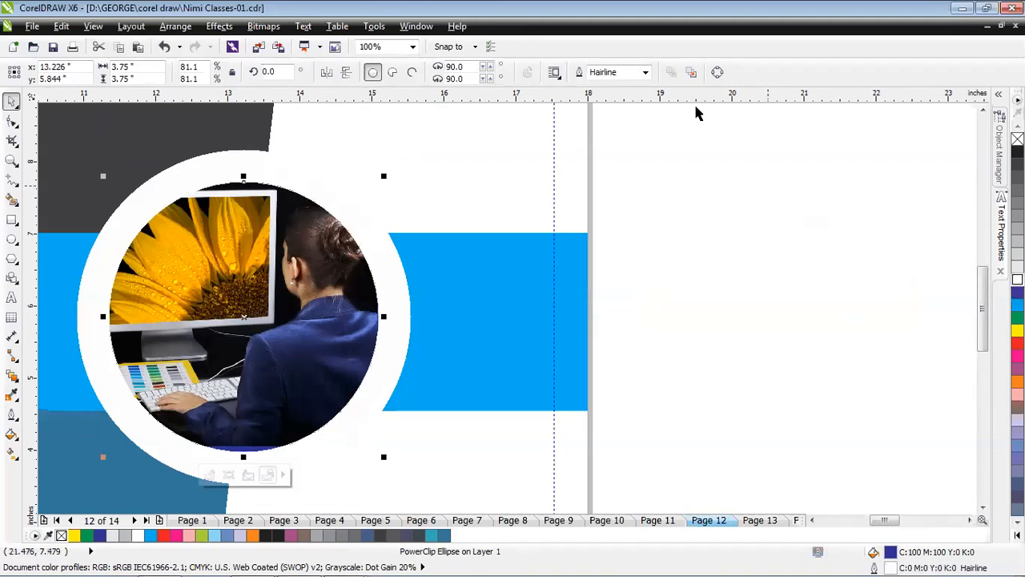
pyautogui.click(644, 73)
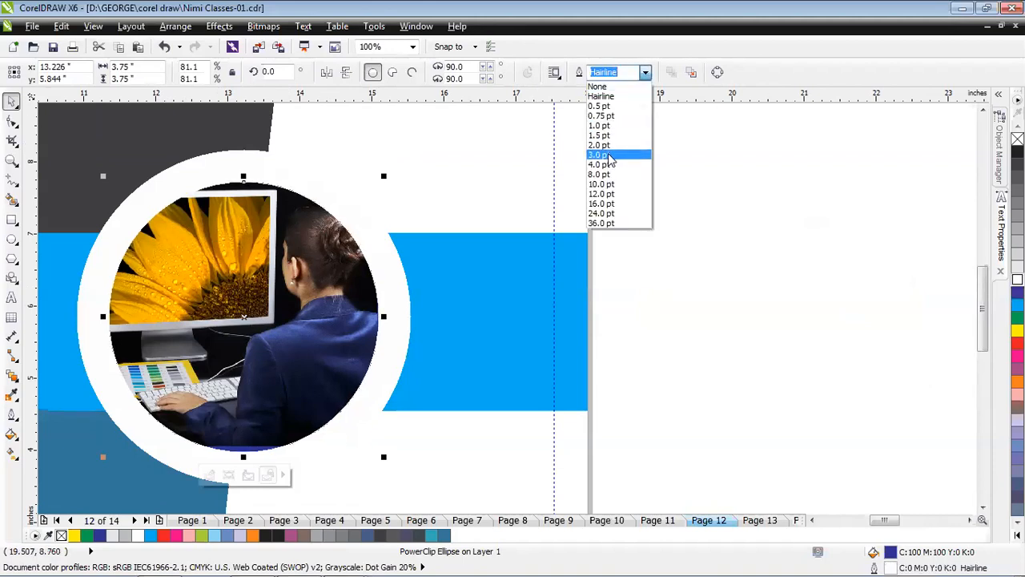
pyautogui.click(608, 155)
pyautogui.click(791, 342)
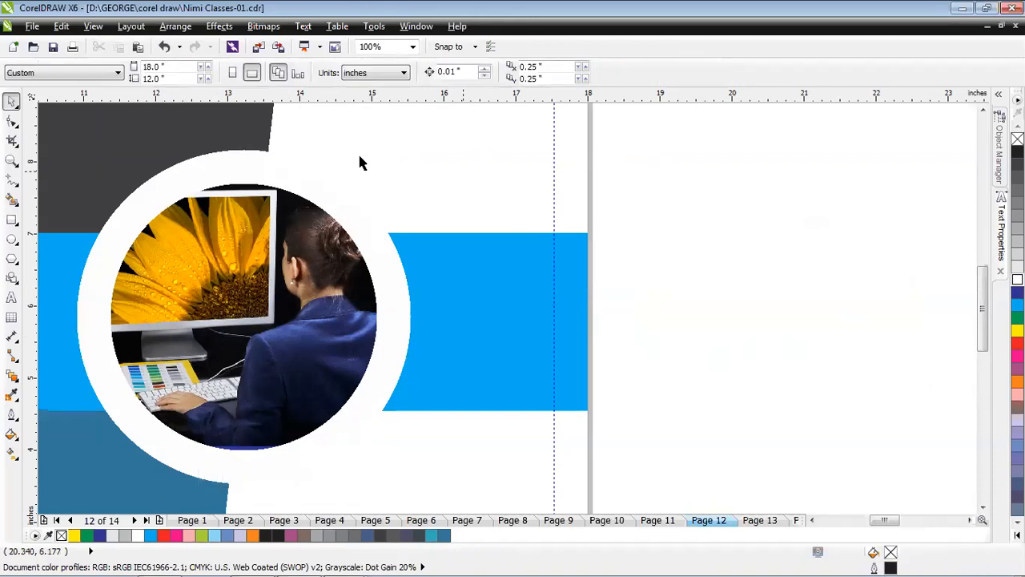
# - Move the reference cover image back beside the page and compare its ring around the photo with the drawn circle
pyautogui.click(223, 163)
pyautogui.scroll(-1, 279, 187)
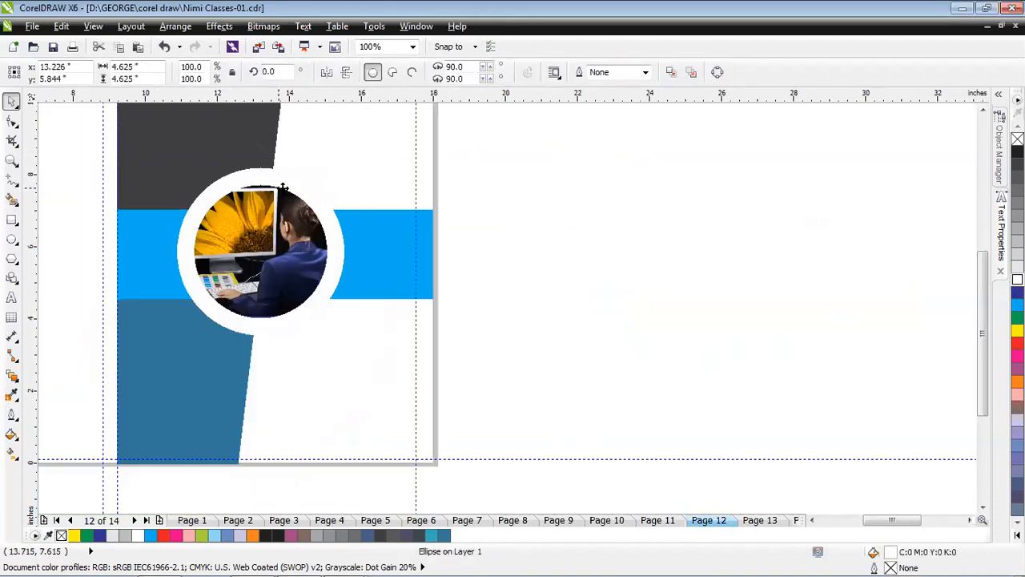
pyautogui.scroll(-2, 564, 217)
pyautogui.scroll(-1, 564, 223)
pyautogui.moveTo(782, 217); pyautogui.dragTo(629, 217)
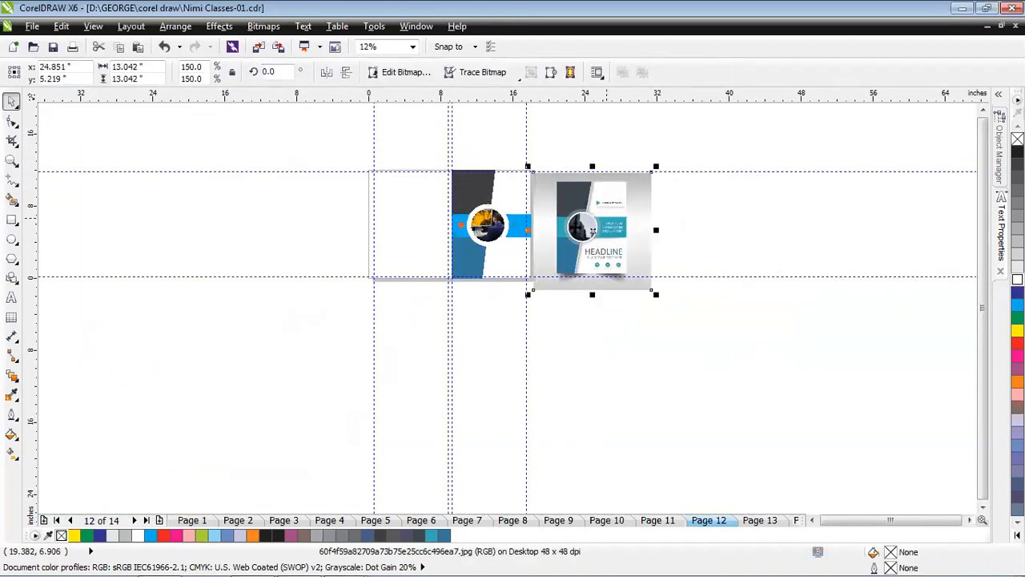
pyautogui.scroll(2, 599, 241)
pyautogui.scroll(2, 599, 240)
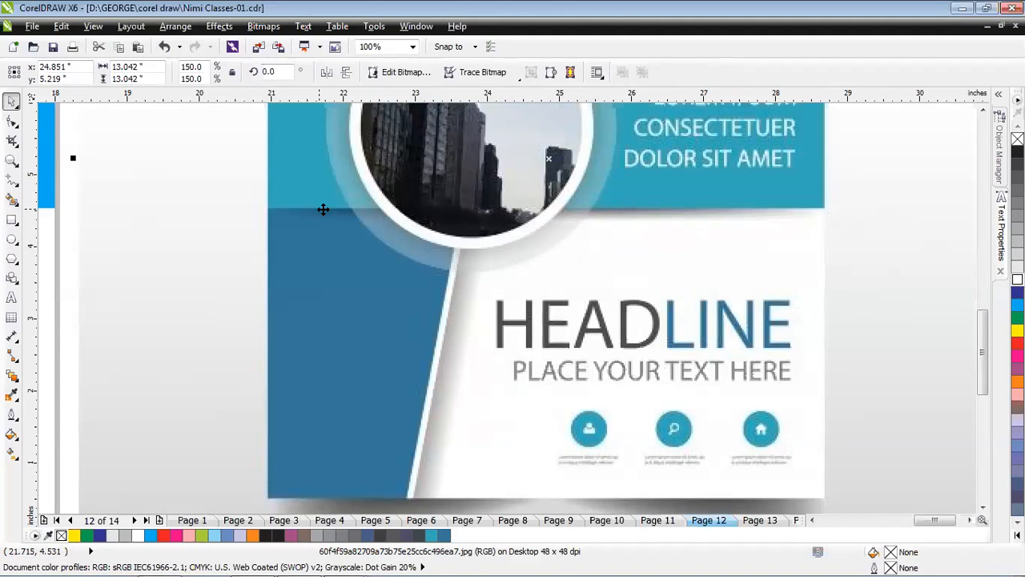
pyautogui.scroll(-2, 355, 218)
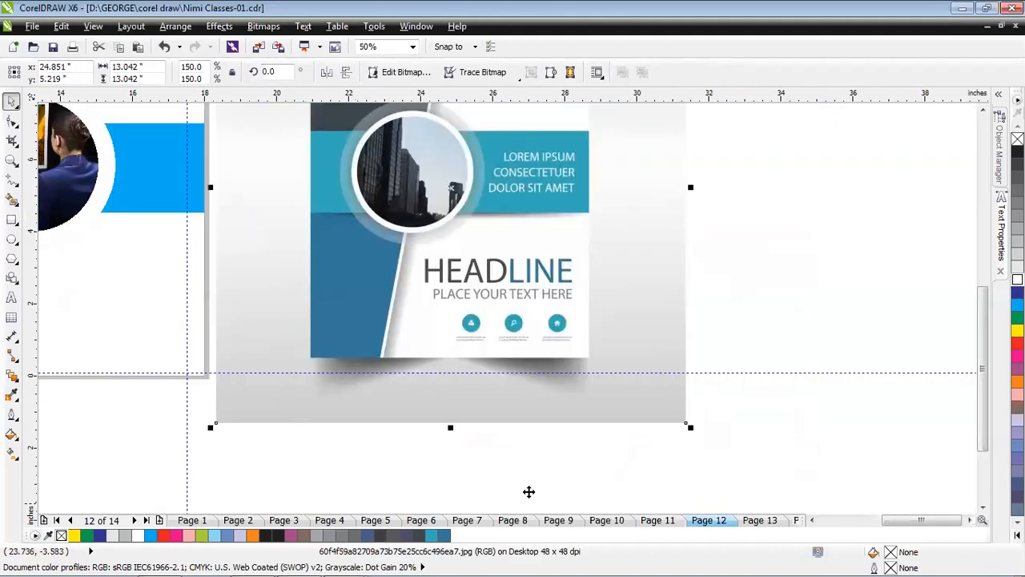
pyautogui.click(811, 519)
pyautogui.click(811, 520)
pyautogui.click(811, 520)
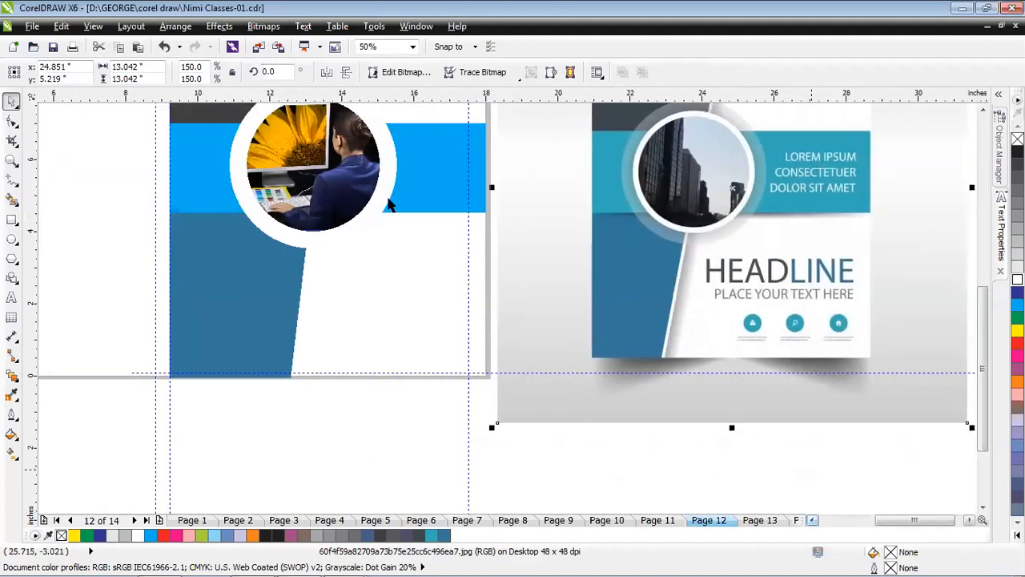
# - Apply a linear transparency to the white outer circle, extending the fade horizontally beyond both of its edges
pyautogui.click(389, 174)
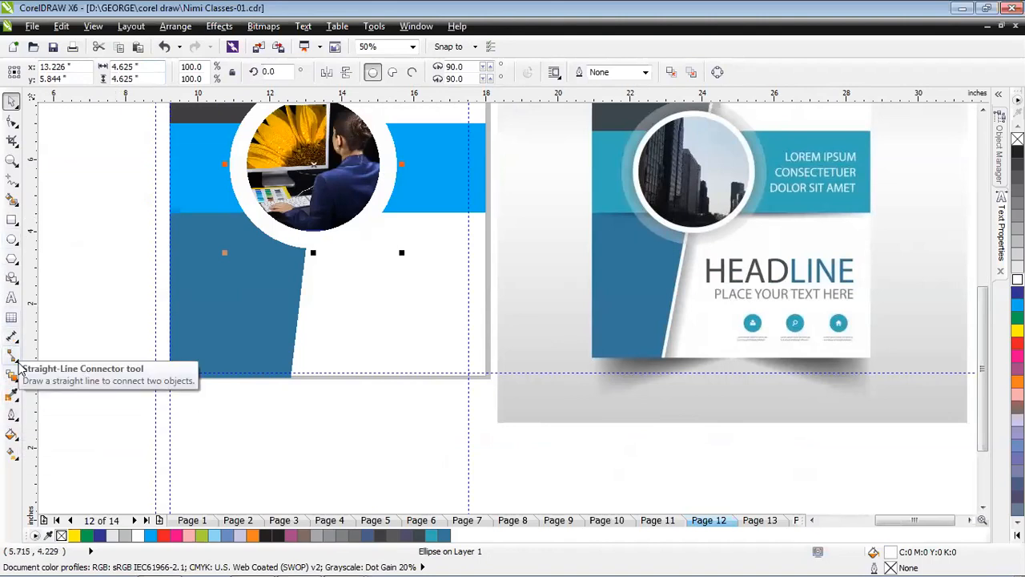
pyautogui.click(16, 381)
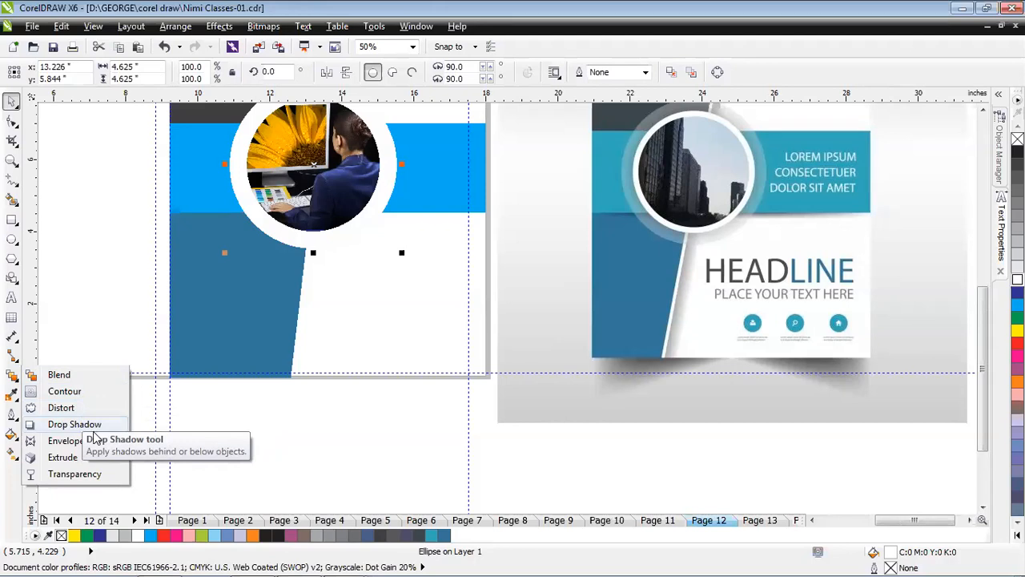
pyautogui.click(75, 474)
pyautogui.moveTo(228, 164); pyautogui.dragTo(399, 164)
pyautogui.scroll(1, 403, 171)
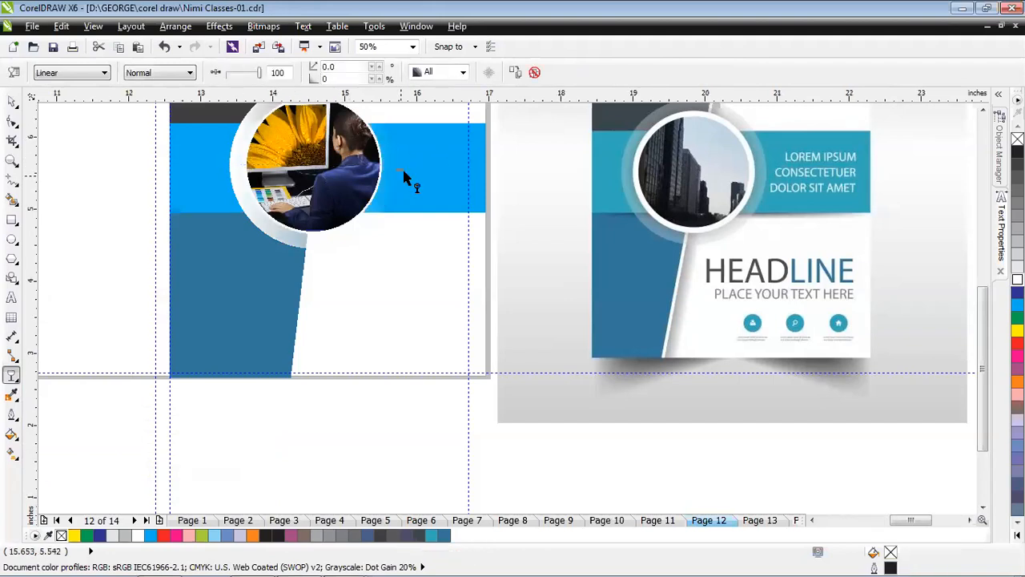
pyautogui.scroll(-2, 402, 173)
pyautogui.moveTo(391, 163); pyautogui.dragTo(437, 163)
pyautogui.moveTo(223, 163); pyautogui.dragTo(190, 164)
pyautogui.moveTo(314, 164); pyautogui.dragTo(193, 158)
pyautogui.moveTo(309, 163); pyautogui.dragTo(428, 165)
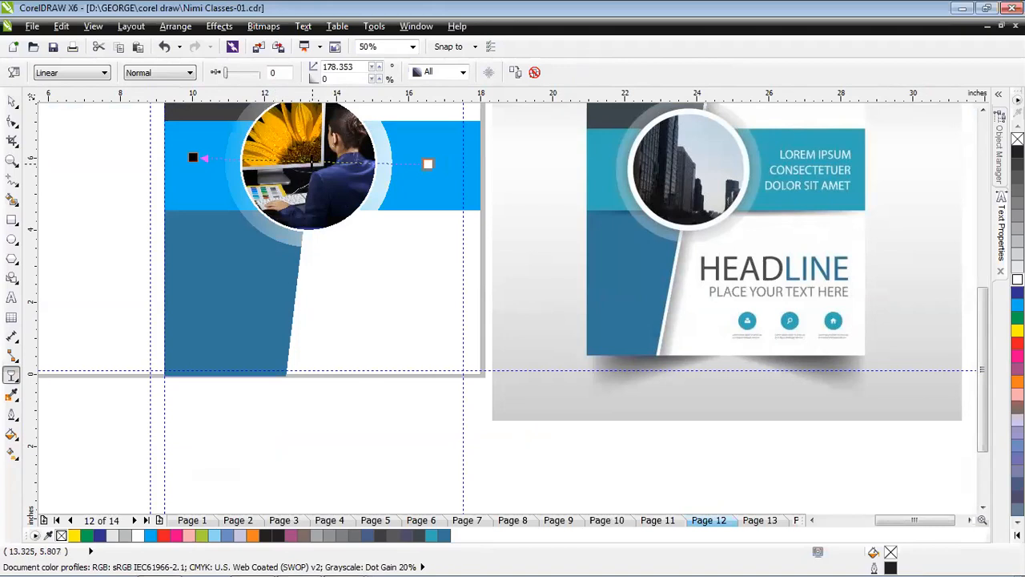
# - Adjust the outer ring's transparency, extending its dark end farther outward and shifting the midpoint for an evenly translucent ring, and deselect it
pyautogui.moveTo(353, 164); pyautogui.dragTo(391, 163)
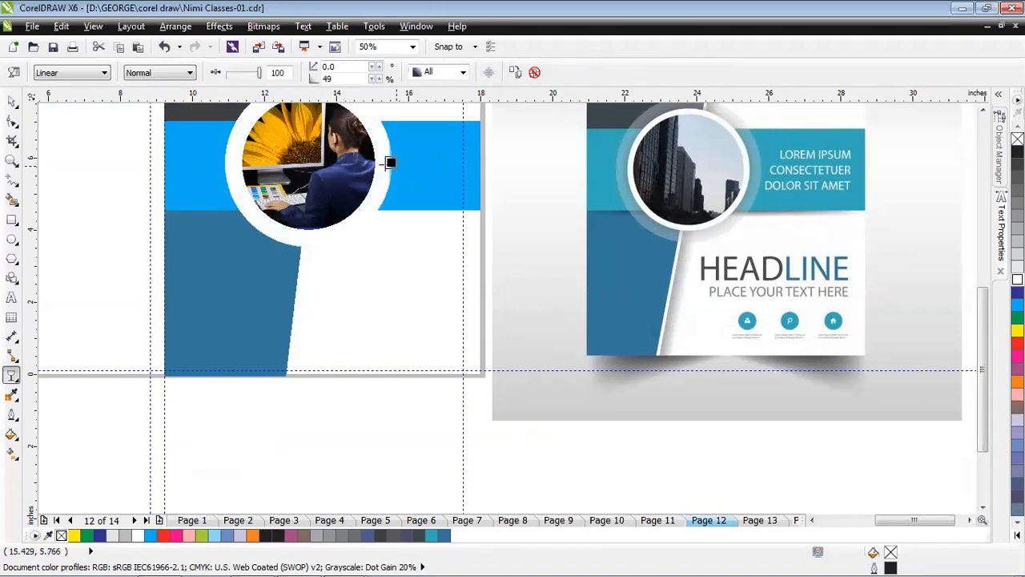
pyautogui.hotkey('ctrl', 'z')
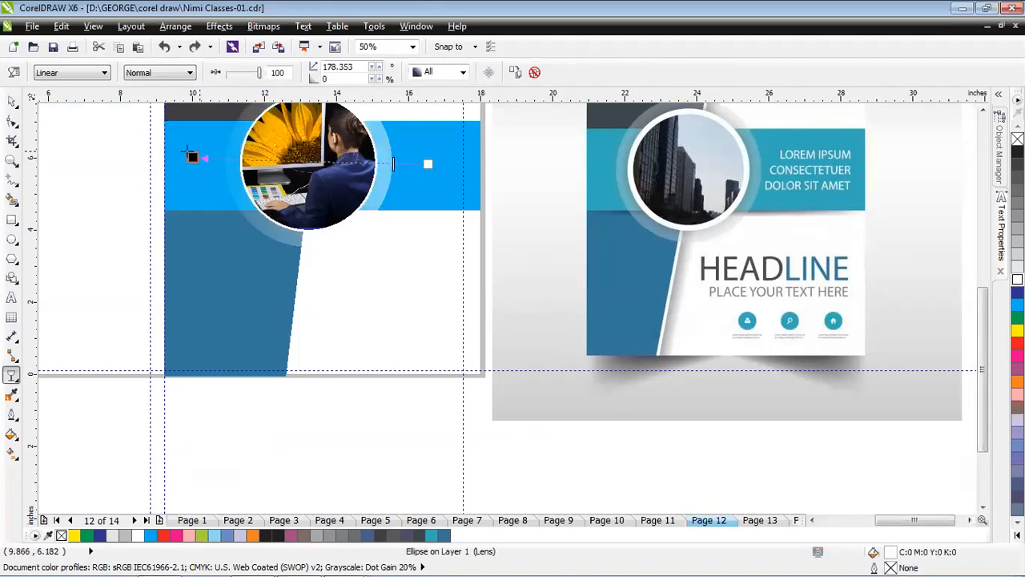
pyautogui.moveTo(192, 157); pyautogui.dragTo(176, 159)
pyautogui.moveTo(384, 167); pyautogui.dragTo(356, 167)
pyautogui.hotkey('ctrl', 'z')
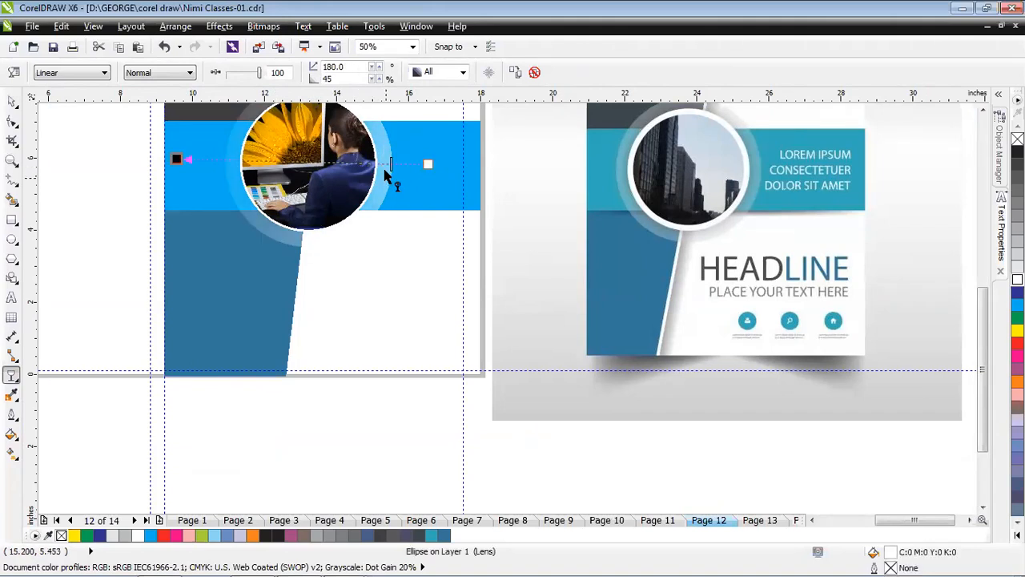
pyautogui.moveTo(391, 163); pyautogui.dragTo(377, 162)
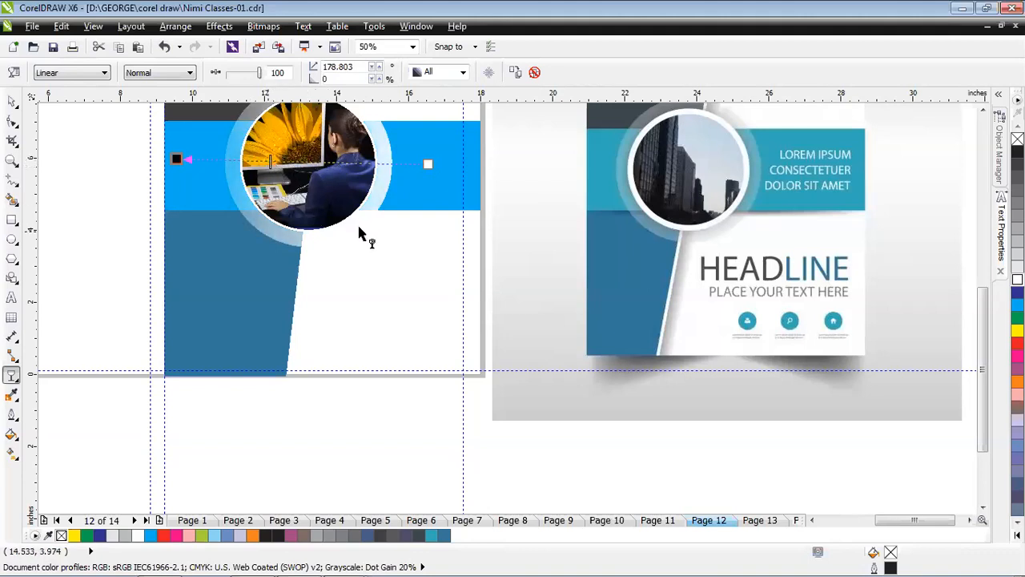
pyautogui.click(389, 286)
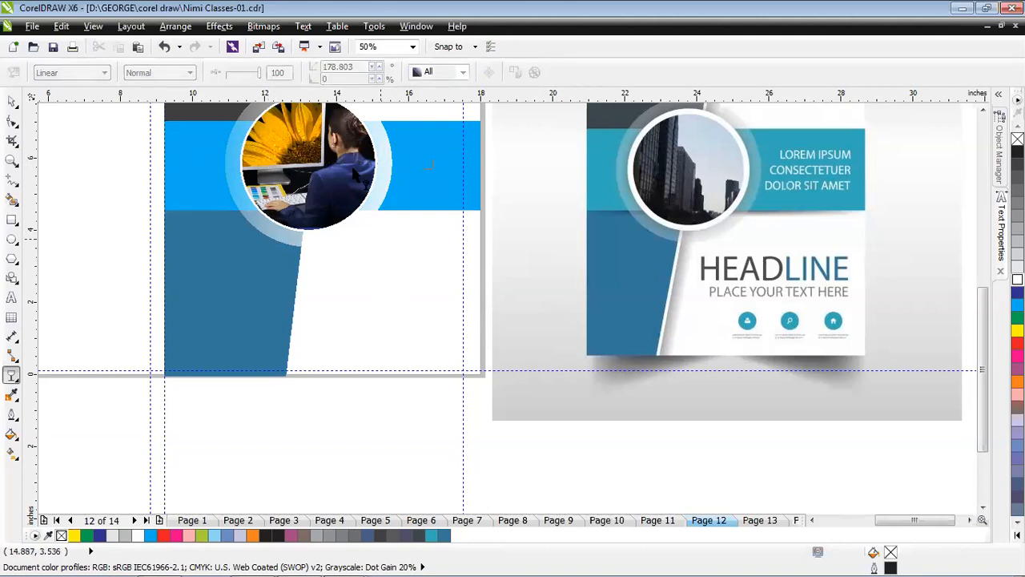
# - Set the circular photo frame's outline width to 8.0 pt and clear the selection
pyautogui.click(983, 110)
pyautogui.click(983, 110)
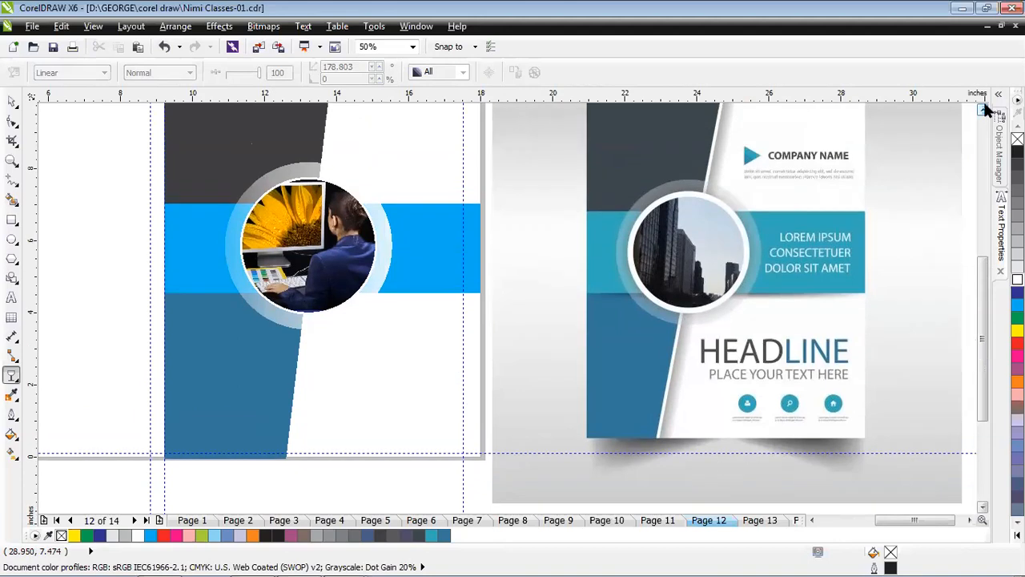
pyautogui.click(12, 104)
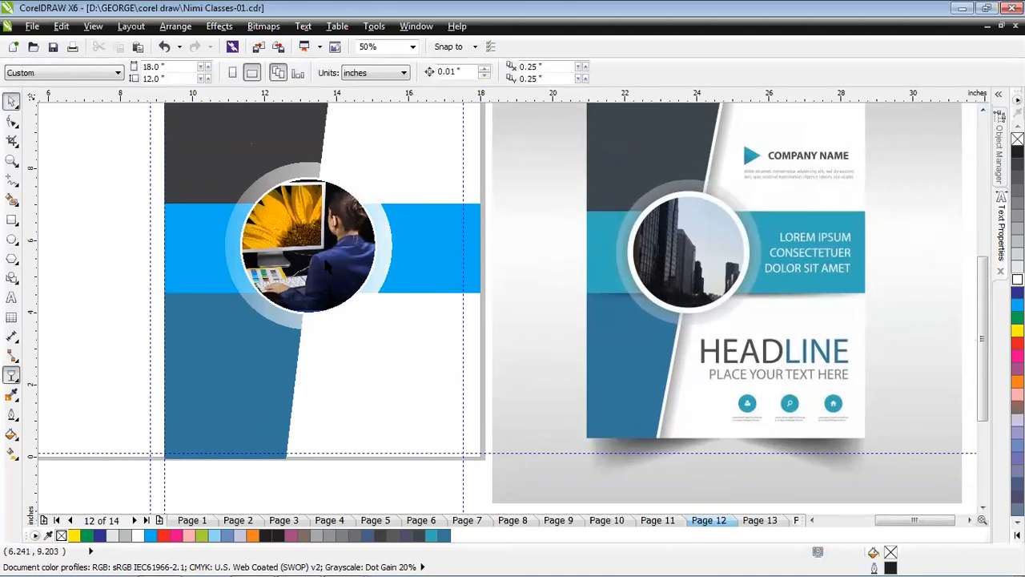
pyautogui.click(340, 263)
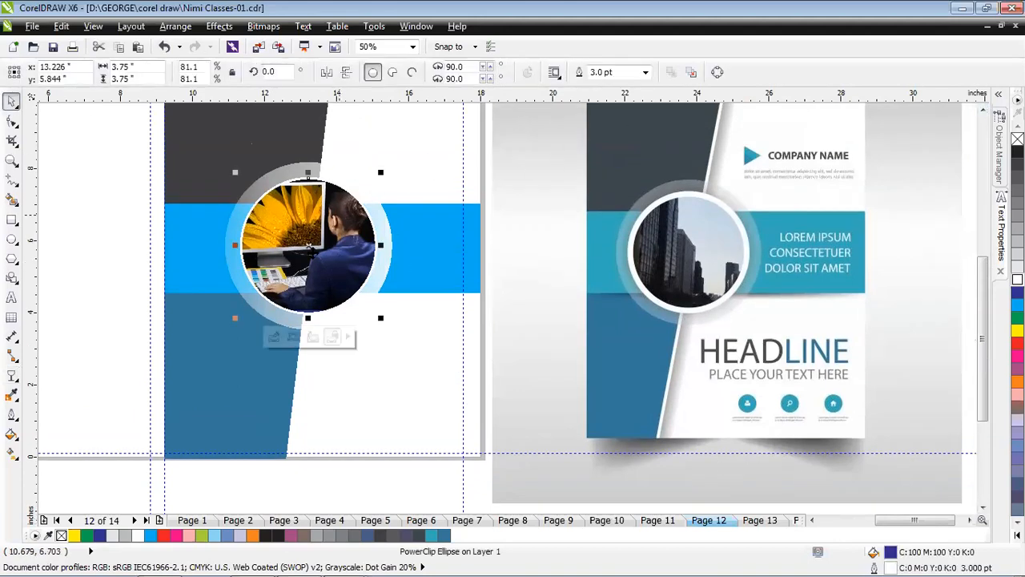
pyautogui.click(644, 72)
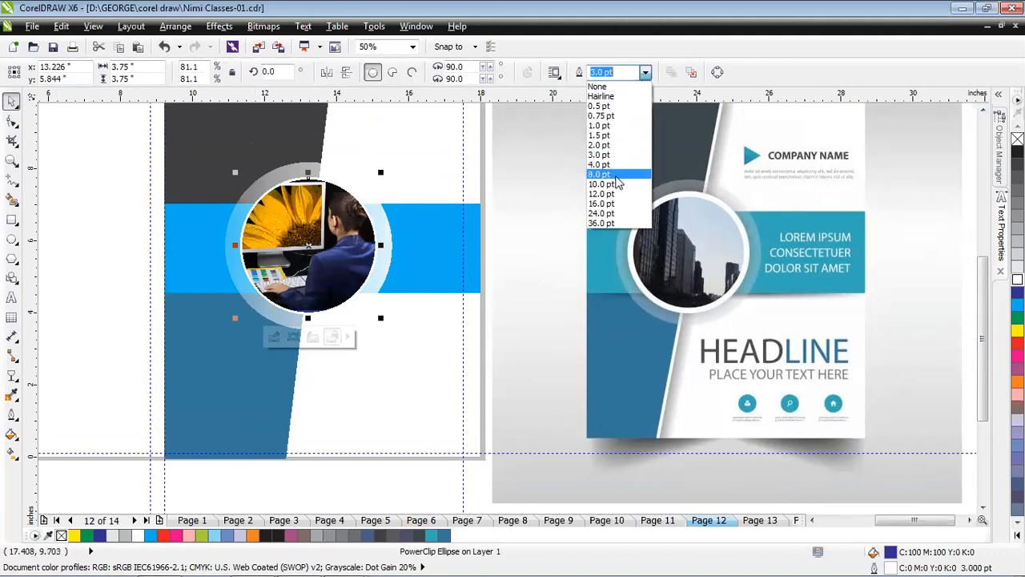
pyautogui.click(612, 173)
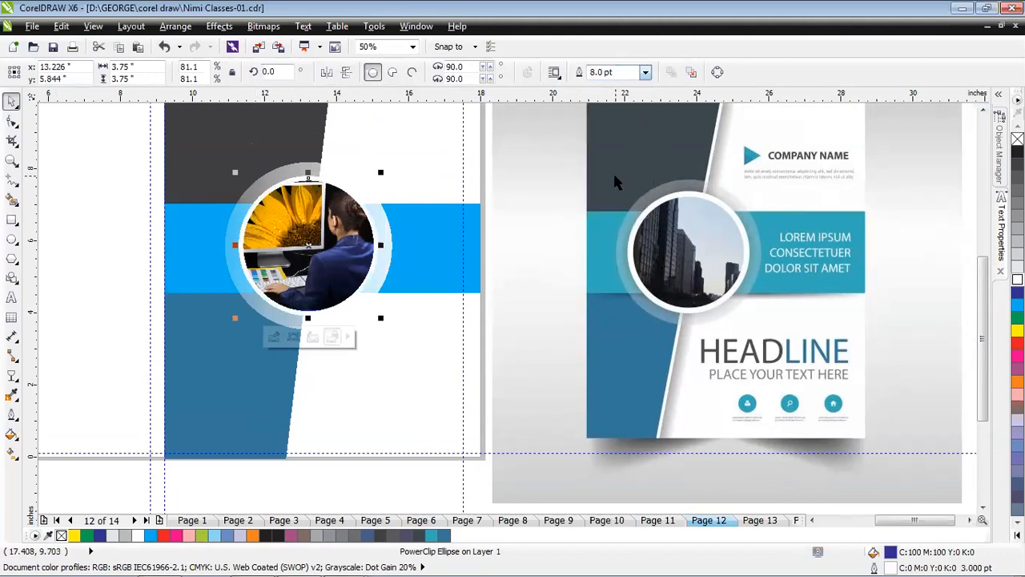
pyautogui.click(392, 393)
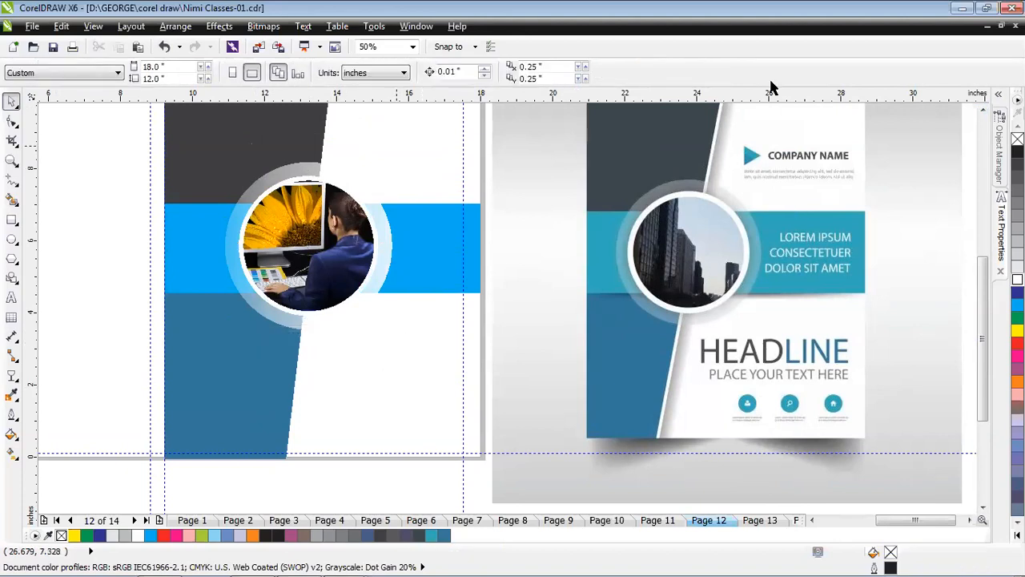
pyautogui.click(982, 112)
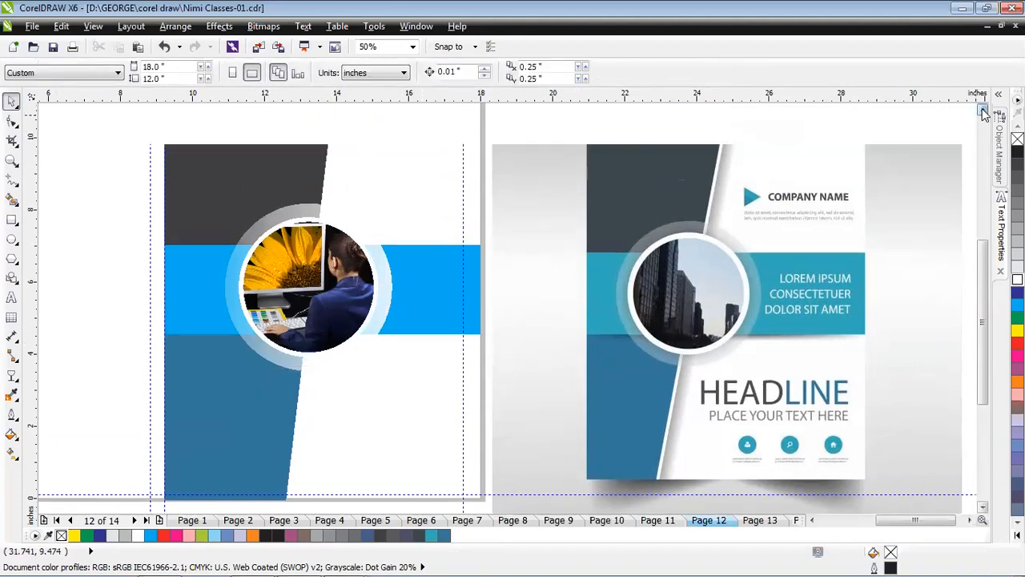
pyautogui.click(982, 111)
pyautogui.click(982, 111)
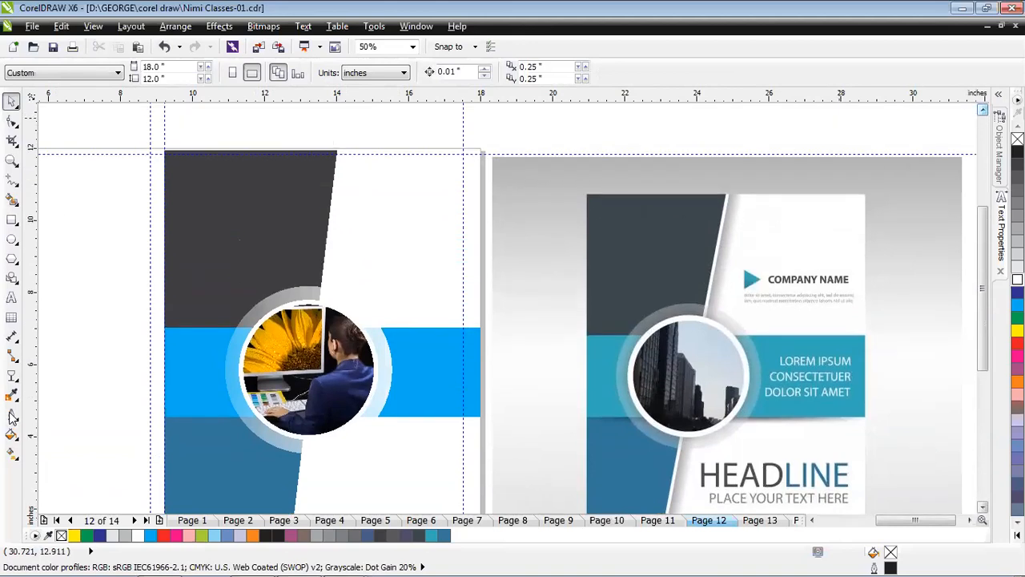
# - Apply a drop shadow to the dark grey upper panel, cast horizontally to the right with an offset of about 0.13 inch
pyautogui.click(12, 380)
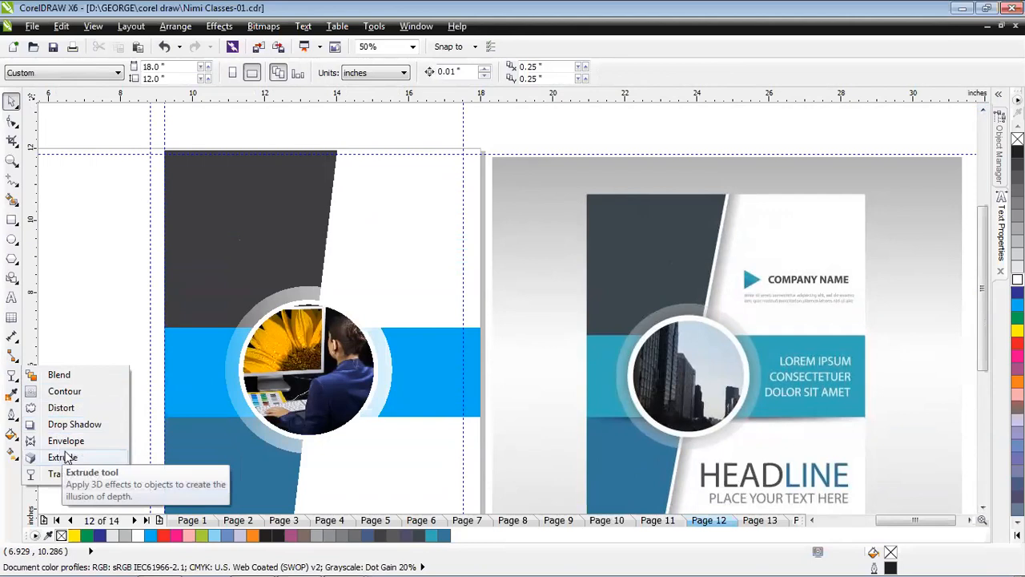
pyautogui.click(78, 428)
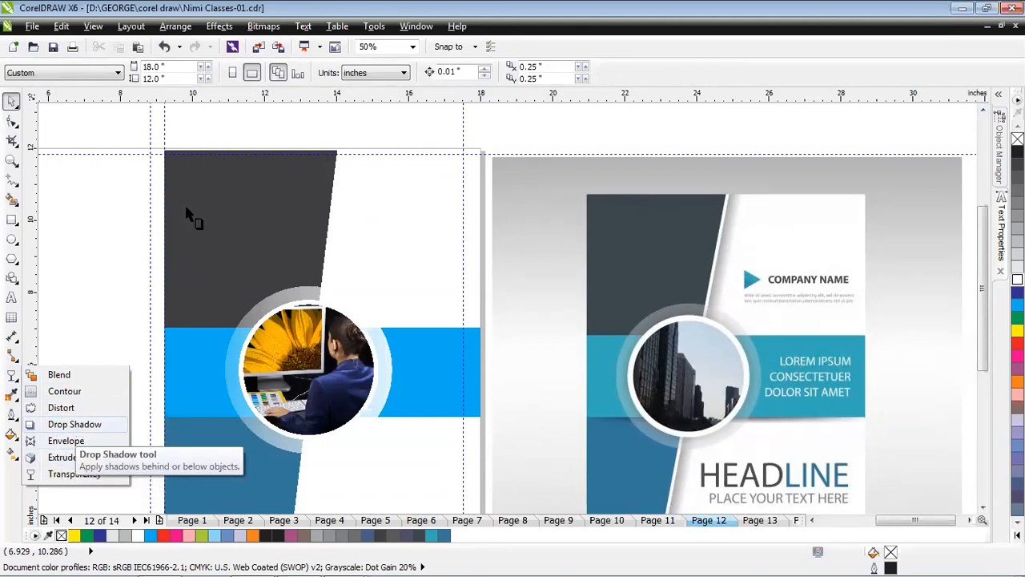
pyautogui.click(240, 249)
pyautogui.moveTo(251, 238); pyautogui.dragTo(341, 239)
pyautogui.scroll(-3, 319, 321)
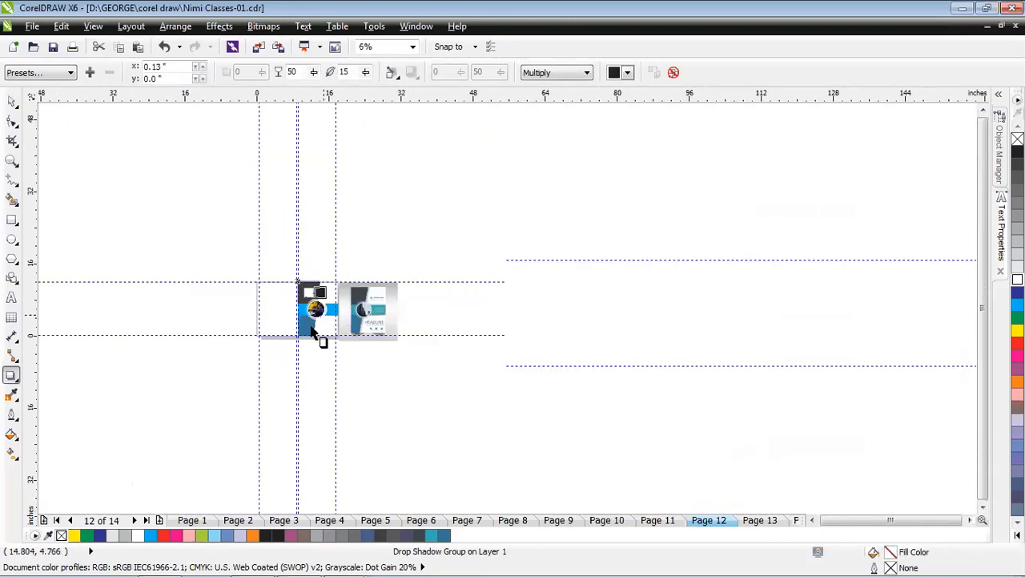
pyautogui.scroll(1, 321, 336)
pyautogui.moveTo(319, 312); pyautogui.dragTo(388, 337)
pyautogui.hotkey('ctrl', 'z')
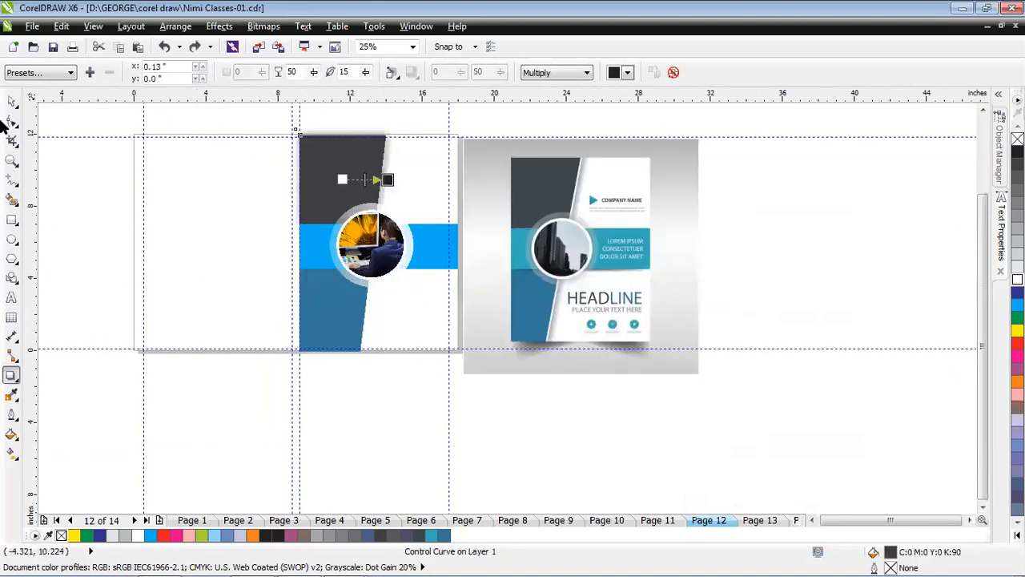
# - Apply a drop shadow to the blue lower panel, cast to the right with a horizontal offset of about 0.17 inch
pyautogui.click(12, 101)
pyautogui.click(365, 322)
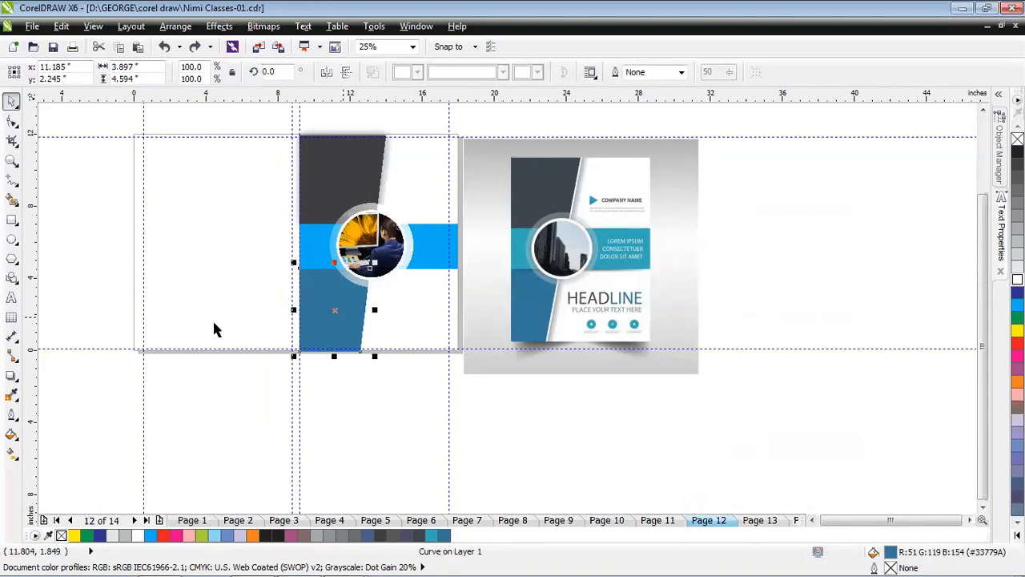
pyautogui.click(11, 374)
pyautogui.moveTo(334, 310); pyautogui.dragTo(393, 313)
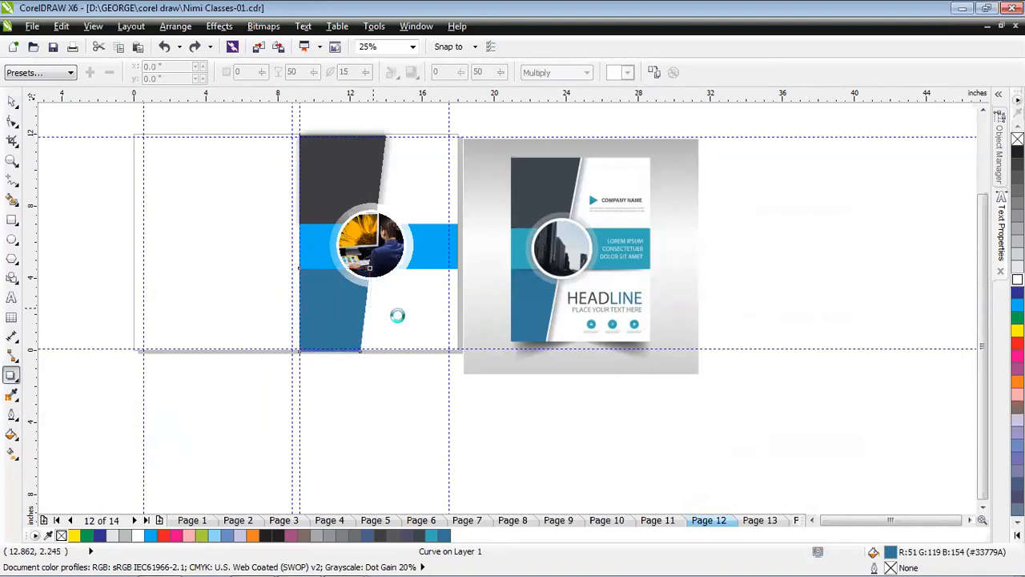
pyautogui.scroll(2, 414, 195)
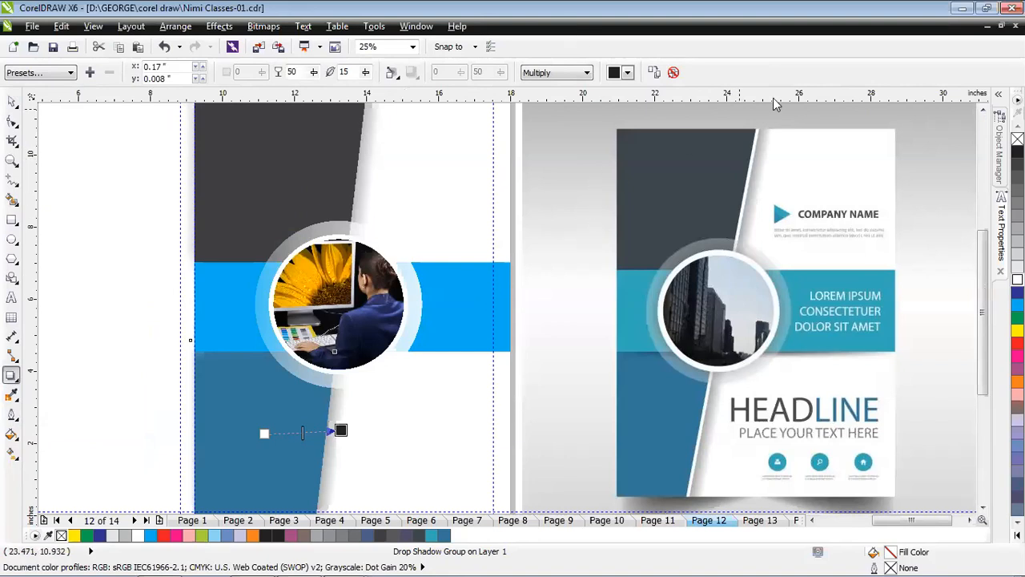
# - Add the artistic text "Government Industrial Training Institute (women) Dindigul." over five lines on the dark grey shape
pyautogui.click(983, 114)
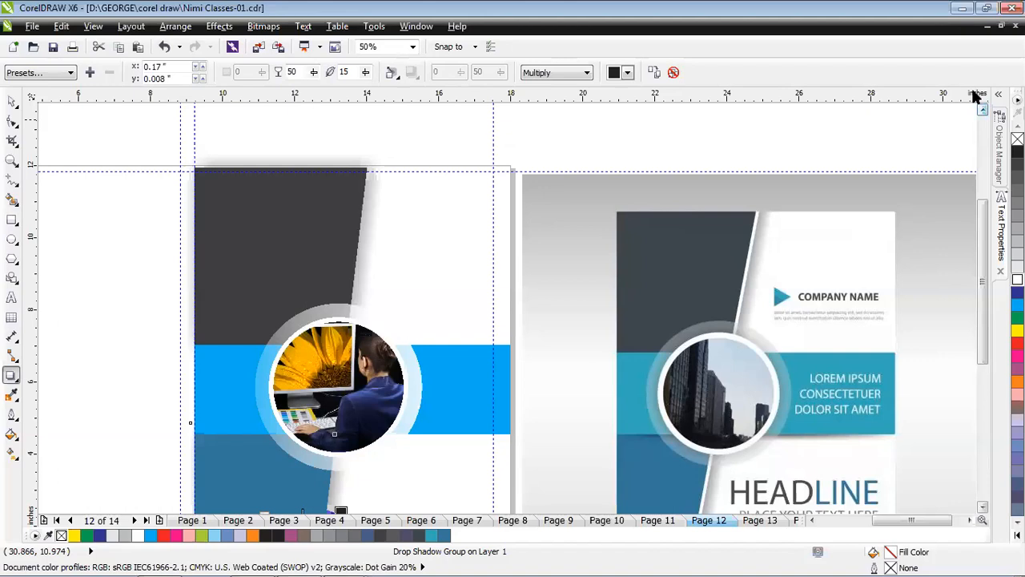
pyautogui.click(11, 297)
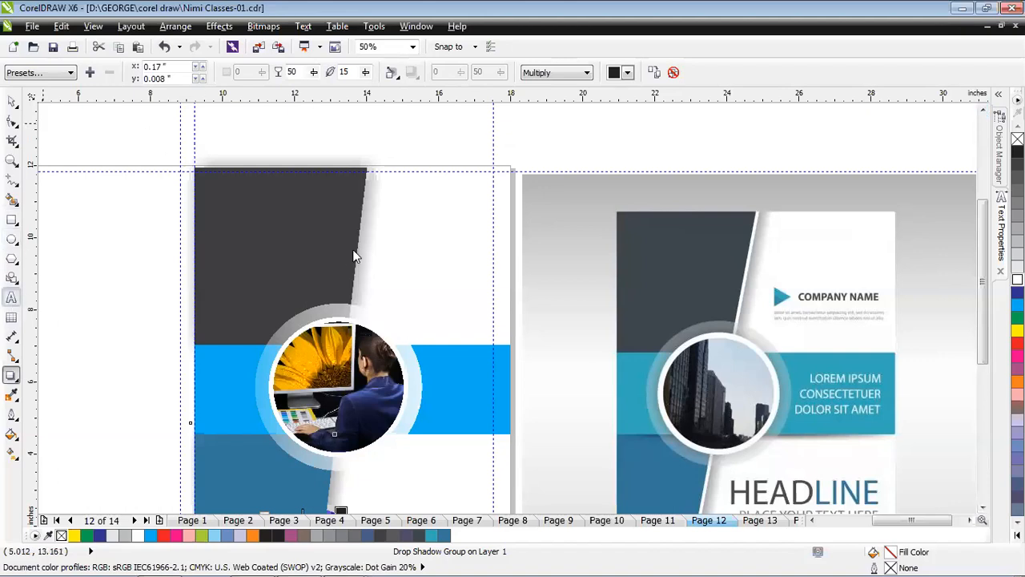
pyautogui.click(226, 216)
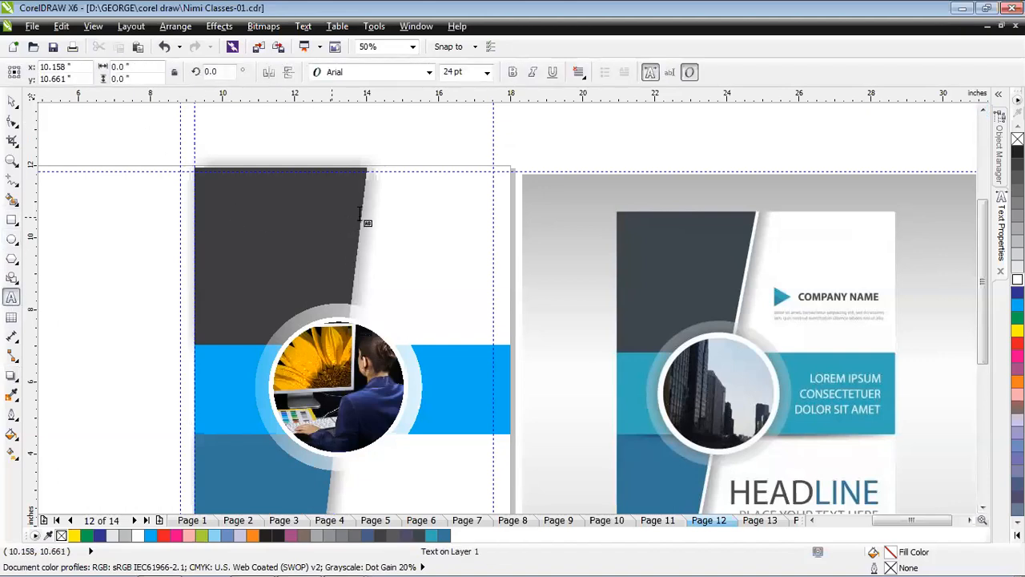
pyautogui.write('Ge')
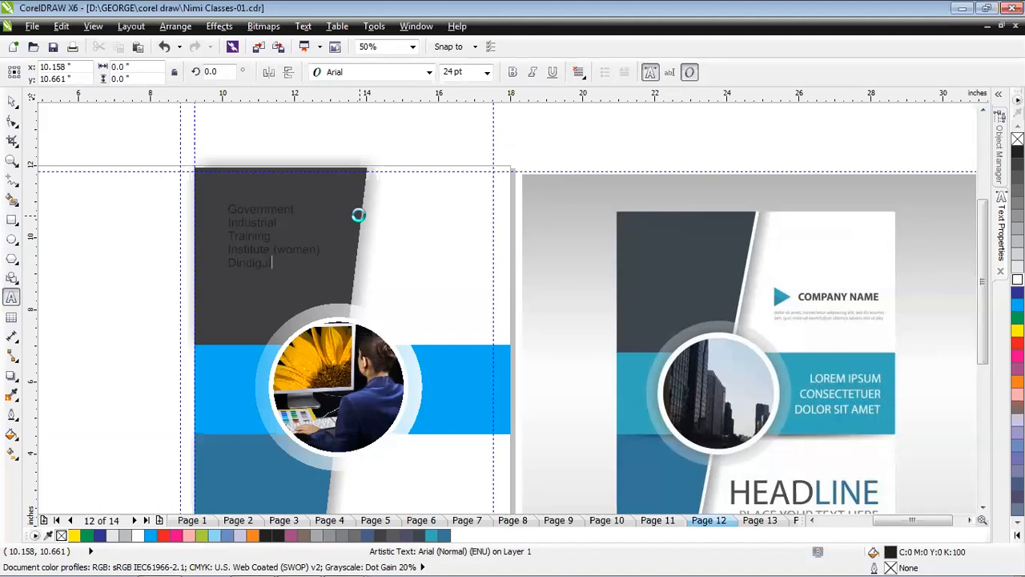
# - Colour the institute text white and make it bold
pyautogui.hotkey('ctrl', 'a')
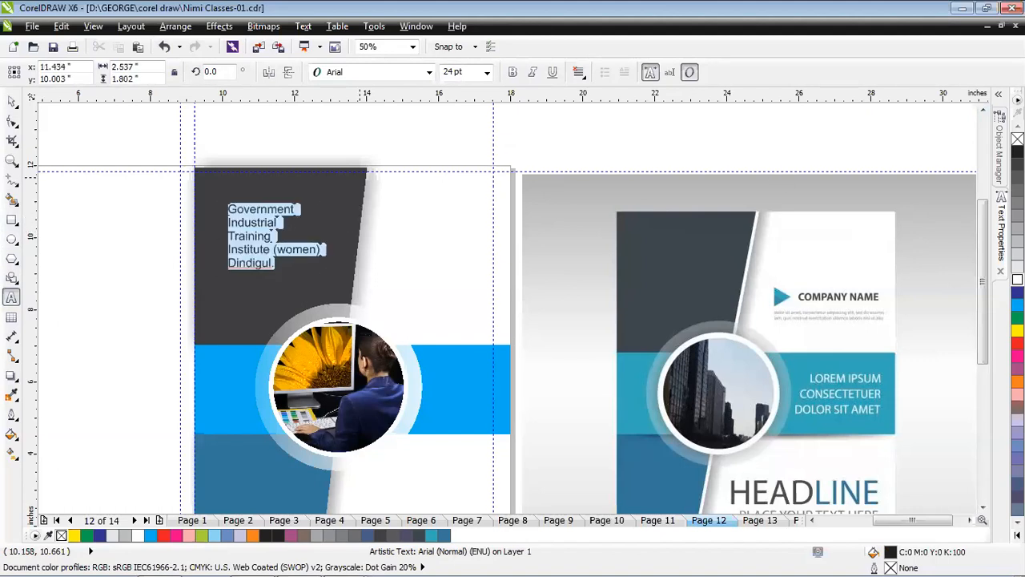
pyautogui.click(11, 102)
pyautogui.scroll(2, 234, 237)
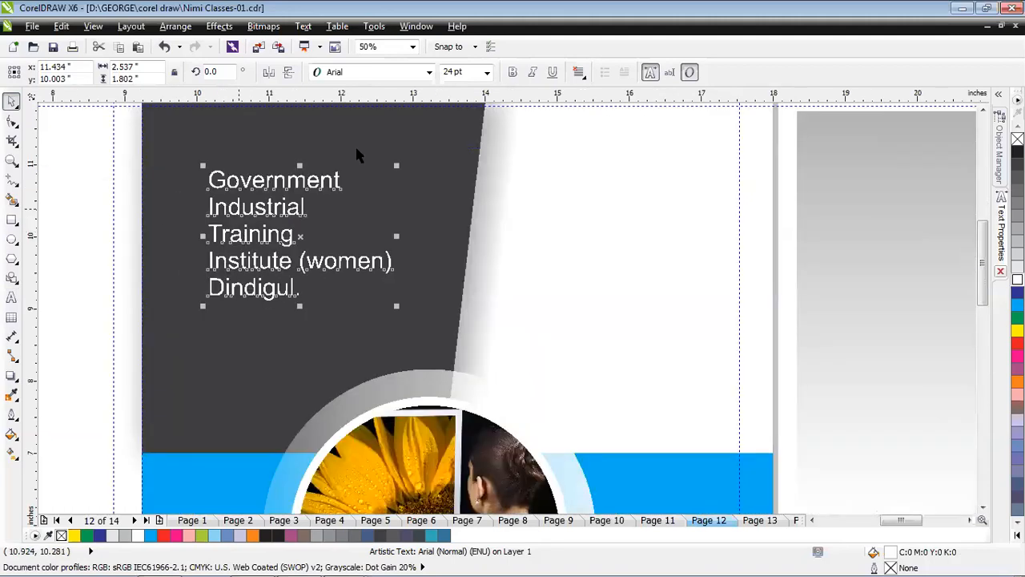
pyautogui.click(514, 72)
# - Join "Training" onto the "Industrial" line so both words share one line of the institute text
pyautogui.doubleClick(210, 234)
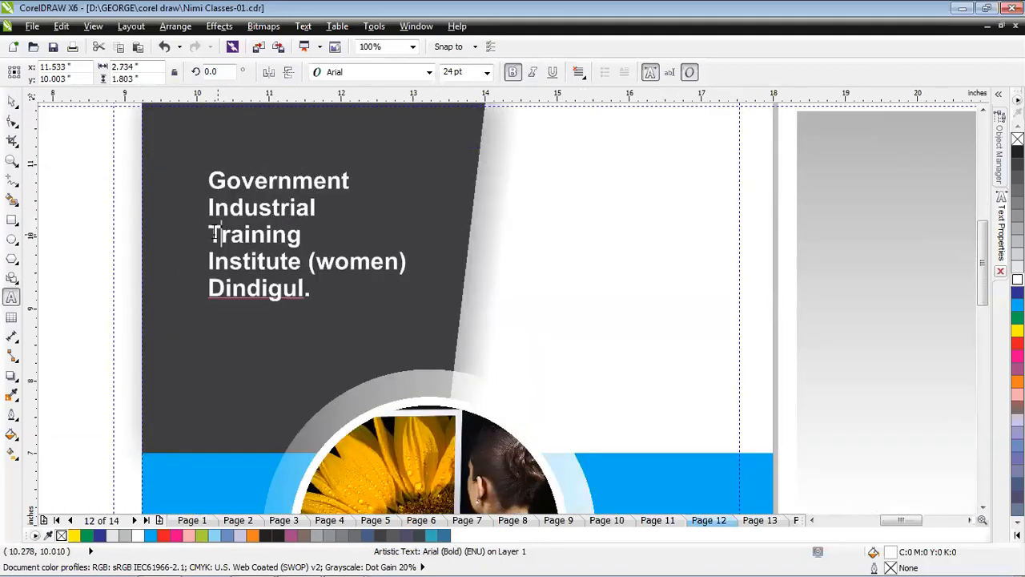
pyautogui.press('BackSpace')
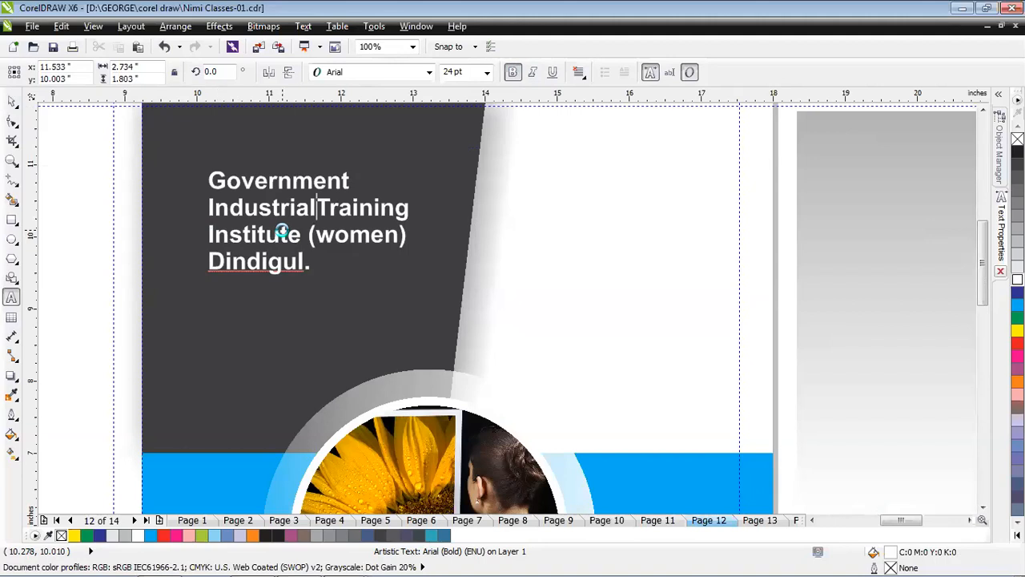
pyautogui.click(11, 100)
pyautogui.scroll(-2, 334, 253)
# - Select the circular photo with its rings and move it slightly left along the blue band
pyautogui.click(321, 240)
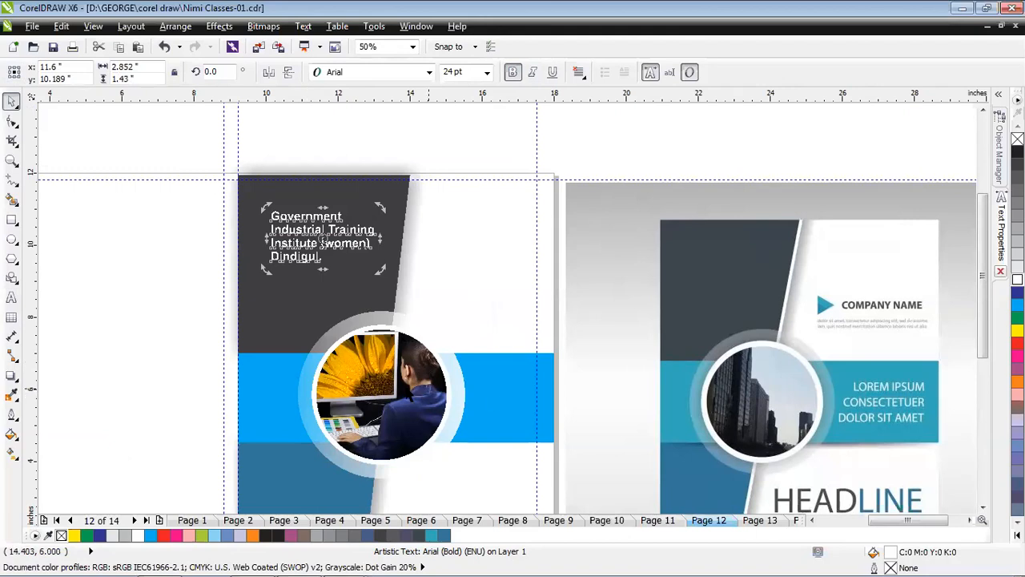
pyautogui.click(440, 396)
pyautogui.moveTo(501, 282); pyautogui.dragTo(320, 449)
pyautogui.moveTo(418, 374); pyautogui.dragTo(391, 373)
pyautogui.press('Escape')
# - Move the institute text onto the blue band beside the circular photo and set its font size to 16 pt
pyautogui.click(329, 214)
pyautogui.moveTo(328, 214); pyautogui.dragTo(490, 392)
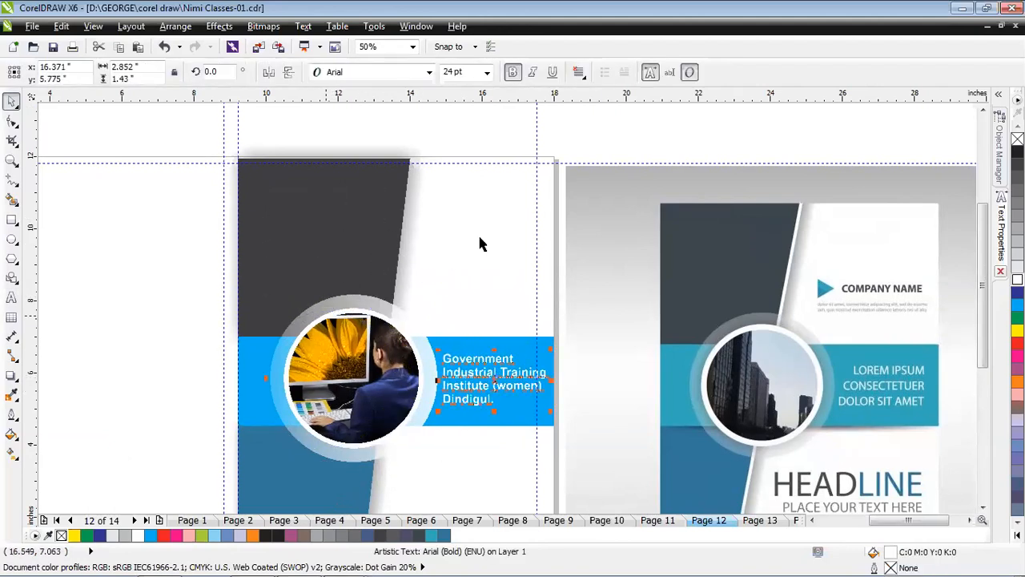
pyautogui.scroll(2, 535, 424)
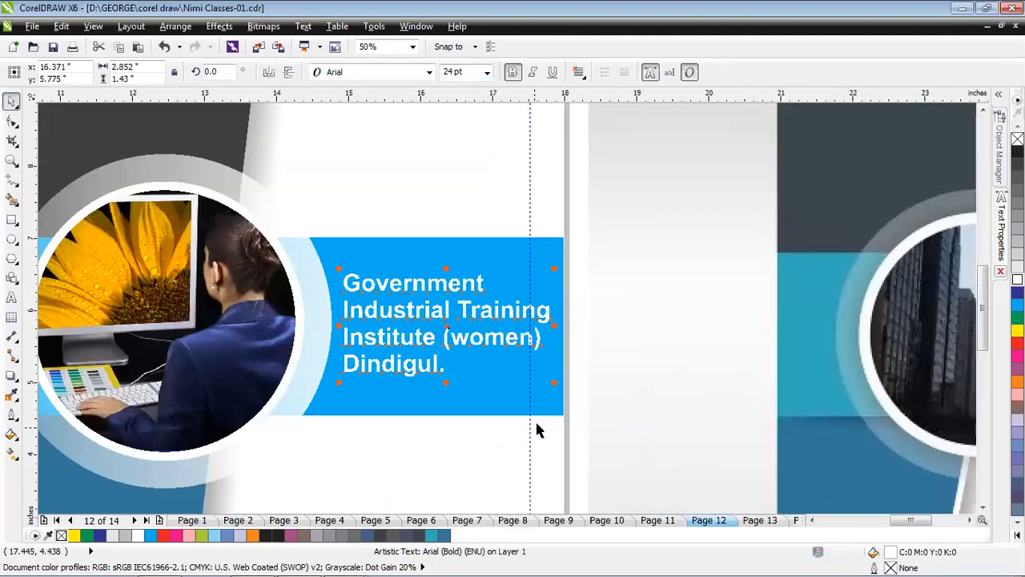
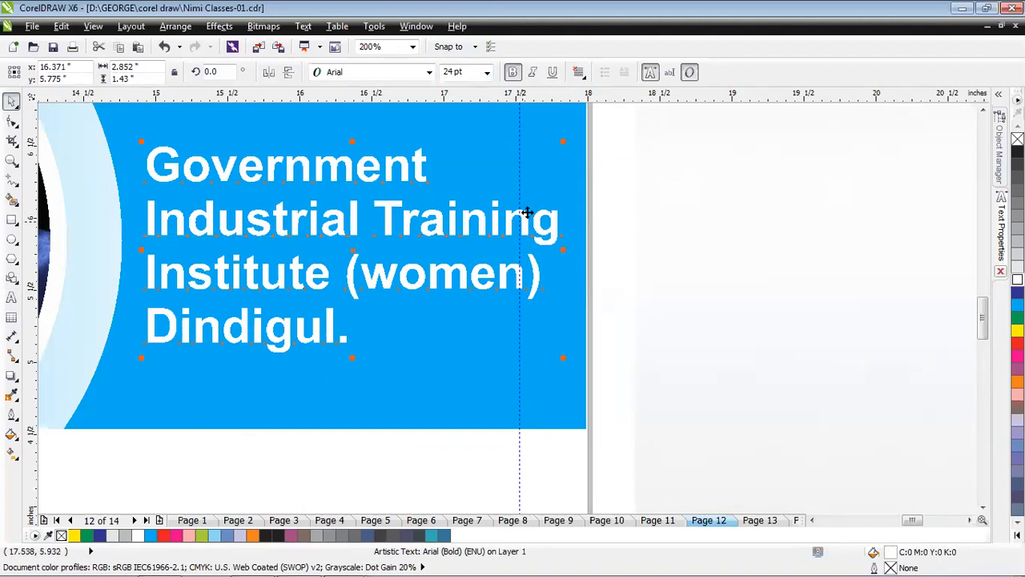
pyautogui.click(485, 73)
pyautogui.click(450, 183)
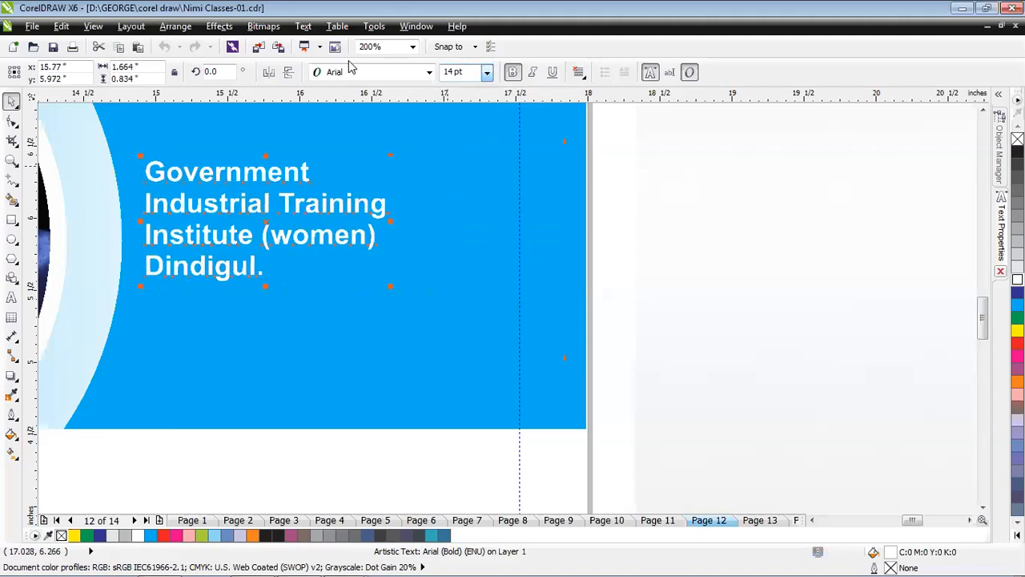
pyautogui.click(486, 73)
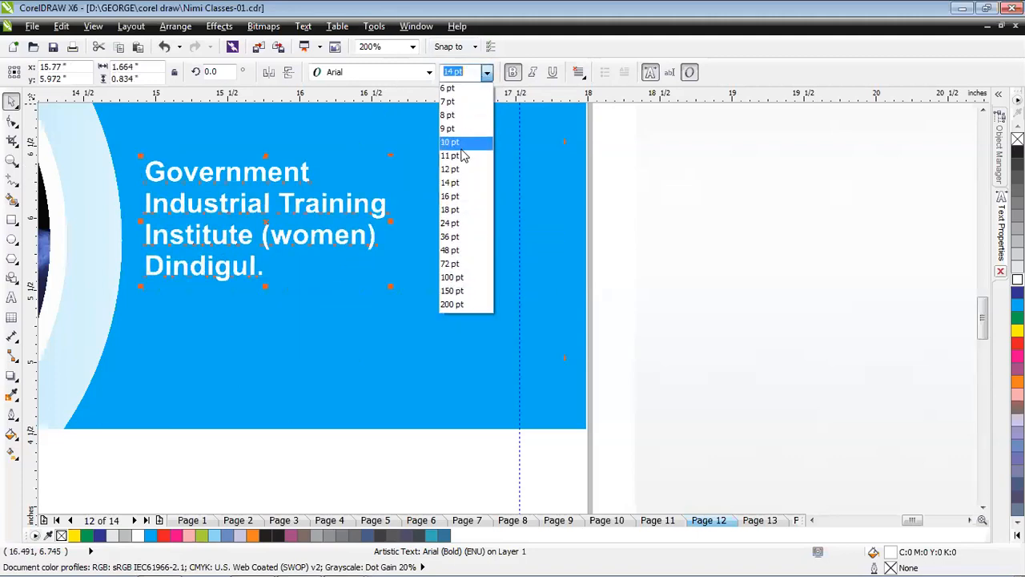
pyautogui.click(450, 197)
pyautogui.moveTo(217, 208); pyautogui.dragTo(243, 232)
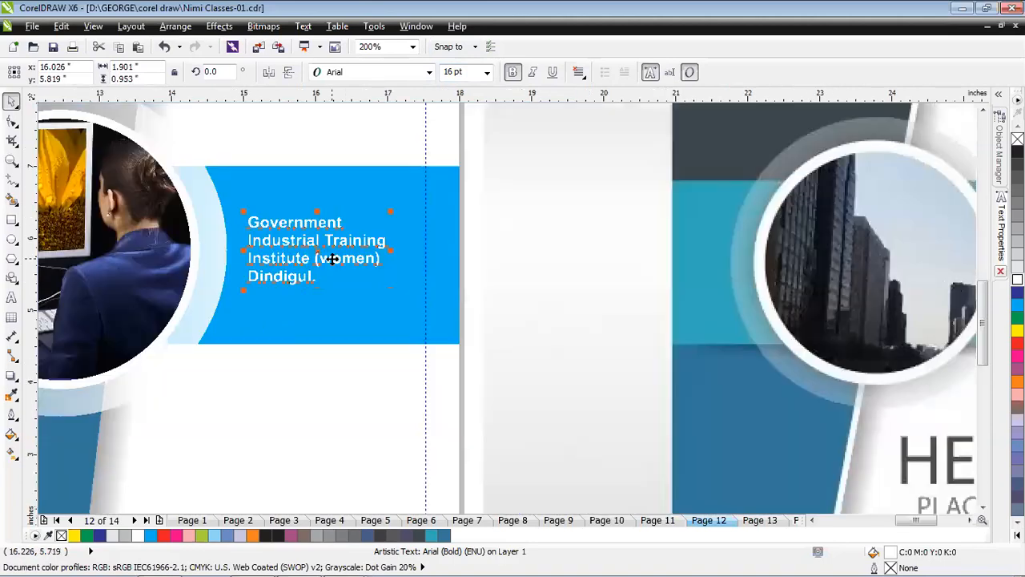
pyautogui.scroll(-2, 331, 259)
pyautogui.click(323, 399)
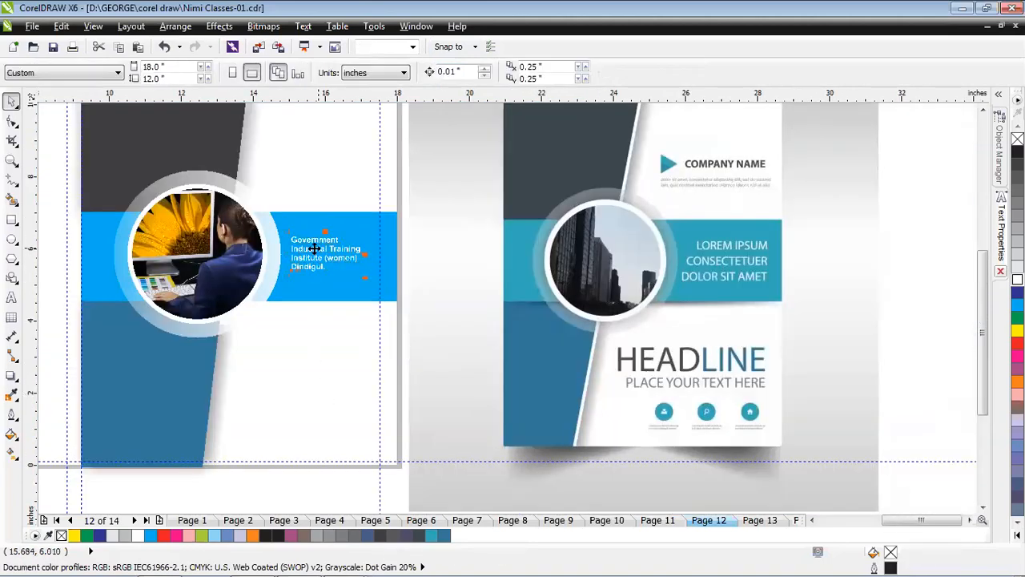
# - Place a black copy of the institute text in the white area above the blue band
pyautogui.click(313, 249)
pyautogui.hotkey('ctrl', 'd')
pyautogui.moveTo(321, 245); pyautogui.dragTo(312, 160)
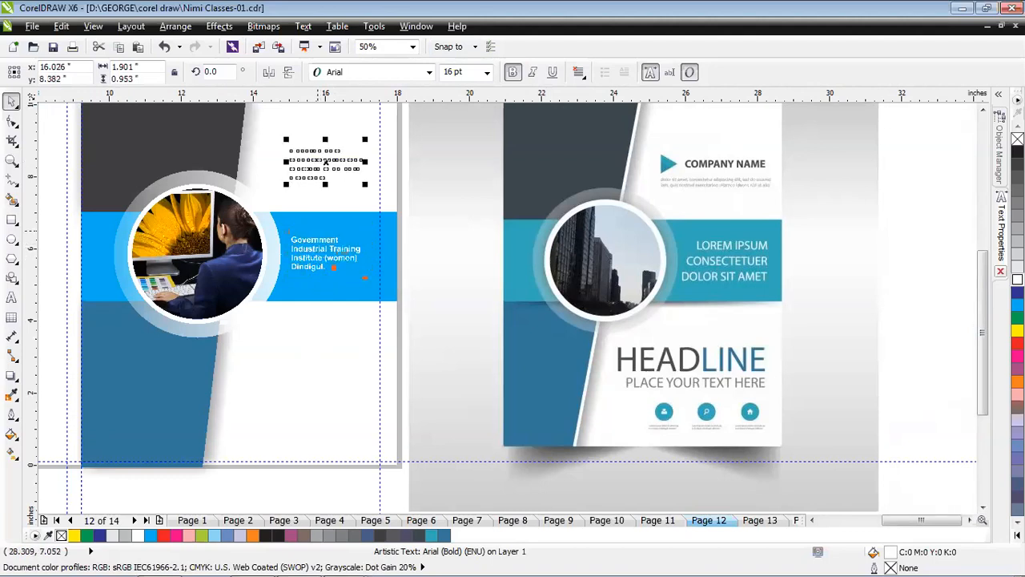
pyautogui.click(455, 185)
# - Replace the copied text with "DESKTOP PUBLISHING OPERATOR", one word per line
pyautogui.scroll(1, 296, 254)
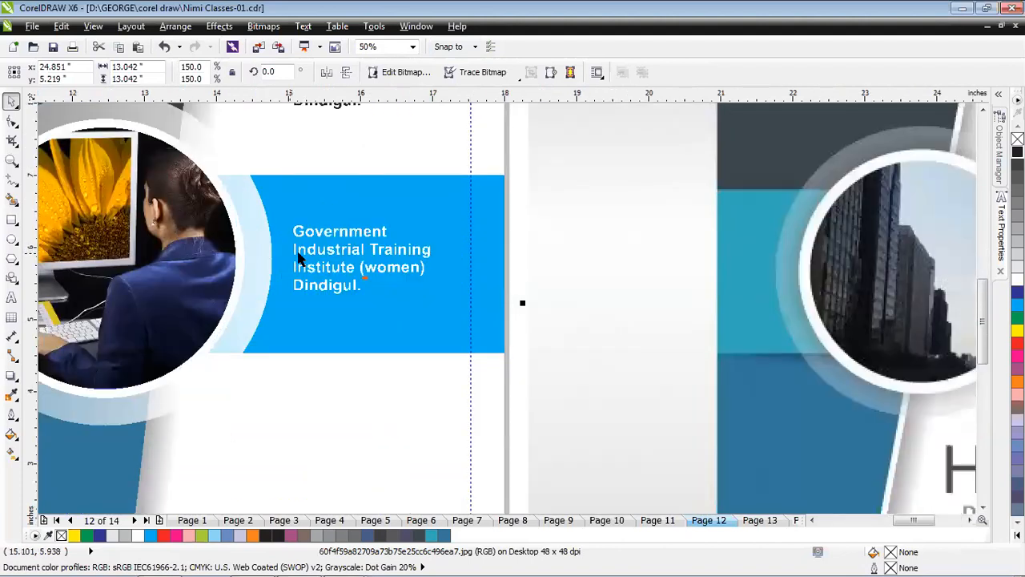
pyautogui.click(982, 112)
pyautogui.click(982, 112)
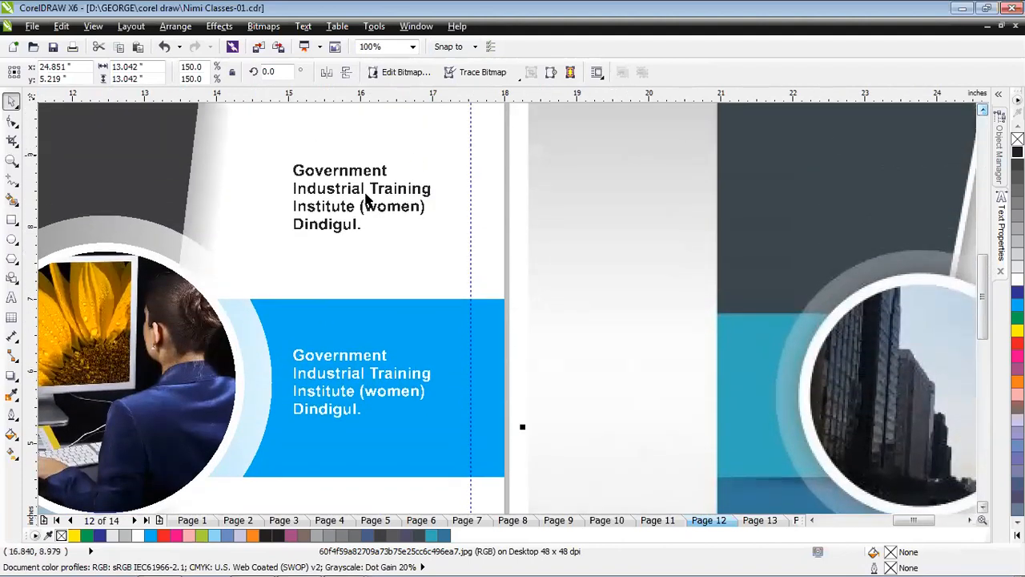
pyautogui.click(349, 200)
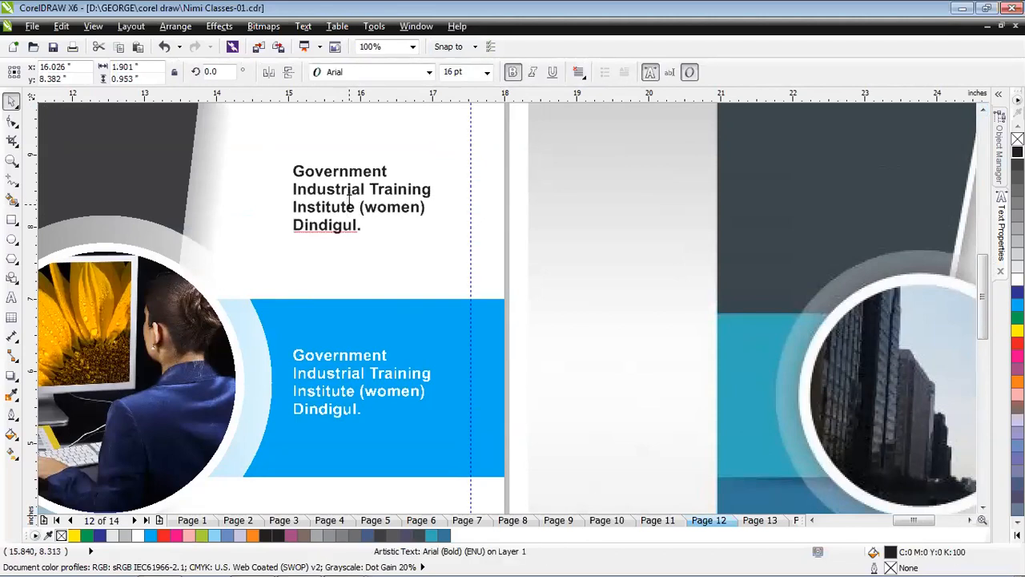
pyautogui.hotkey('ctrl', 'a')
pyautogui.write('DESKTOP')
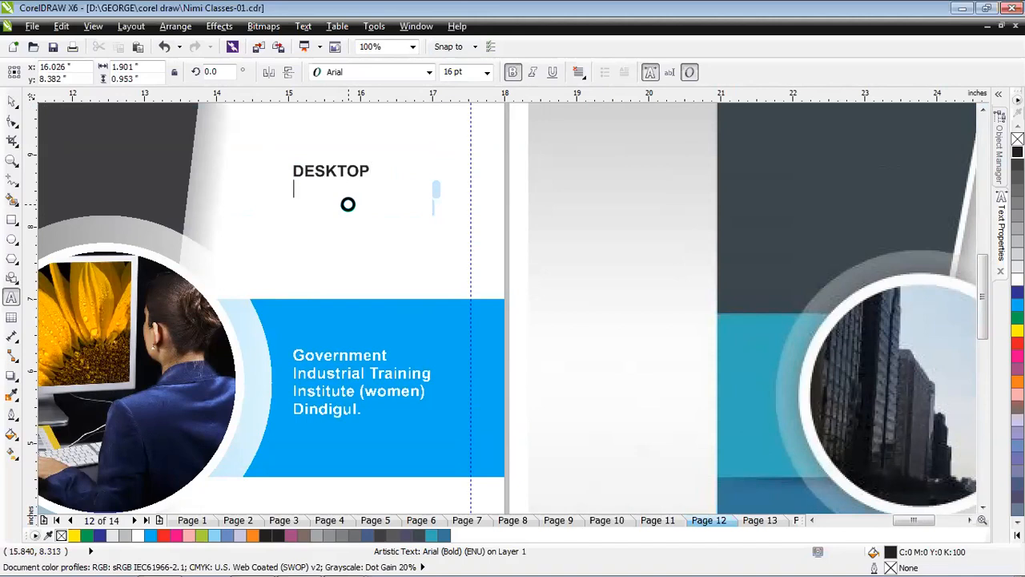
pyautogui.press('Return')
pyautogui.write('PUBLISHIN')
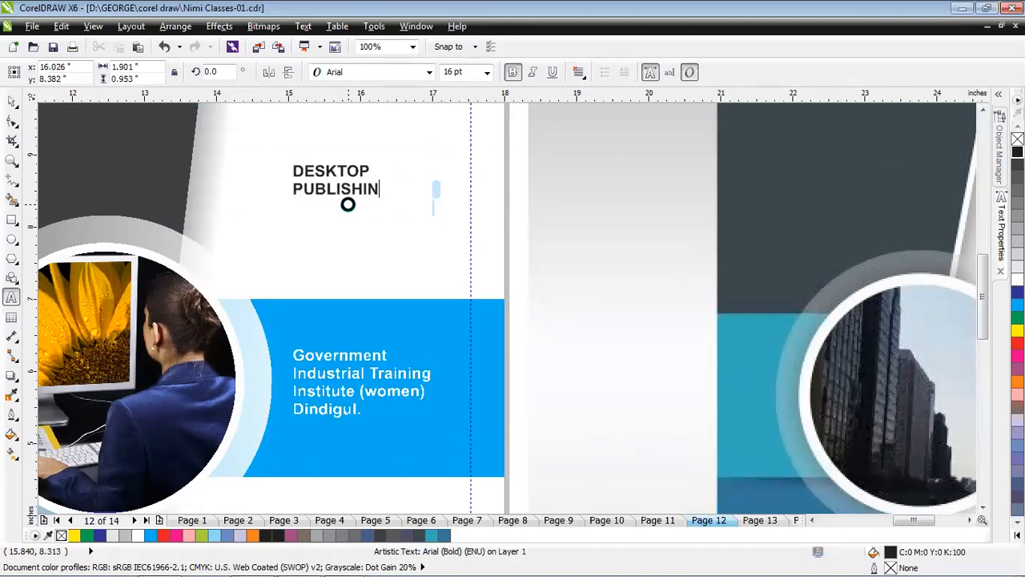
pyautogui.write('OPERATOR')
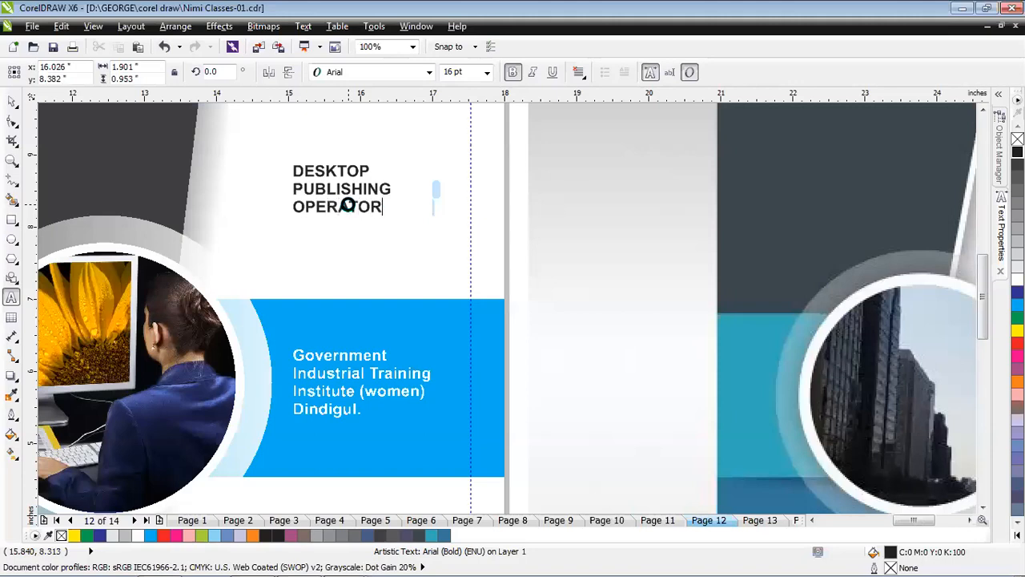
# - Enlarge the DESKTOP PUBLISHING OPERATOR title to about 34 pt and position it in the white area beside the dark shape
pyautogui.click(12, 102)
pyautogui.moveTo(312, 188); pyautogui.dragTo(300, 144)
pyautogui.moveTo(385, 185); pyautogui.dragTo(416, 225)
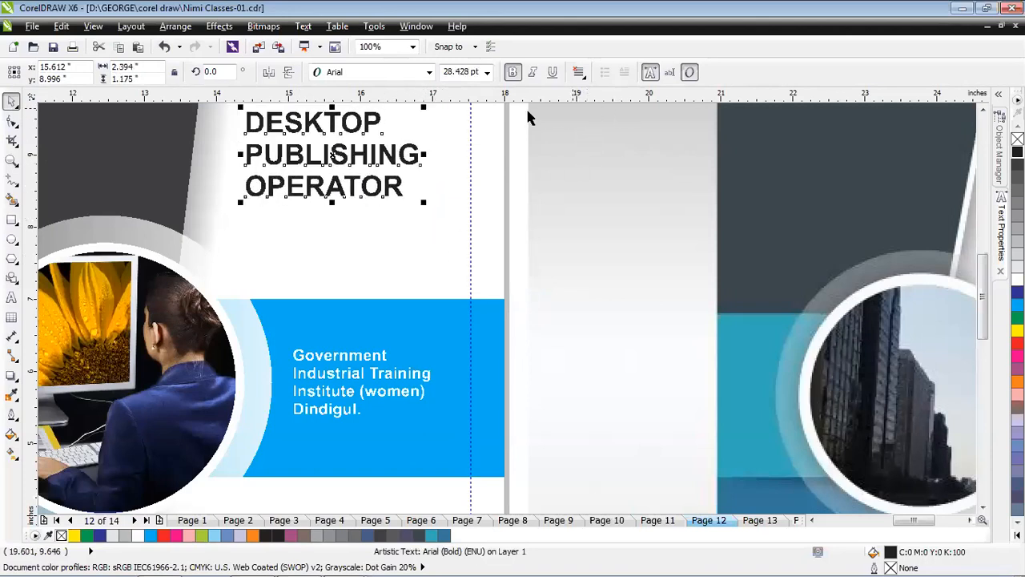
pyautogui.scroll(4, 444, 218)
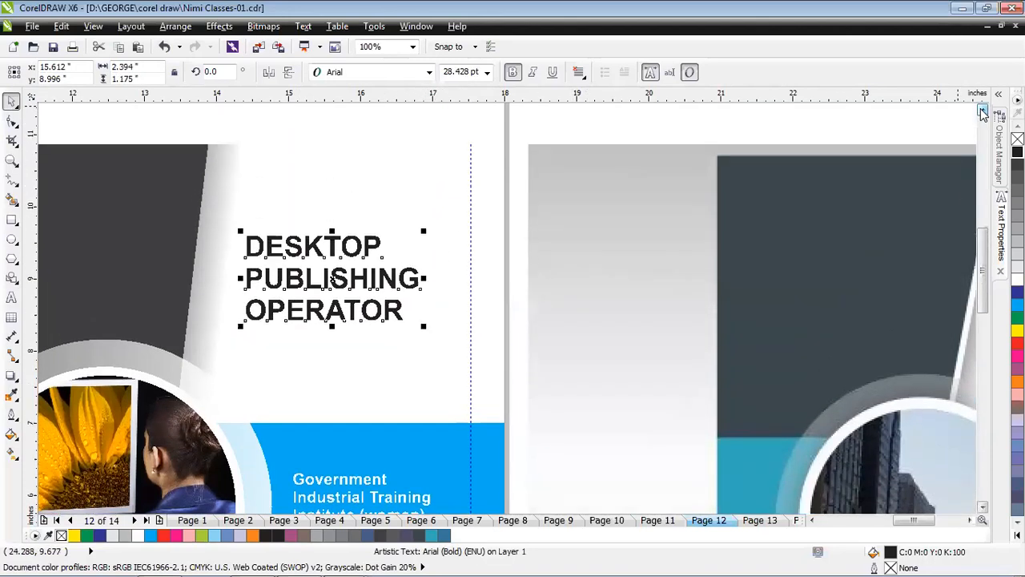
pyautogui.scroll(-2, 444, 218)
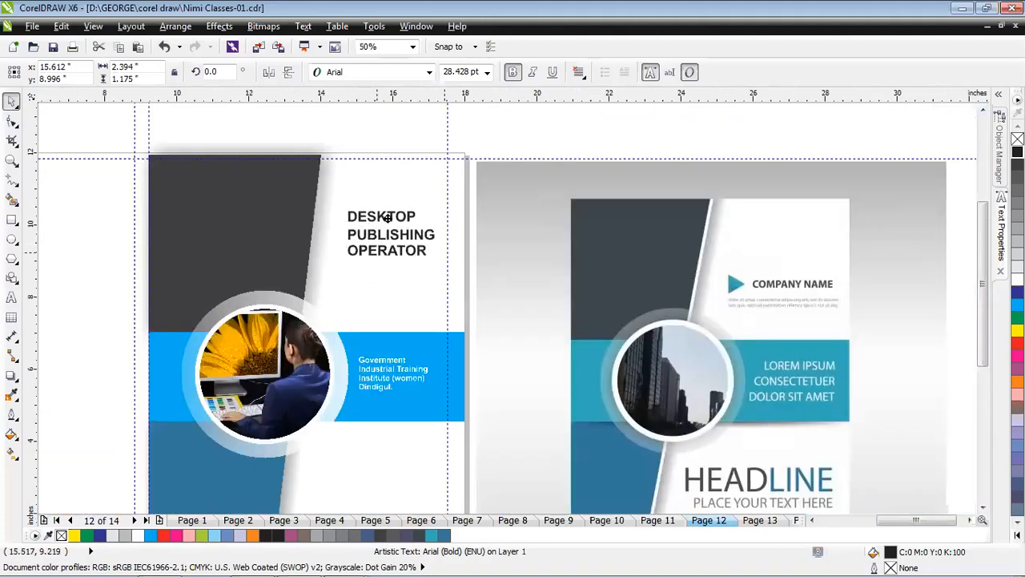
pyautogui.moveTo(385, 194); pyautogui.dragTo(374, 189)
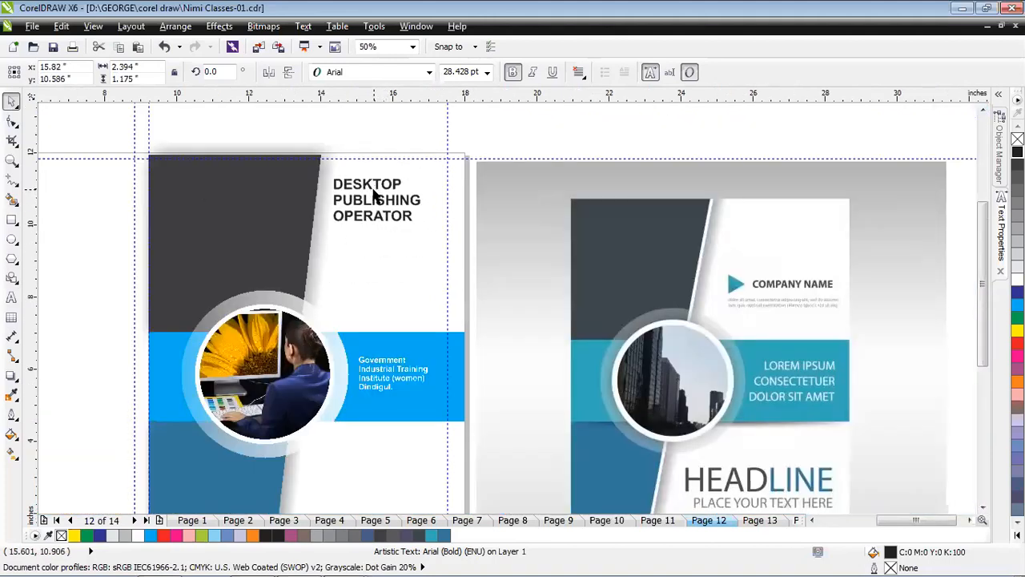
pyautogui.moveTo(425, 227); pyautogui.dragTo(432, 236)
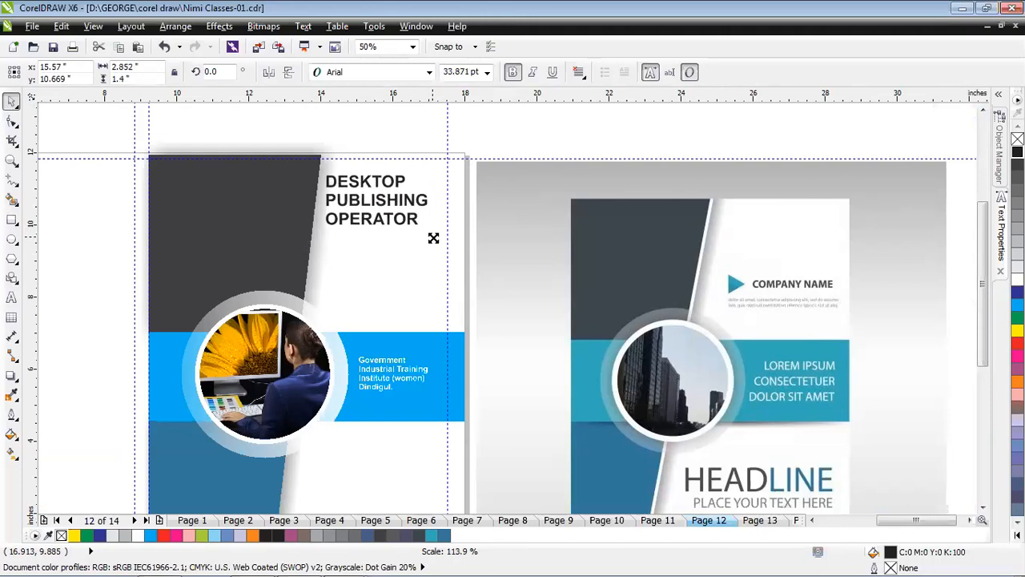
pyautogui.moveTo(369, 209); pyautogui.dragTo(367, 207)
pyautogui.click(371, 270)
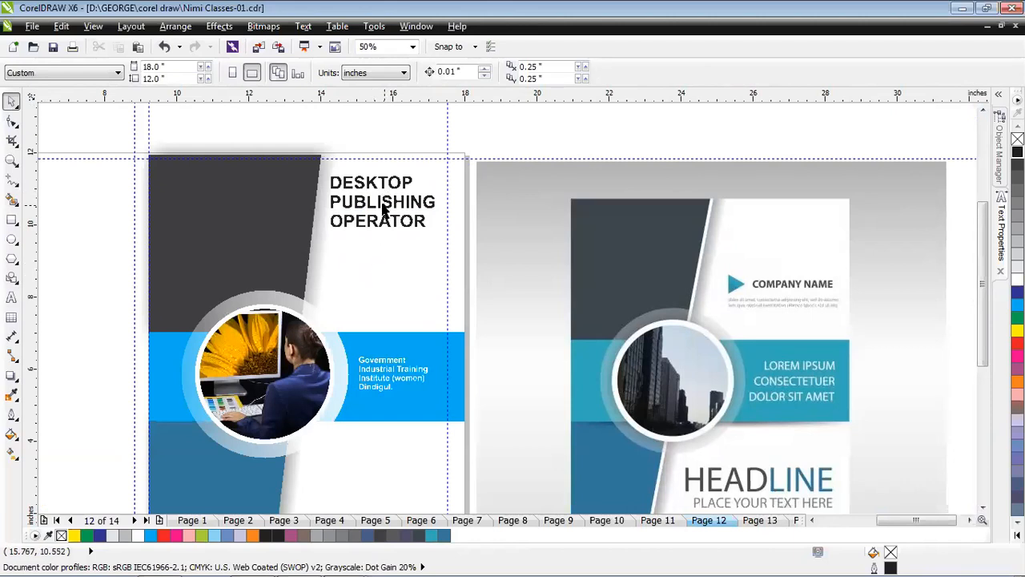
pyautogui.moveTo(384, 206); pyautogui.dragTo(386, 210)
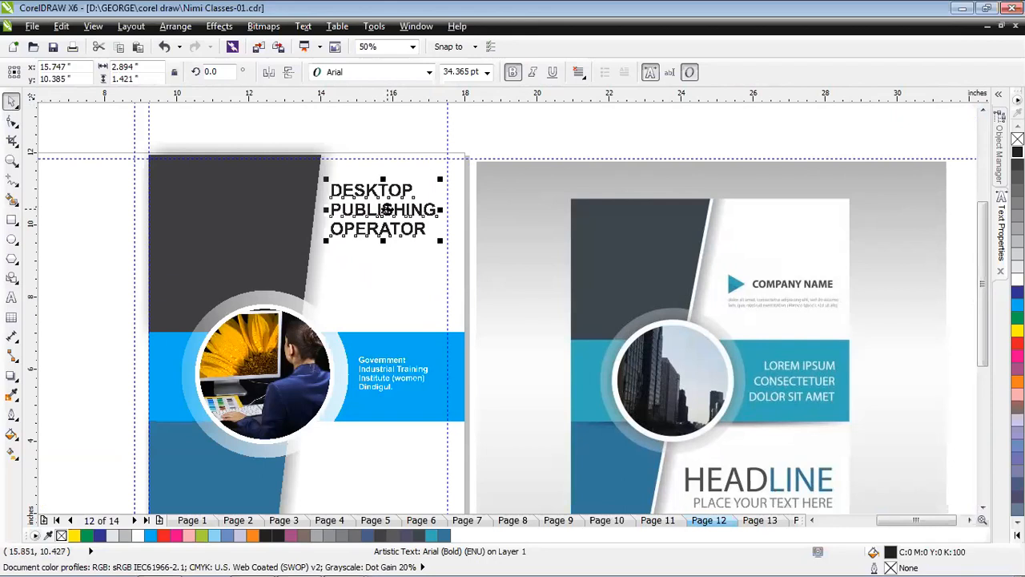
pyautogui.click(404, 254)
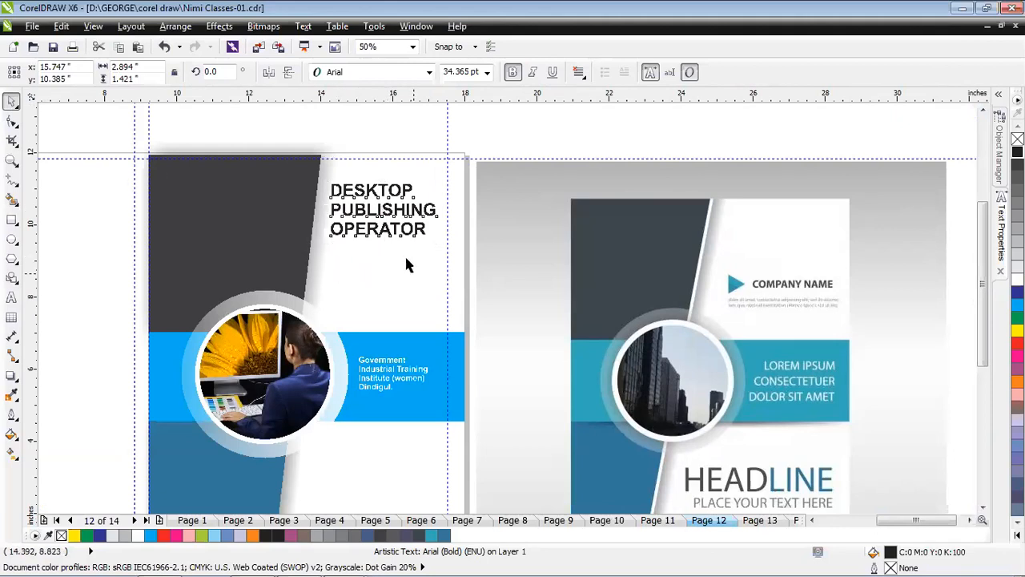
# - Place a copy of the title directly below it and replace the copy's text with "2019-2020"
pyautogui.click(393, 215)
pyautogui.moveTo(393, 215); pyautogui.dragTo(386, 288)
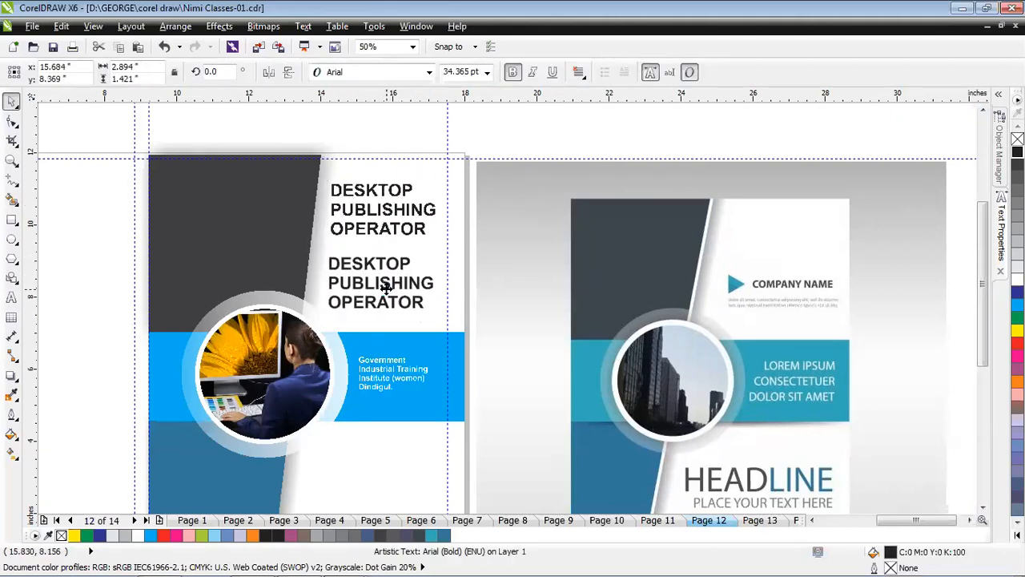
pyautogui.press('F8')
pyautogui.hotkey('ctrl', 'a')
pyautogui.write('2019-220')
pyautogui.press('BackSpace')
pyautogui.press('BackSpace')
pyautogui.write('02')
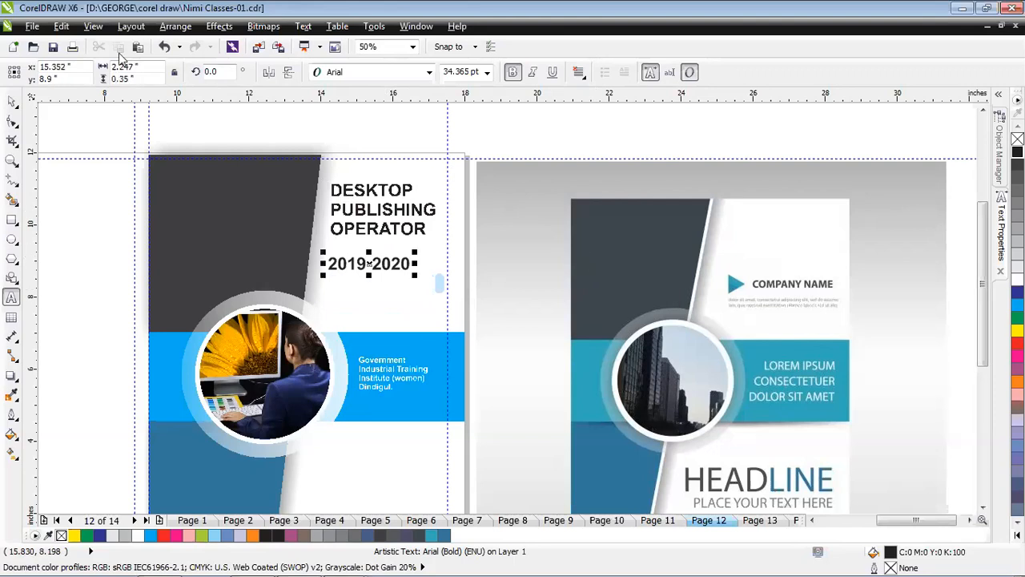
# - Colour the "2019-2020" text red and set its font size to 18 pt
pyautogui.click(11, 102)
pyautogui.click(1017, 342)
pyautogui.doubleClick(462, 71)
pyautogui.write('15')
pyautogui.press('Return')
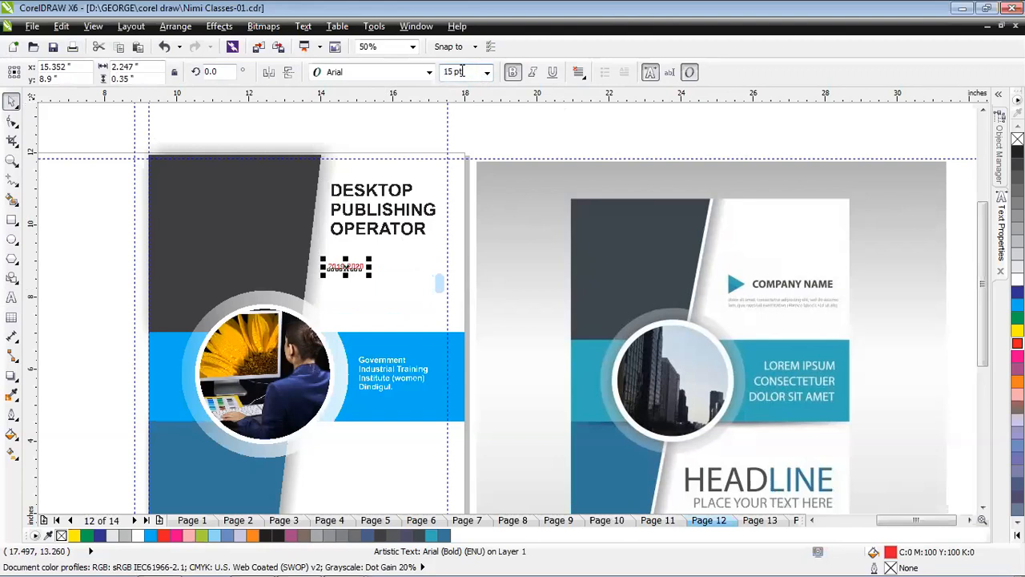
pyautogui.moveTo(472, 77); pyautogui.dragTo(319, 72)
pyautogui.write('18')
pyautogui.press('Return')
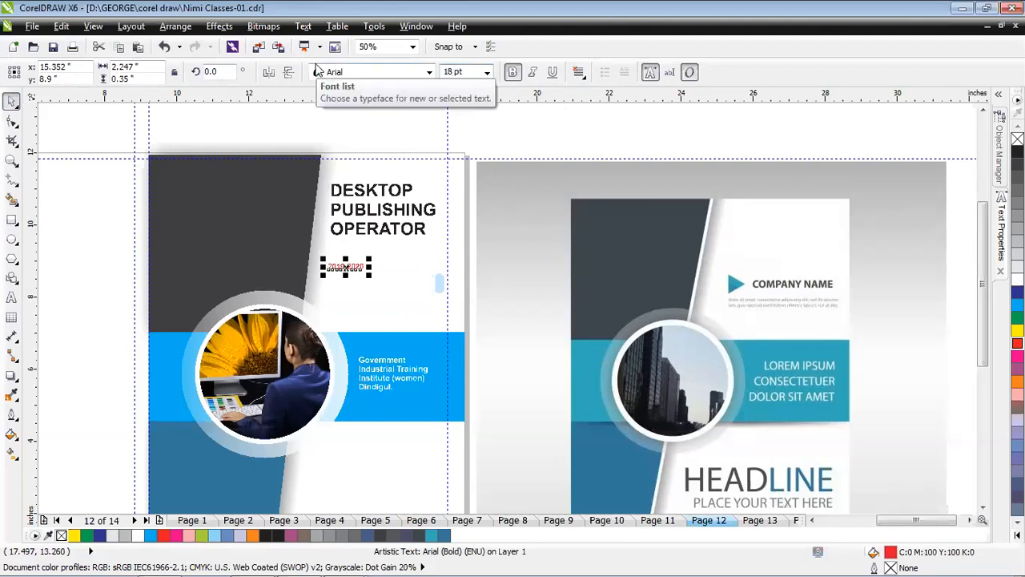
# - Move the red 2019-2020 text up close beneath the DESKTOP PUBLISHING OPERATOR title and centre-align the title's lines
pyautogui.click(359, 293)
pyautogui.moveTo(349, 266); pyautogui.dragTo(375, 243)
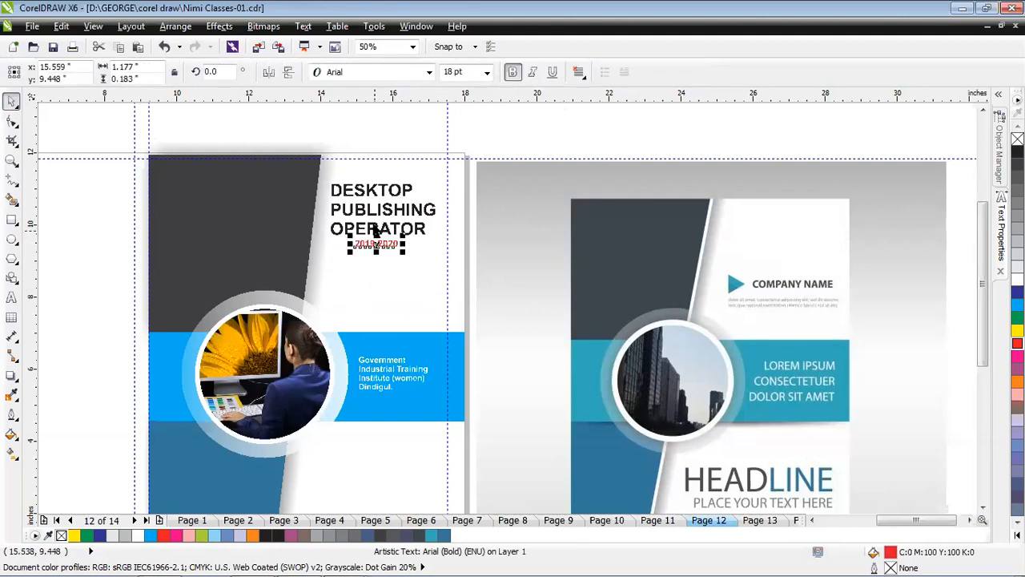
pyautogui.click(374, 225)
pyautogui.click(578, 73)
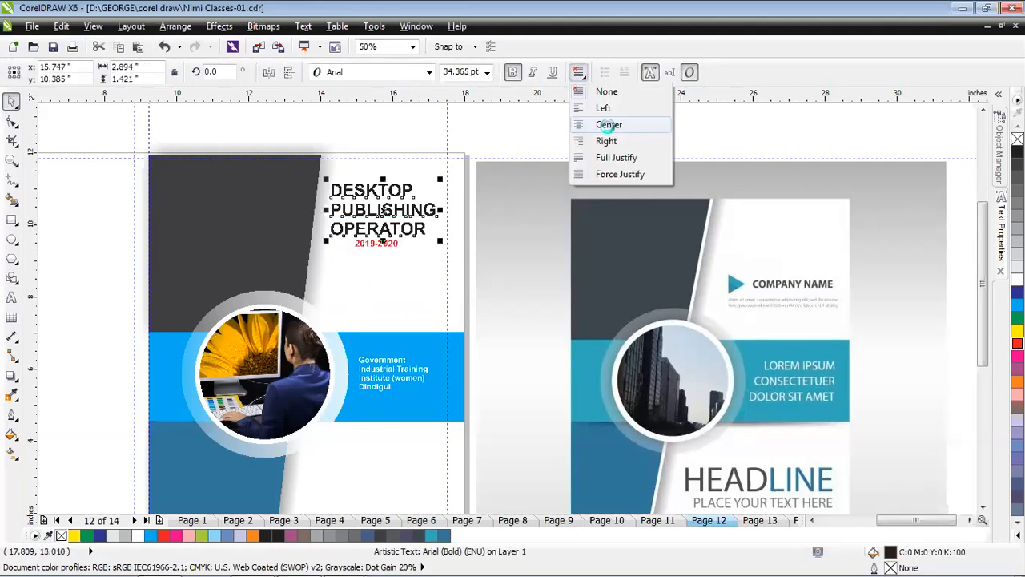
pyautogui.click(609, 125)
pyautogui.click(370, 225)
pyautogui.scroll(2, 407, 230)
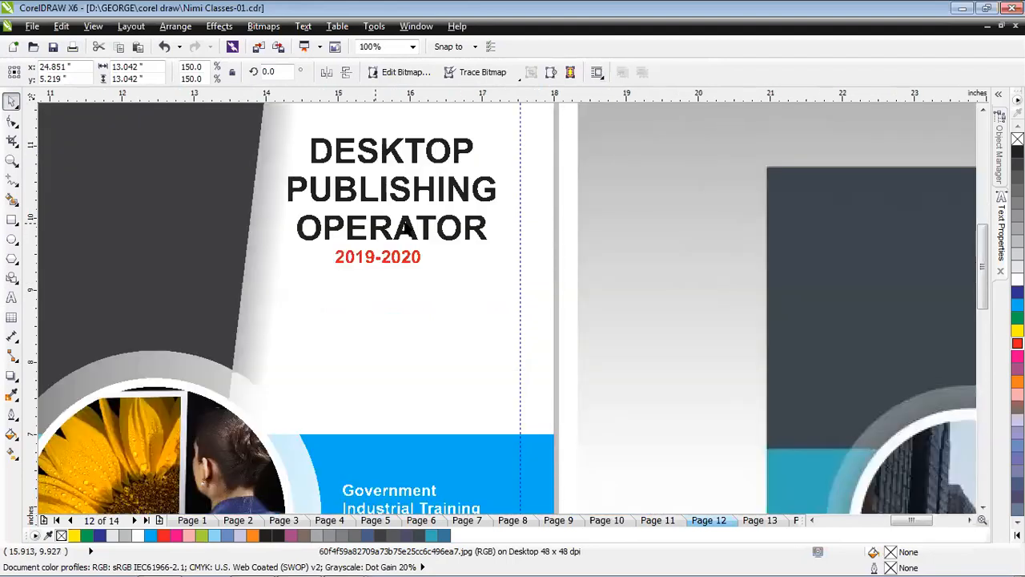
pyautogui.scroll(-2, 406, 229)
pyautogui.click(401, 220)
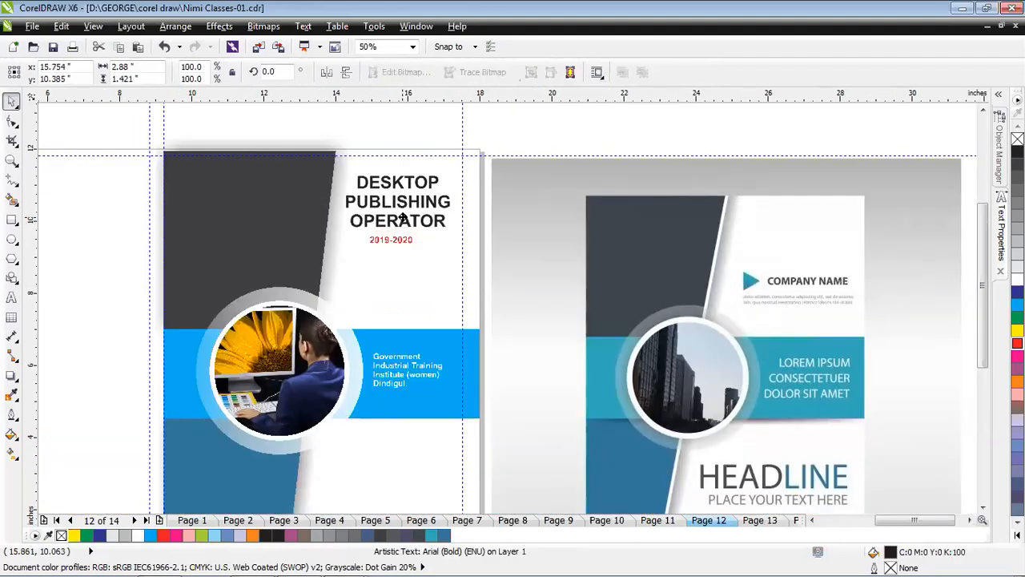
# - Place the 2019-2020 text directly under OPERATOR and set its font size to 22 pt
pyautogui.click(395, 261)
pyautogui.moveTo(391, 239); pyautogui.dragTo(423, 249)
pyautogui.click(452, 74)
pyautogui.write('22')
pyautogui.press('Return')
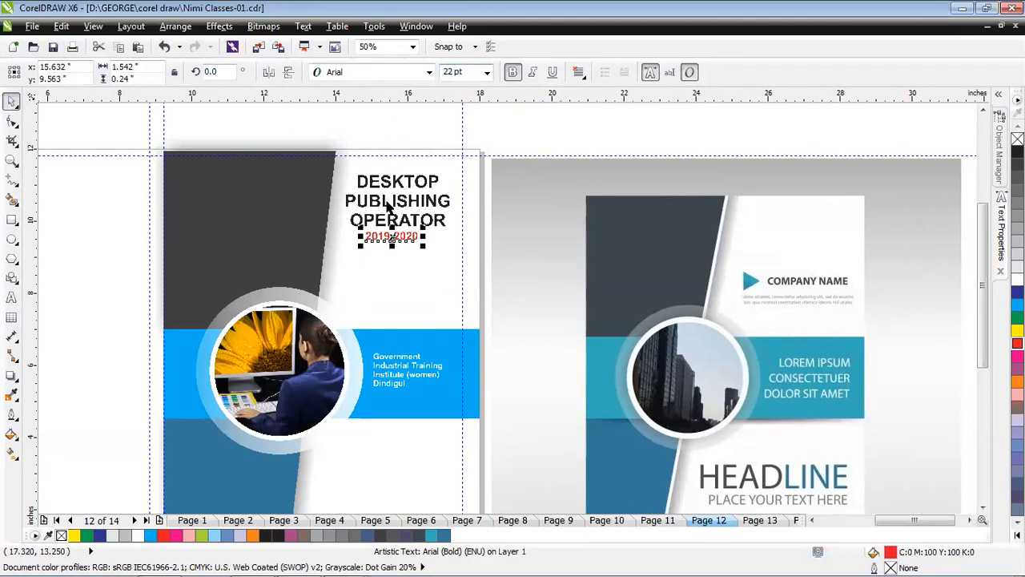
pyautogui.scroll(3, 387, 207)
pyautogui.scroll(-1, 428, 344)
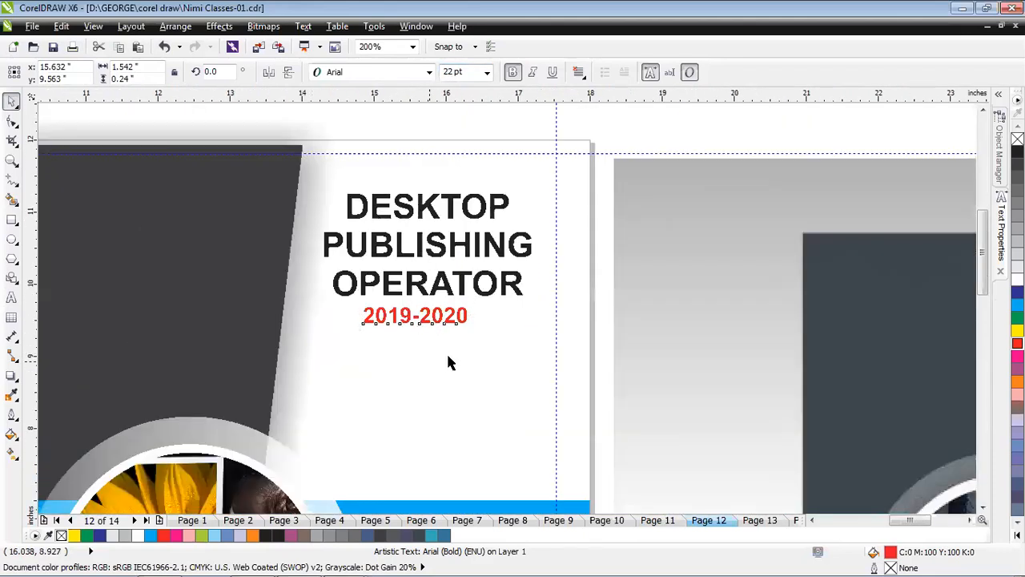
pyautogui.click(447, 354)
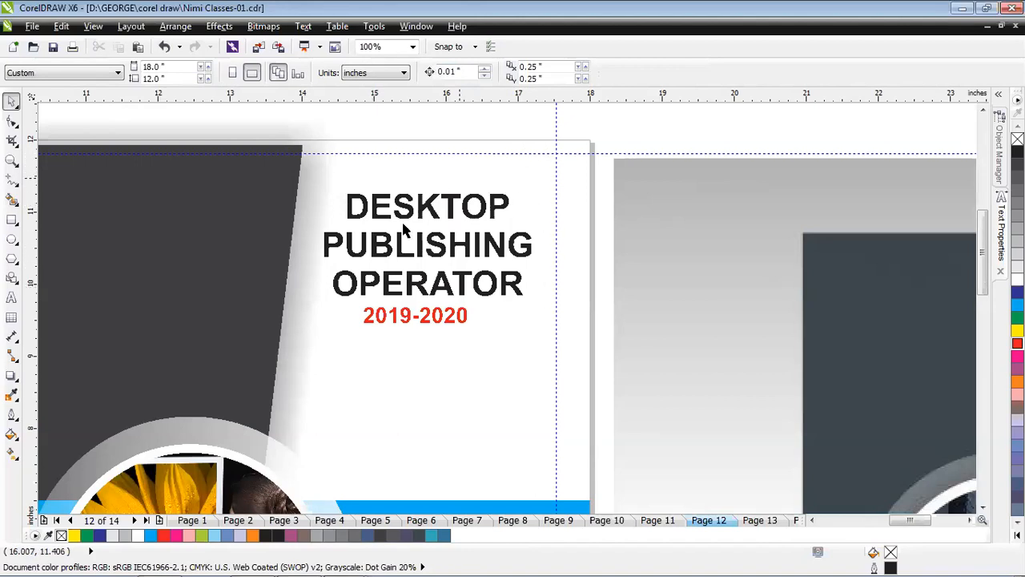
# - Nudge the title slightly up and centre the 2019-2020 text beneath it
pyautogui.moveTo(428, 245)
pyautogui.mouseDown()
pyautogui.moveTo(431, 207)
pyautogui.moveTo(425, 242)
pyautogui.mouseUp()
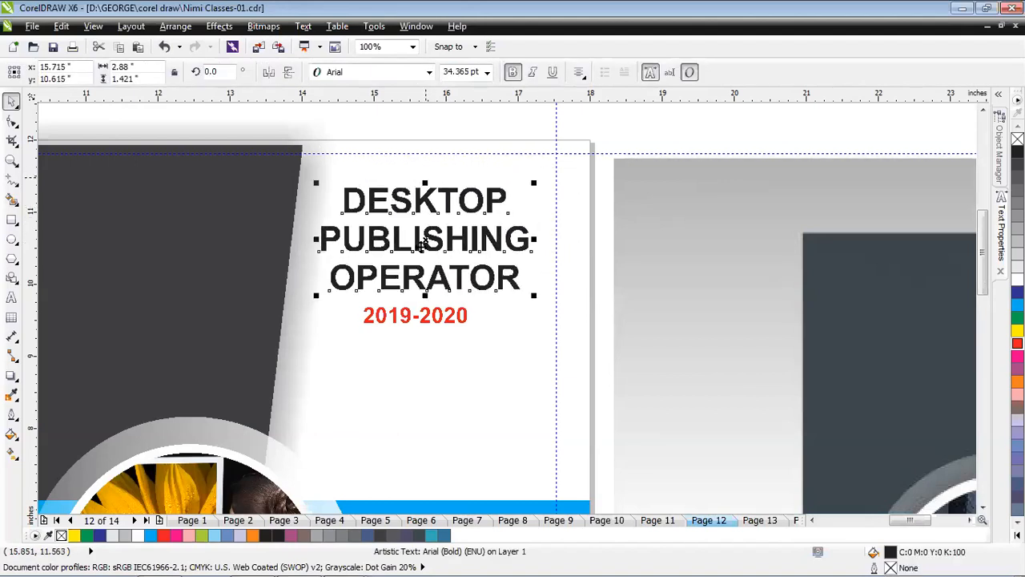
pyautogui.click(411, 322)
pyautogui.moveTo(411, 322); pyautogui.dragTo(418, 321)
pyautogui.click(446, 364)
pyautogui.scroll(-1, 446, 366)
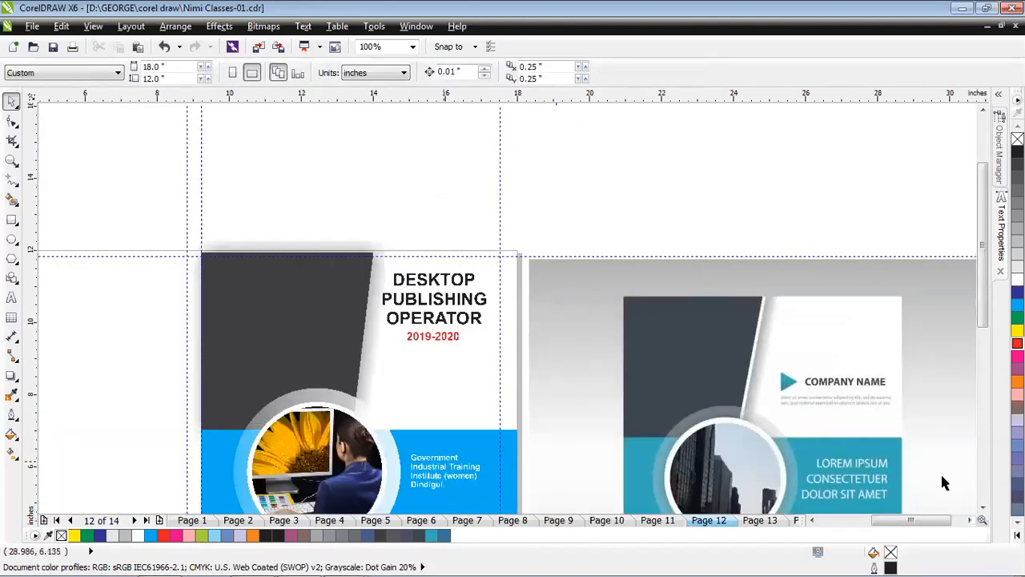
# - Place a copy of the 2019-2020 text in the white area below the blue band and replace its text with "ANNUAL PATTERN"
pyautogui.click(981, 508)
pyautogui.click(982, 508)
pyautogui.click(981, 508)
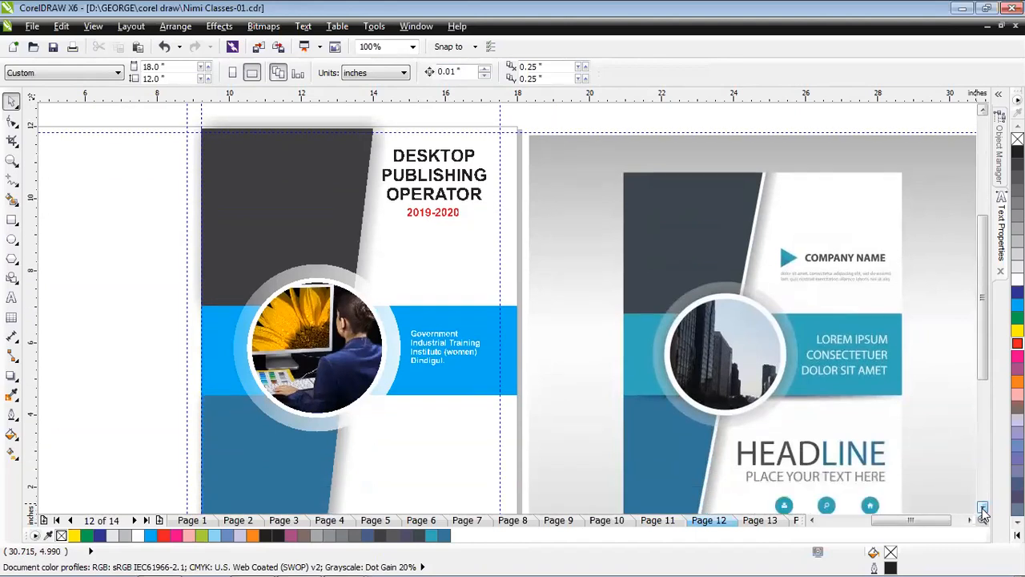
pyautogui.click(981, 509)
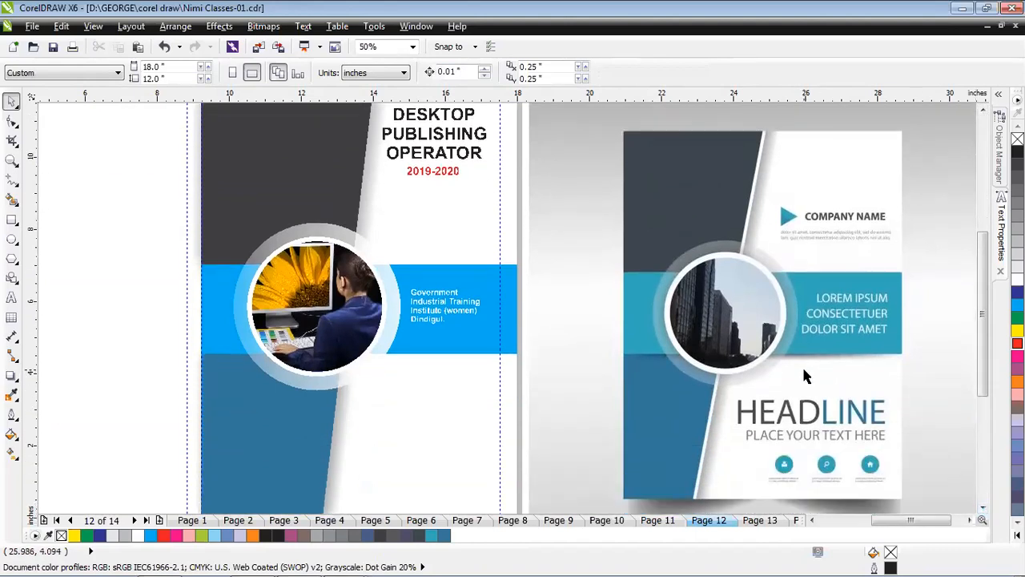
pyautogui.click(466, 134)
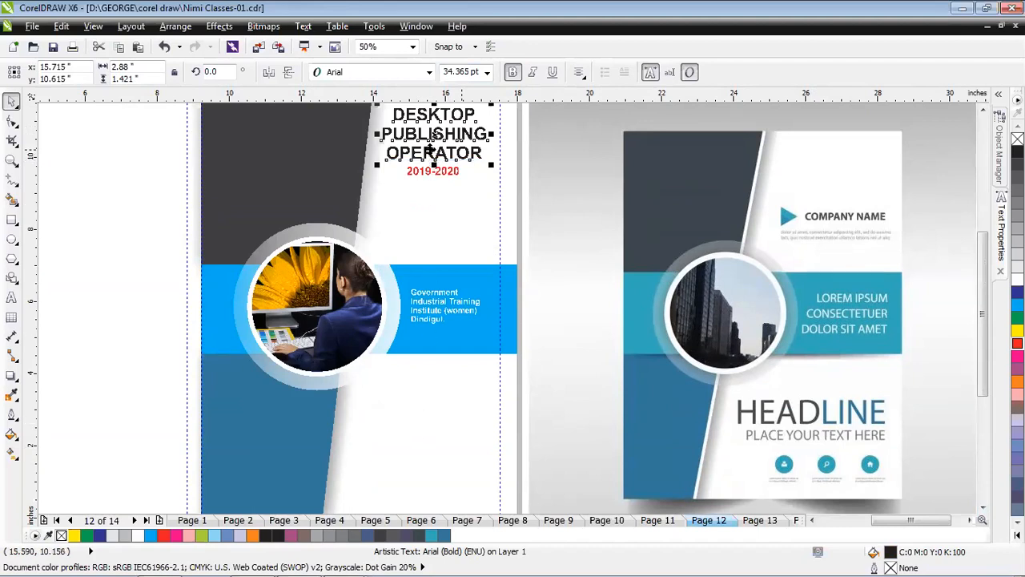
pyautogui.click(439, 172)
pyautogui.moveTo(447, 174); pyautogui.dragTo(421, 430)
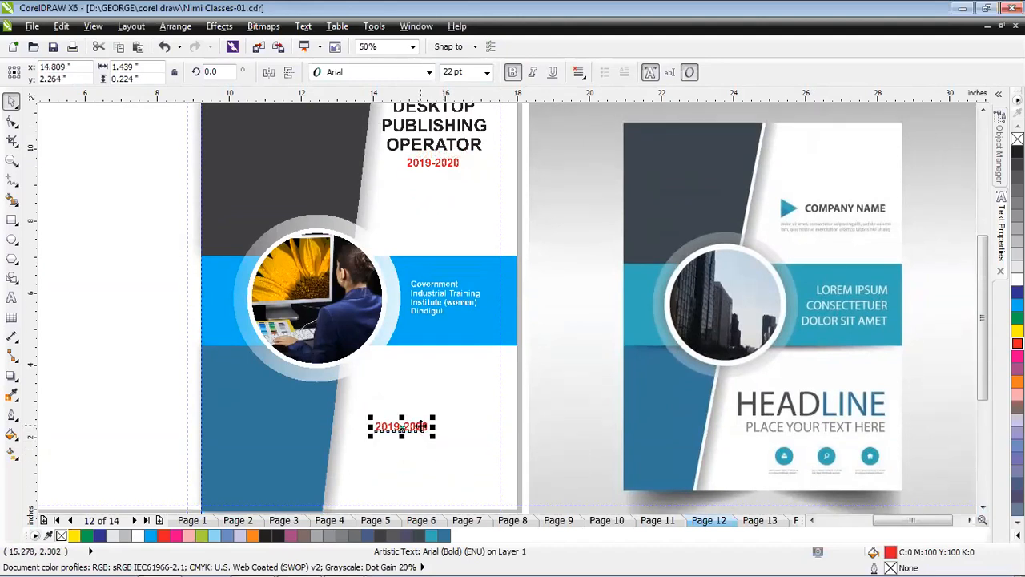
pyautogui.doubleClick(421, 427)
pyautogui.write('ANNUAL PATTERN')
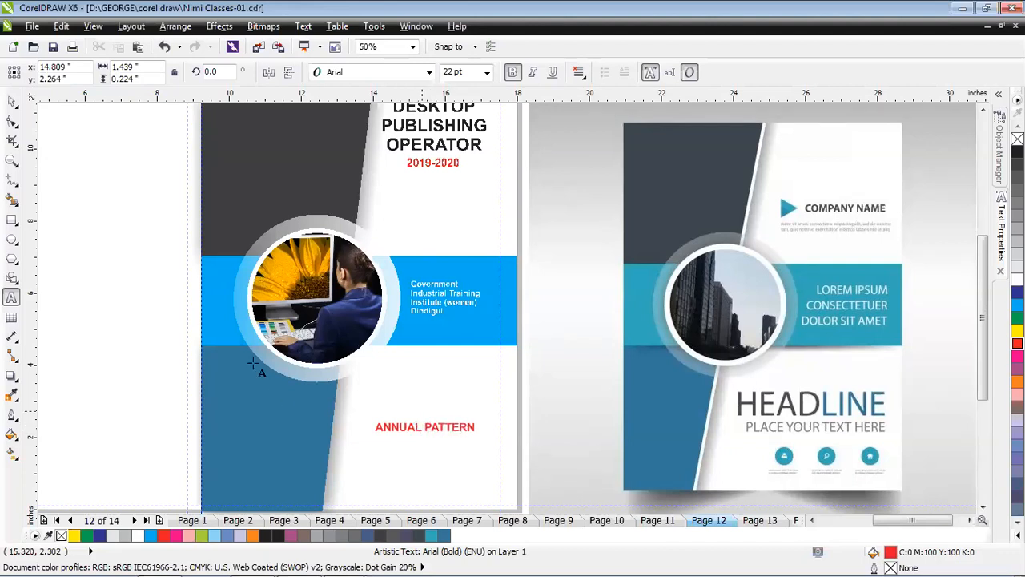
pyautogui.click(11, 102)
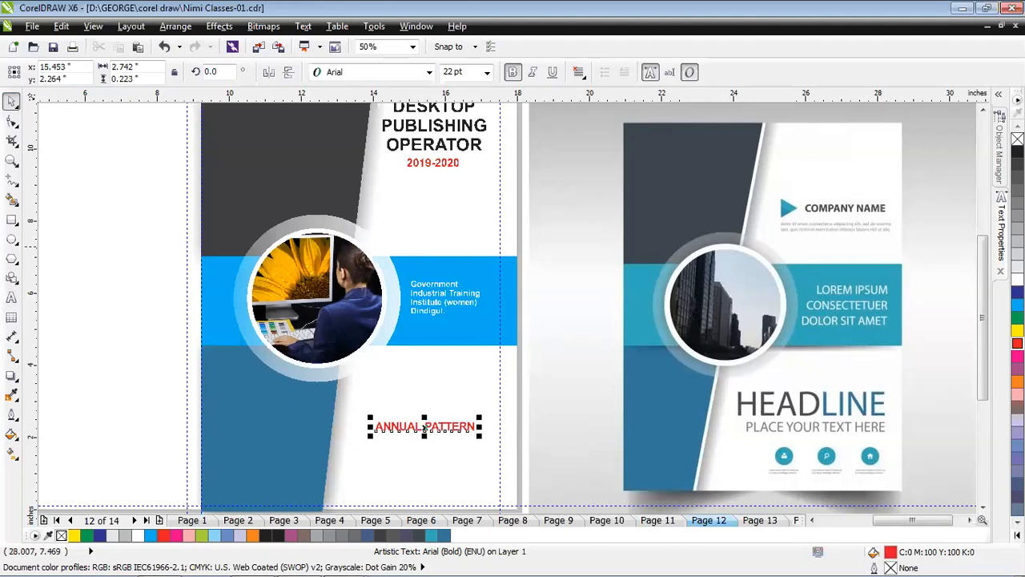
# - Enlarge the ANNUAL PATTERN text to about 29 pt and position it in the cover's lower white area
pyautogui.scroll(-3, 980, 513)
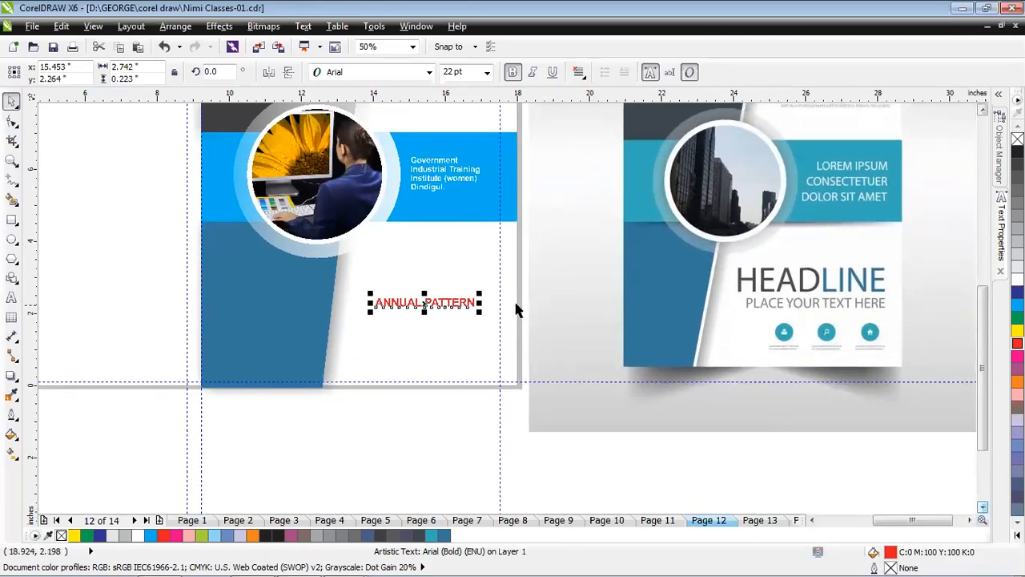
pyautogui.press('Escape')
pyautogui.moveTo(448, 311); pyautogui.dragTo(459, 327)
pyautogui.moveTo(379, 321); pyautogui.dragTo(364, 313)
pyautogui.moveTo(438, 337); pyautogui.dragTo(422, 326)
# - Colour only the word ANNUAL 90% black
pyautogui.press('F8')
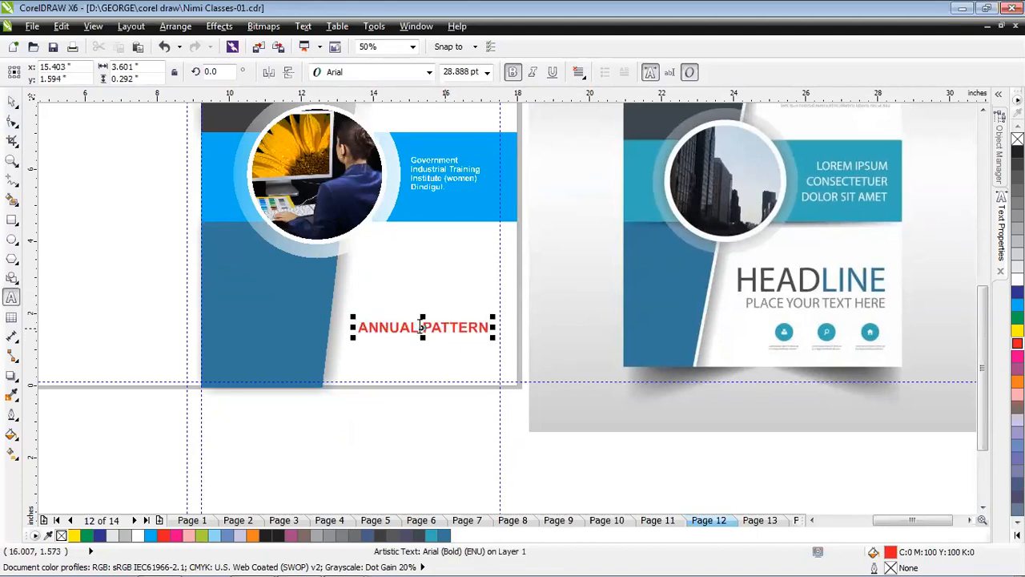
pyautogui.moveTo(358, 326); pyautogui.dragTo(422, 331)
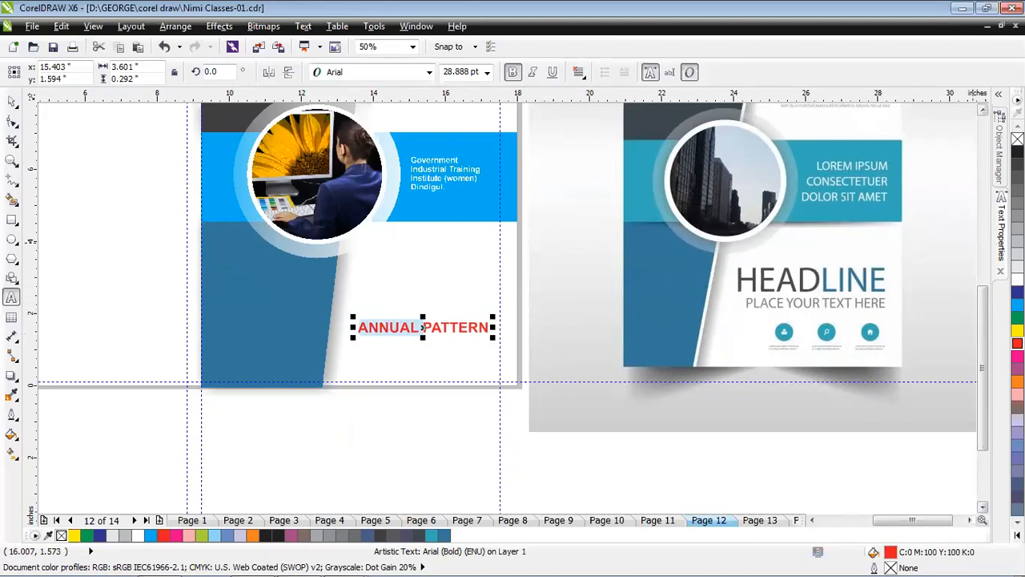
pyautogui.click(1017, 165)
pyautogui.click(11, 102)
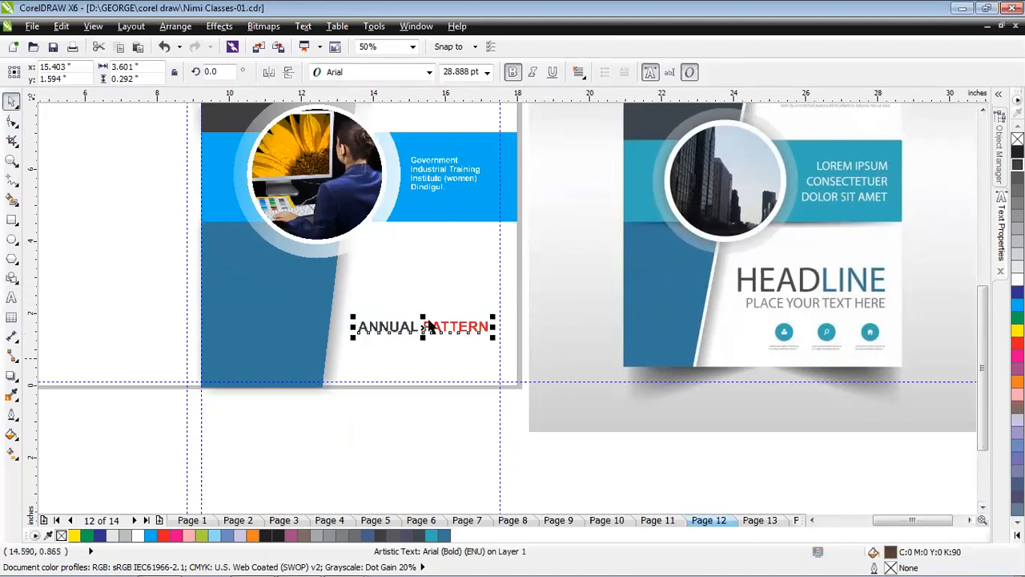
# - Stretch the ANNUAL PATTERN text vertically to about 0.4 inches high and move it slightly up
pyautogui.moveTo(421, 315); pyautogui.dragTo(423, 313)
pyautogui.click(431, 357)
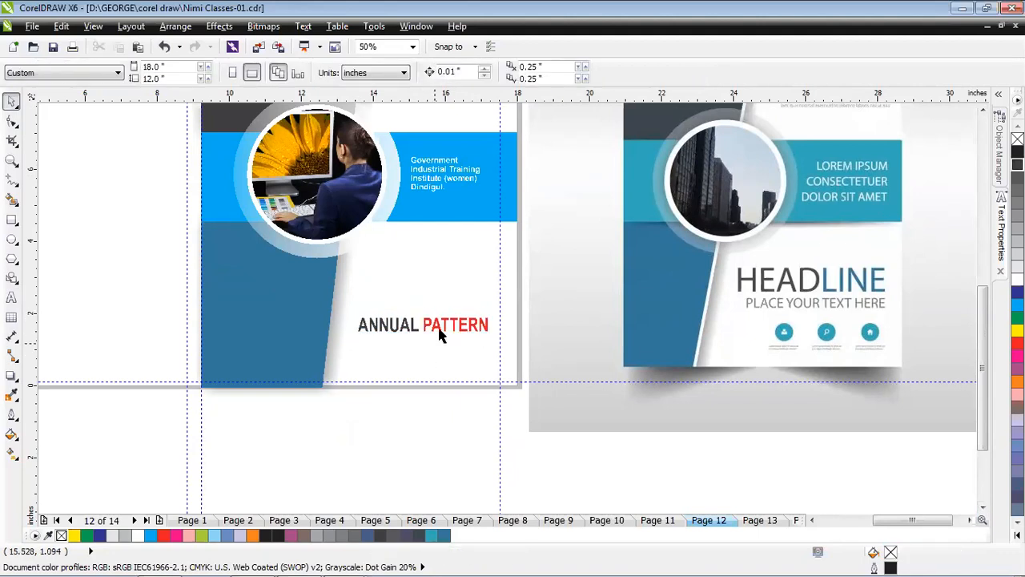
pyautogui.click(433, 326)
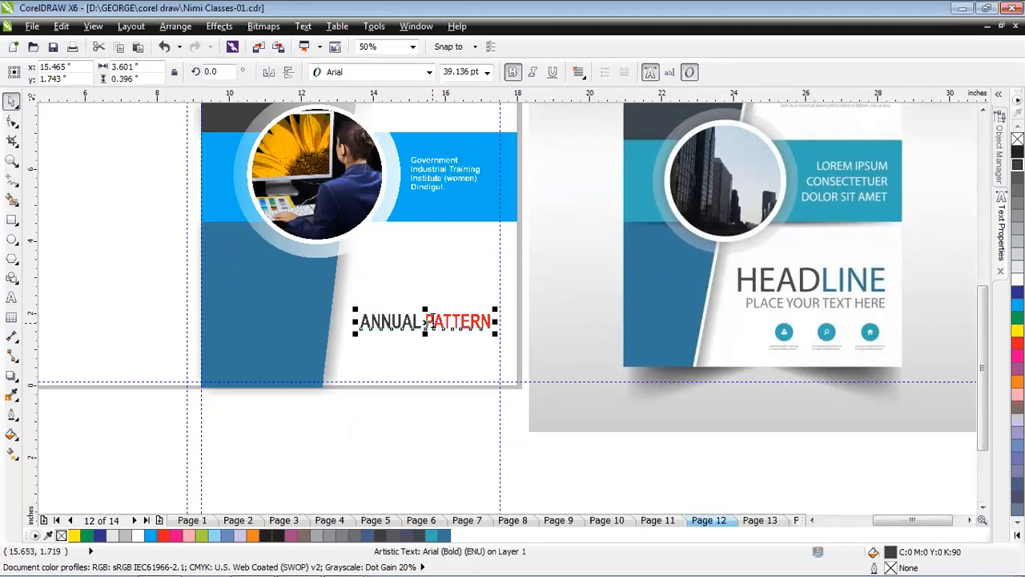
# - Try a purple fill of C:60 M:60 Y:0 K:0 on the word PATTERN
pyautogui.doubleClick(427, 321)
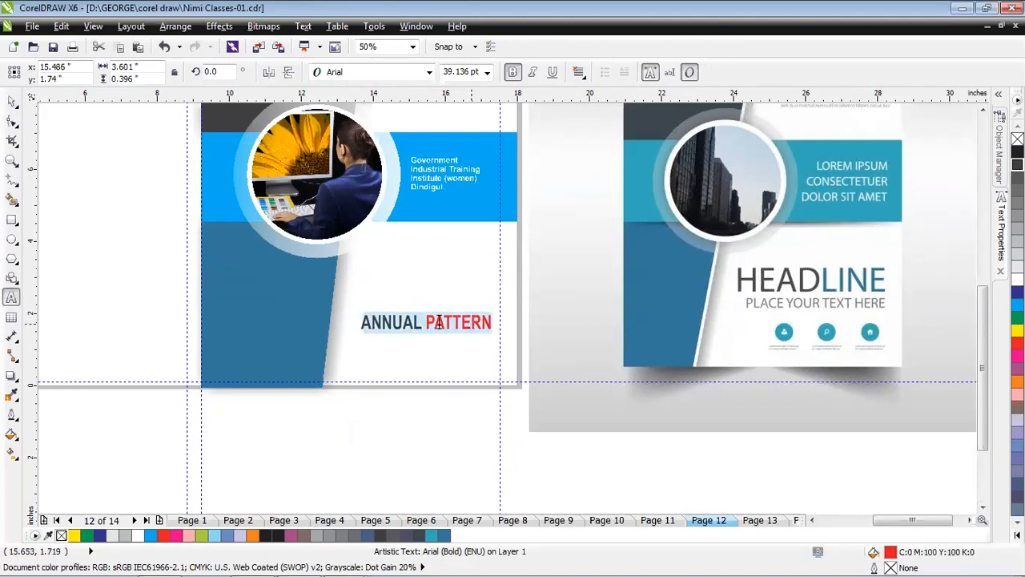
pyautogui.doubleClick(469, 322)
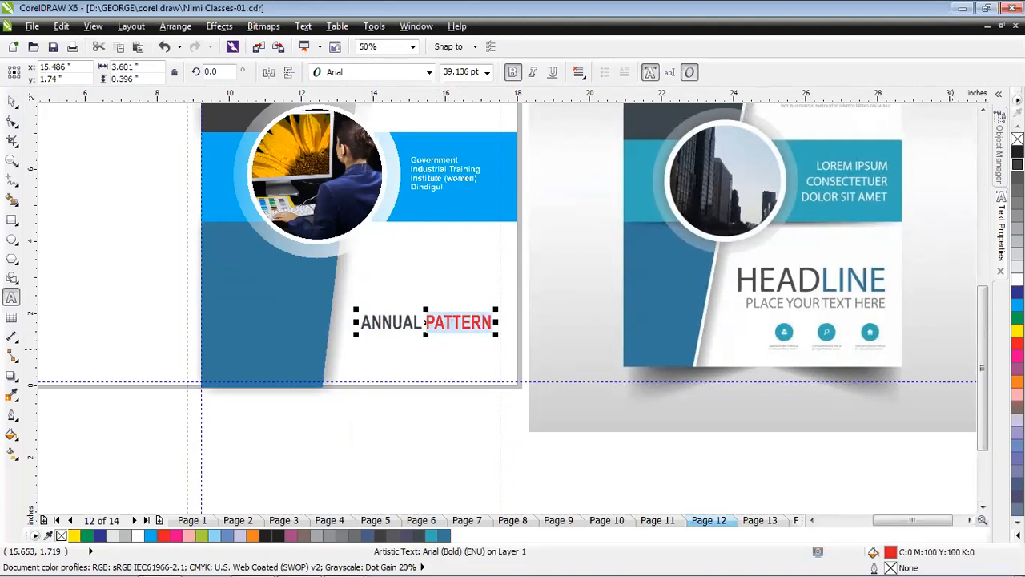
pyautogui.click(1017, 446)
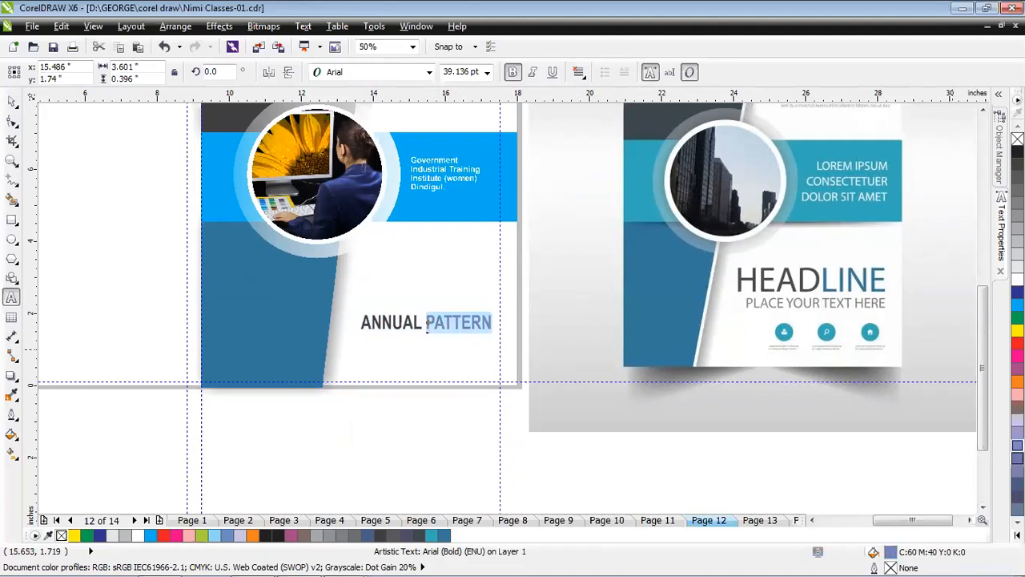
pyautogui.click(1017, 458)
pyautogui.click(472, 322)
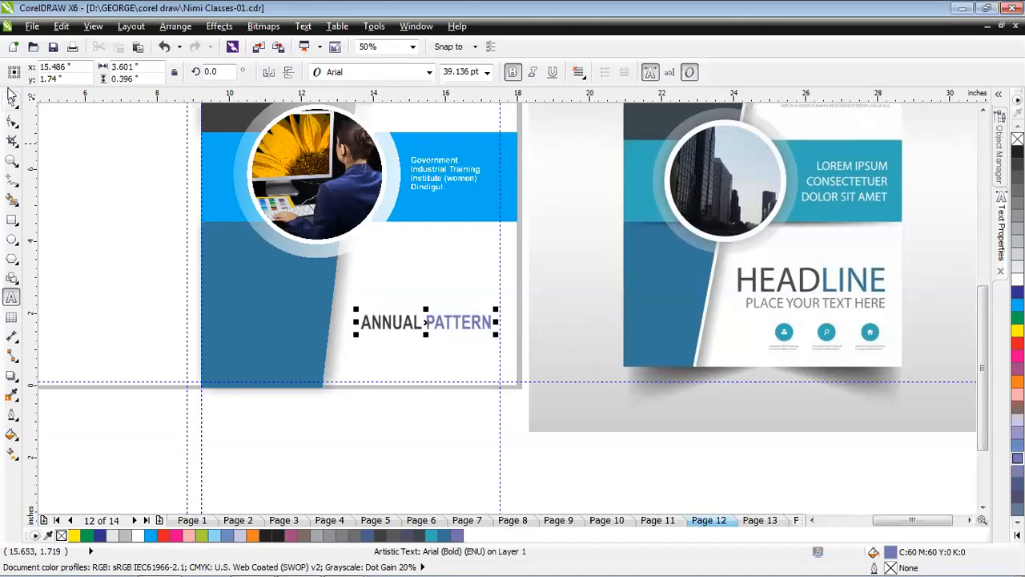
pyautogui.click(11, 102)
# - Move the ANNUAL PATTERN text a little higher in the lower white area
pyautogui.click(452, 327)
pyautogui.click(453, 304)
pyautogui.moveTo(452, 304); pyautogui.dragTo(453, 324)
pyautogui.click(471, 321)
pyautogui.click(470, 339)
pyautogui.scroll(1, 454, 348)
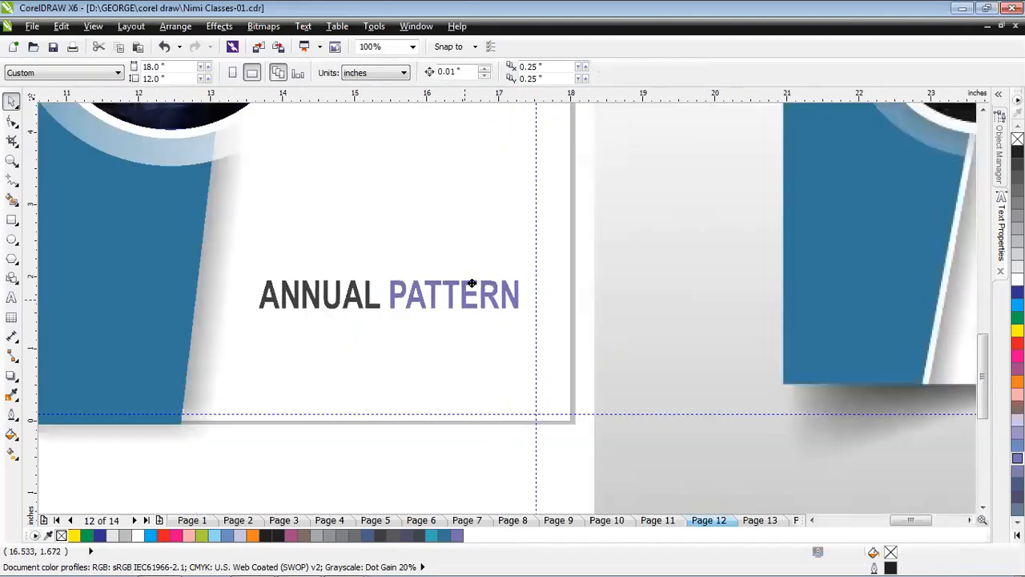
pyautogui.click(468, 280)
# - Recolour only the word PATTERN cyan
pyautogui.doubleClick(464, 280)
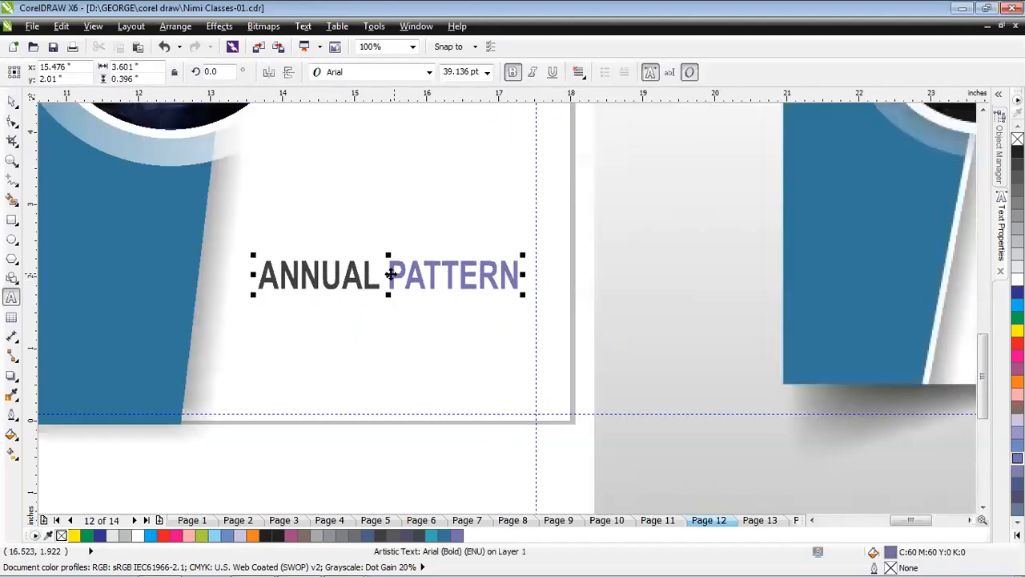
pyautogui.moveTo(389, 275); pyautogui.dragTo(545, 288)
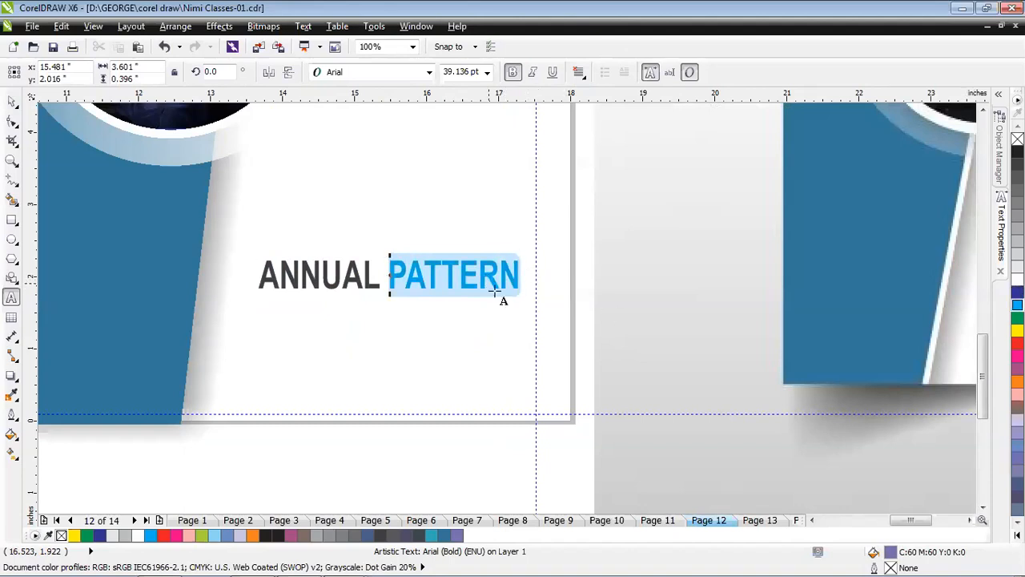
pyautogui.click(482, 339)
pyautogui.click(11, 103)
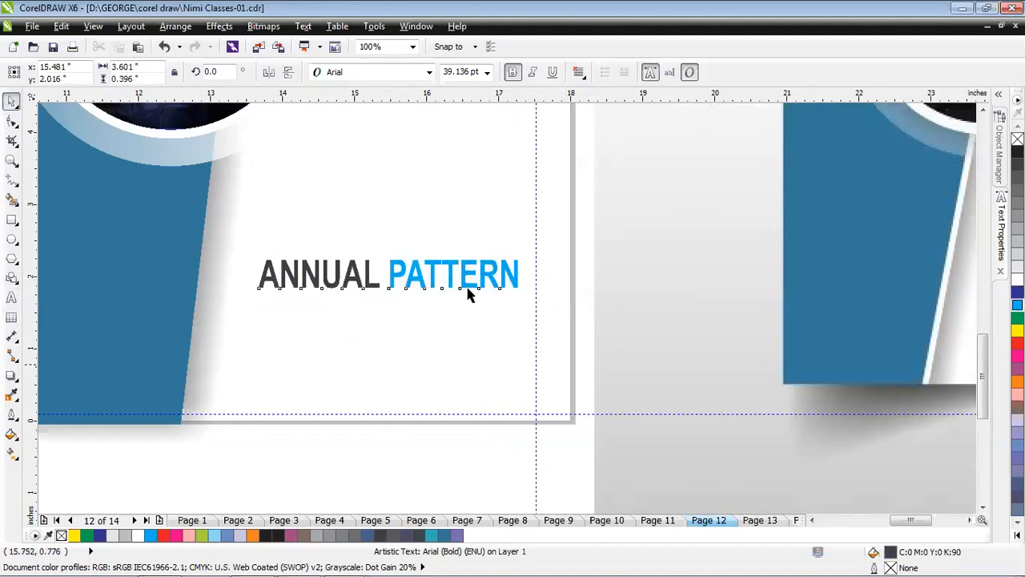
# - Adjust the position of the ANNUAL PATTERN text, ending slightly higher between the slanted shape and the vertical guideline
pyautogui.moveTo(475, 277); pyautogui.dragTo(471, 280)
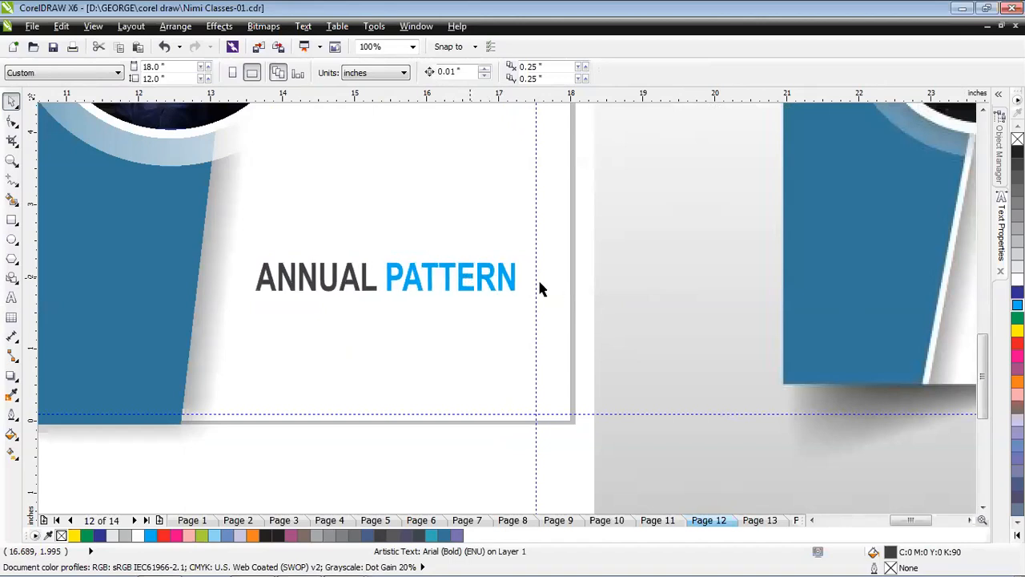
pyautogui.moveTo(400, 277); pyautogui.dragTo(402, 266)
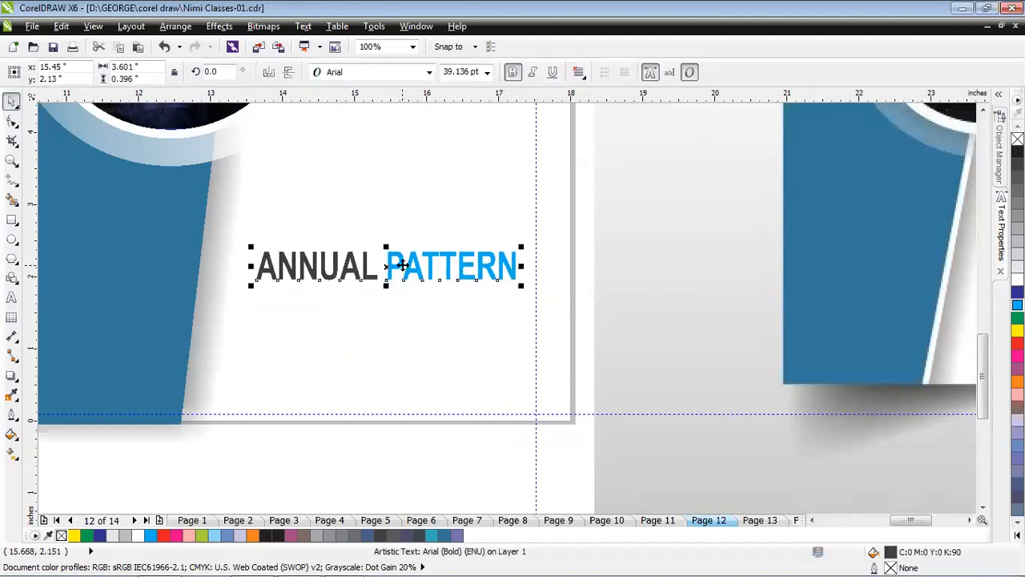
pyautogui.scroll(-2, 401, 265)
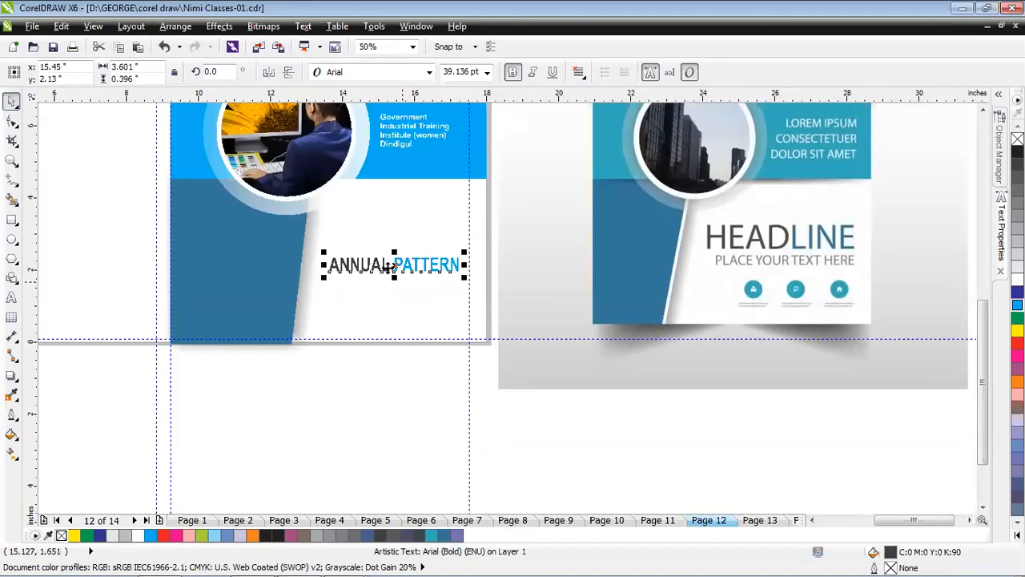
pyautogui.click(313, 389)
# - Import design-in-corel-draw.jpg, the InDesign icon and ps.jpg from the logo folder and place them on the empty area below the page
pyautogui.click(32, 26)
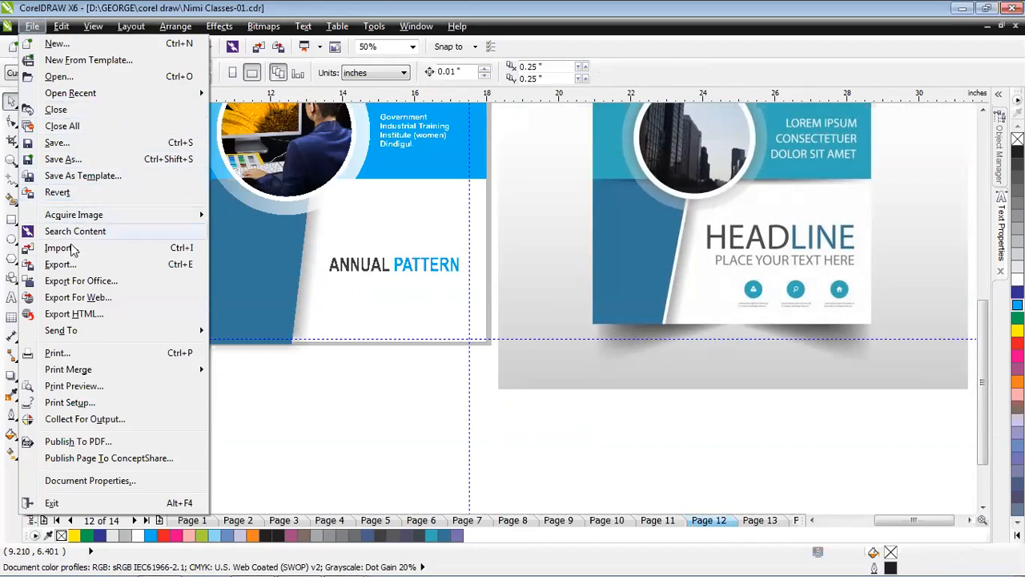
pyautogui.press('Return')
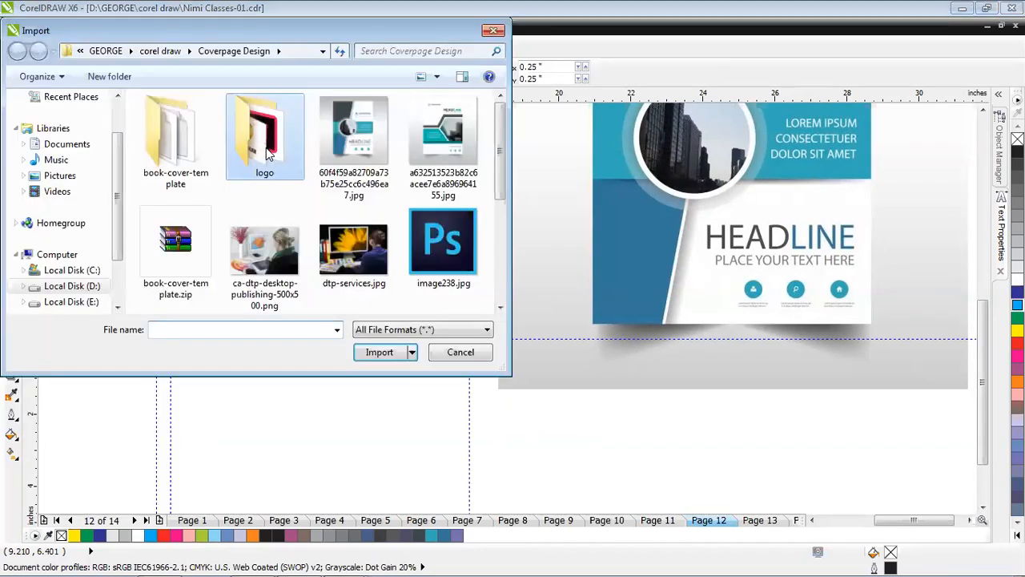
pyautogui.doubleClick(266, 144)
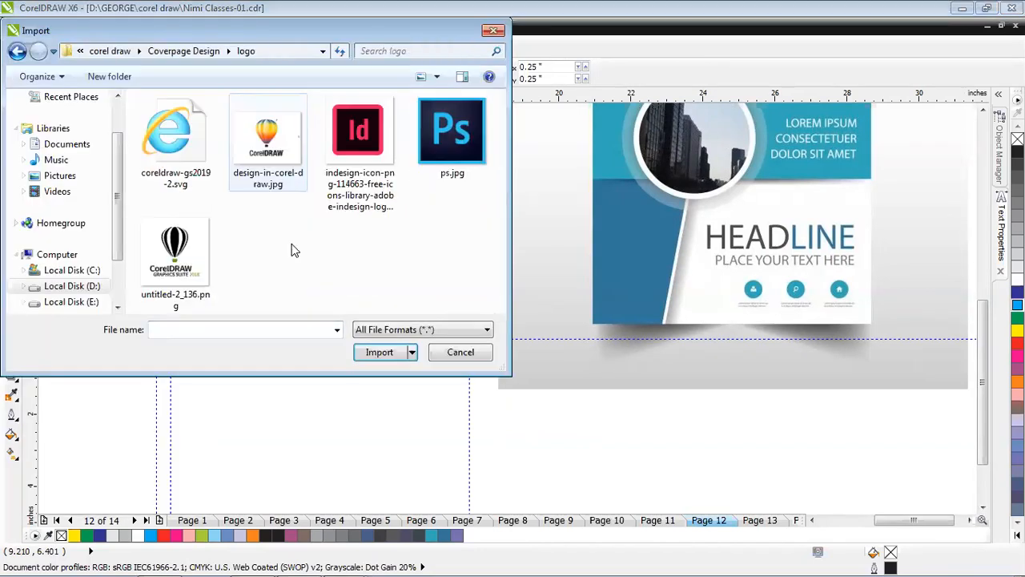
pyautogui.click(261, 144)
pyautogui.keyDown('ctrl'); pyautogui.click(373, 138); pyautogui.keyUp('ctrl')
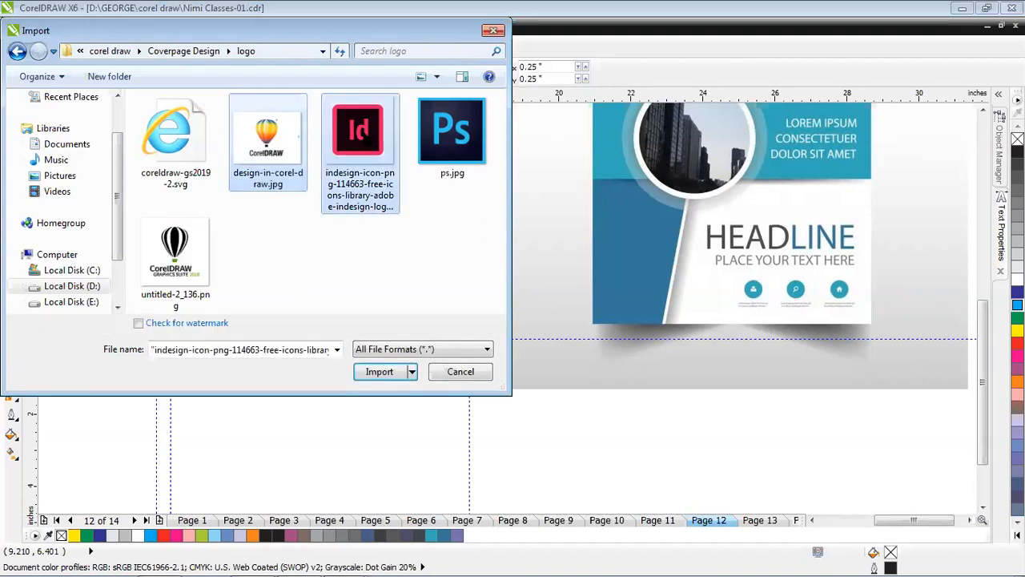
pyautogui.keyDown('ctrl'); pyautogui.click(436, 140); pyautogui.keyUp('ctrl')
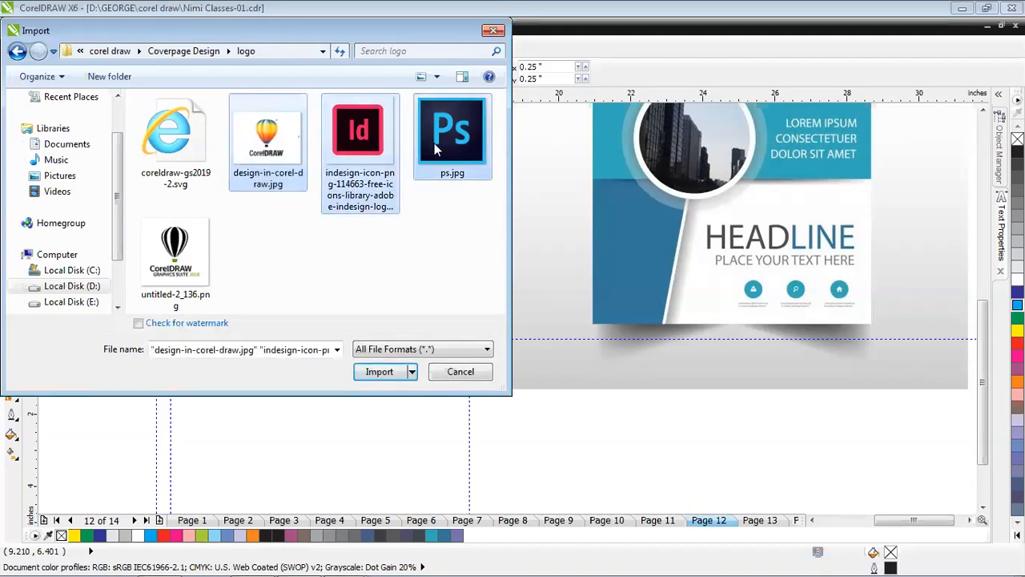
pyautogui.click(379, 373)
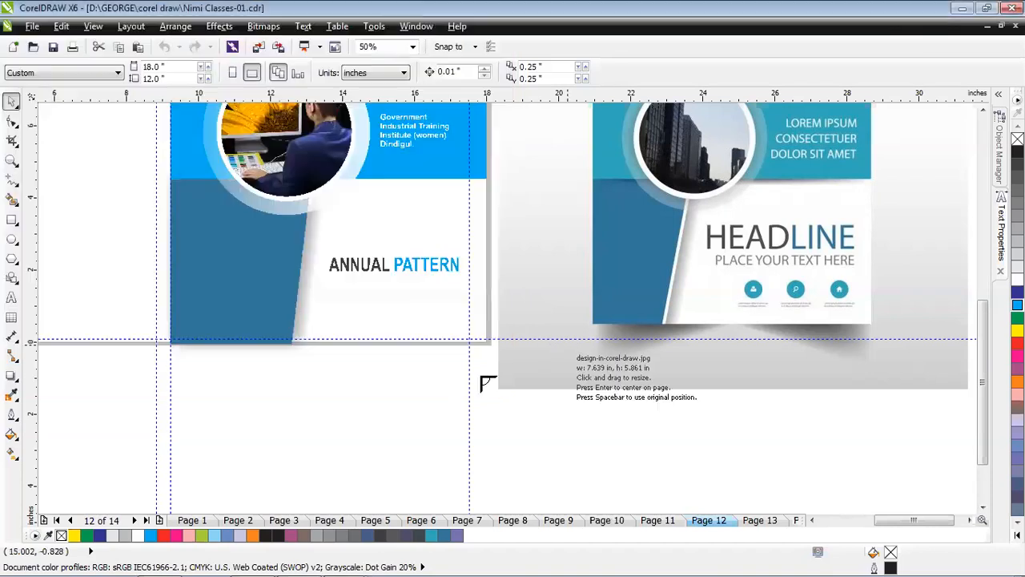
pyautogui.click(428, 397)
pyautogui.click(474, 432)
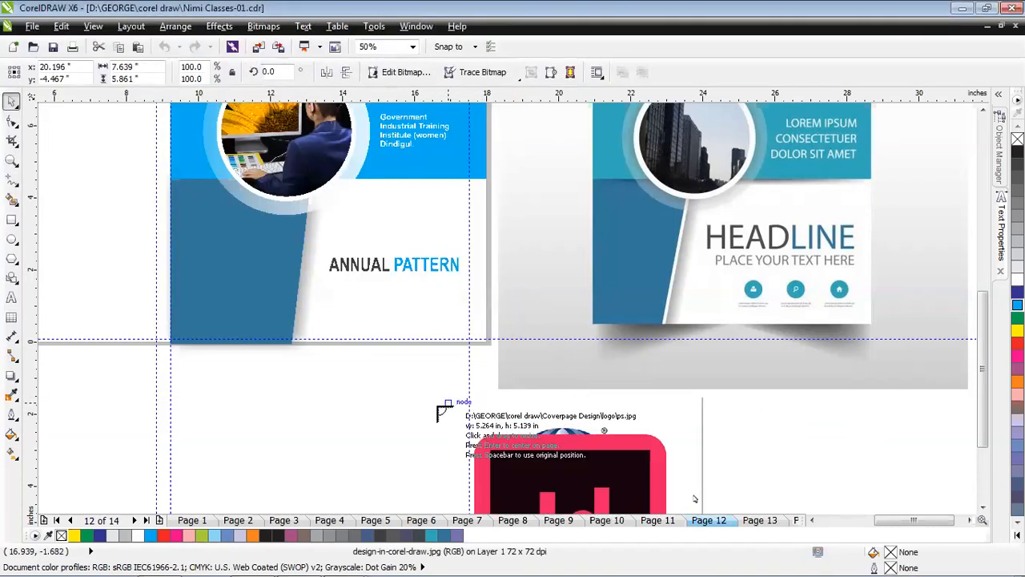
pyautogui.click(433, 401)
# - Shrink the Photoshop logo to about 0.5 in and place it just below the word ANNUAL, beside the slanted blue shape
pyautogui.moveTo(492, 464); pyautogui.dragTo(371, 357)
pyautogui.moveTo(510, 488); pyautogui.dragTo(353, 313)
pyautogui.scroll(2, 343, 314)
pyautogui.moveTo(342, 310); pyautogui.dragTo(314, 271)
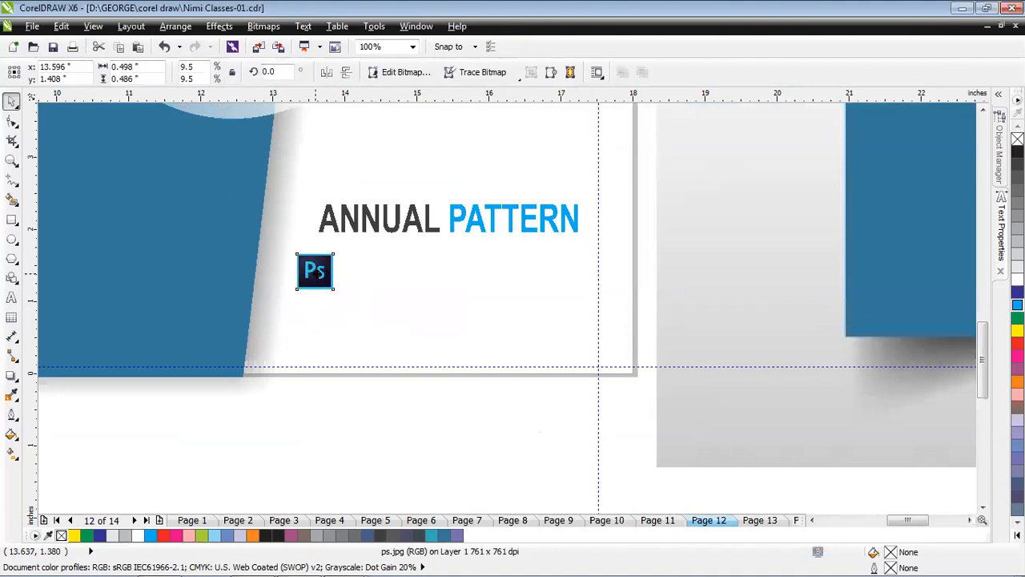
# - Shrink the InDesign logo to about 0.9 in and place it below the ANNUAL PATTERN text
pyautogui.scroll(-2, 402, 422)
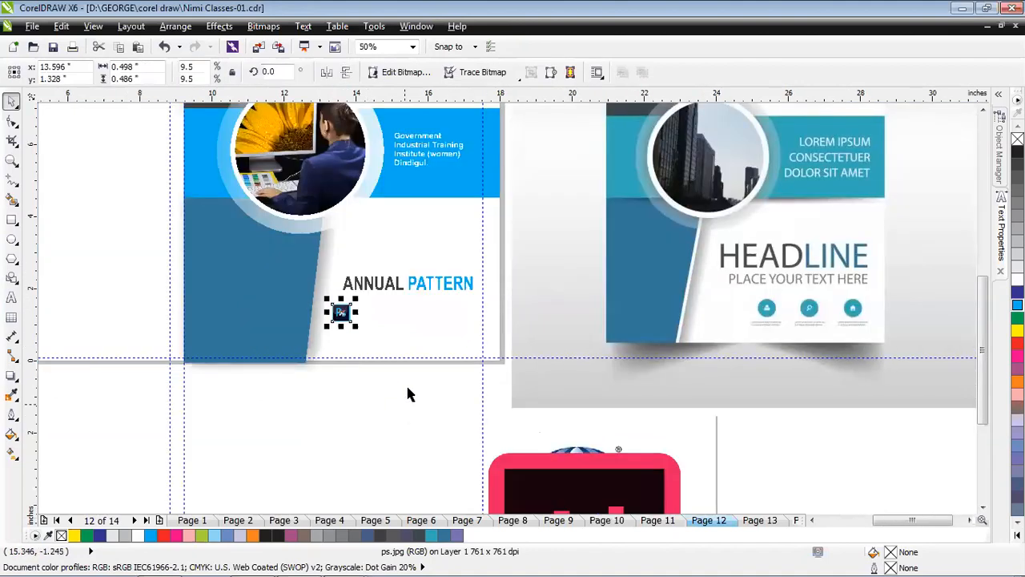
pyautogui.moveTo(516, 464); pyautogui.dragTo(410, 357)
pyautogui.moveTo(439, 405); pyautogui.dragTo(268, 340)
pyautogui.moveTo(457, 234); pyautogui.dragTo(412, 326)
# - Add horizontal guidelines at the Photoshop logo's upper and lower edges, then fit the InDesign logo between them at about 0.63 in, below PATTERN
pyautogui.scroll(2, 332, 315)
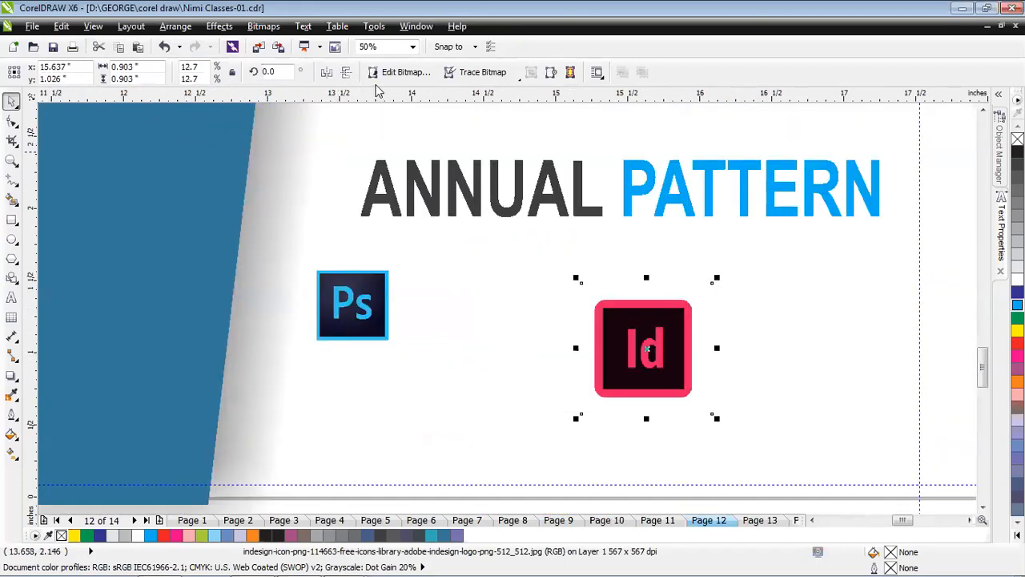
pyautogui.moveTo(381, 159); pyautogui.dragTo(388, 270)
pyautogui.moveTo(370, 99); pyautogui.dragTo(368, 339)
pyautogui.click(523, 393)
pyautogui.moveTo(615, 394); pyautogui.dragTo(621, 358)
pyautogui.moveTo(667, 313); pyautogui.dragTo(807, 307)
# - Move the CorelDRAW logo to the free area below the page and crop it to the balloon only
pyautogui.scroll(-4, 743, 414)
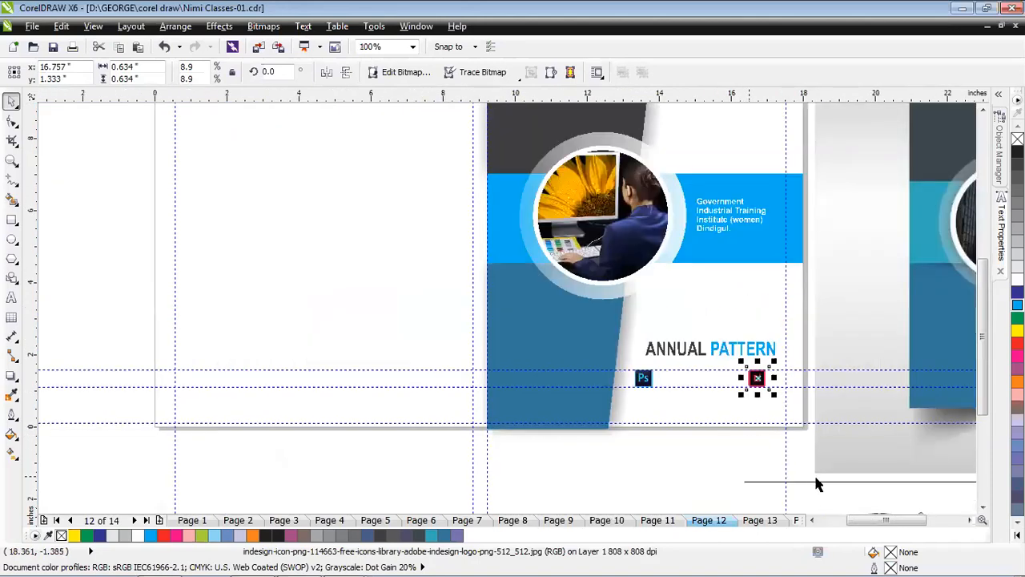
pyautogui.click(981, 506)
pyautogui.moveTo(898, 460); pyautogui.dragTo(325, 317)
pyautogui.scroll(-1, 320, 179)
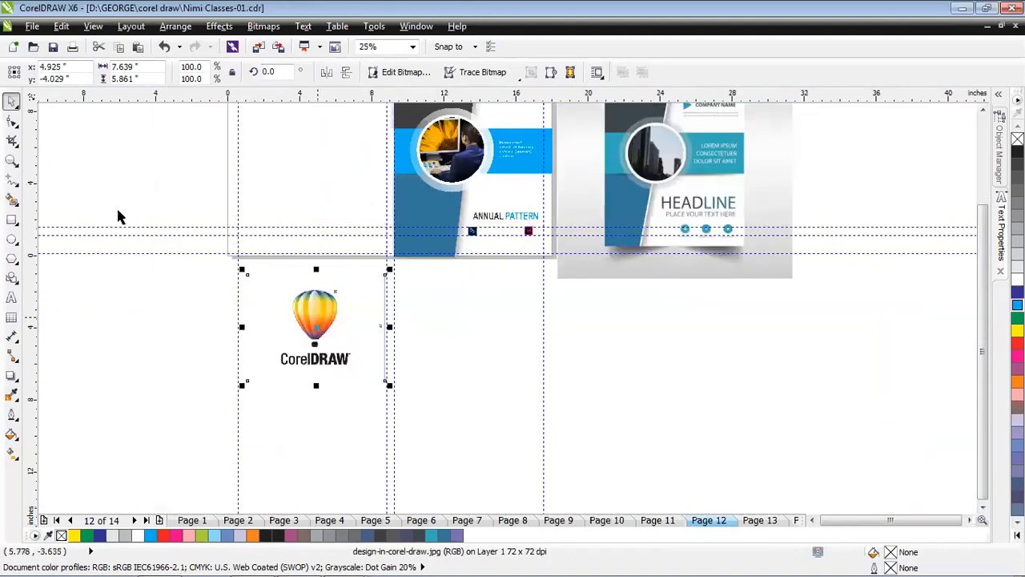
pyautogui.click(12, 138)
pyautogui.moveTo(284, 277); pyautogui.dragTo(345, 352)
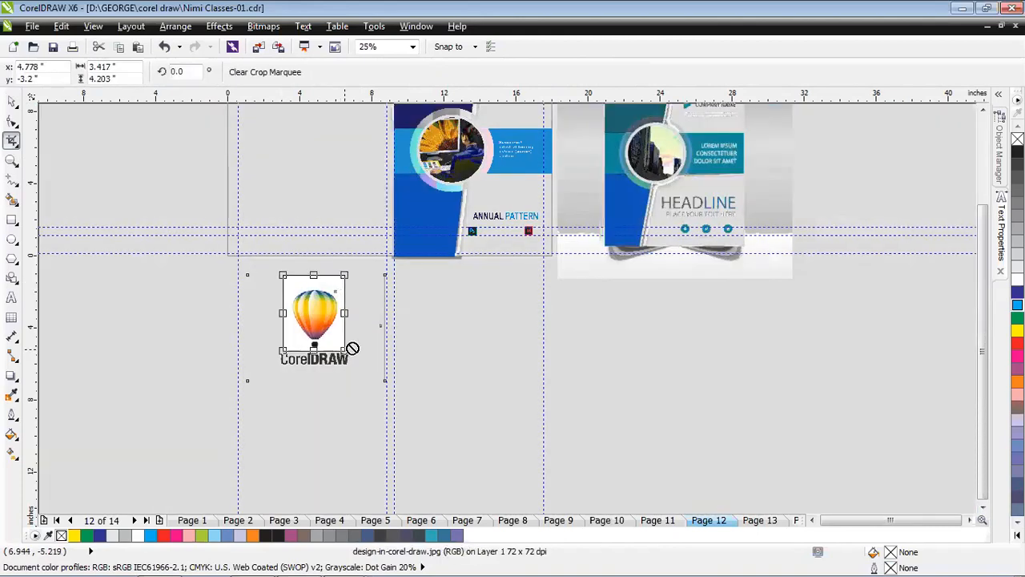
pyautogui.moveTo(313, 275); pyautogui.dragTo(314, 283)
pyautogui.press('Return')
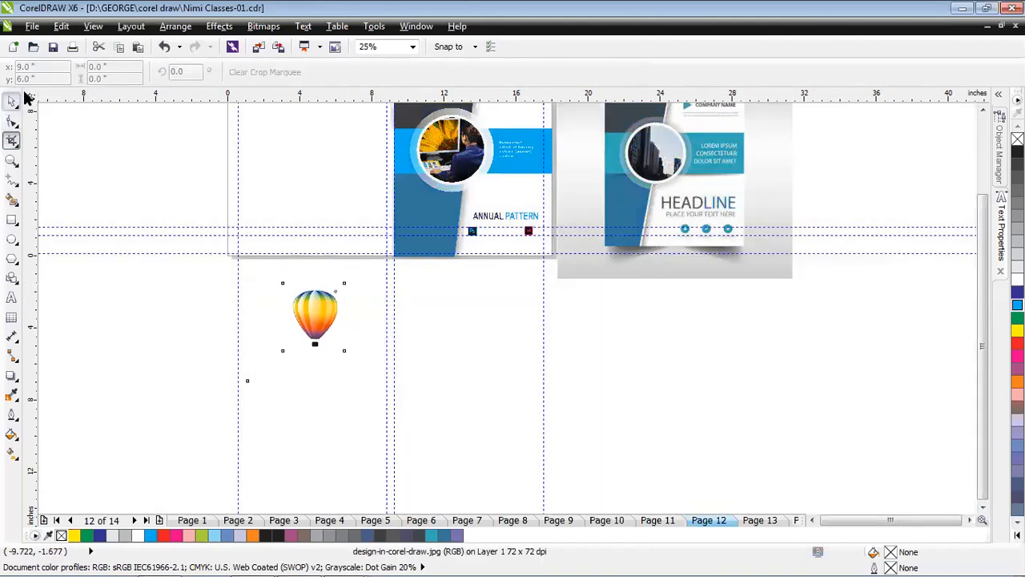
# - Shrink the balloon logo to about 0.49 by 0.54 in and place it midway between the Photoshop and InDesign logos
pyautogui.click(12, 100)
pyautogui.moveTo(331, 336); pyautogui.dragTo(507, 319)
pyautogui.moveTo(508, 271); pyautogui.dragTo(499, 233)
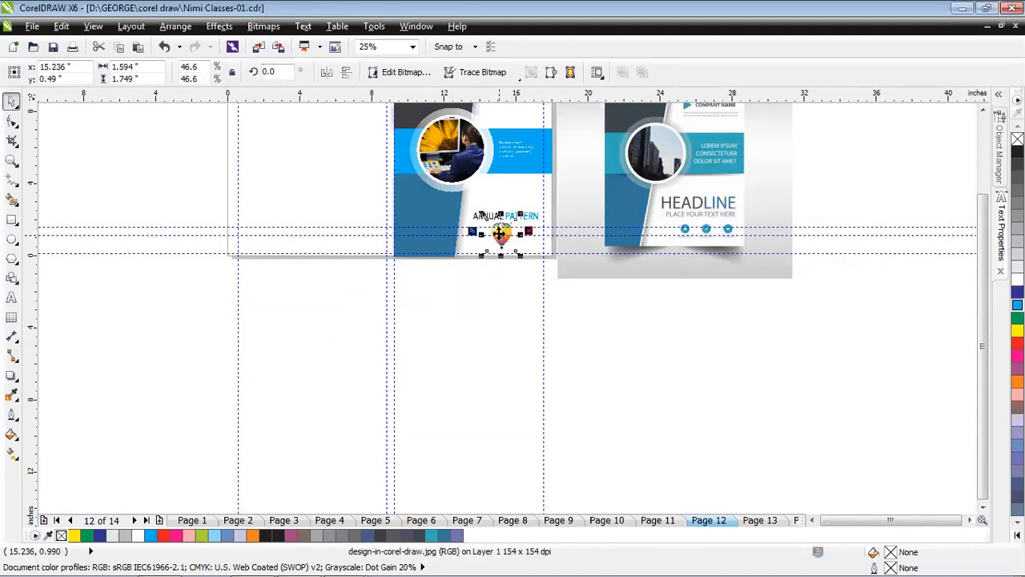
pyautogui.scroll(2, 499, 232)
pyautogui.moveTo(567, 308); pyautogui.dragTo(542, 276)
pyautogui.moveTo(498, 226); pyautogui.dragTo(509, 257)
pyautogui.moveTo(551, 304); pyautogui.dragTo(519, 244)
pyautogui.click(503, 226)
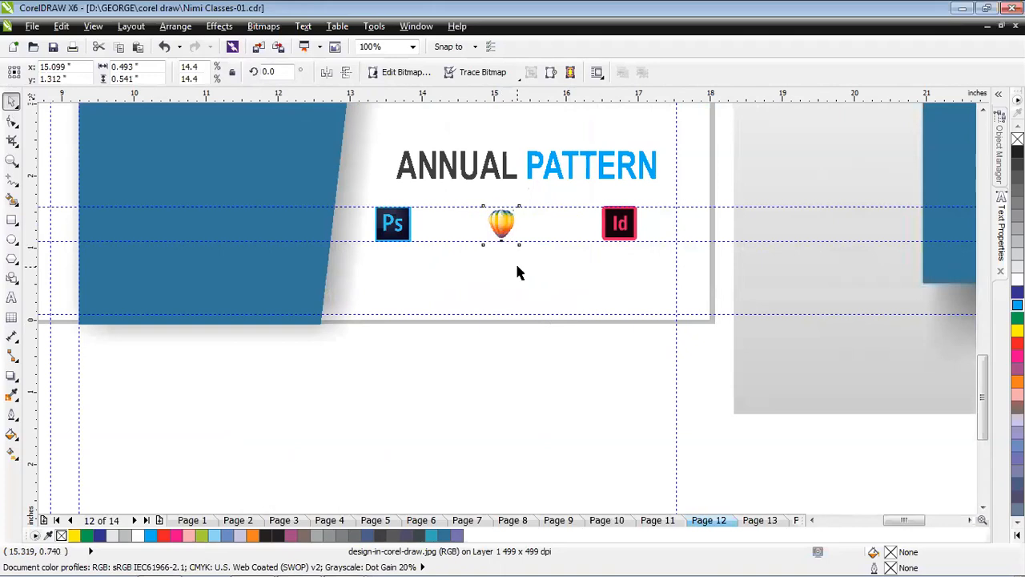
pyautogui.click(519, 272)
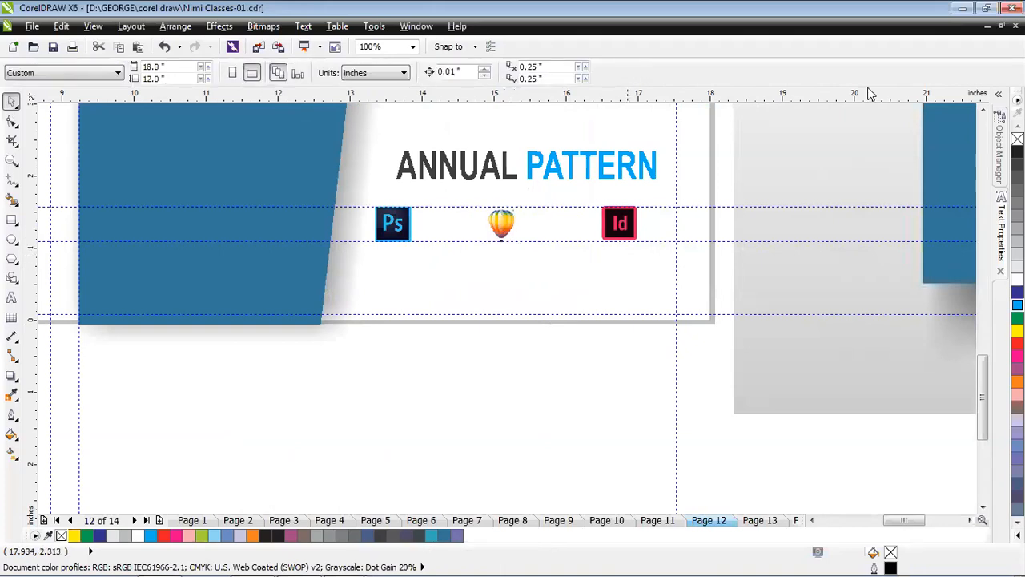
# - Add the text "Adobe Photoshop" on two lines below the Photoshop logo
pyautogui.scroll(2, 755, 197)
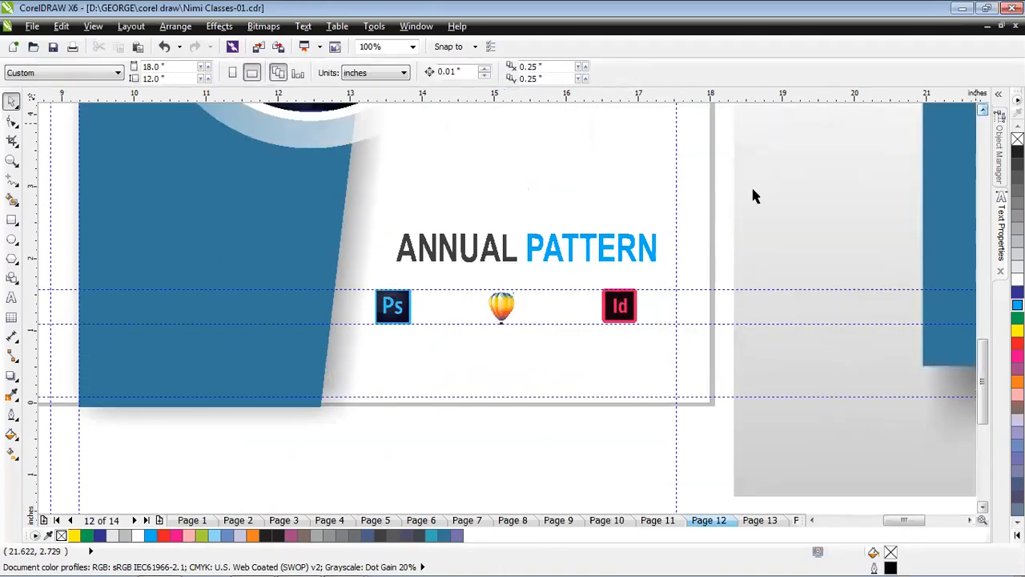
pyautogui.click(12, 298)
pyautogui.click(365, 328)
pyautogui.write('a')
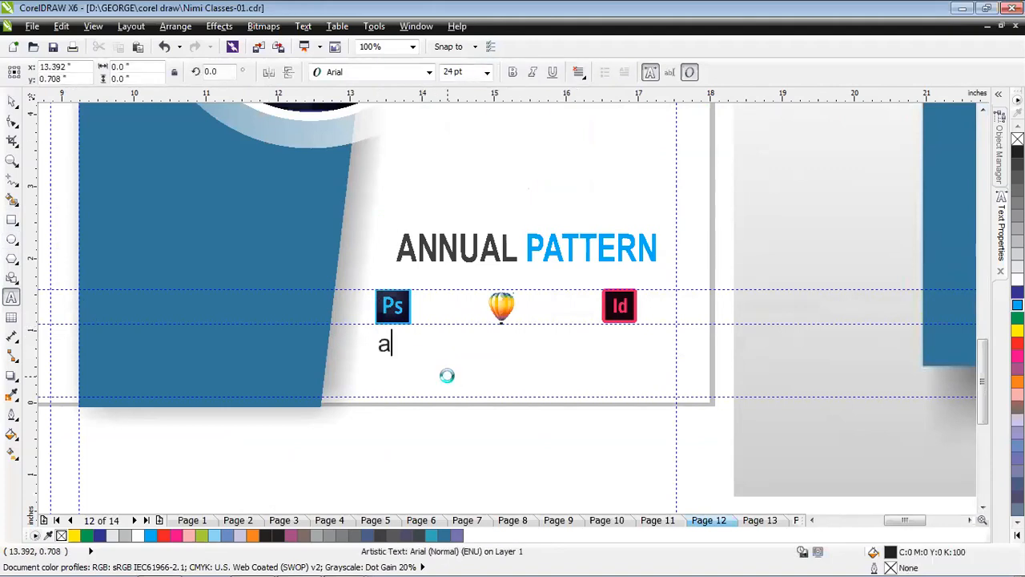
pyautogui.write('Adove')
pyautogui.press('BackSpace')
pyautogui.press('BackSpace')
pyautogui.write('be')
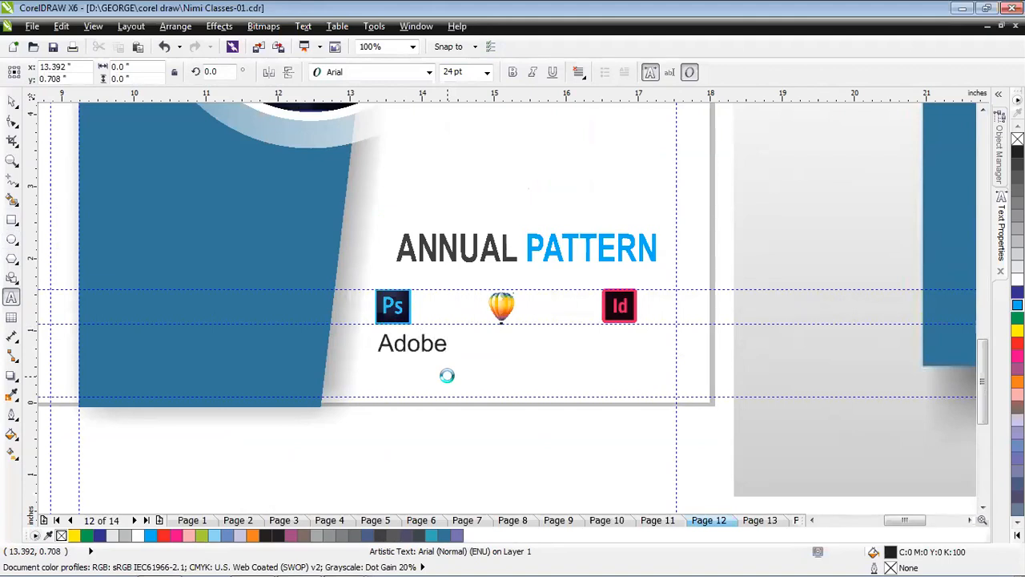
pyautogui.press('Return')
pyautogui.write('Photosh')
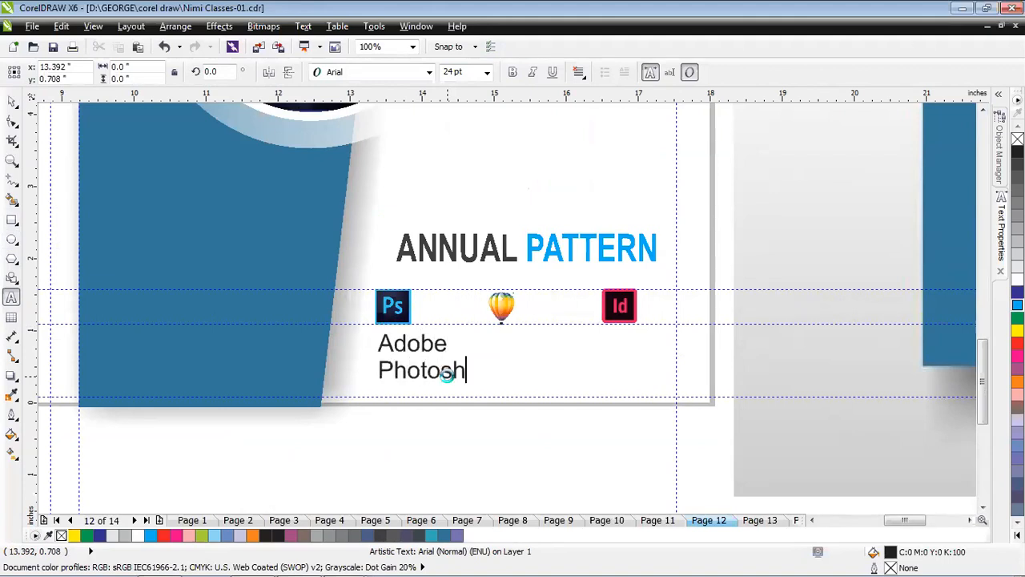
# - Centre-align the Adobe Photoshop label and format it as 14 pt bold
pyautogui.hotkey('ctrl', 'a')
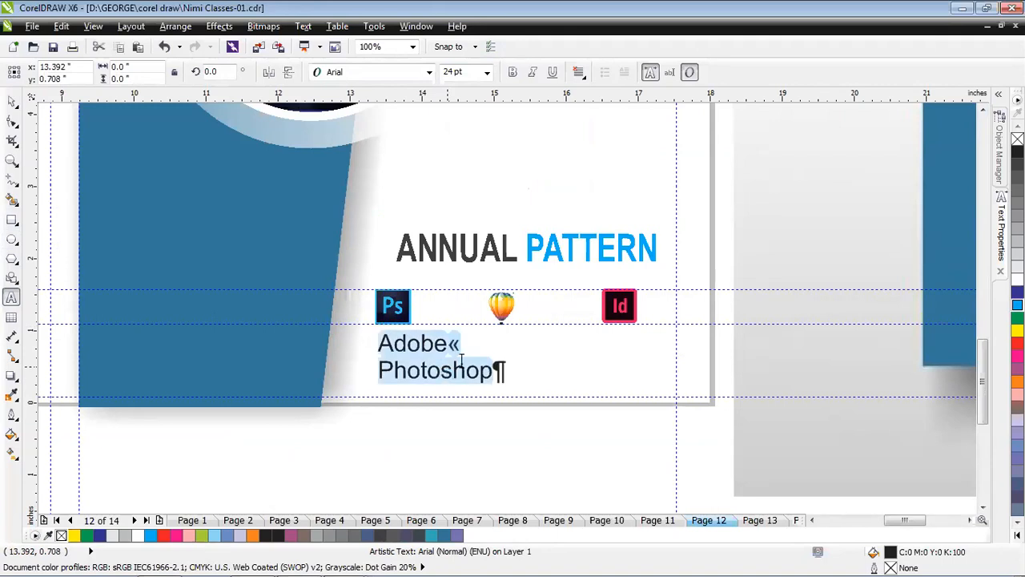
pyautogui.click(578, 72)
pyautogui.click(607, 124)
pyautogui.click(486, 72)
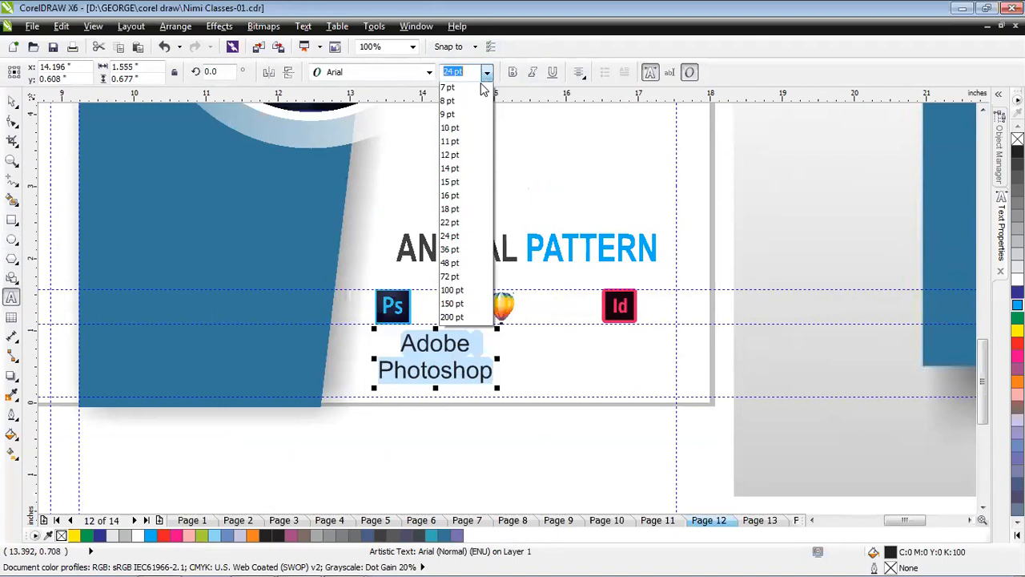
pyautogui.click(457, 167)
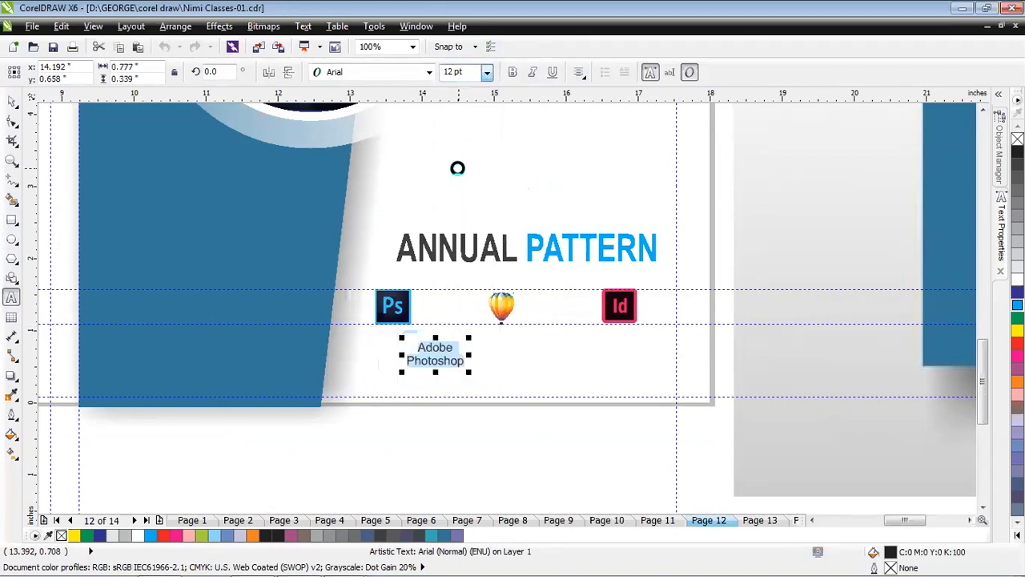
pyautogui.click(487, 72)
pyautogui.click(457, 180)
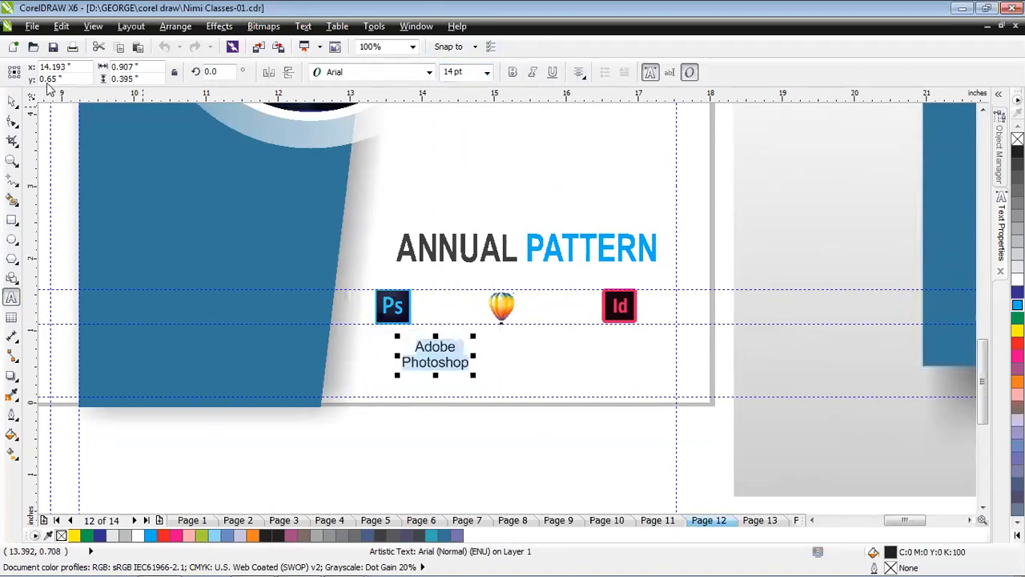
pyautogui.click(513, 74)
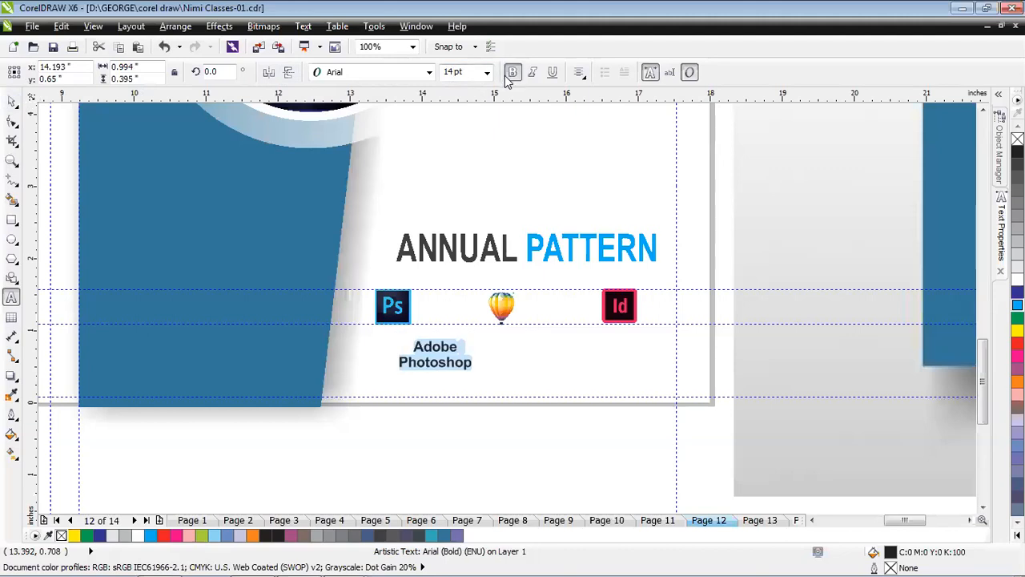
pyautogui.press('Escape')
pyautogui.press('Escape')
# - Copy the Adobe Photoshop label beneath the balloon logo and change the copy's text to "Corel Draw" on two lines
pyautogui.moveTo(447, 372); pyautogui.dragTo(523, 363)
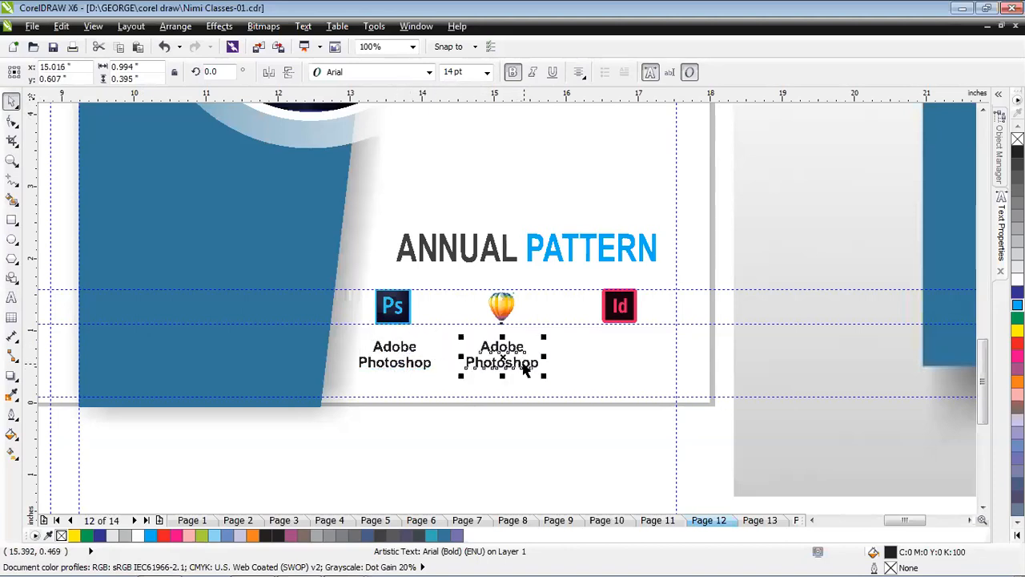
pyautogui.press('F8')
pyautogui.hotkey('ctrl', 'a')
pyautogui.write('Cor')
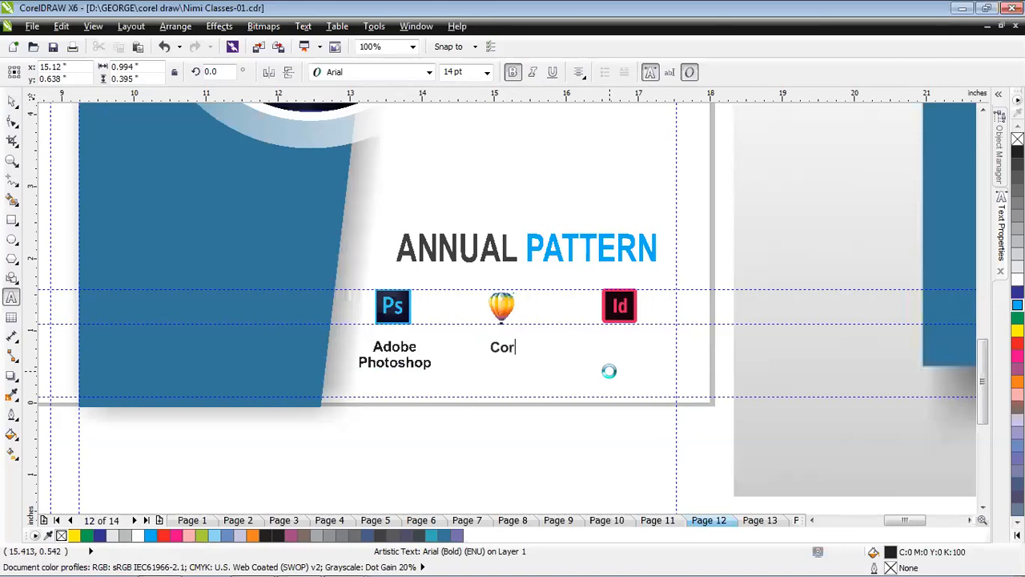
pyautogui.write('el ')
pyautogui.write('Draw')
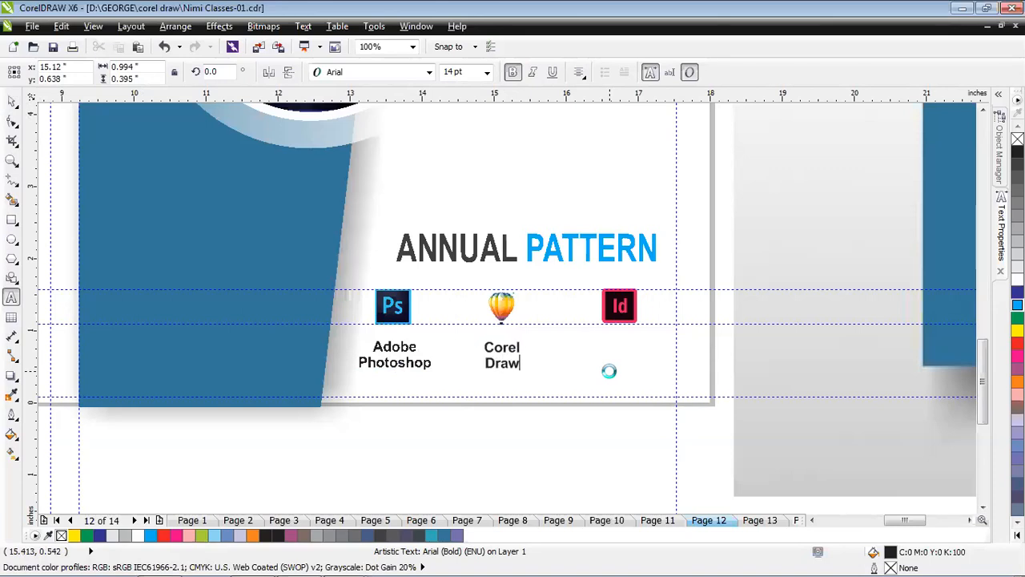
pyautogui.click(12, 101)
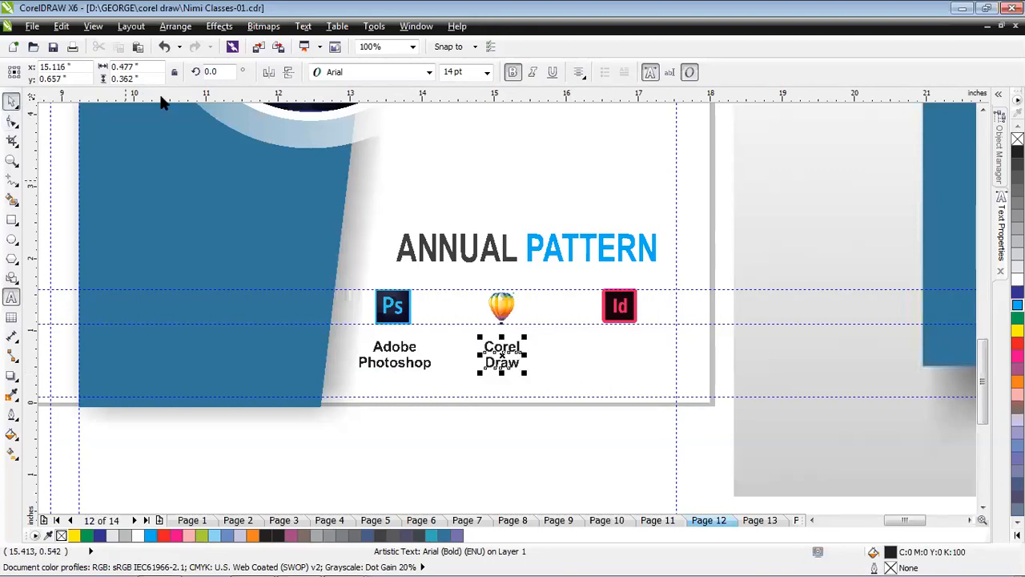
pyautogui.click(556, 370)
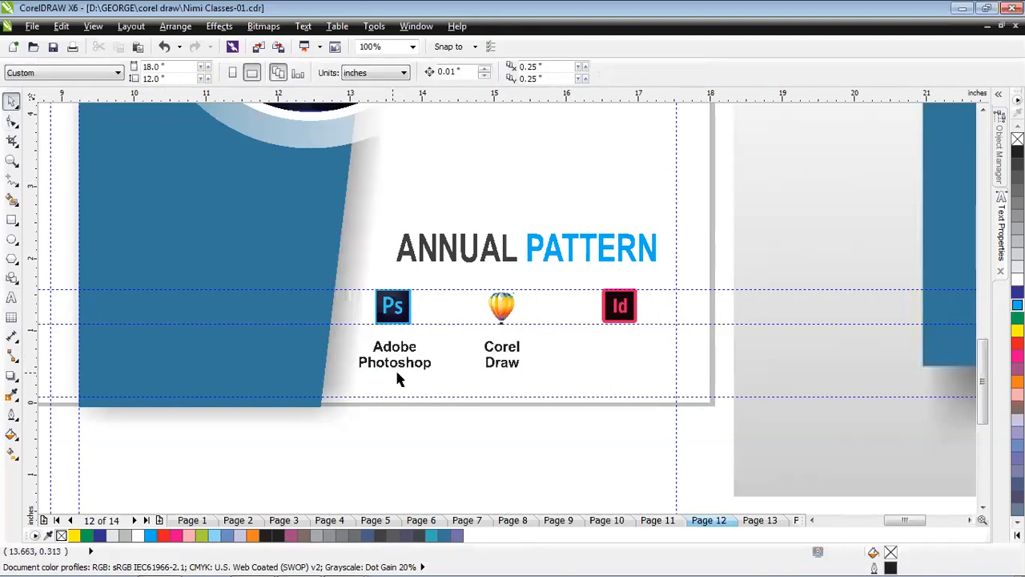
pyautogui.click(501, 358)
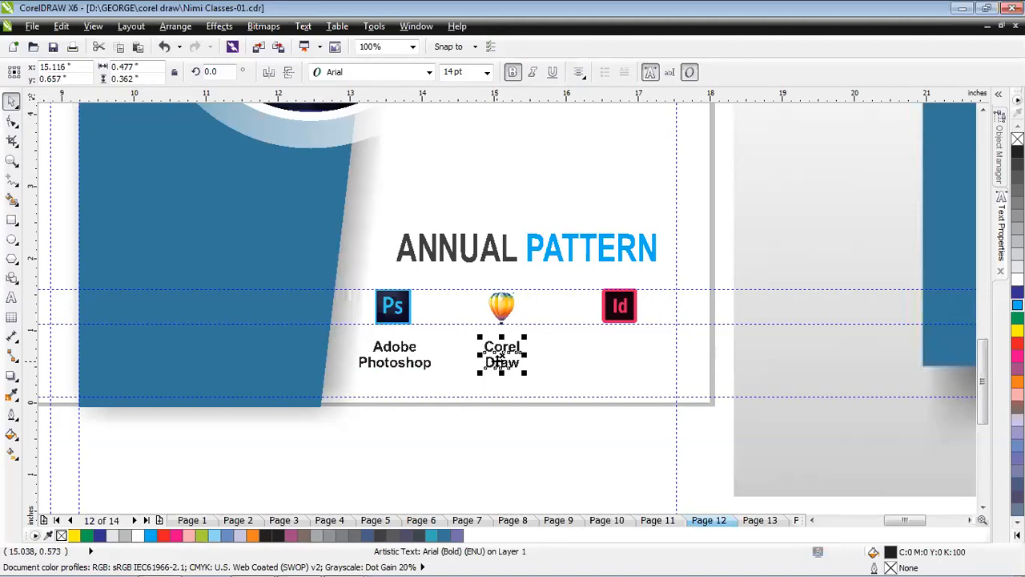
pyautogui.hotkey('ctrl', 'd')
pyautogui.hotkey('ctrl', 'z')
# - Copy the Adobe Photoshop label beneath the InDesign logo and change the copy's second line to "Indesign"
pyautogui.click(412, 354)
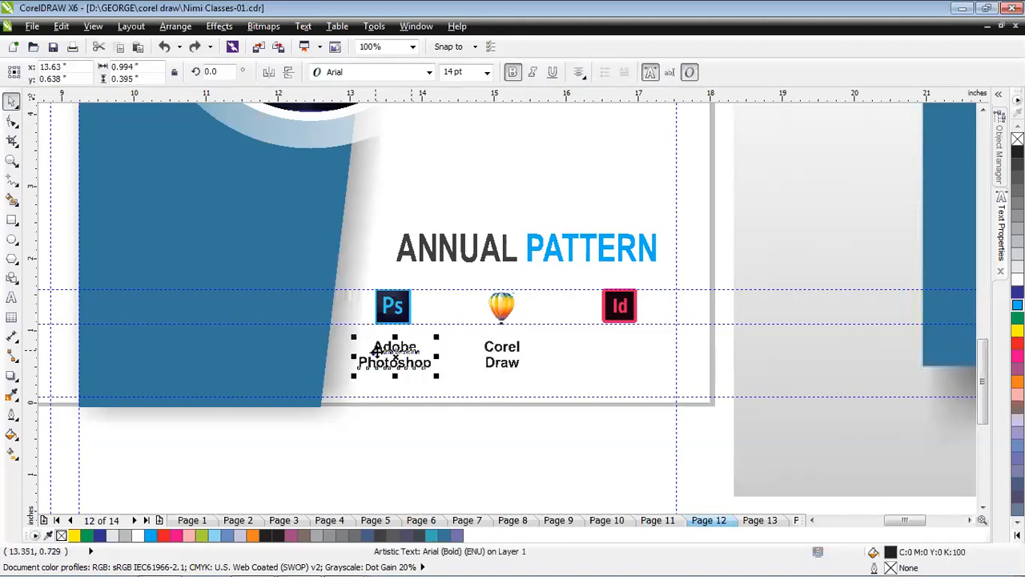
pyautogui.moveTo(412, 354); pyautogui.dragTo(638, 366)
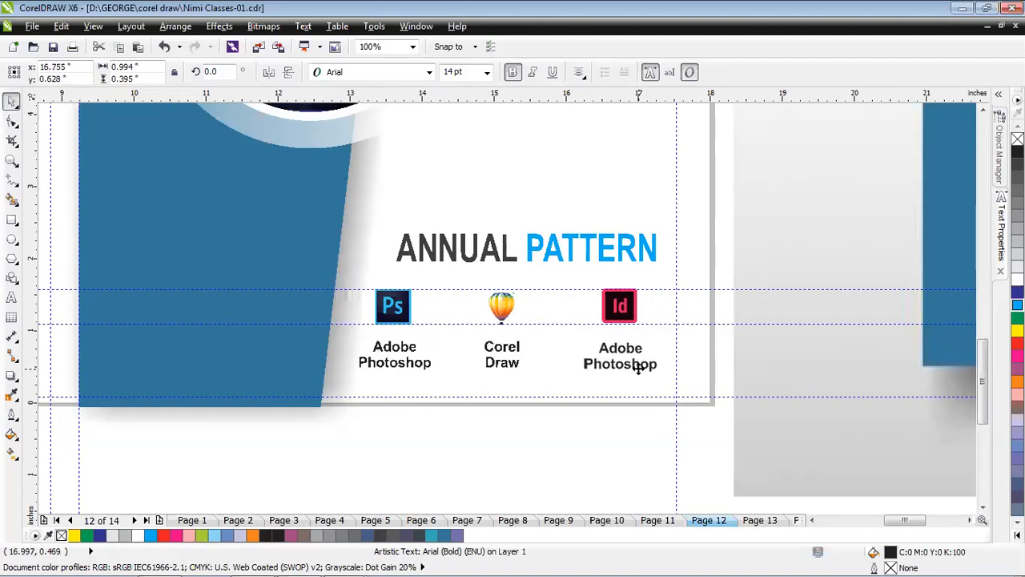
pyautogui.press('F8')
pyautogui.moveTo(587, 370); pyautogui.dragTo(703, 373)
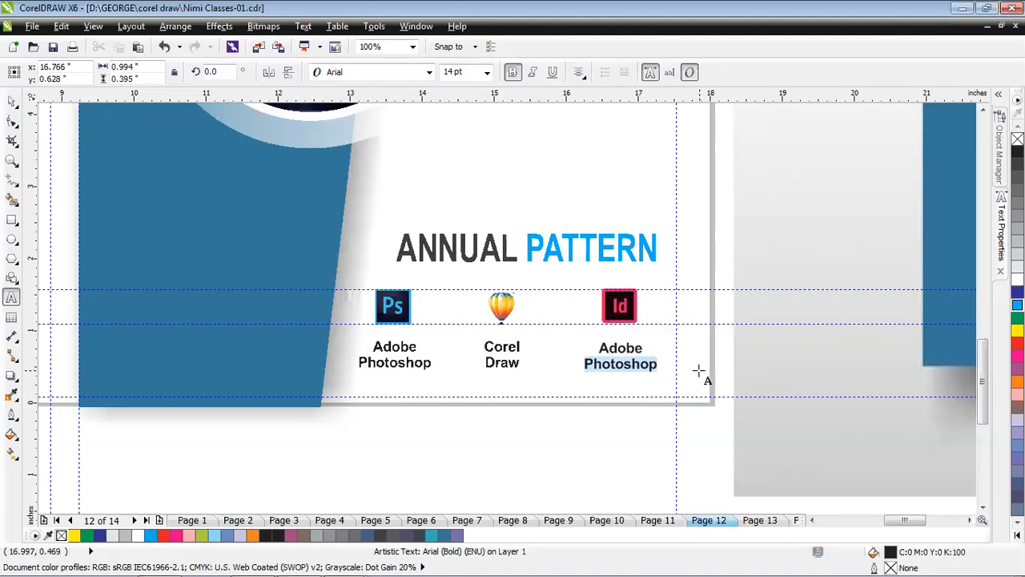
pyautogui.write('Indesign')
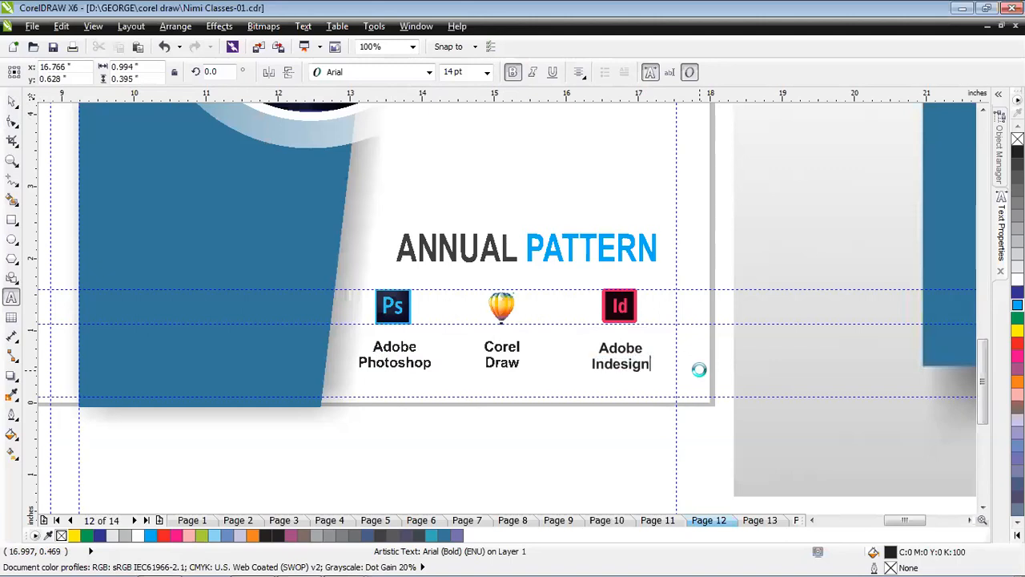
# - Move the InDesign logo together with its Adobe Indesign label slightly left, closer to the balloon logo
pyautogui.click(12, 104)
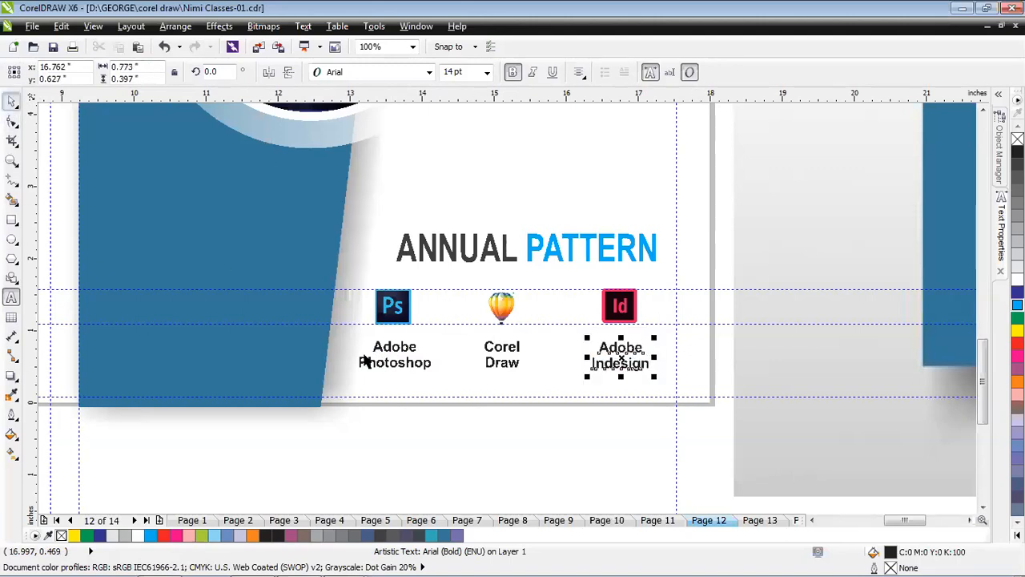
pyautogui.click(611, 441)
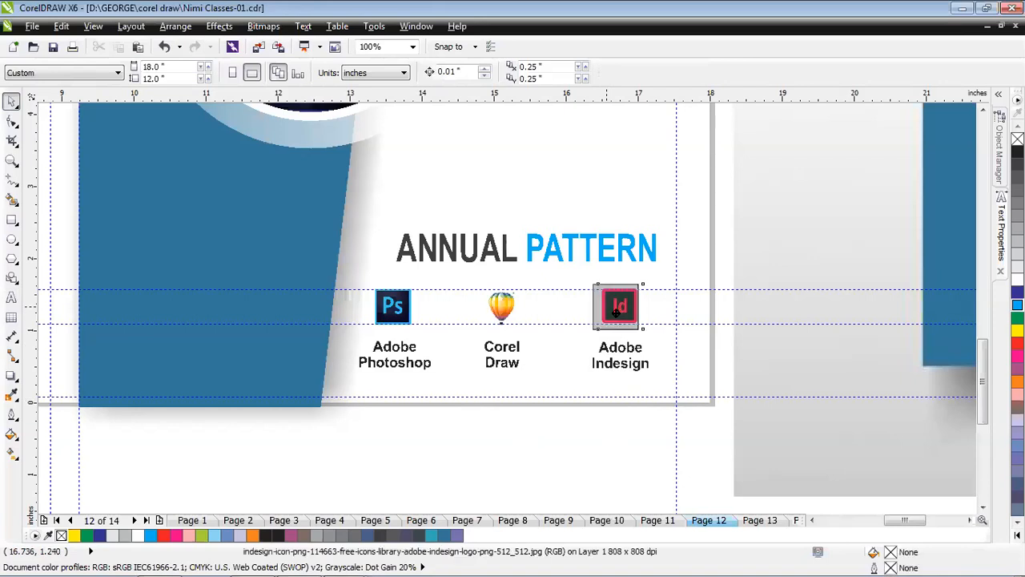
pyautogui.moveTo(623, 319); pyautogui.dragTo(614, 356)
# - Top-align the three software labels using their first line baseline, and move them up together closer to the logos
pyautogui.click(402, 364)
pyautogui.keyDown('shift'); pyautogui.click(492, 364); pyautogui.keyUp('shift')
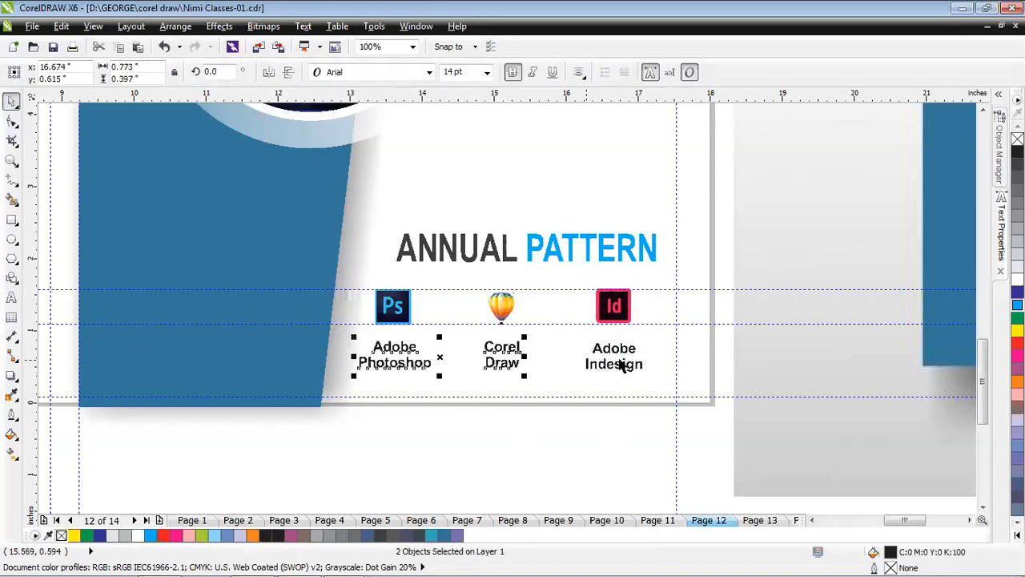
pyautogui.keyDown('shift'); pyautogui.click(623, 367); pyautogui.keyUp('shift')
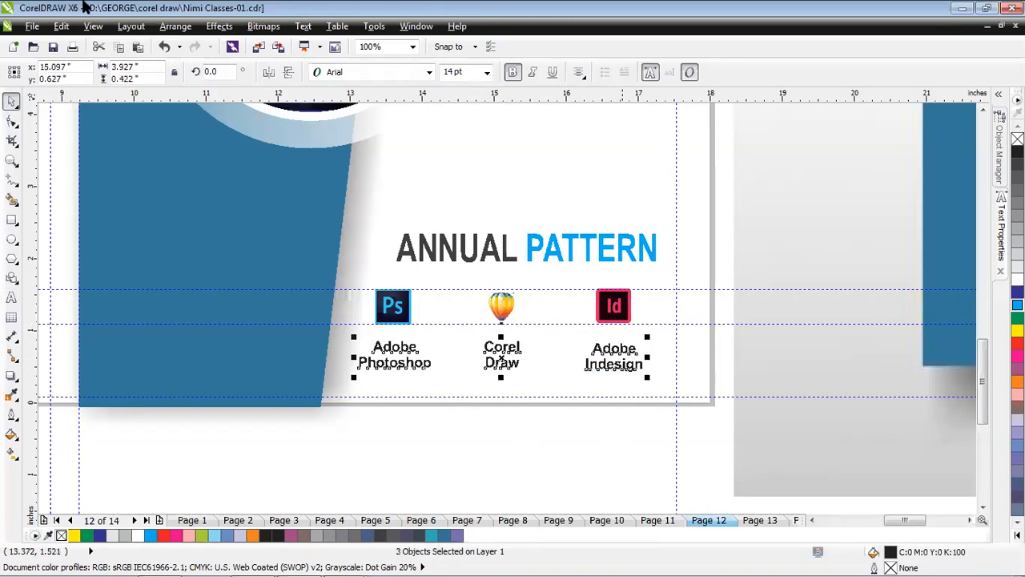
pyautogui.click(173, 26)
pyautogui.moveTo(217, 88)
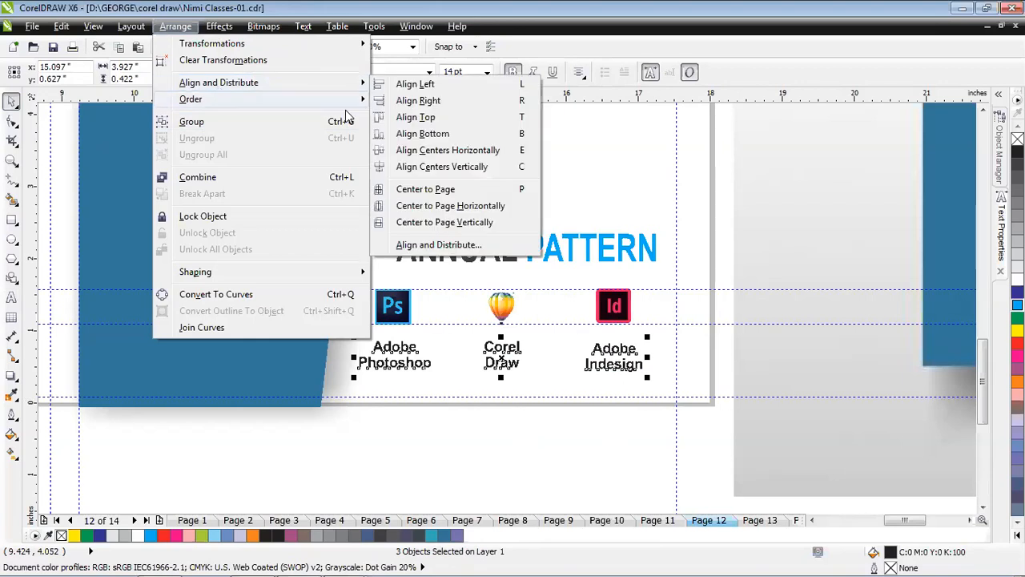
pyautogui.click(449, 244)
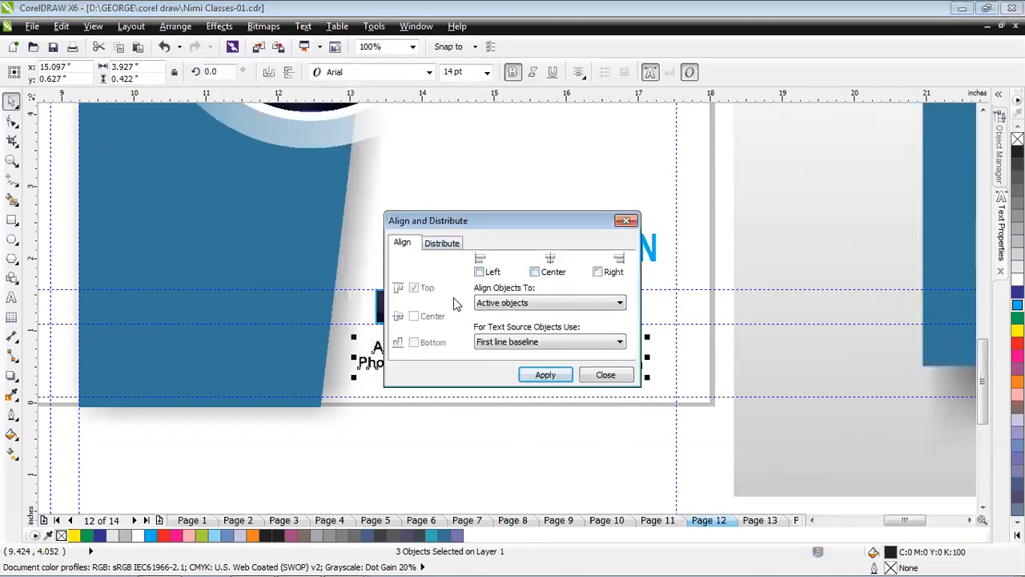
pyautogui.click(539, 377)
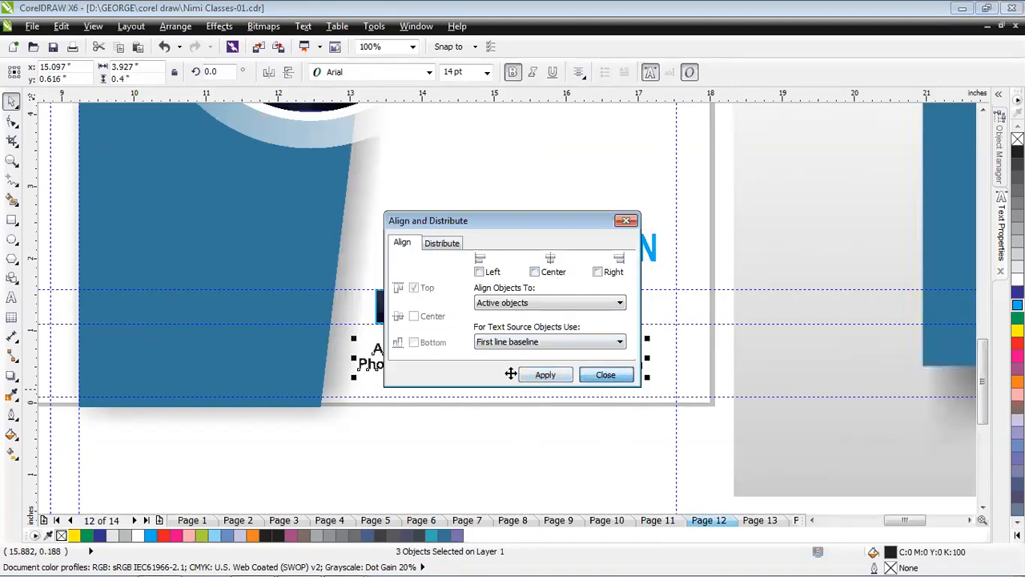
pyautogui.click(605, 375)
pyautogui.moveTo(502, 366); pyautogui.dragTo(506, 357)
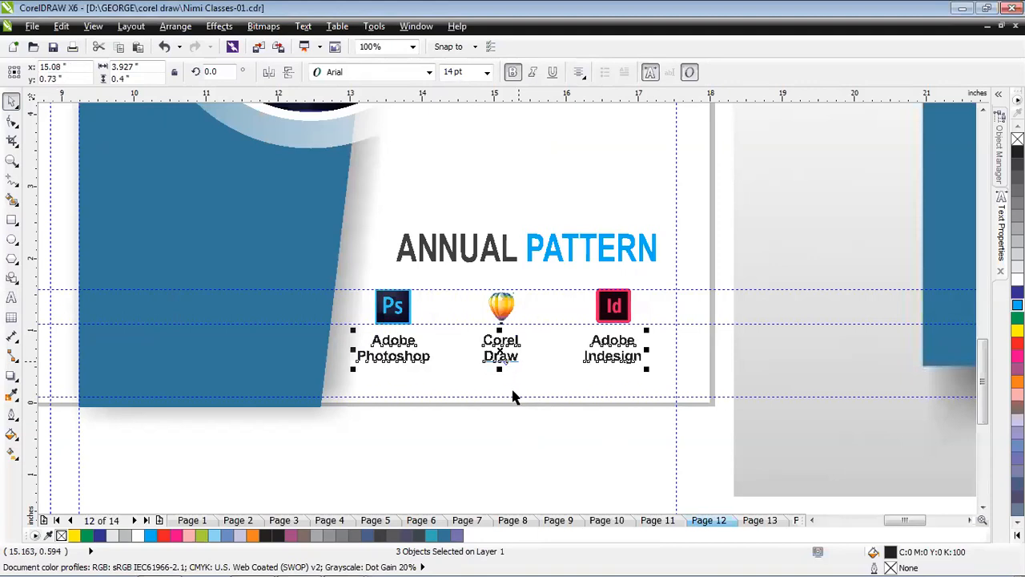
pyautogui.click(474, 342)
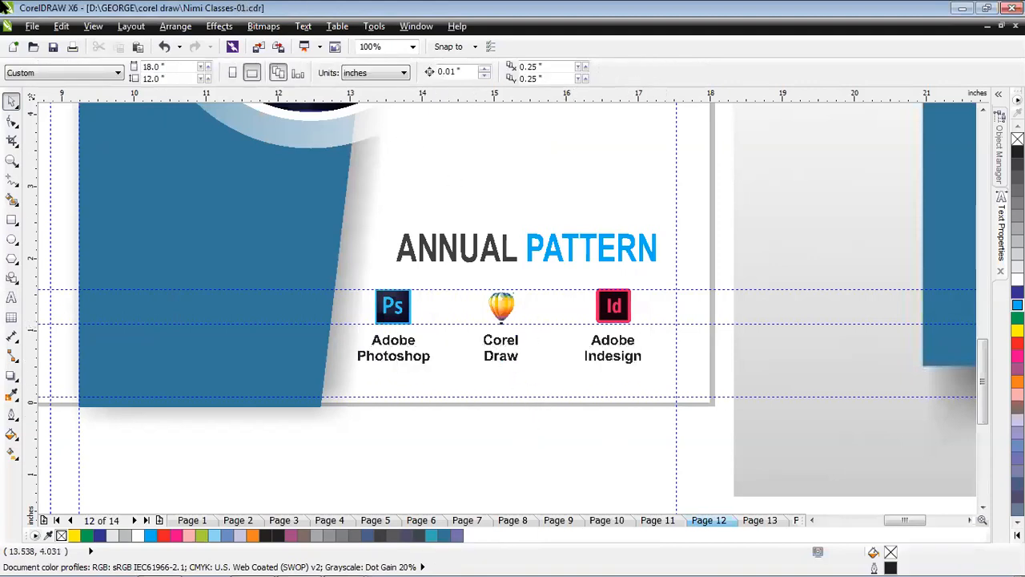
# - Draw a narrow spine rectangle about 0.45 by 12.07 in along the front cover's left edge, spanning the full page height
pyautogui.scroll(-3, 581, 324)
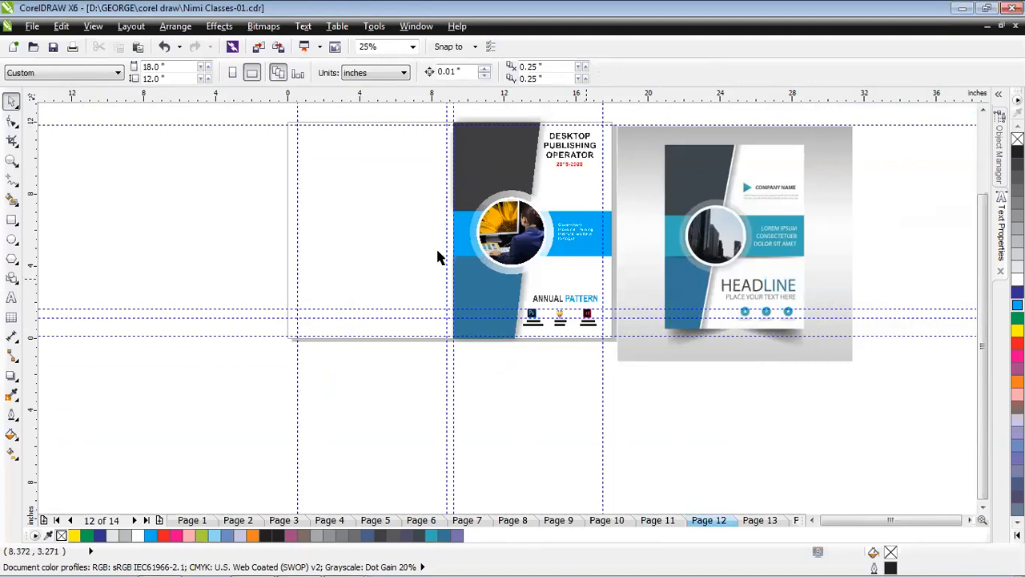
pyautogui.scroll(1, 439, 256)
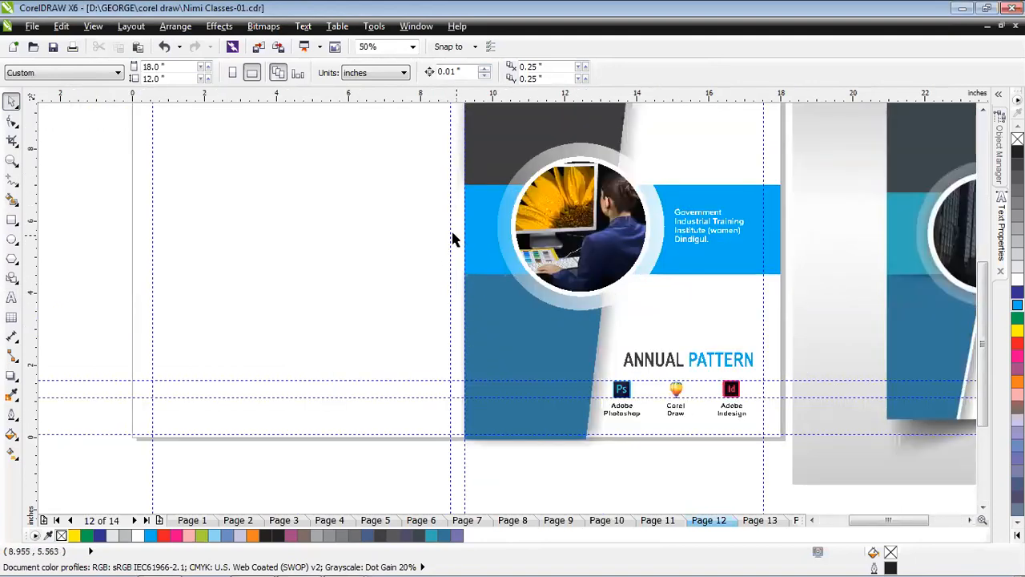
pyautogui.click(984, 109)
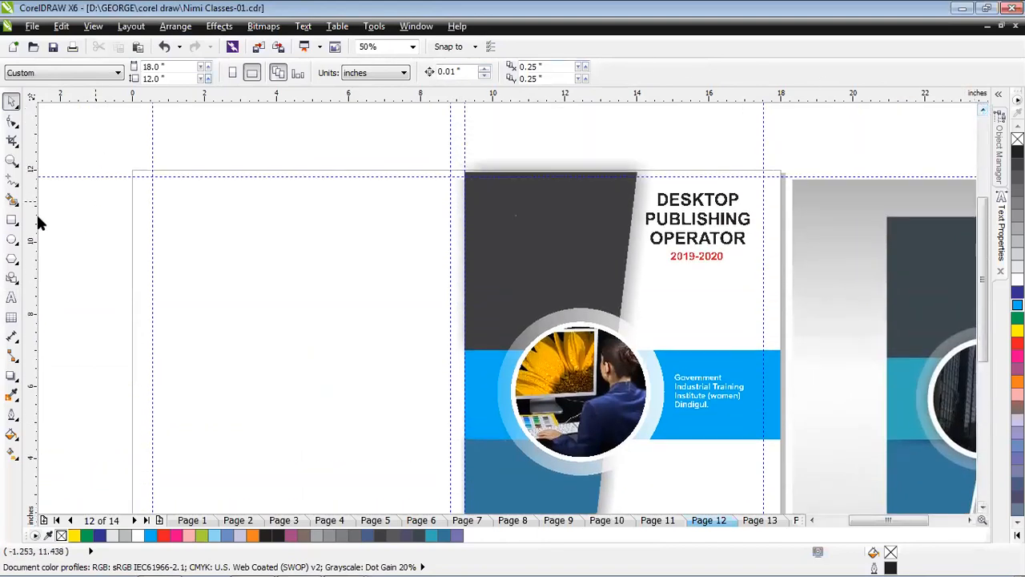
pyautogui.click(12, 221)
pyautogui.moveTo(450, 171); pyautogui.dragTo(458, 472)
pyautogui.scroll(3, 458, 472)
pyautogui.moveTo(398, 400); pyautogui.dragTo(402, 445)
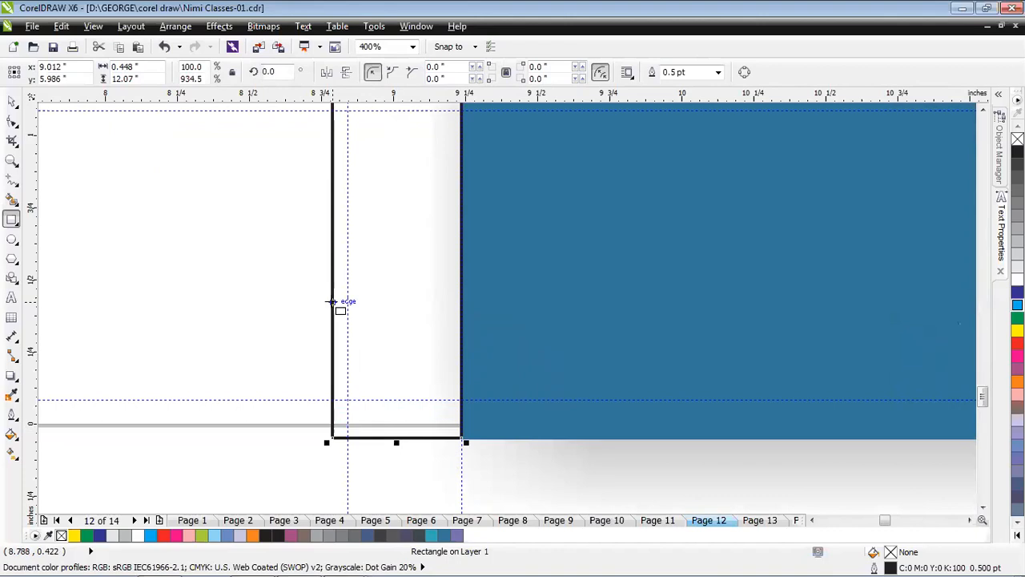
# - Narrow the spine rectangle to about 0.38 in by moving its left edge onto the vertical guideline
pyautogui.scroll(-2, 333, 302)
pyautogui.scroll(-1, 340, 124)
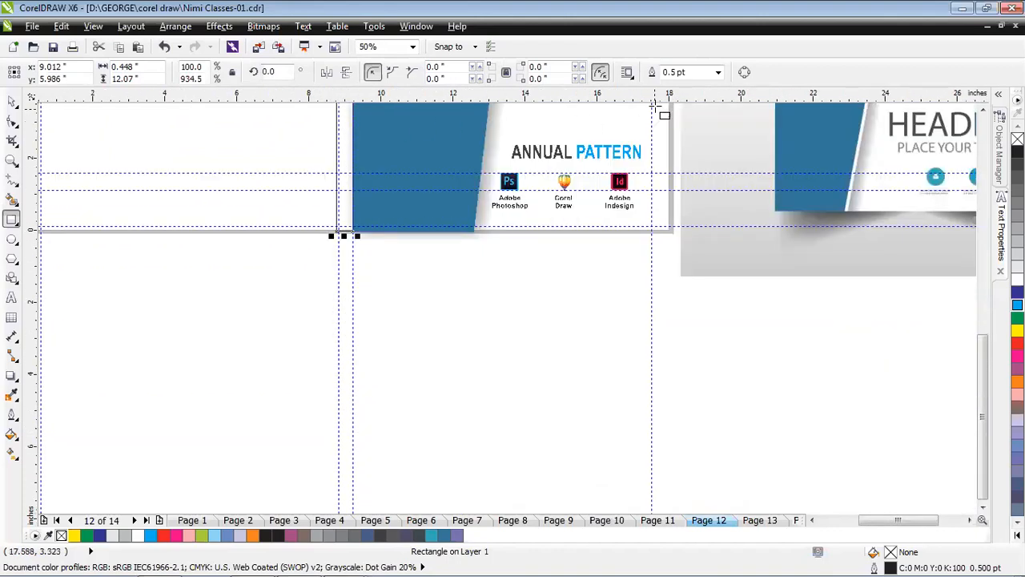
pyautogui.click(983, 111)
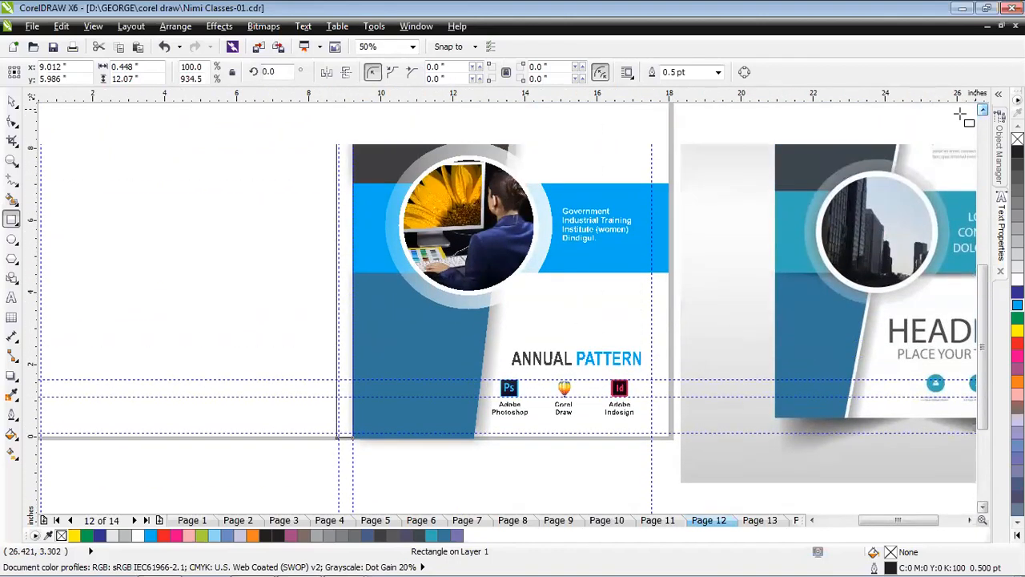
pyautogui.scroll(2, 336, 217)
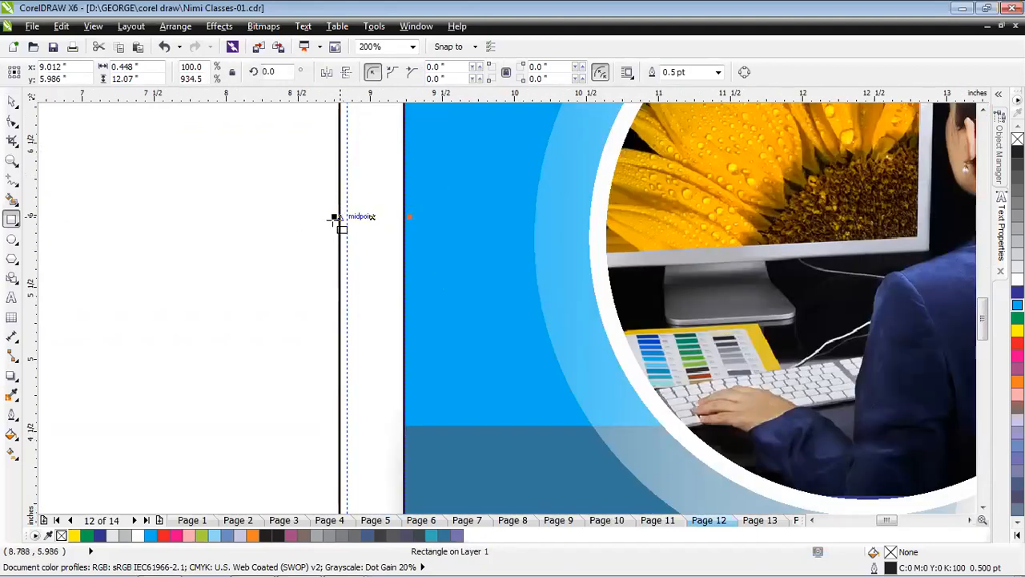
pyautogui.moveTo(331, 217); pyautogui.dragTo(343, 218)
pyautogui.click(984, 109)
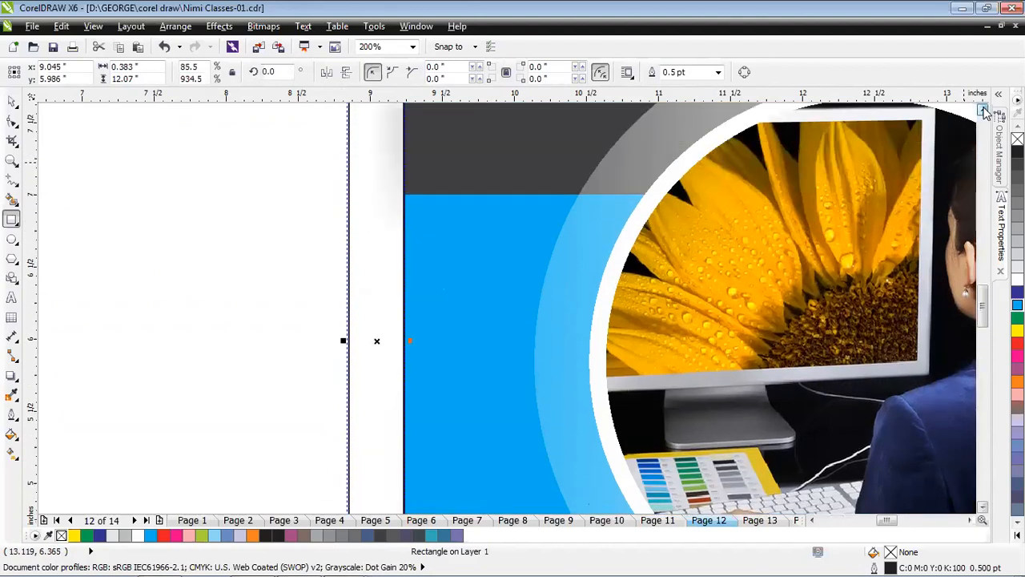
pyautogui.click(984, 109)
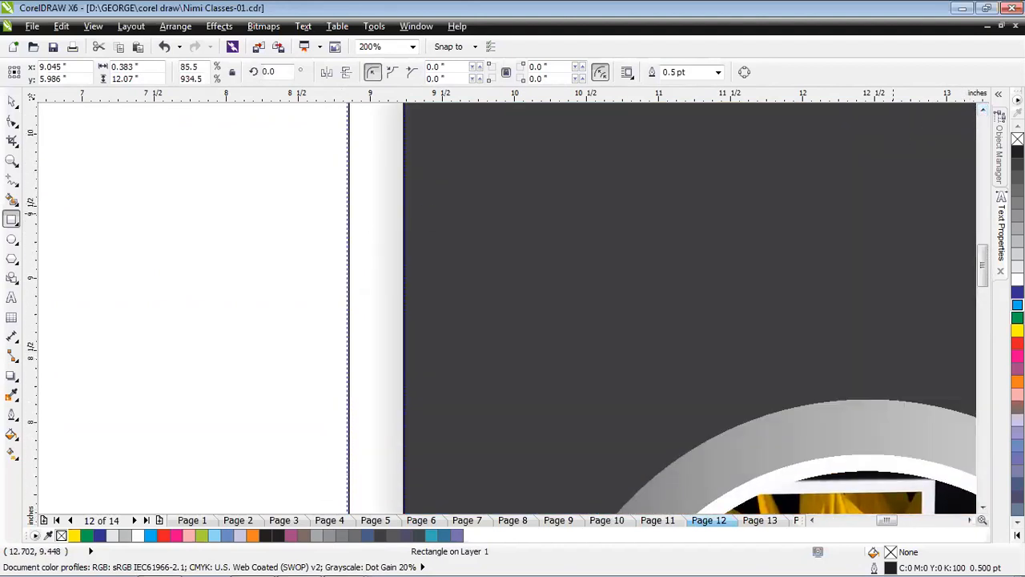
# - Fill the spine rectangle with 90% black and remove its outline
pyautogui.scroll(-3, 596, 313)
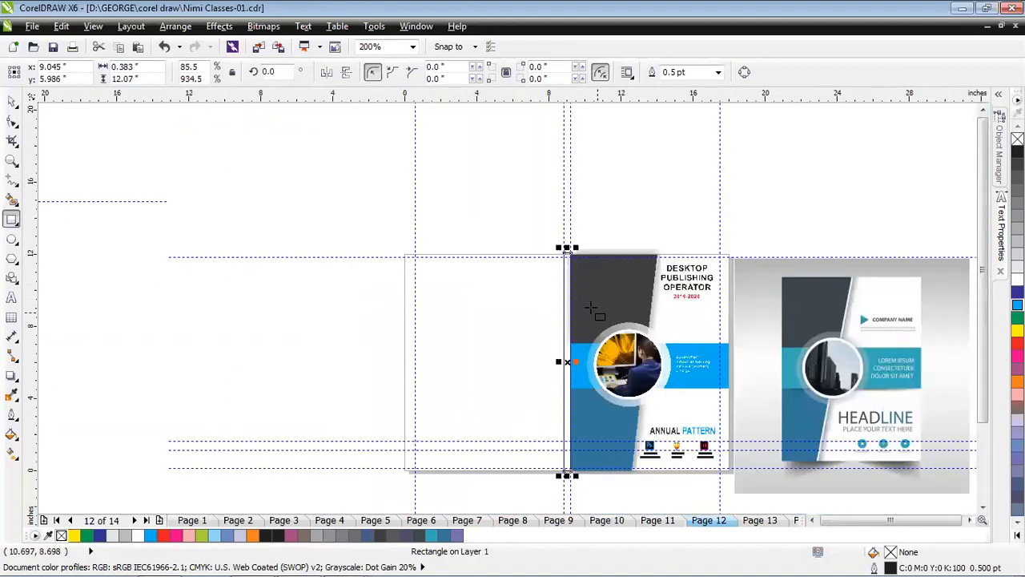
pyautogui.scroll(1, 648, 380)
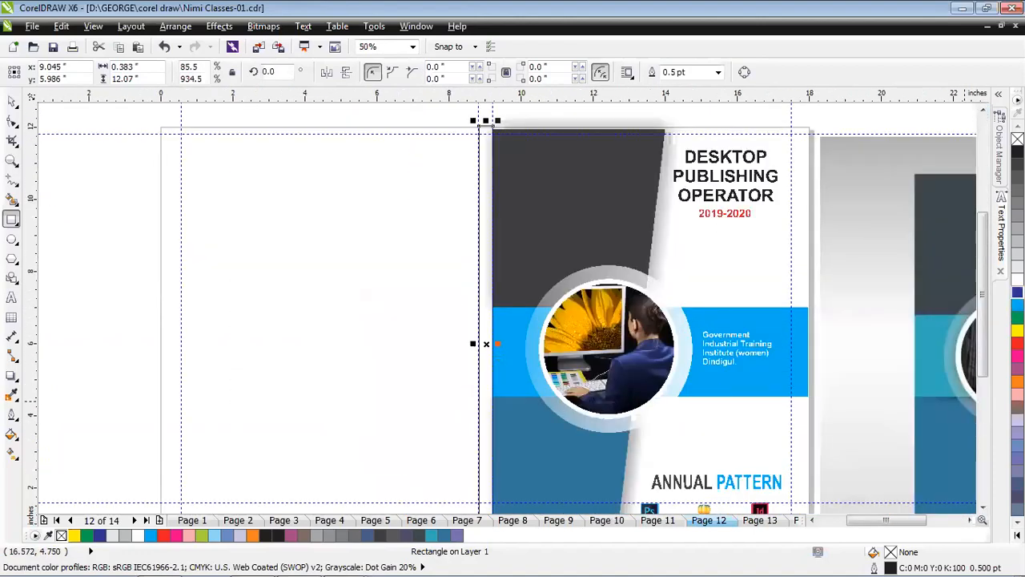
pyautogui.click(1017, 293)
pyautogui.click(1017, 446)
pyautogui.click(1016, 483)
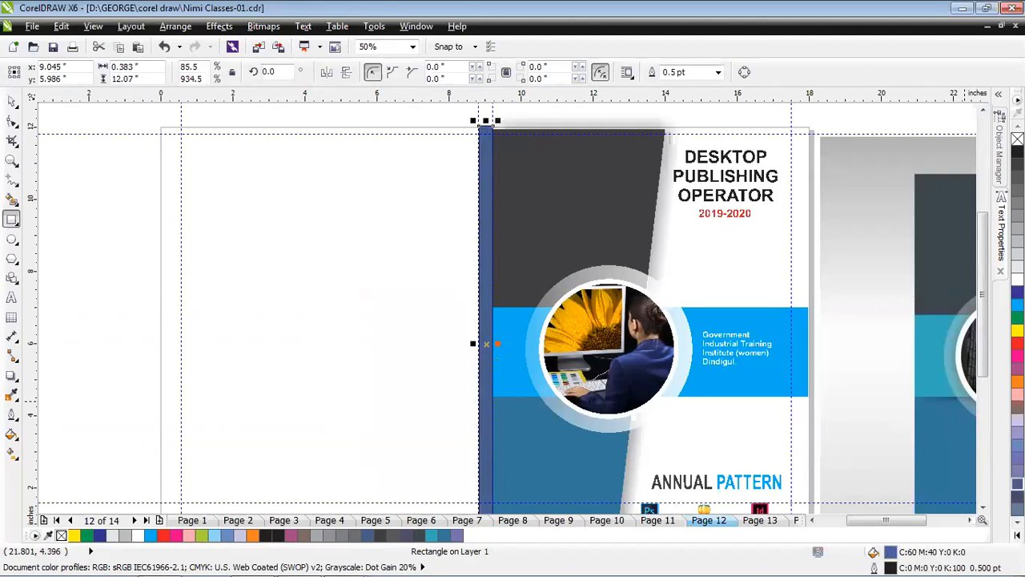
pyautogui.click(1017, 164)
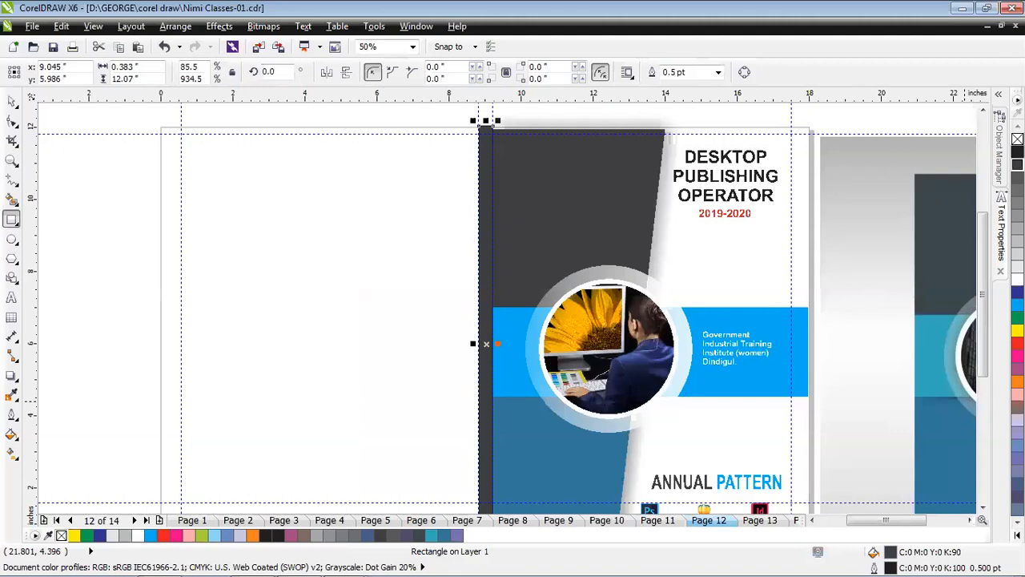
pyautogui.rightClick(1017, 138)
pyautogui.click(13, 102)
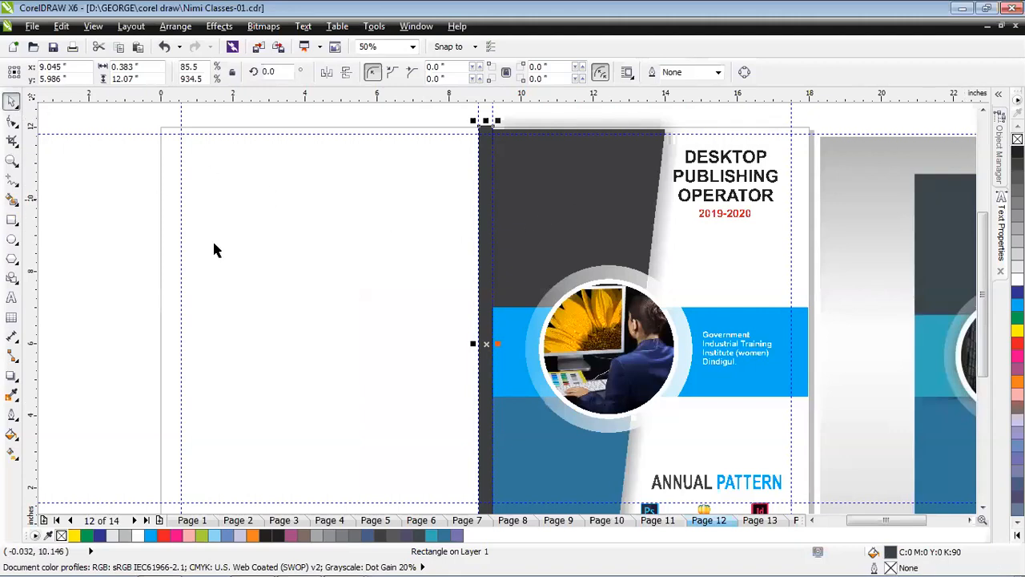
pyautogui.click(381, 282)
# - Raise the top edge of the dark grey slanted panel to the page's top edge by moving its upper corner nodes
pyautogui.scroll(2, 476, 122)
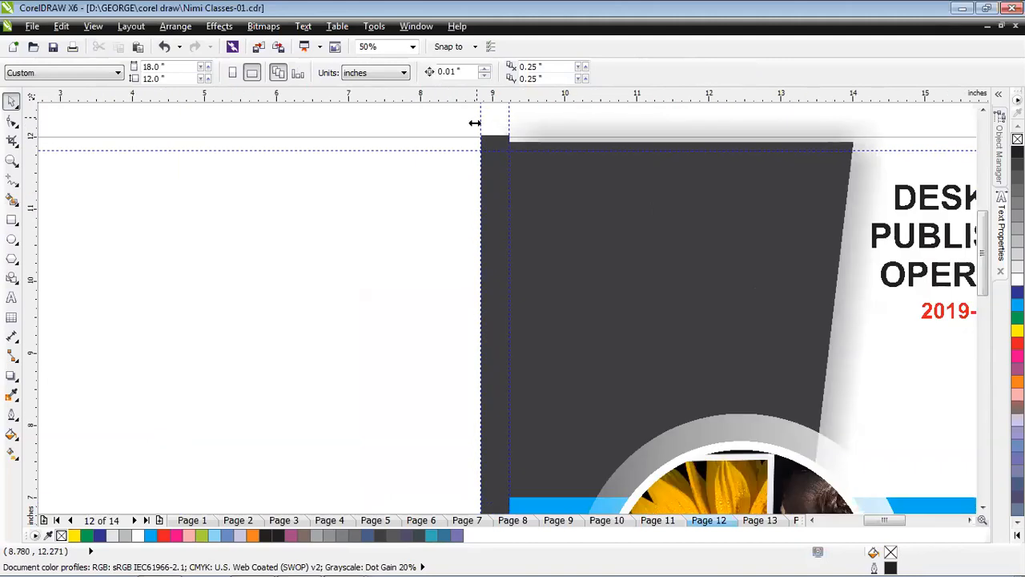
pyautogui.click(494, 169)
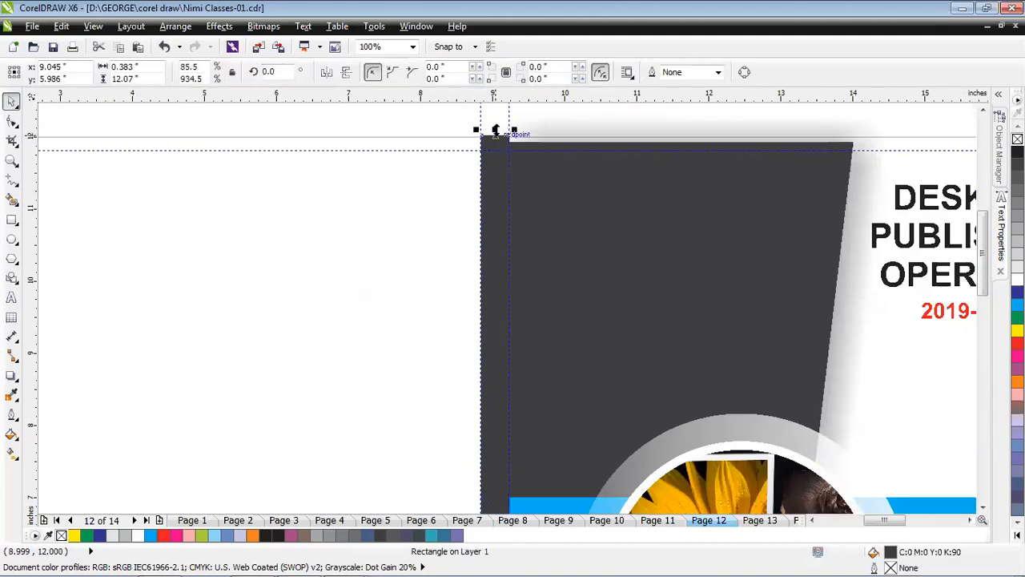
pyautogui.click(576, 176)
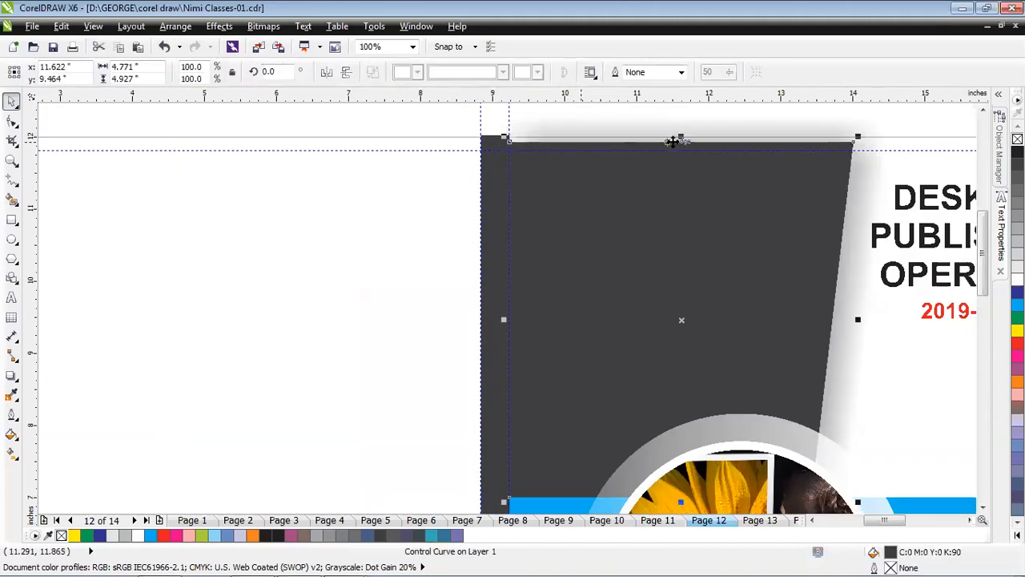
pyautogui.moveTo(681, 132); pyautogui.dragTo(681, 137)
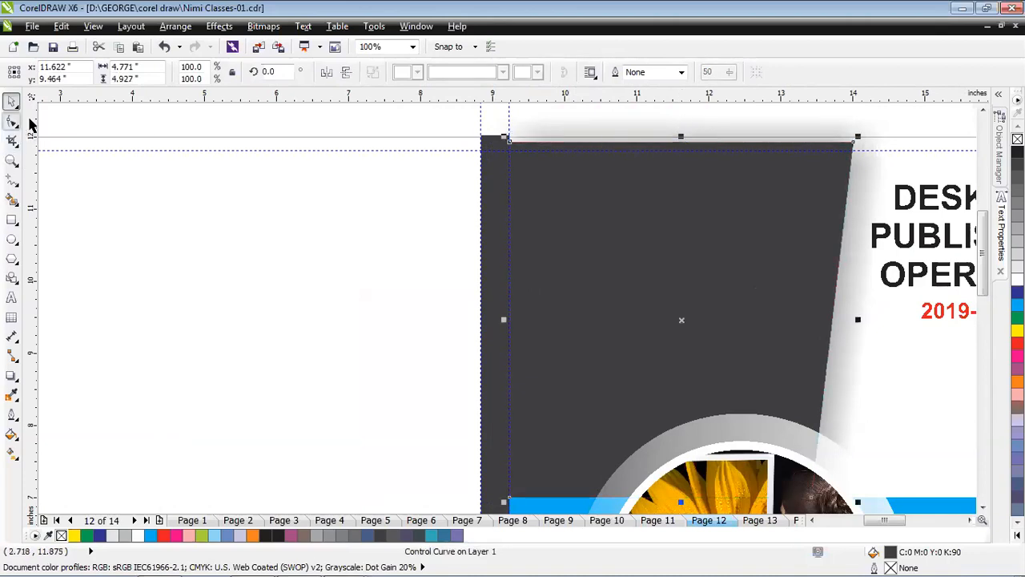
pyautogui.click(545, 145)
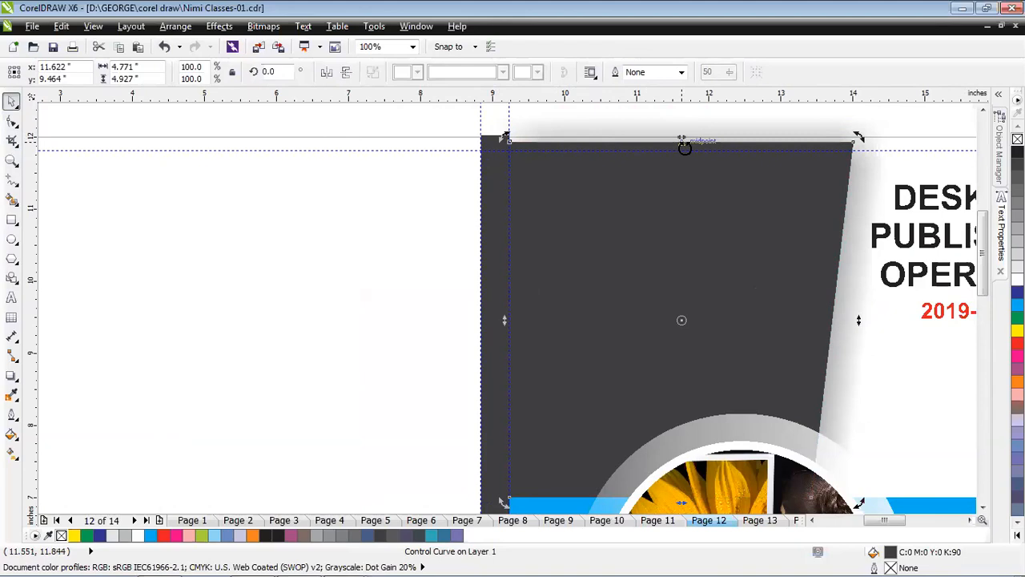
pyautogui.press('F10')
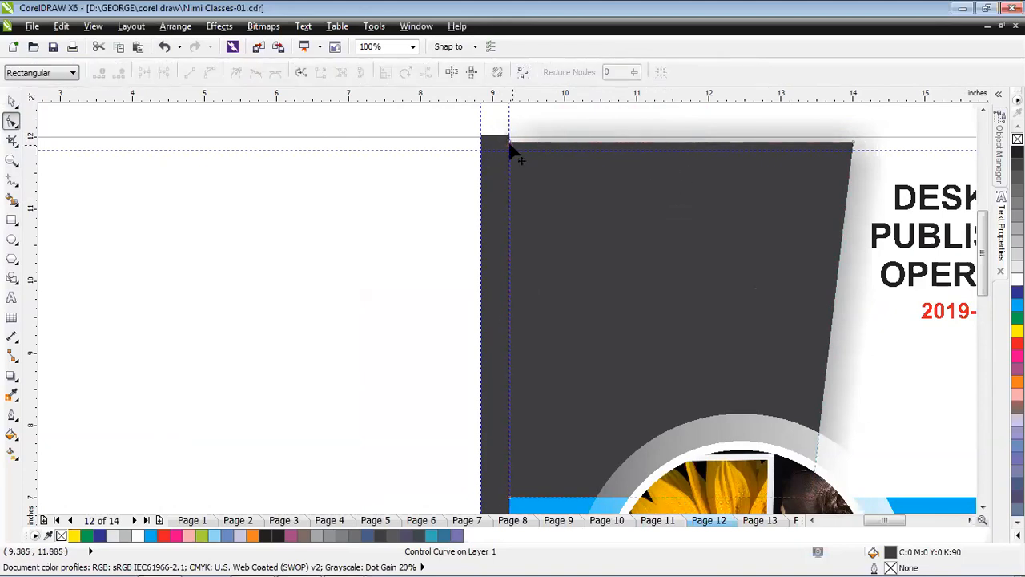
pyautogui.moveTo(852, 142); pyautogui.dragTo(854, 139)
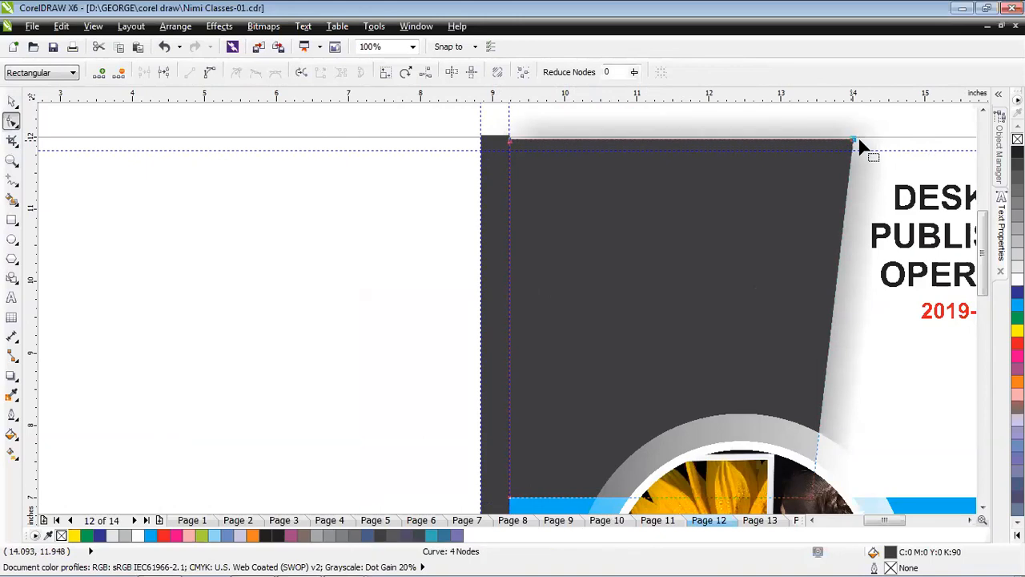
pyautogui.press('Up')
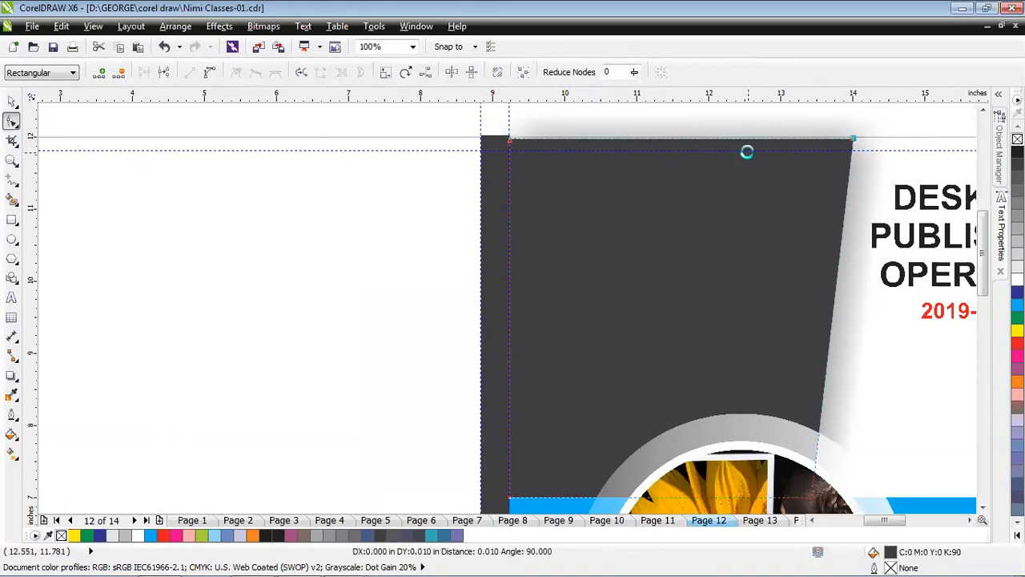
# - Copy the three-line "DESKTOP PUBLISHING OPERATOR" title from the front cover onto the empty back cover
pyautogui.scroll(-2, 446, 189)
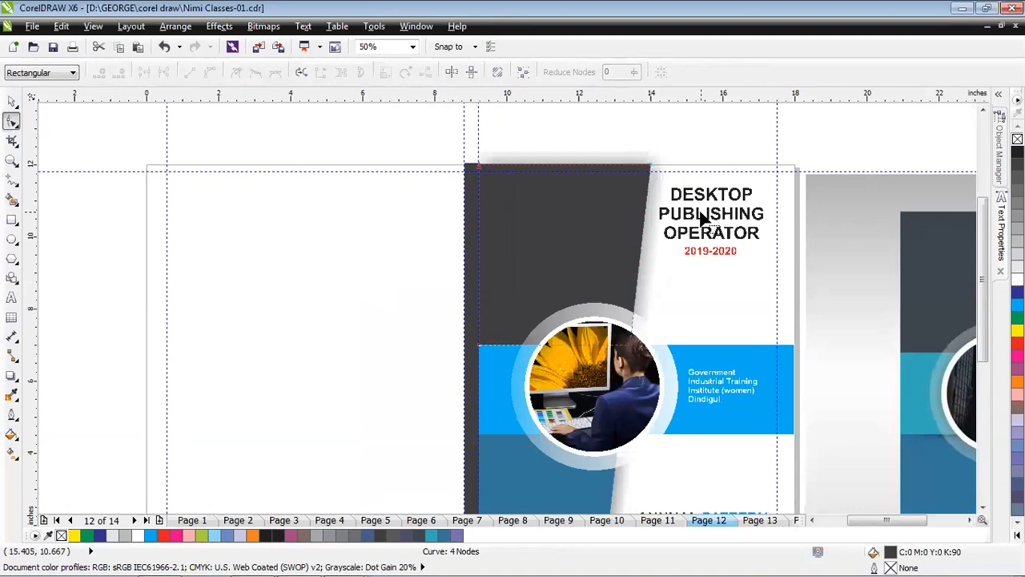
pyautogui.press('space')
pyautogui.click(712, 202)
pyautogui.click(725, 218)
pyautogui.moveTo(721, 214); pyautogui.dragTo(330, 262)
pyautogui.rightClick(331, 263)
# - Remove the line breaks in the copied title so "DESKTOP PUBLISHING OPERATOR" reads as a single line
pyautogui.doubleClick(363, 237)
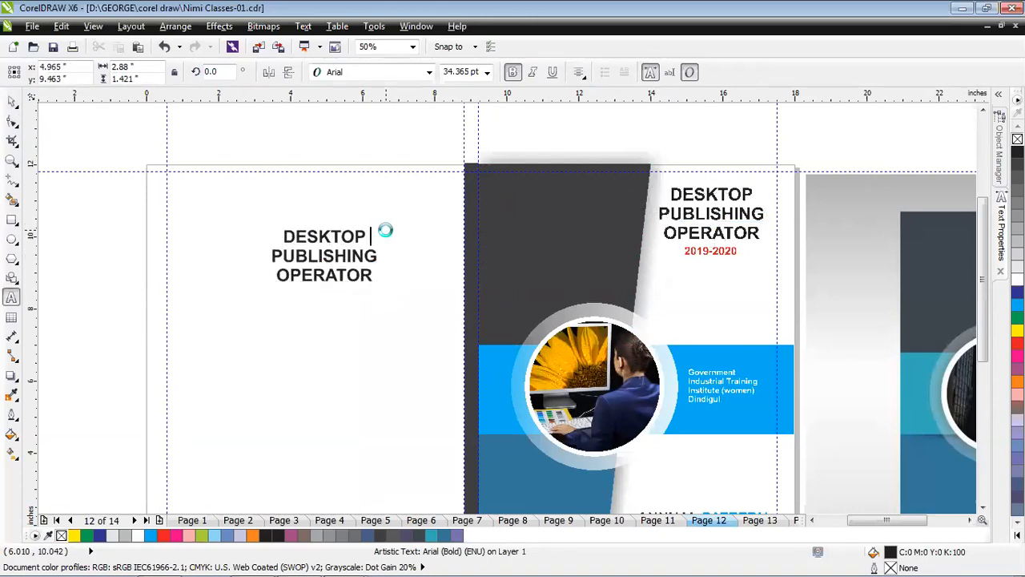
pyautogui.press('Delete')
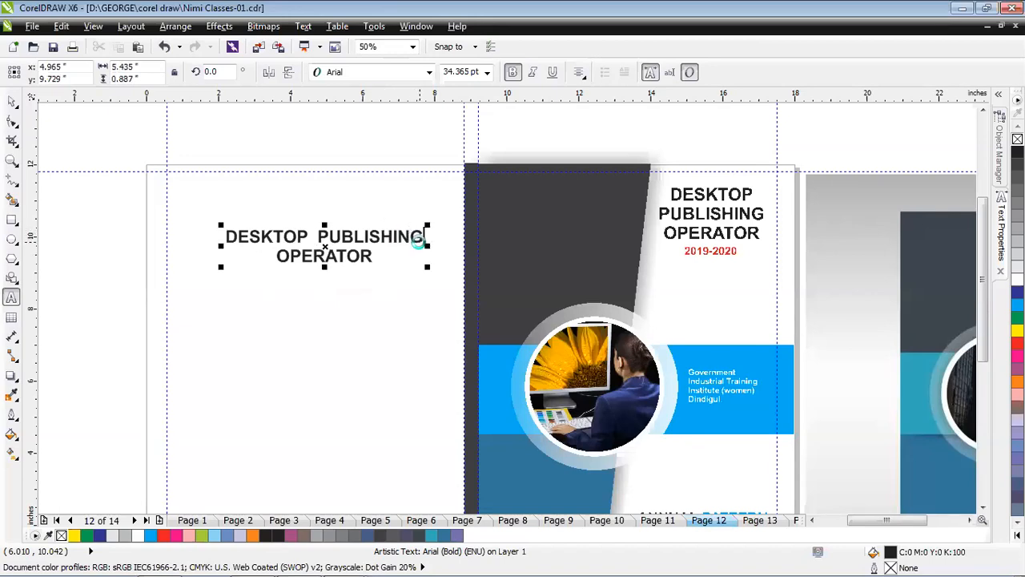
pyautogui.click(421, 241)
pyautogui.press('Delete')
pyautogui.hotkey('ctrl', 'a')
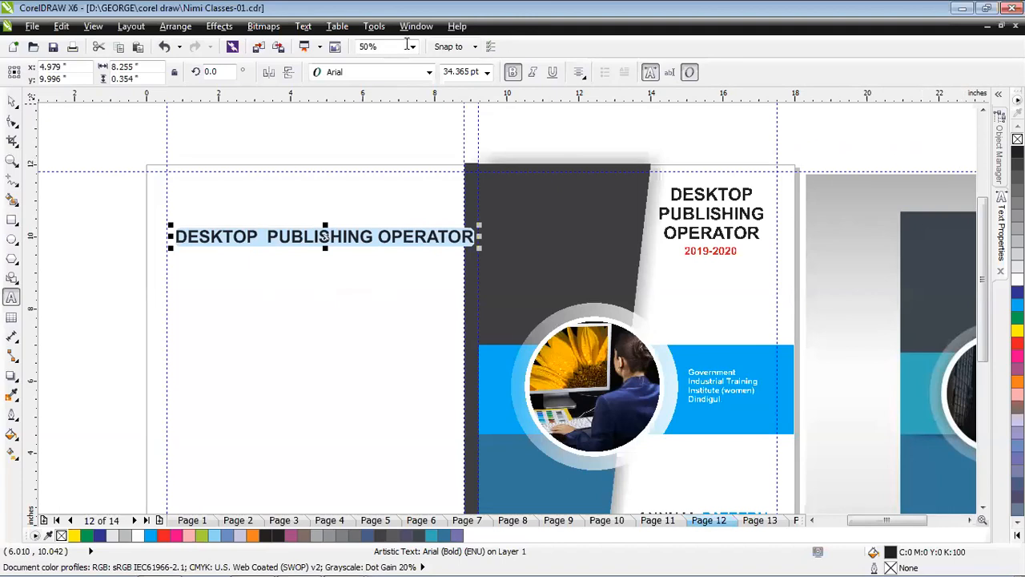
# - Set the one-line title's font size to 15 pt
pyautogui.click(486, 72)
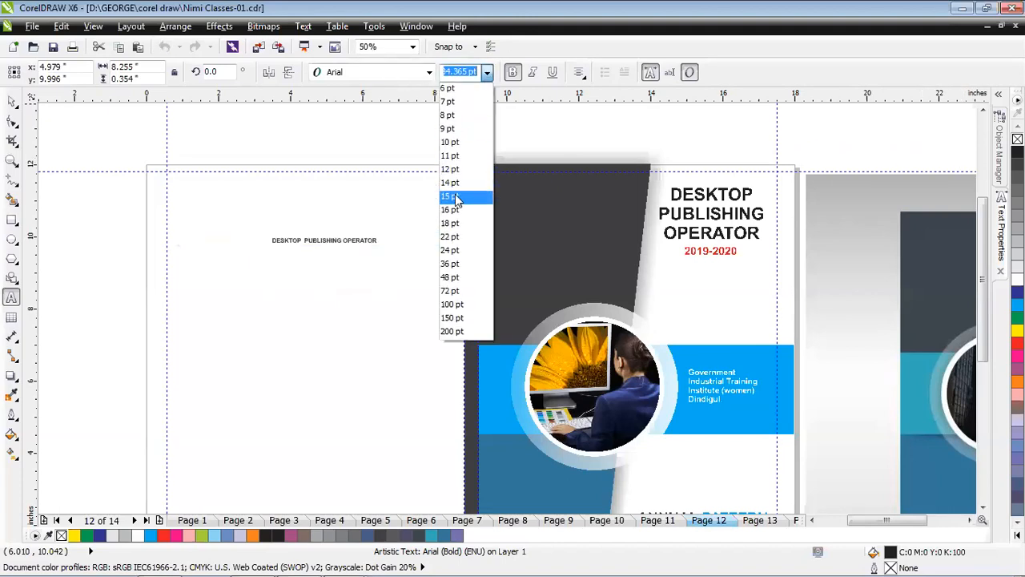
pyautogui.click(454, 198)
pyautogui.click(12, 101)
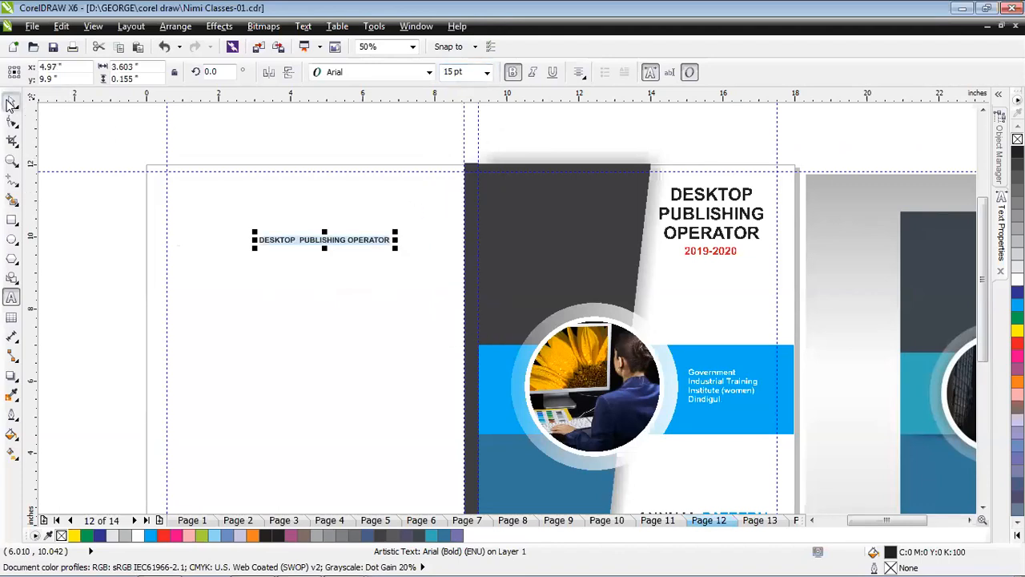
# - Rotate the one-line title by 90 degrees and place it on the spine in yellow, beside the blue band
pyautogui.click(394, 253)
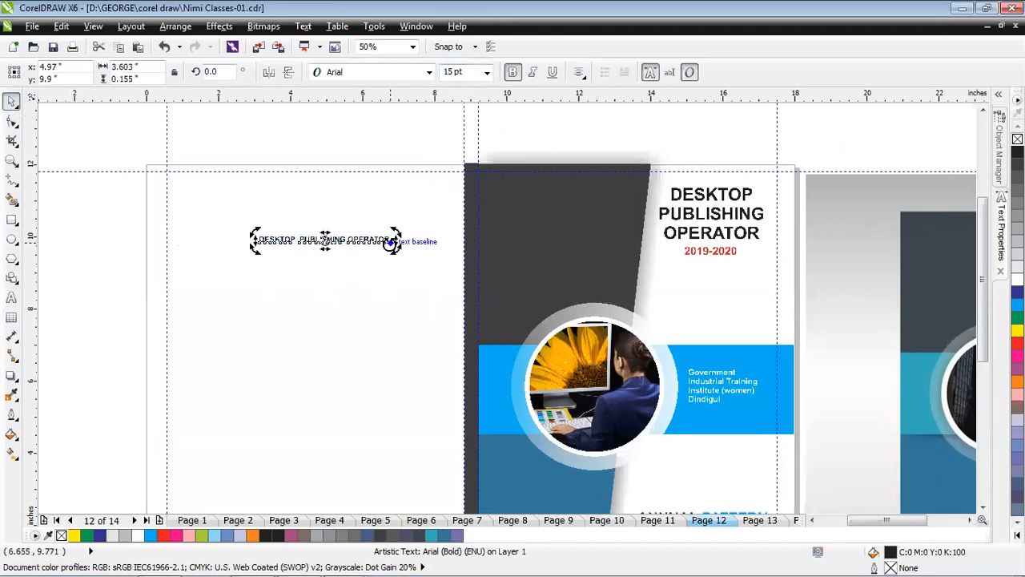
pyautogui.moveTo(395, 234); pyautogui.dragTo(325, 213)
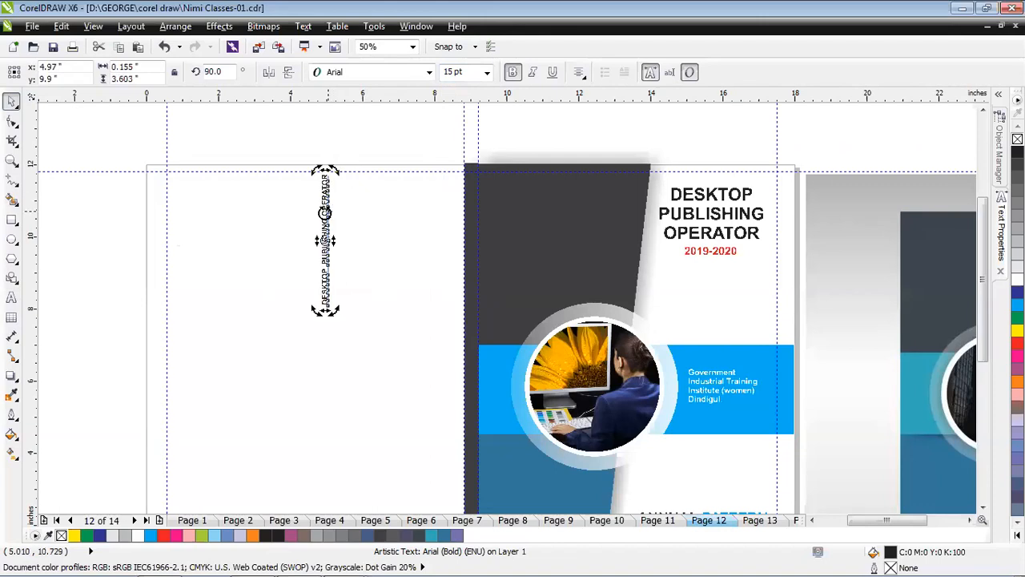
pyautogui.click(277, 247)
pyautogui.moveTo(323, 252); pyautogui.dragTo(471, 354)
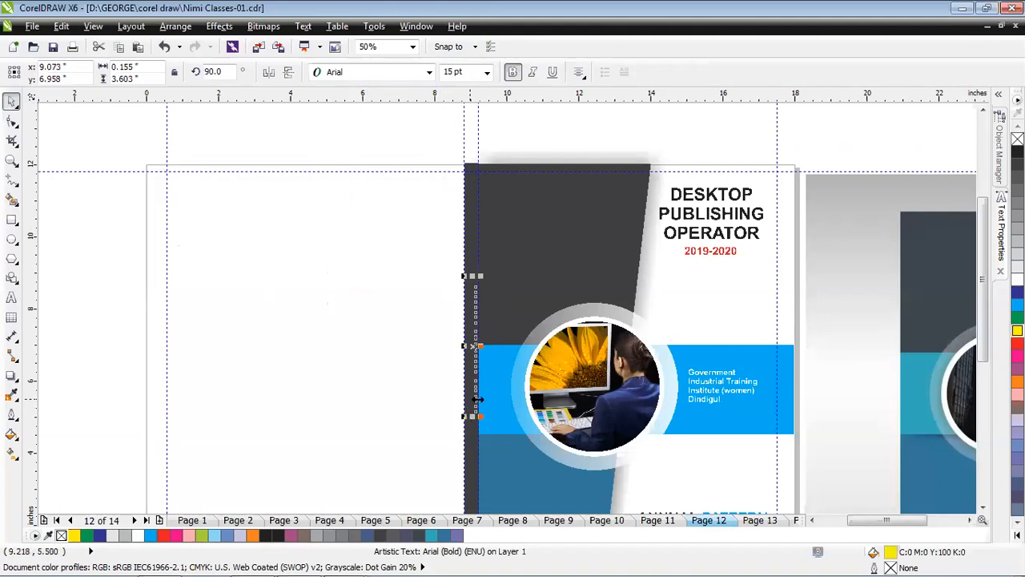
# - Send the dark grey spine rectangle behind the vertical title text
pyautogui.scroll(3, 538, 385)
pyautogui.scroll(-1, 538, 385)
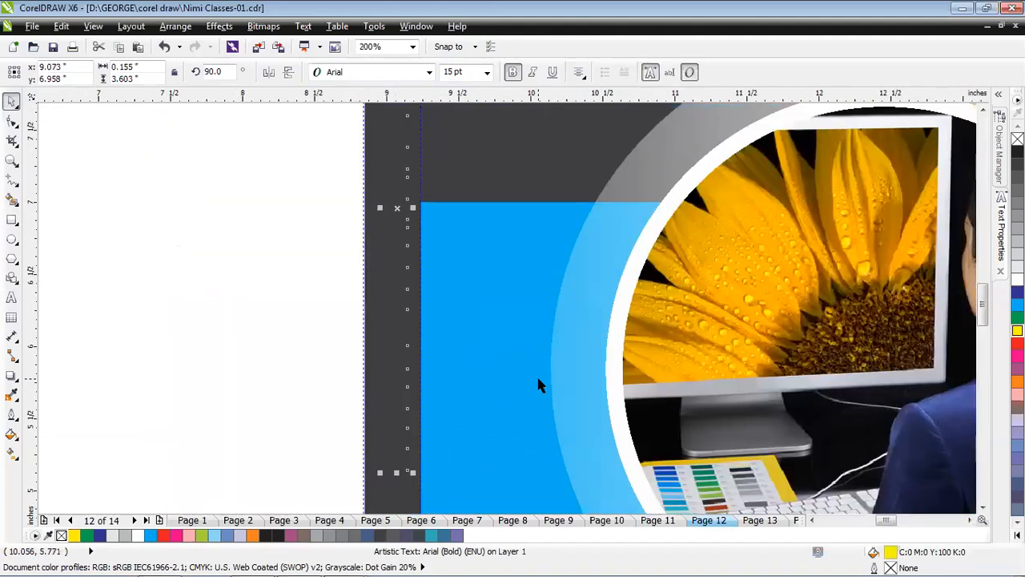
pyautogui.click(407, 216)
pyautogui.click(310, 219)
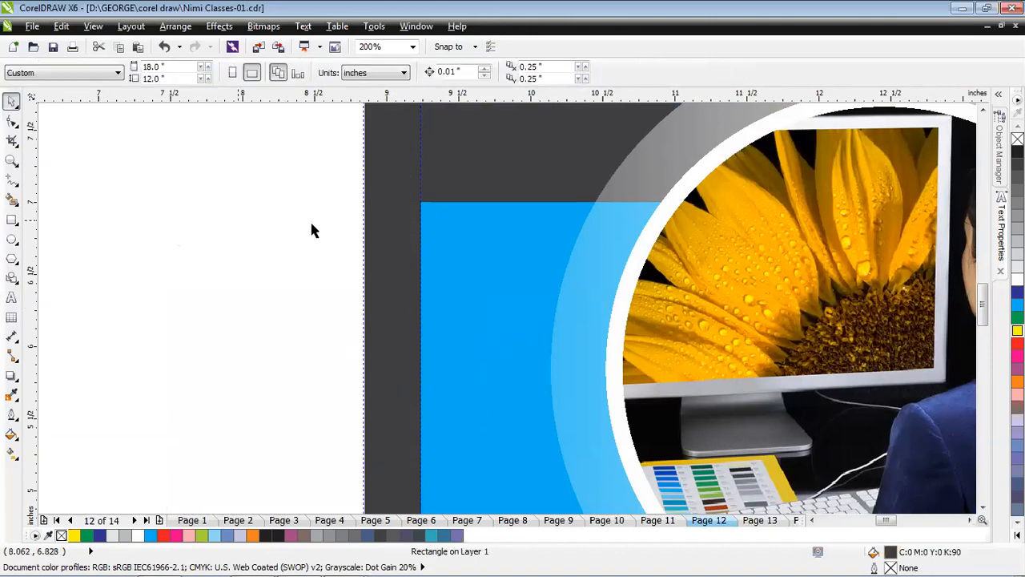
pyautogui.click(390, 252)
pyautogui.rightClick(391, 253)
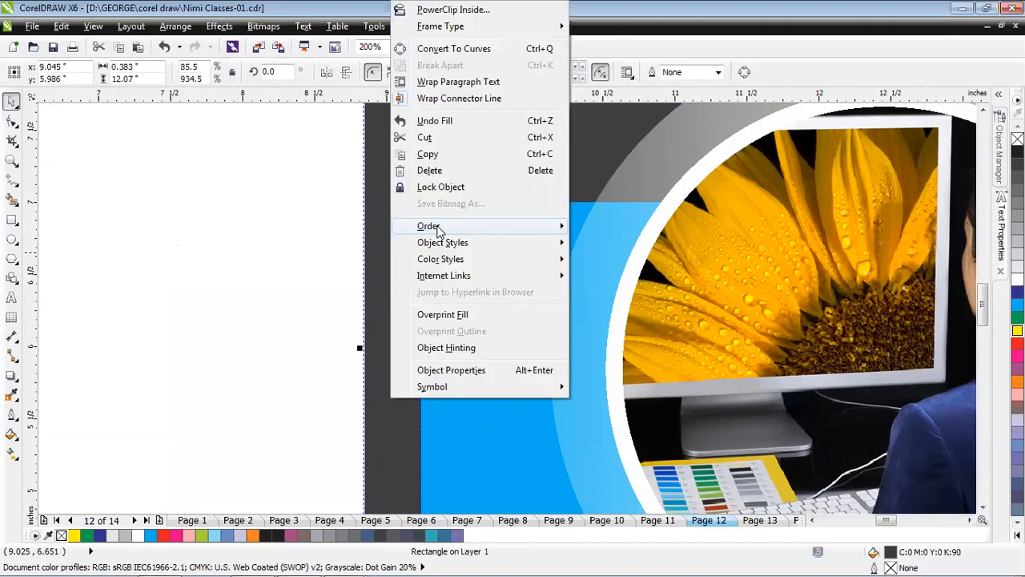
pyautogui.moveTo(448, 226)
pyautogui.click(637, 89)
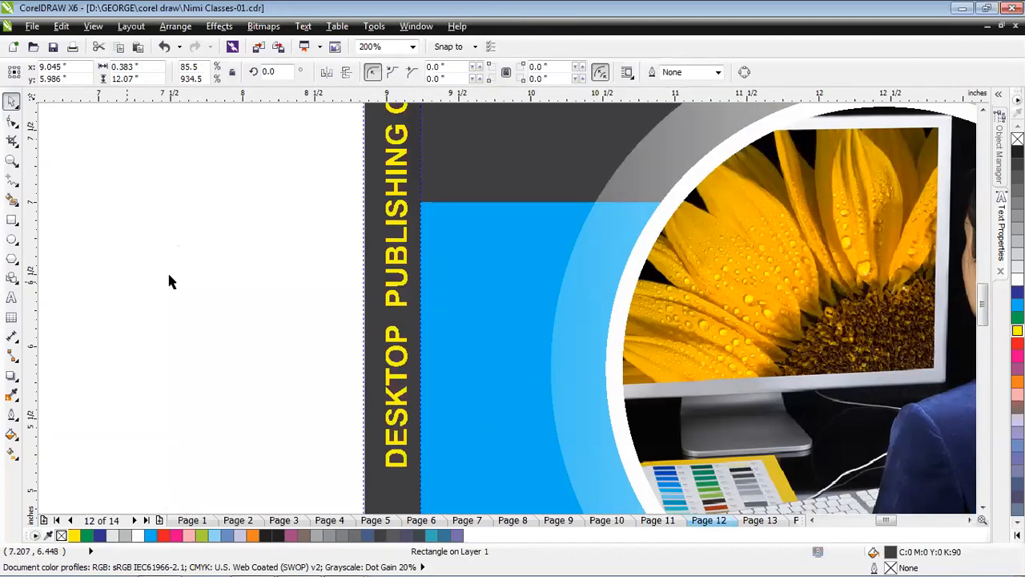
# - Move the vertical title down the spine, centring it at about x 9.04 and y 5.83 in
pyautogui.scroll(-3, 250, 262)
pyautogui.scroll(2, 285, 251)
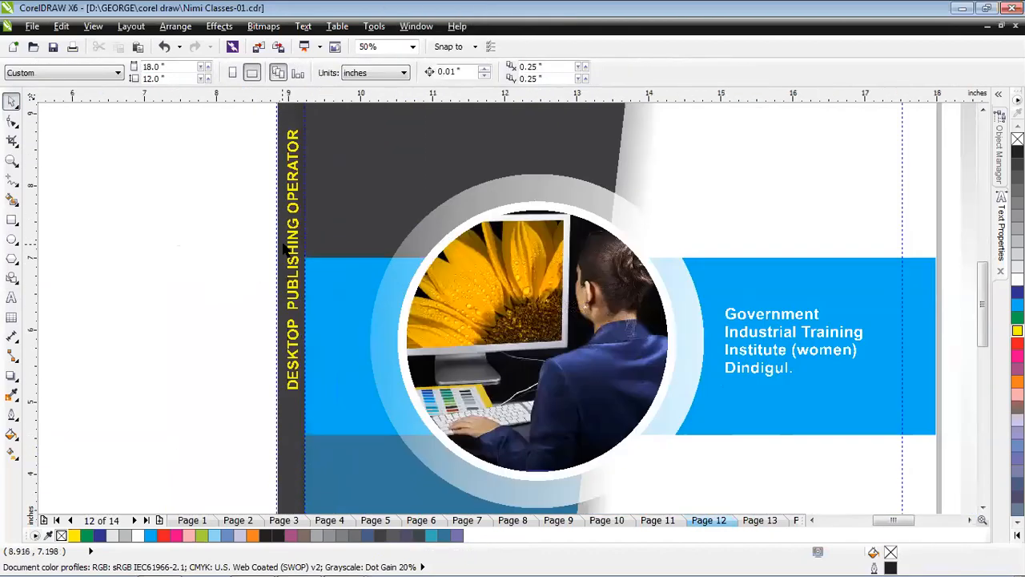
pyautogui.click(294, 295)
pyautogui.moveTo(294, 295); pyautogui.dragTo(292, 342)
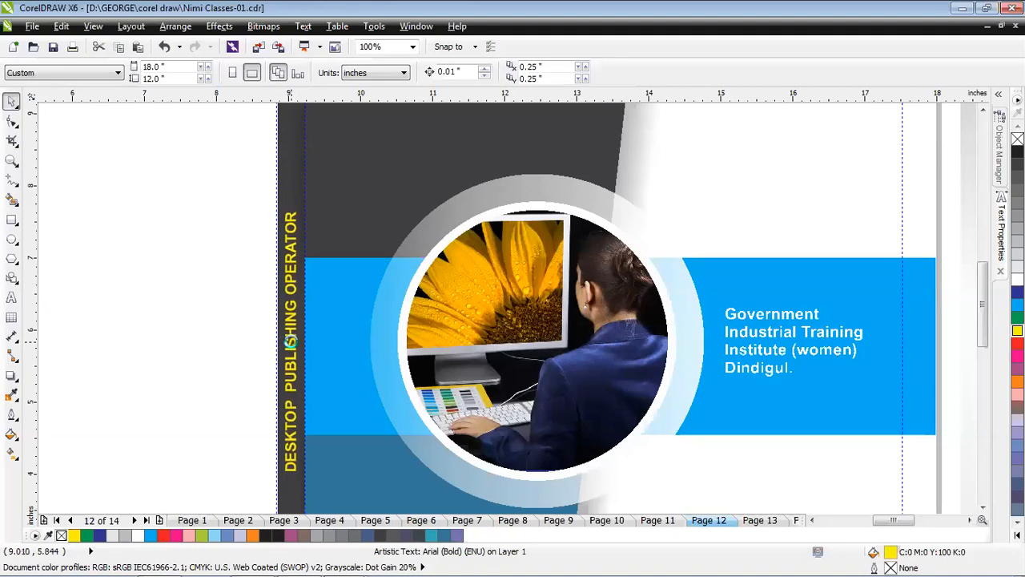
pyautogui.scroll(-2, 292, 341)
pyautogui.click(217, 315)
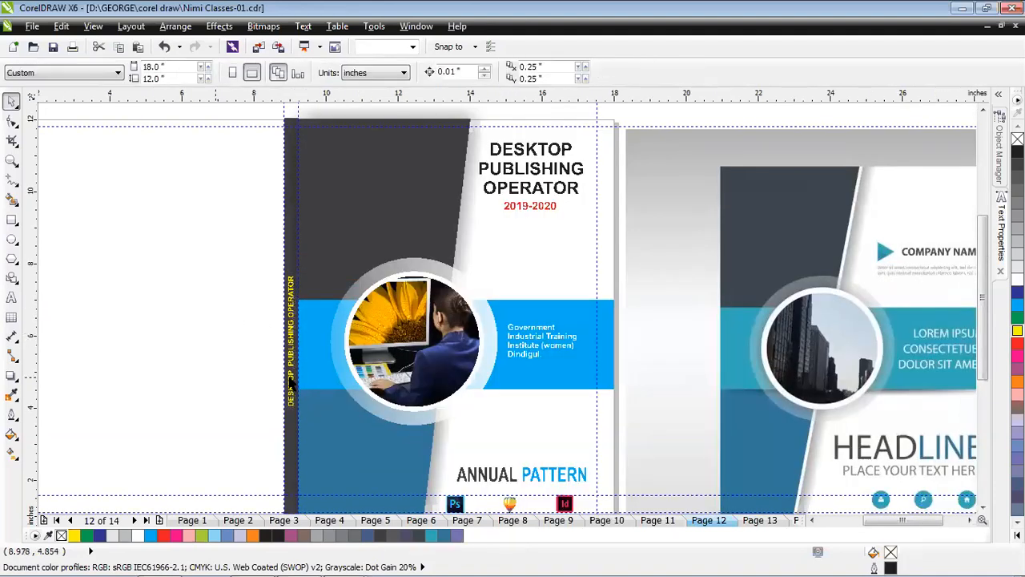
# - Widen the letter spacing of the vertical spine title until the text is about 6.26 in long
pyautogui.click(289, 377)
pyautogui.press('F8')
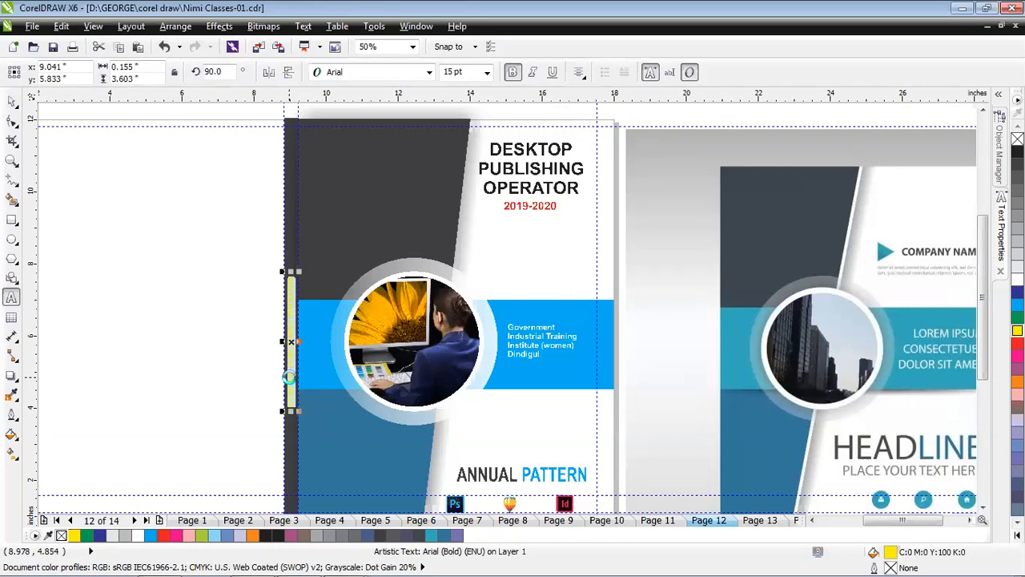
pyautogui.scroll(4, 292, 368)
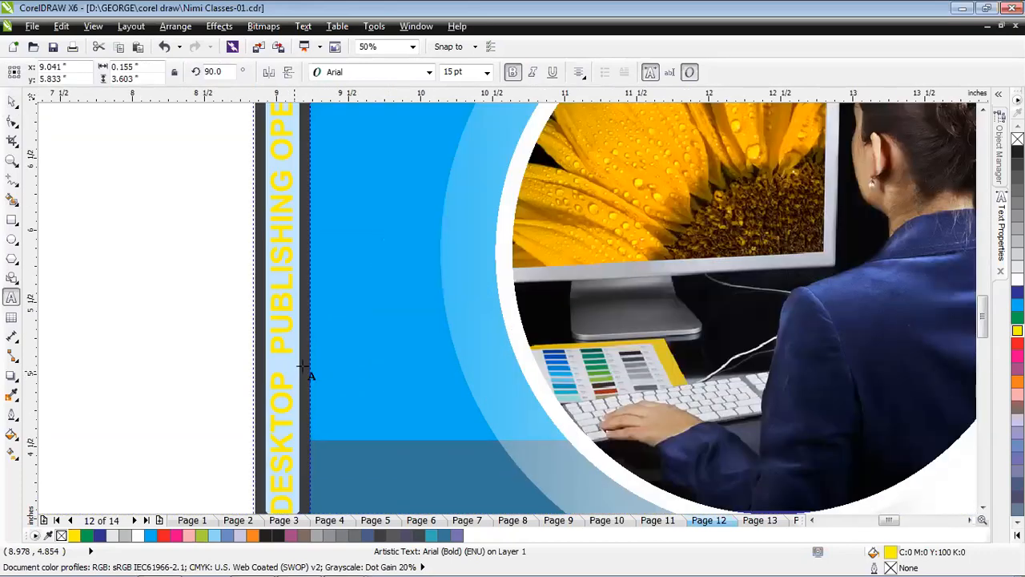
pyautogui.scroll(-2, 302, 369)
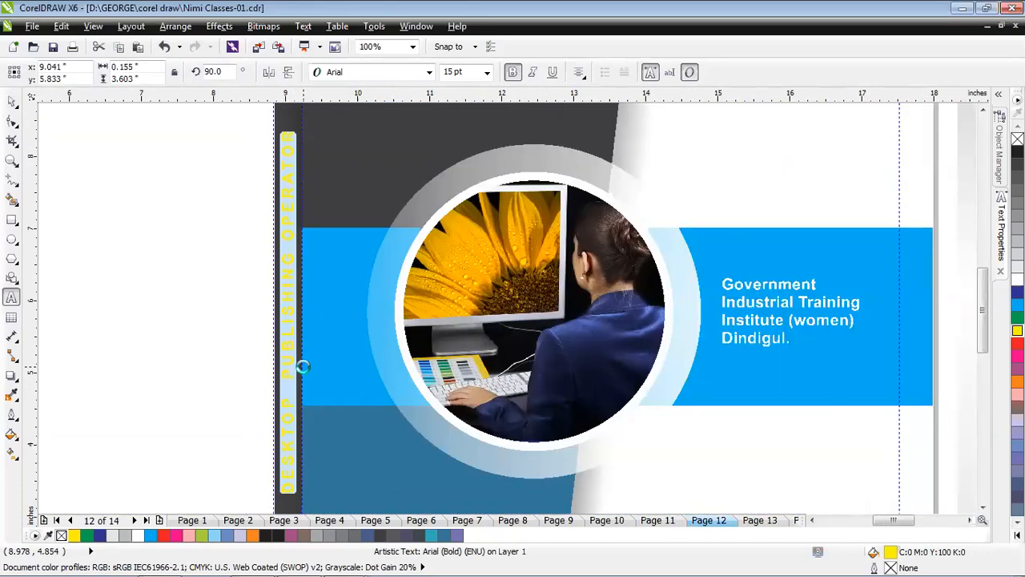
pyautogui.click(12, 100)
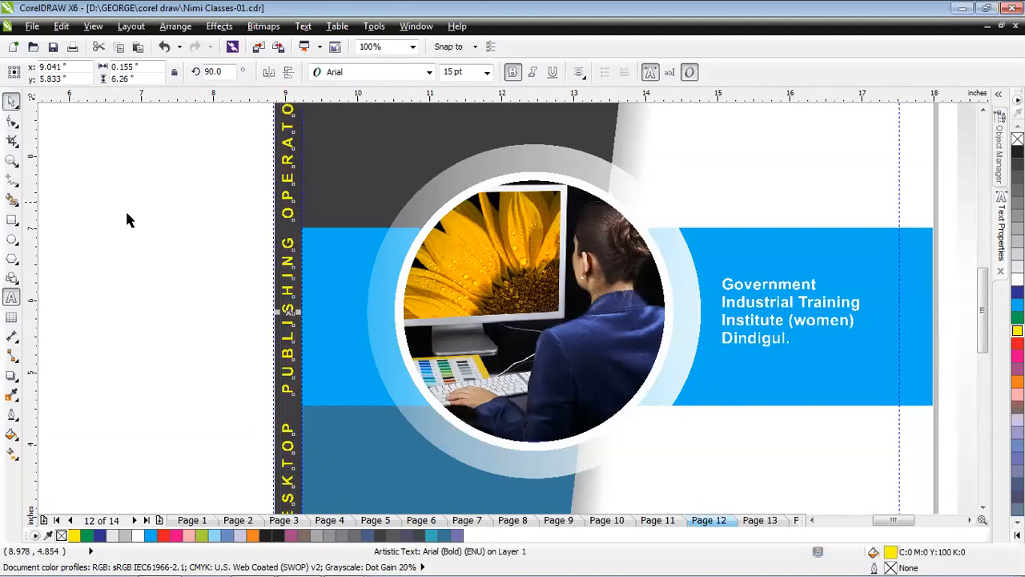
pyautogui.click(125, 217)
# - Move the spaced-out spine title down towards the lower part of the spine
pyautogui.scroll(-2, 266, 262)
pyautogui.scroll(-2, 267, 262)
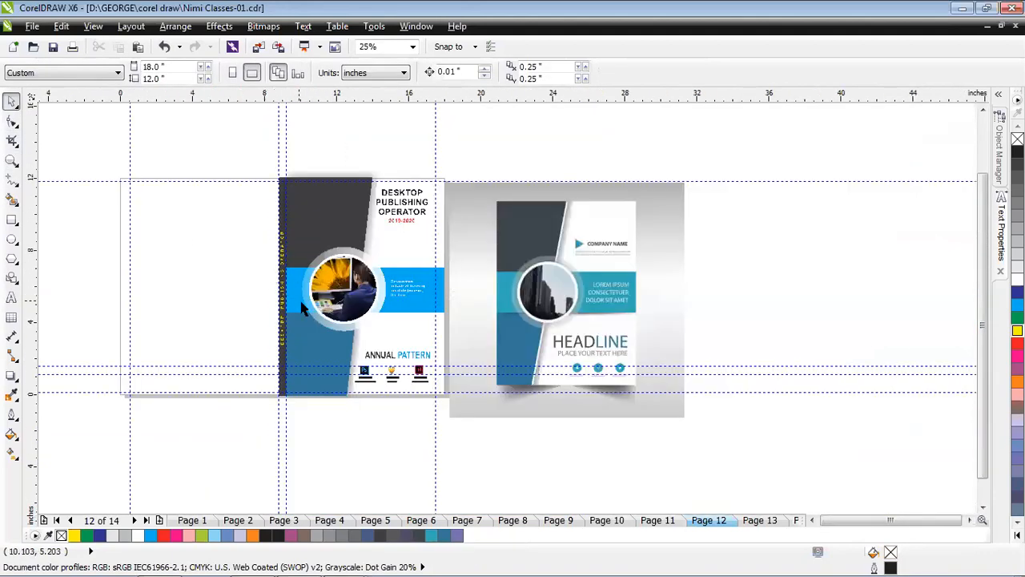
pyautogui.scroll(2, 303, 307)
pyautogui.moveTo(264, 360); pyautogui.dragTo(266, 408)
pyautogui.click(183, 229)
# - Place a copy of the spine title higher on the spine and replace its text with "2019-2020"
pyautogui.scroll(1, 267, 262)
pyautogui.moveTo(264, 261); pyautogui.dragTo(269, 184)
pyautogui.doubleClick(267, 180)
pyautogui.hotkey('ctrl', 'a')
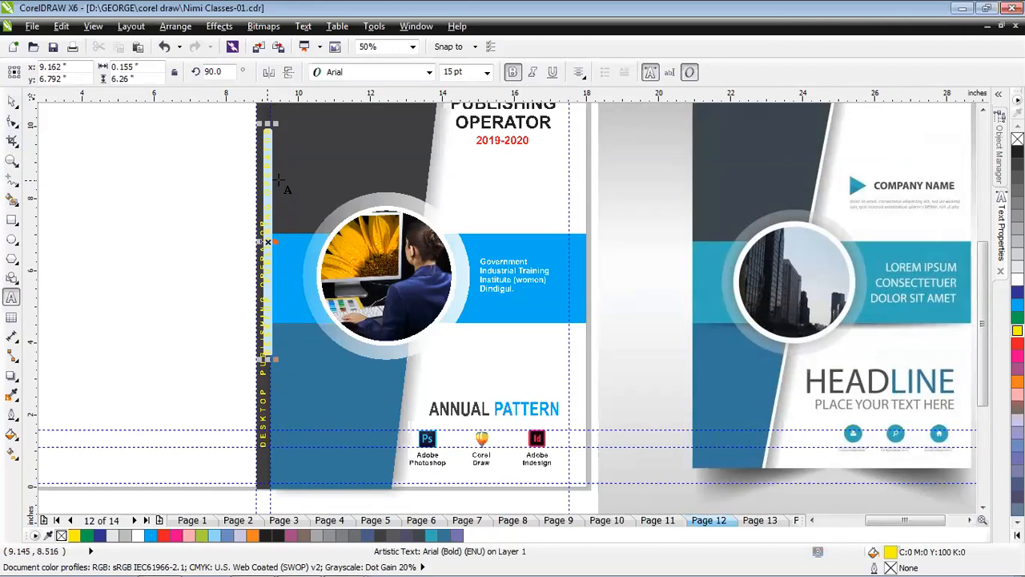
pyautogui.write('2019-2020')
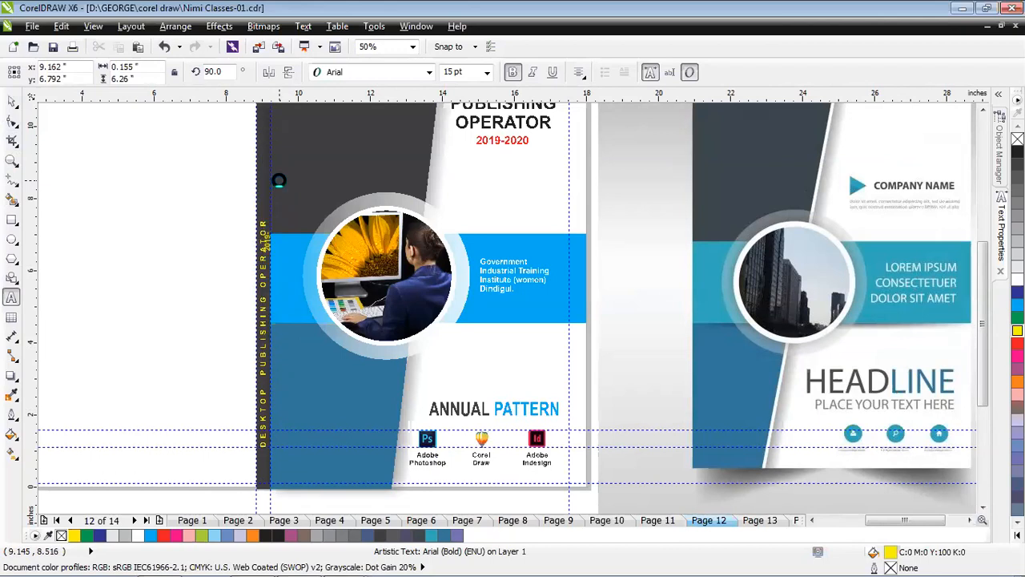
pyautogui.click(12, 101)
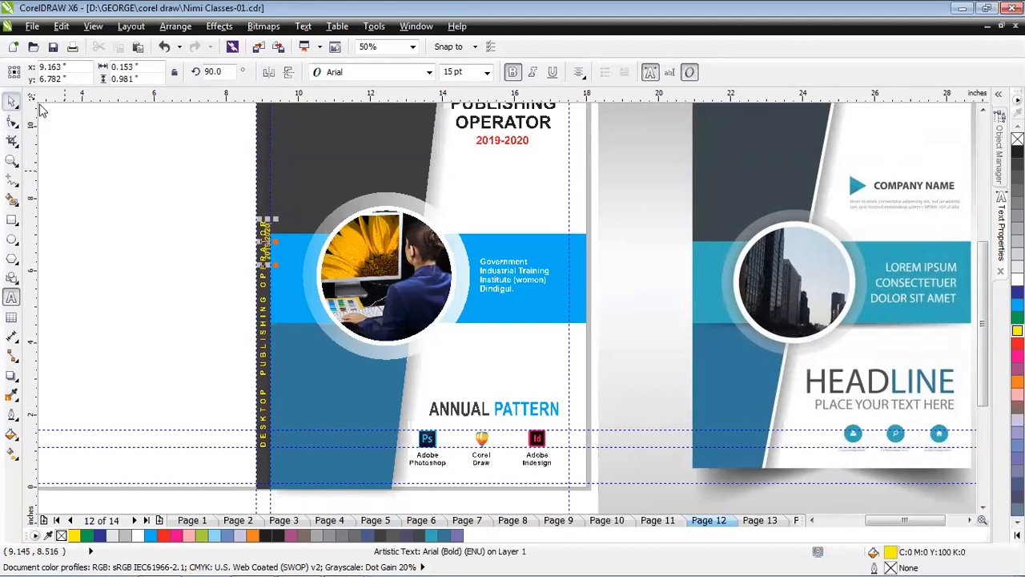
# - Move the vertical "2019-2020" text near the spine's upper end, at about x 9.08 and y 10.23 in
pyautogui.moveTo(269, 258); pyautogui.dragTo(273, 128)
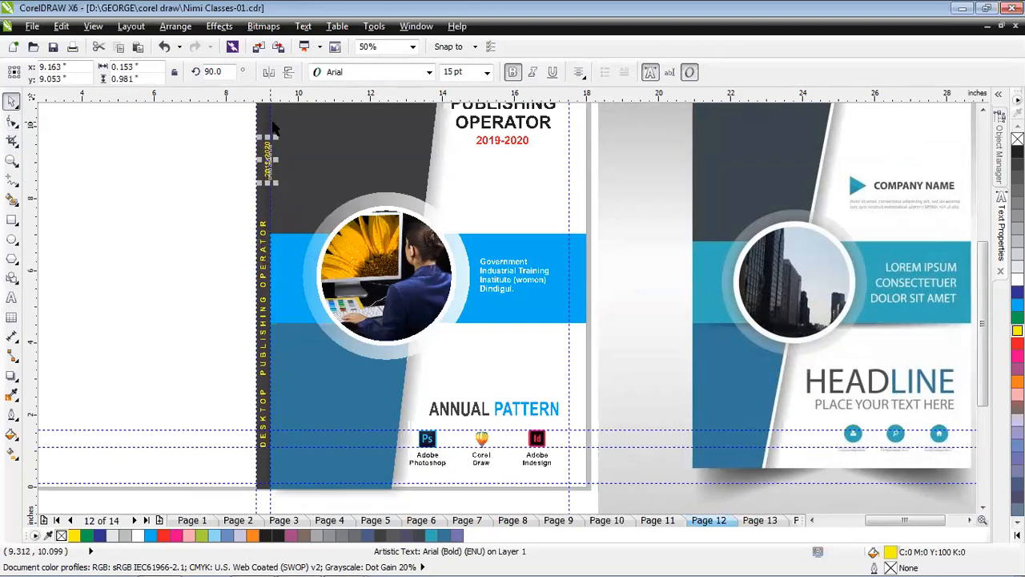
pyautogui.scroll(1, 273, 126)
pyautogui.doubleClick(983, 109)
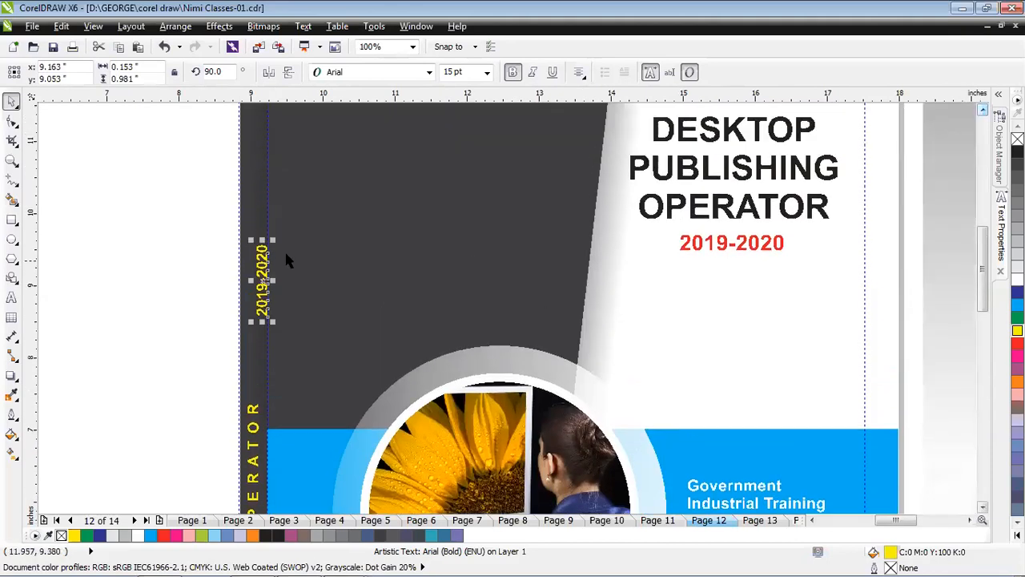
pyautogui.moveTo(261, 261); pyautogui.dragTo(256, 176)
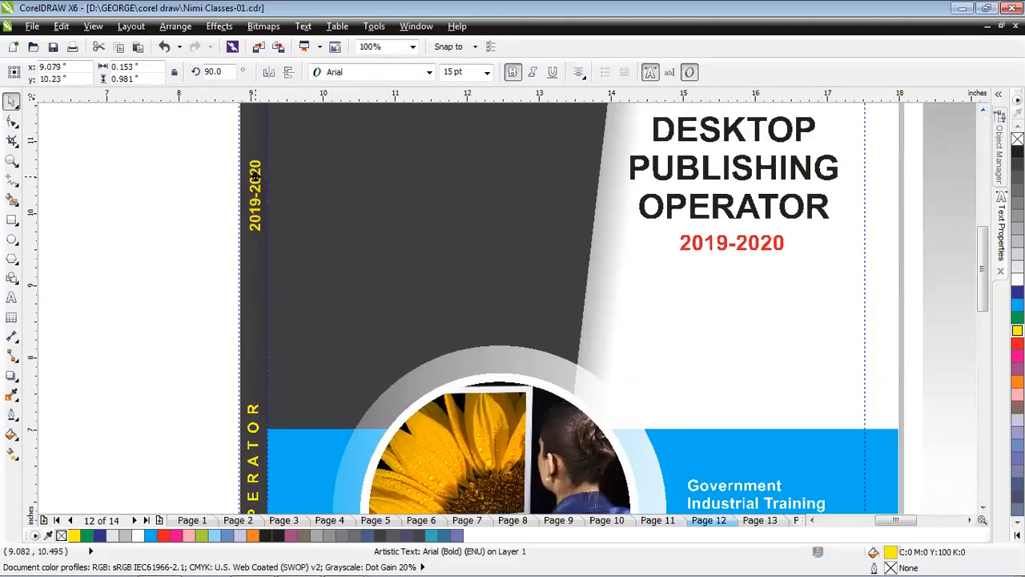
# - Draw a red rectangle without outline, about 0.38 × 0.73 in, across the width of the spine at its upper end
pyautogui.scroll(-2, 255, 174)
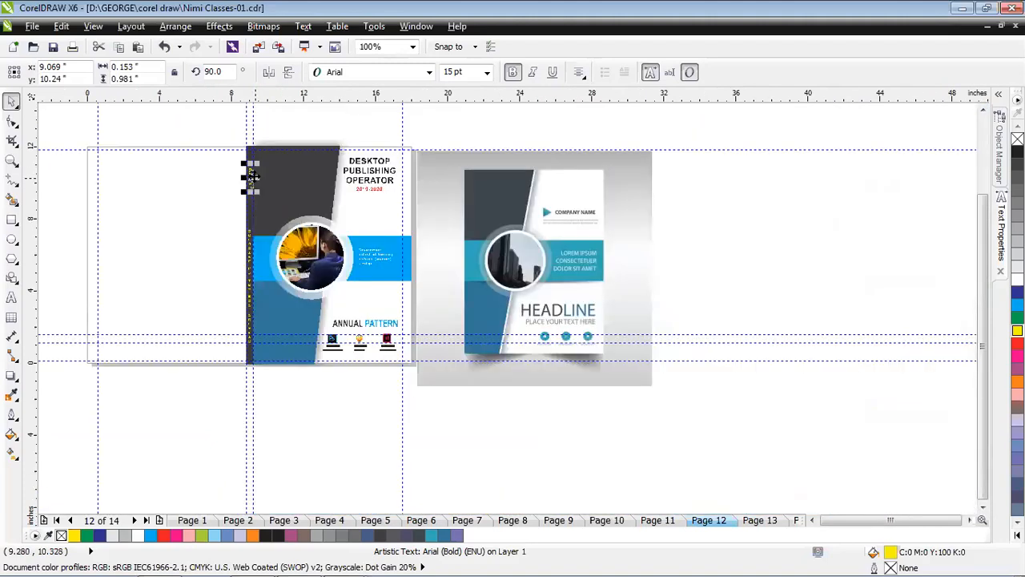
pyautogui.scroll(1, 254, 178)
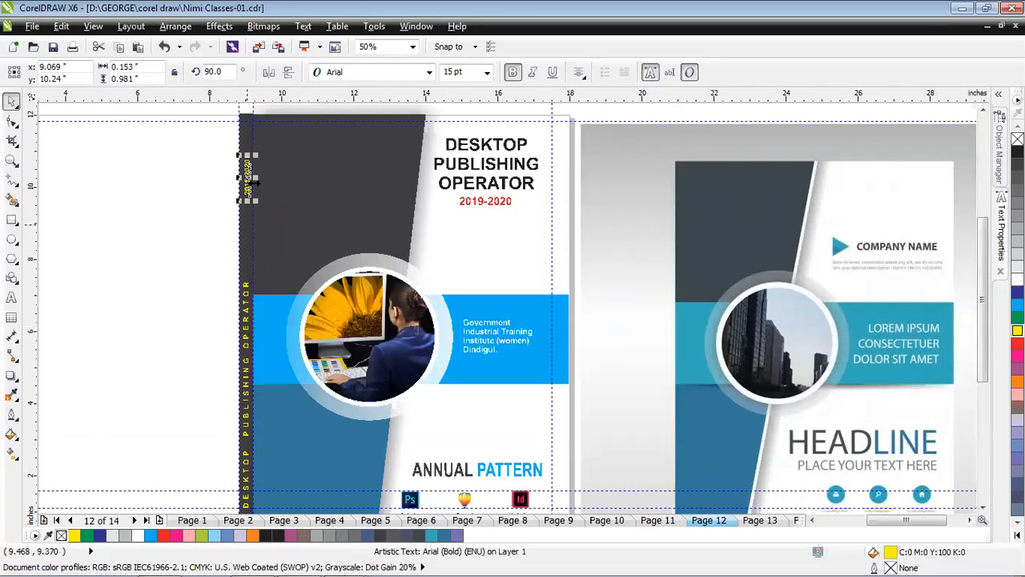
pyautogui.click(221, 156)
pyautogui.scroll(1, 240, 160)
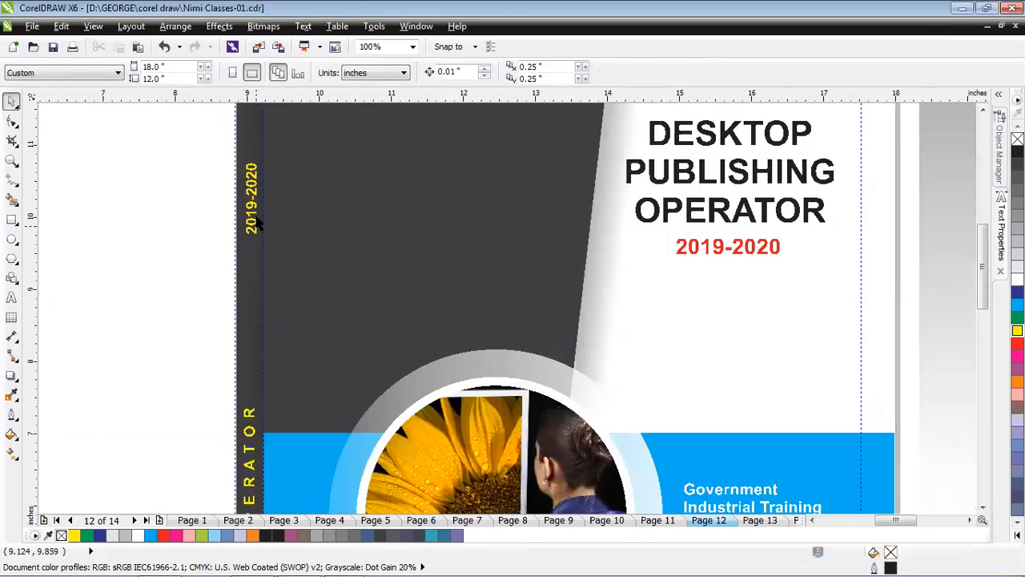
pyautogui.click(983, 110)
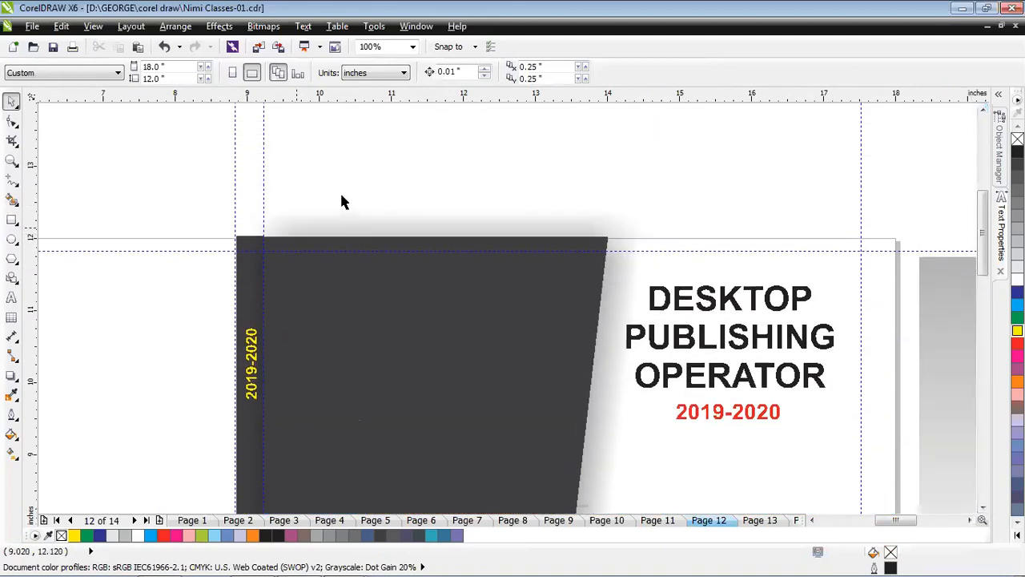
pyautogui.click(12, 219)
pyautogui.moveTo(237, 237); pyautogui.dragTo(268, 290)
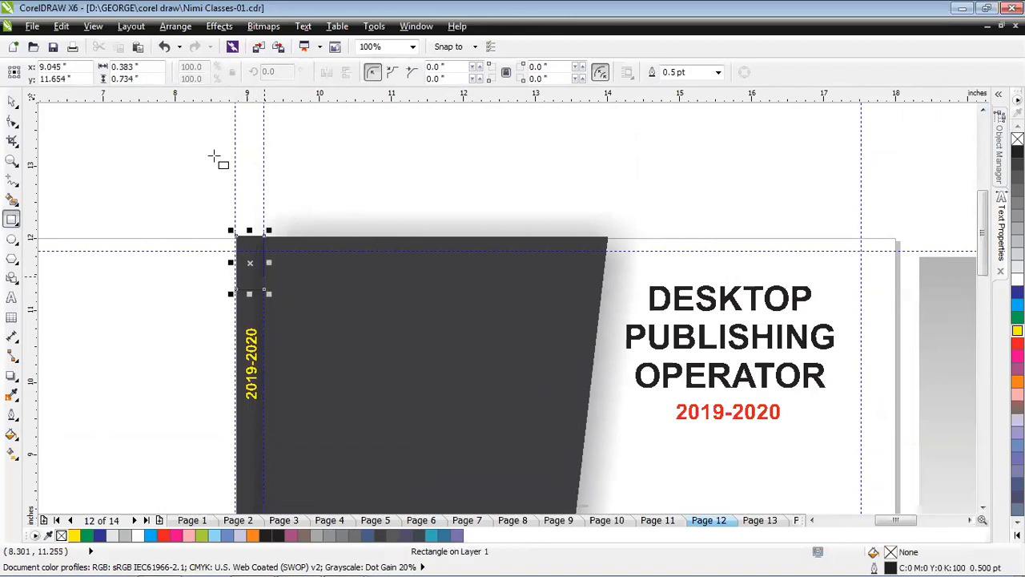
pyautogui.click(1017, 343)
pyautogui.rightClick(1017, 139)
# - Add a green strip about 0.135 in high directly below the red block by stretching a copy of it
pyautogui.click(12, 102)
pyautogui.click(139, 277)
pyautogui.click(248, 275)
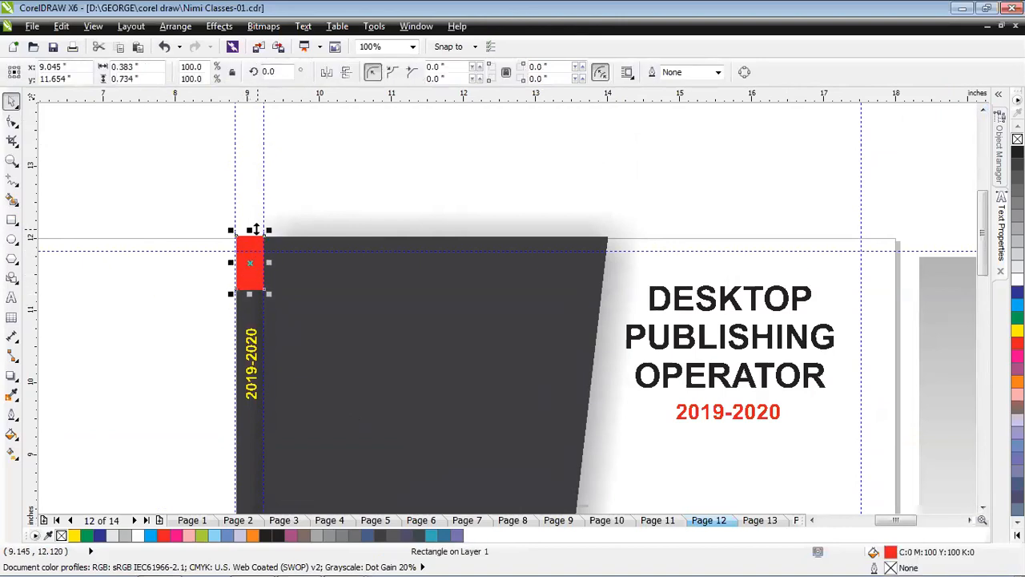
pyautogui.moveTo(249, 228); pyautogui.dragTo(284, 289)
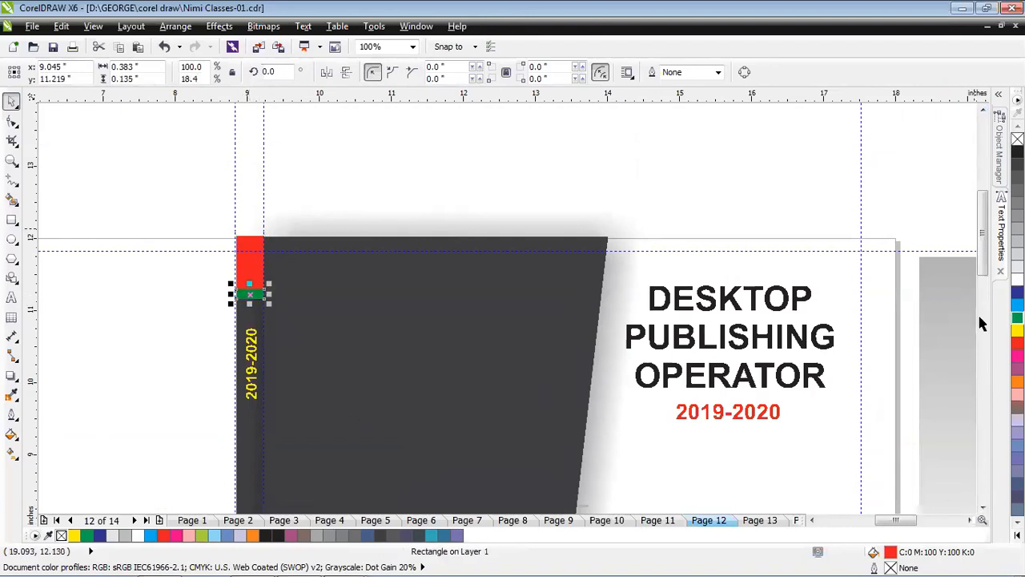
pyautogui.click(169, 309)
# - Cover the blank back cover with a rectangle about 8.89 × 12.04 in, filled 80% black and without outline
pyautogui.scroll(-1, 301, 332)
pyautogui.scroll(1, 243, 311)
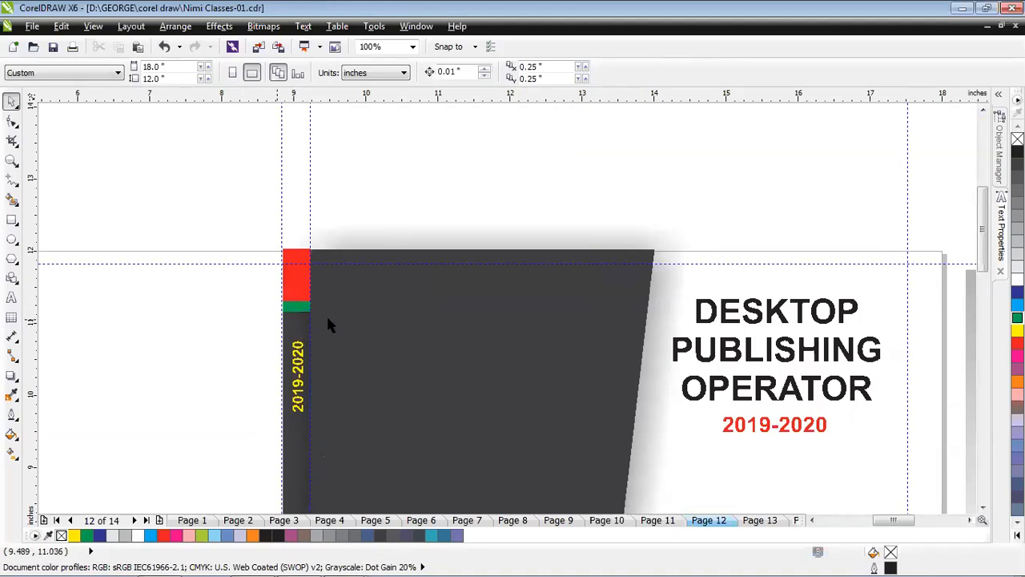
pyautogui.scroll(-1, 296, 311)
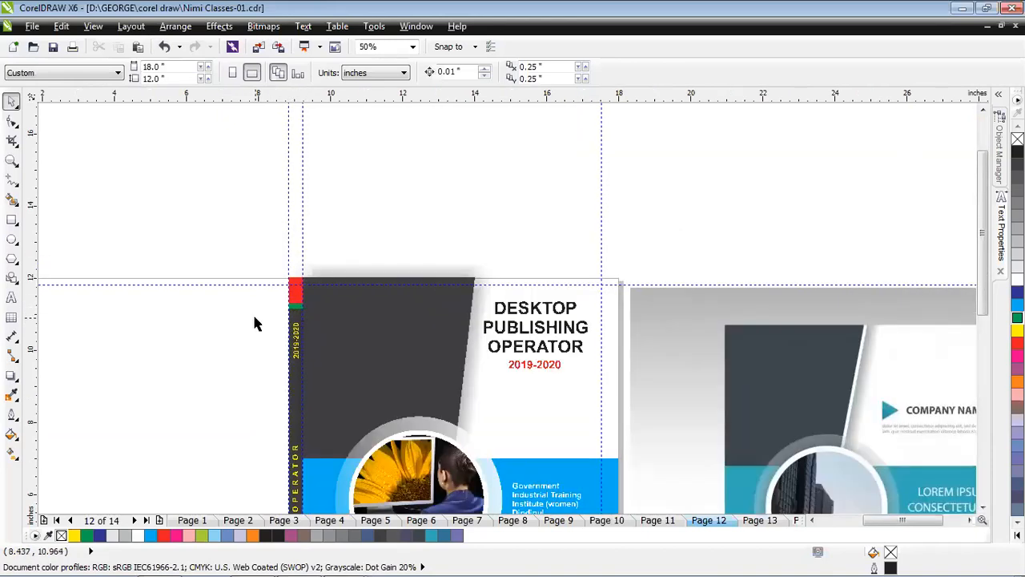
pyautogui.scroll(-2, 284, 325)
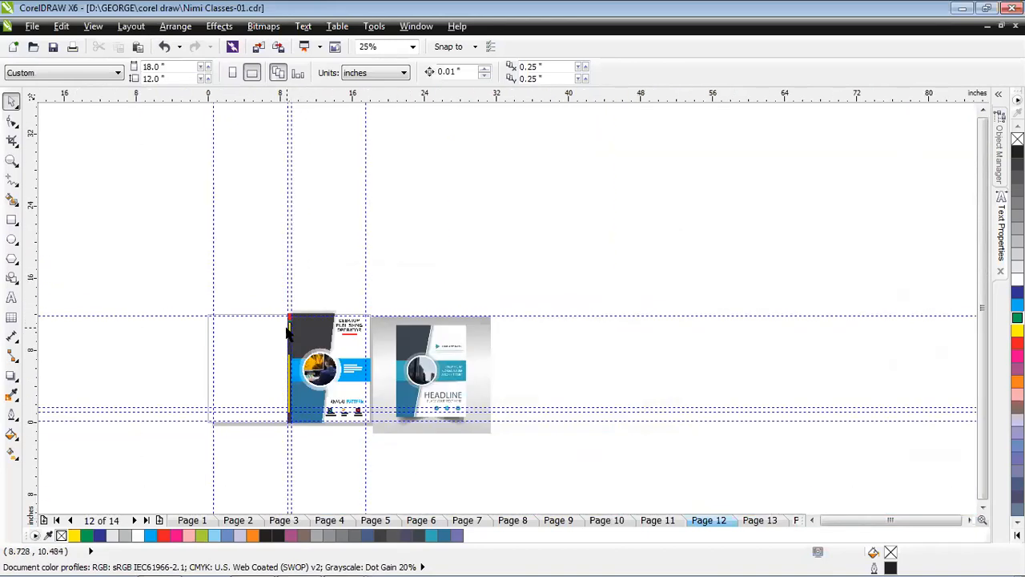
pyautogui.scroll(1, 286, 329)
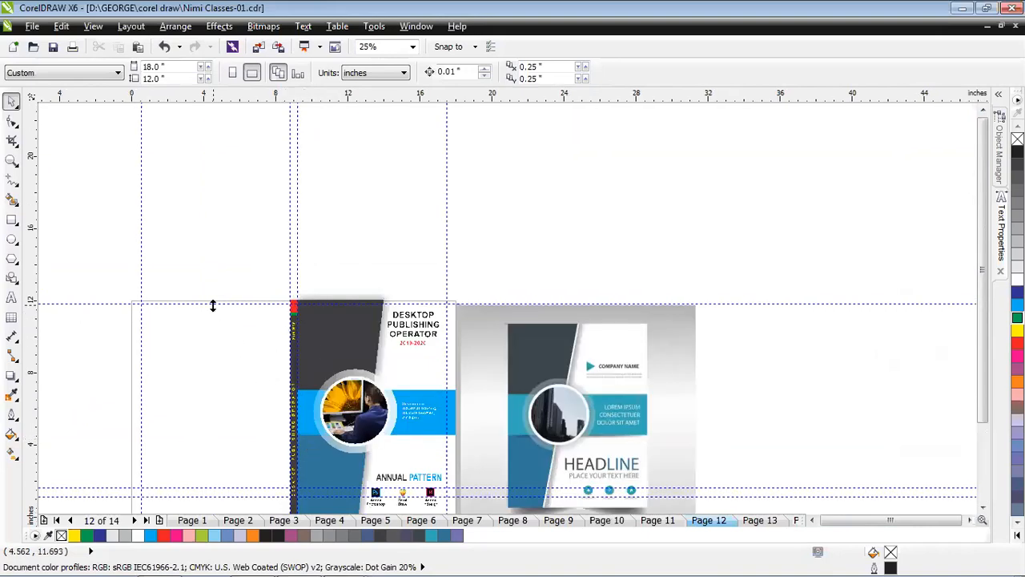
pyautogui.click(982, 507)
pyautogui.click(982, 507)
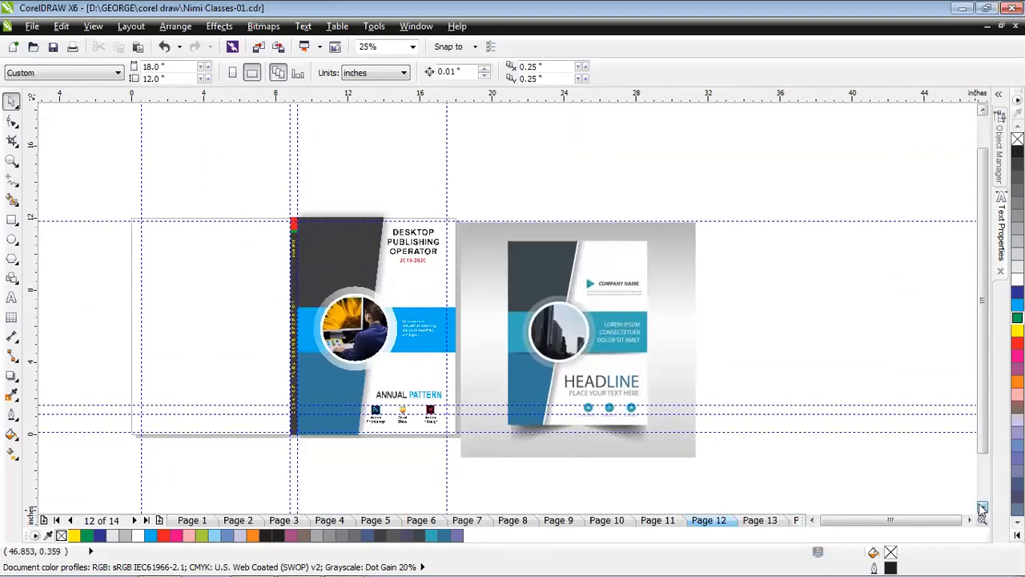
pyautogui.click(983, 506)
pyautogui.press('z')
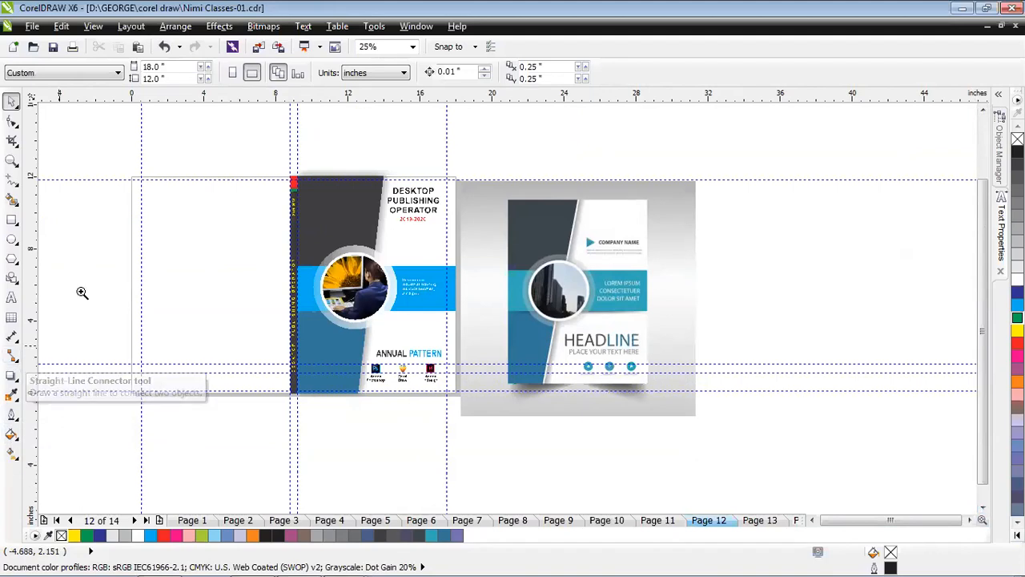
pyautogui.moveTo(101, 164); pyautogui.dragTo(340, 418)
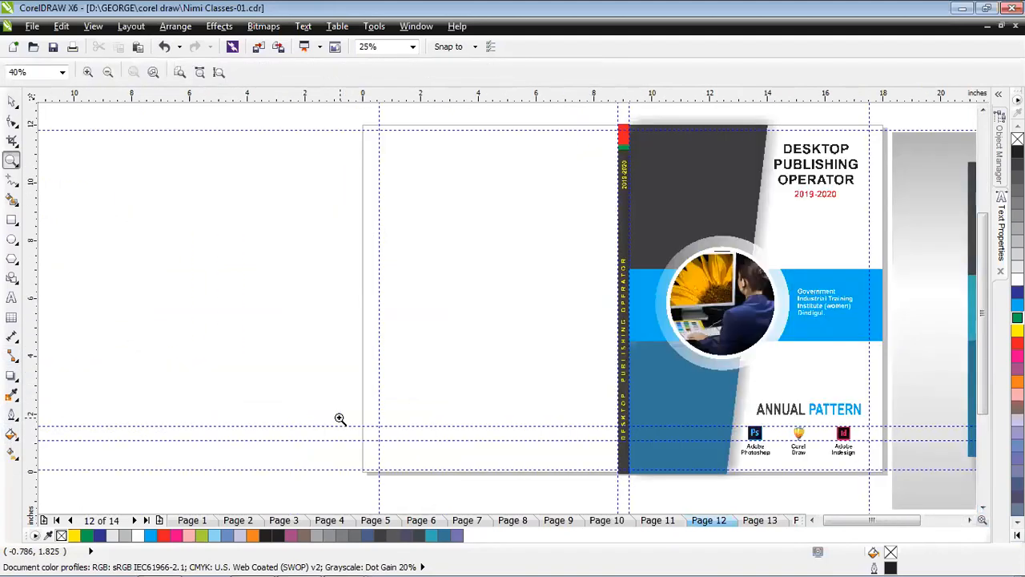
pyautogui.rightClick(340, 417)
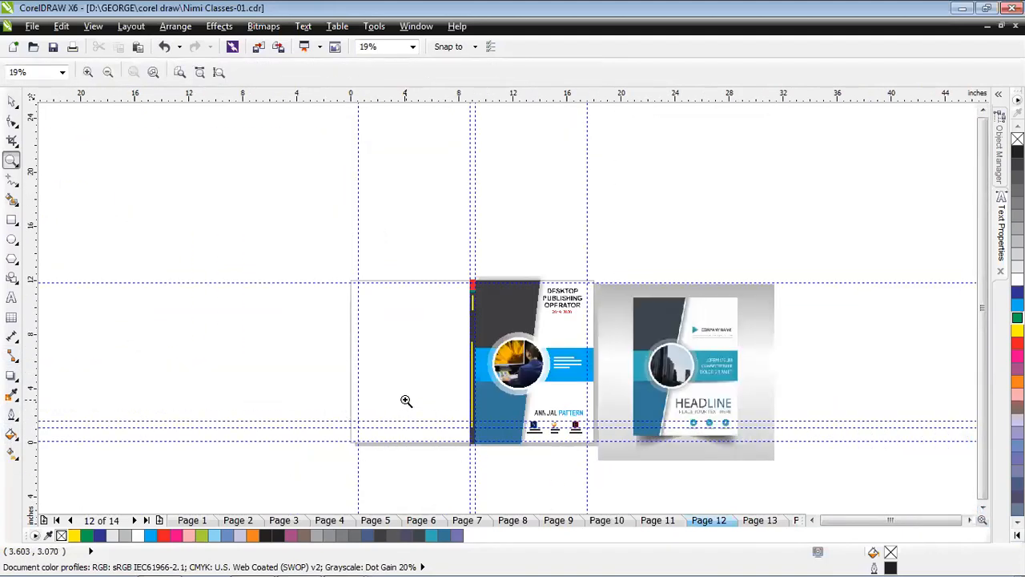
pyautogui.click(406, 400)
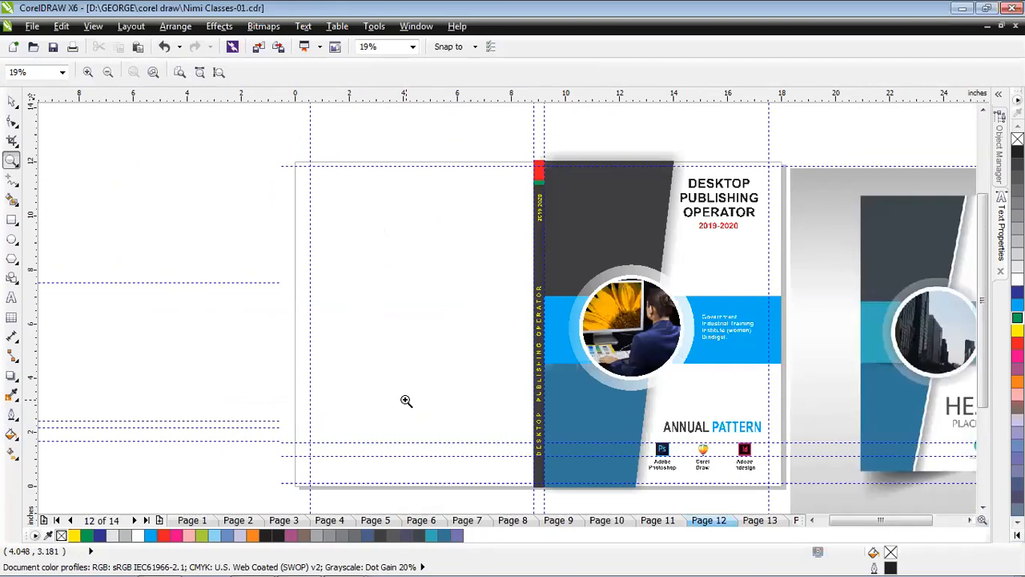
pyautogui.click(12, 219)
pyautogui.moveTo(293, 161); pyautogui.dragTo(533, 486)
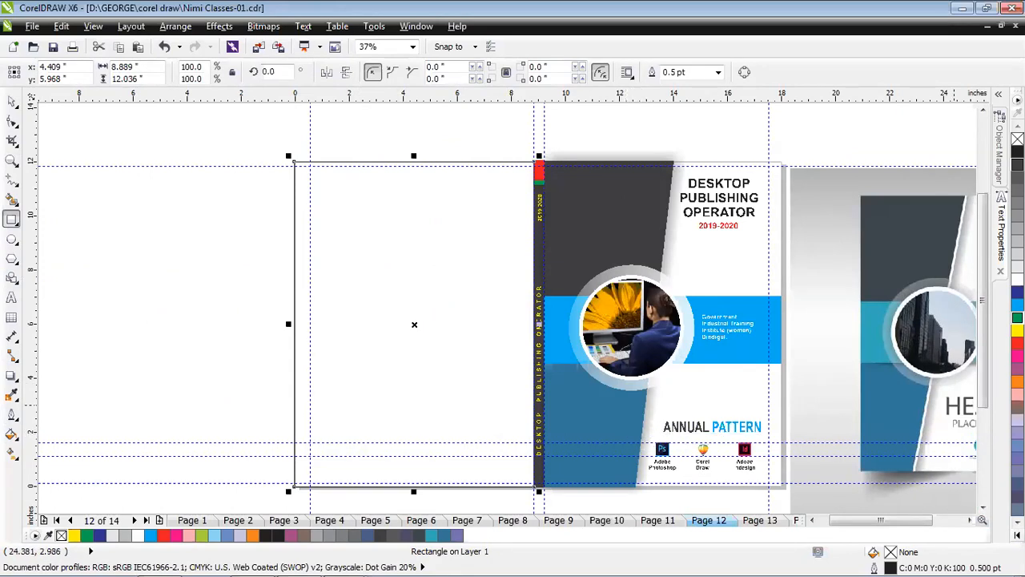
pyautogui.click(1017, 176)
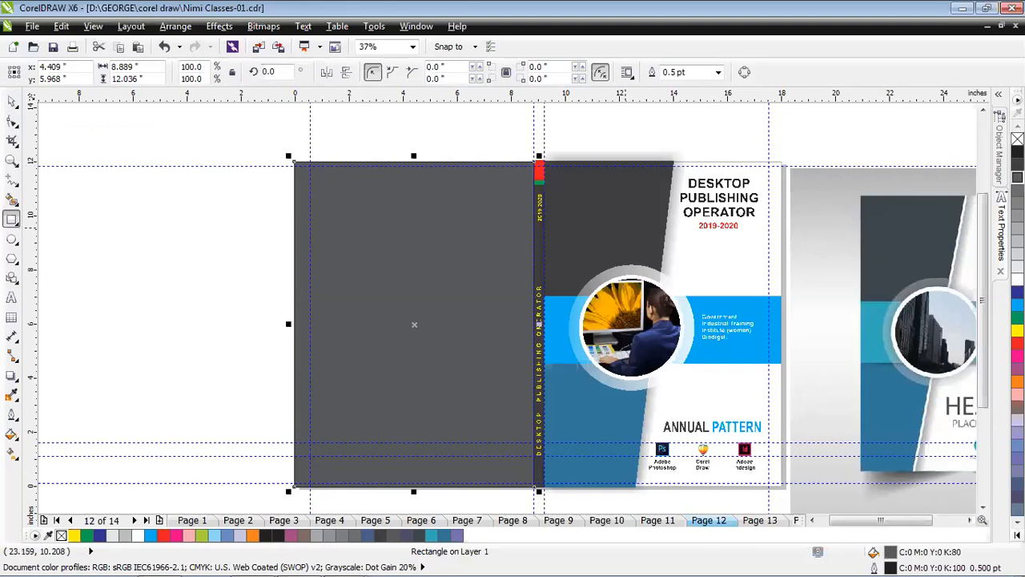
pyautogui.rightClick(1017, 139)
pyautogui.click(12, 102)
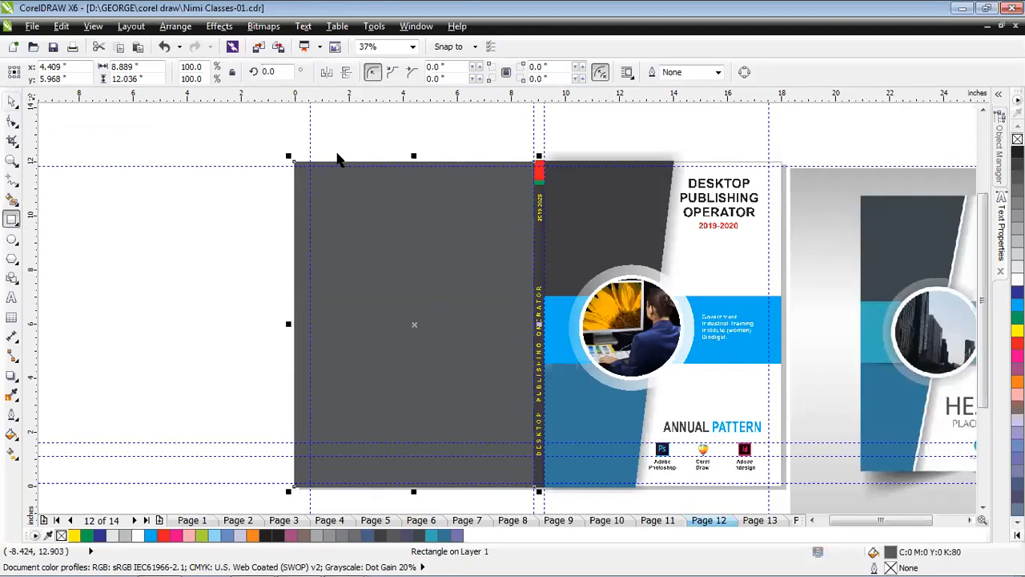
# - Shorten the grey back-cover rectangle to about 8 in high and mirror a copy about 4.06 in high into the area above it
pyautogui.moveTo(414, 157); pyautogui.dragTo(393, 266)
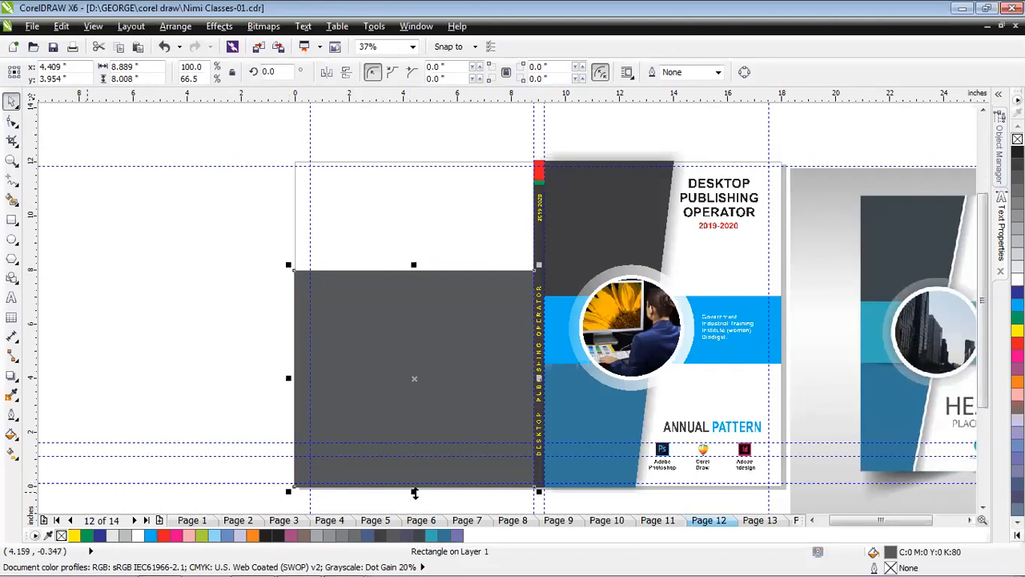
pyautogui.moveTo(414, 348); pyautogui.dragTo(417, 174)
pyautogui.moveTo(418, 164); pyautogui.dragTo(424, 169)
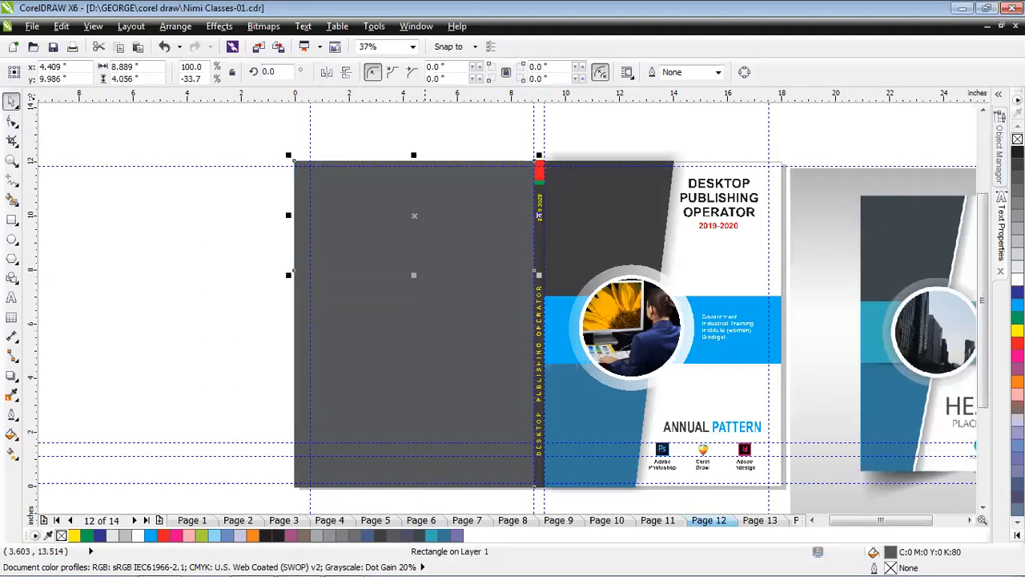
# - Sample the front cover band's light blue and apply it to the upper back-cover rectangle
pyautogui.click(11, 395)
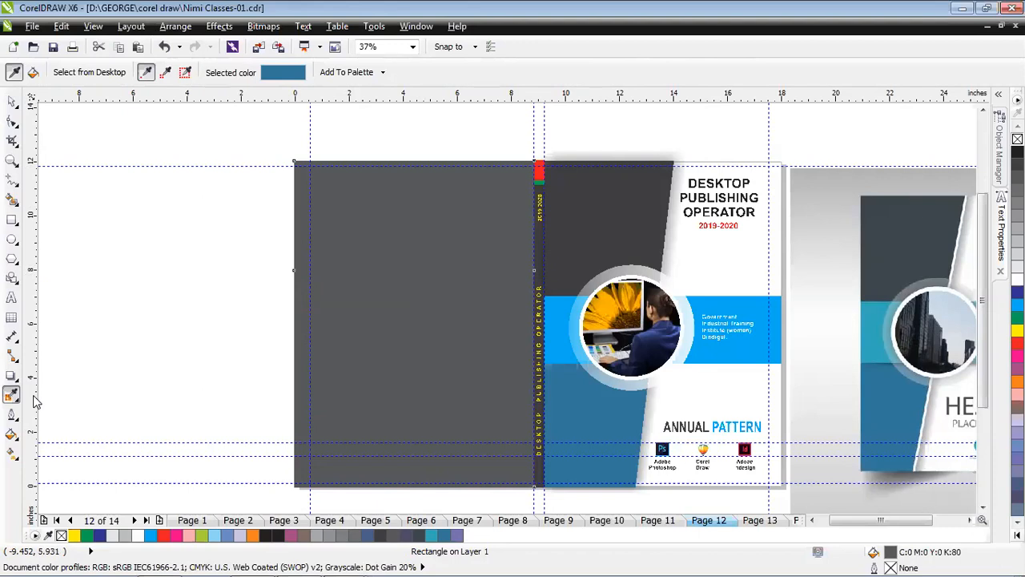
pyautogui.click(558, 335)
pyautogui.click(424, 216)
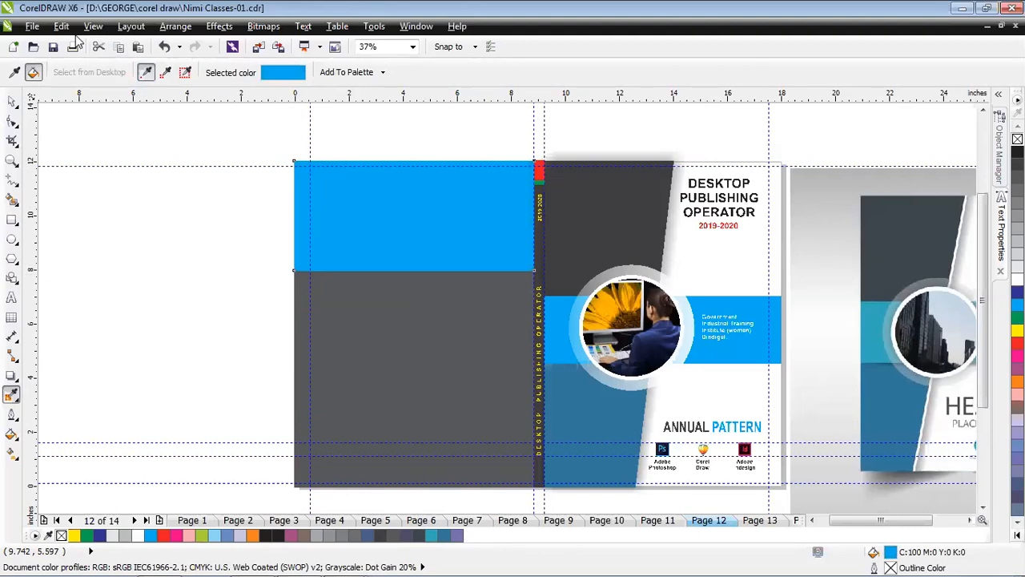
# - Import ca-dtp-desktop-publishing-500x500.png at its original size and place it over the upper part of the back cover
pyautogui.click(32, 26)
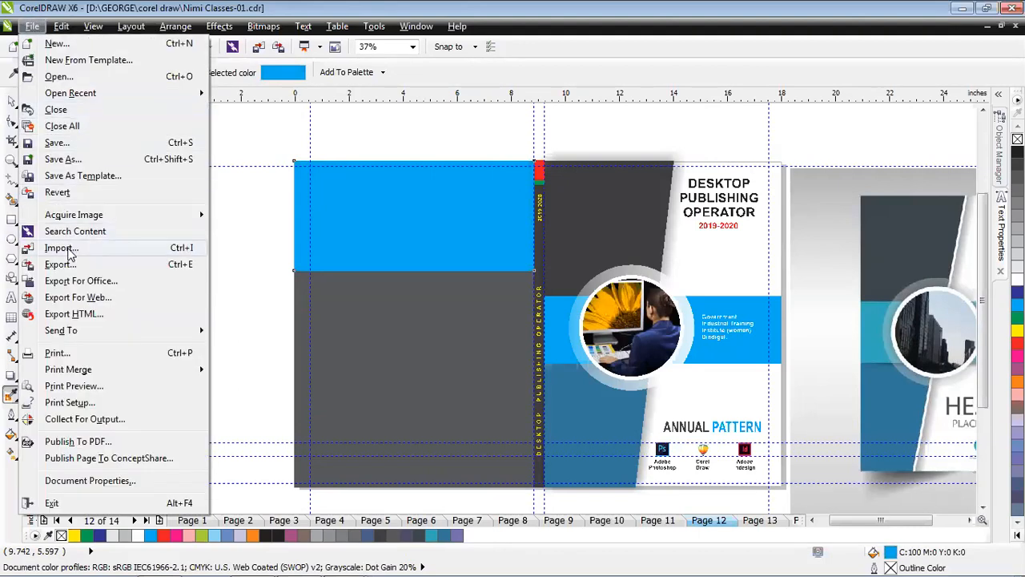
pyautogui.click(69, 252)
pyautogui.click(195, 51)
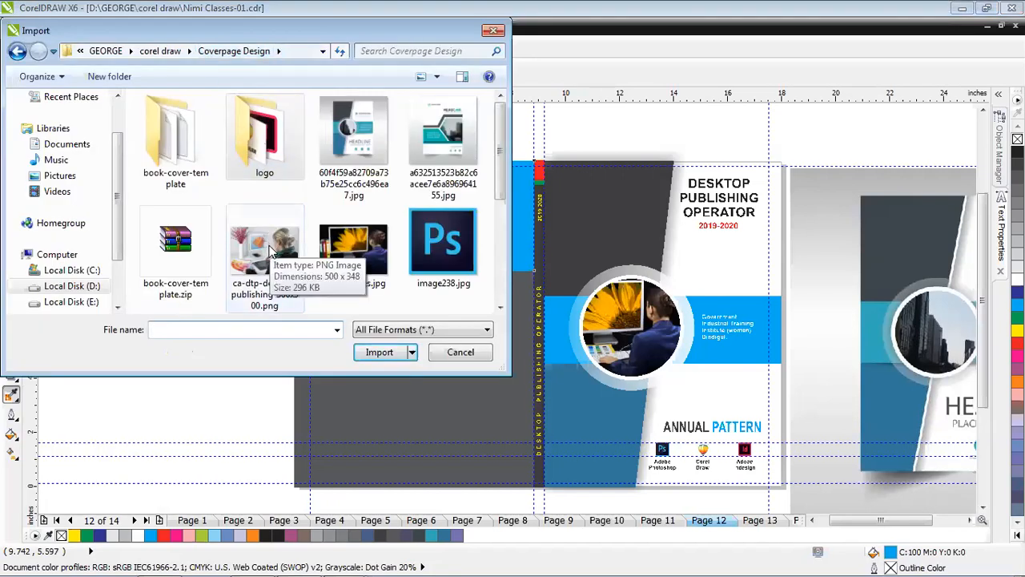
pyautogui.click(501, 307)
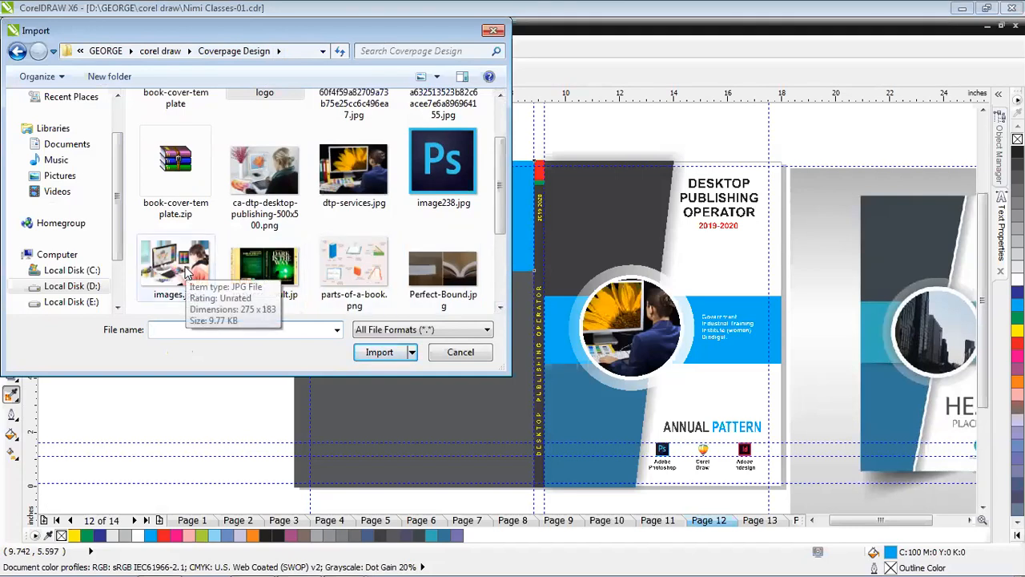
pyautogui.doubleClick(252, 175)
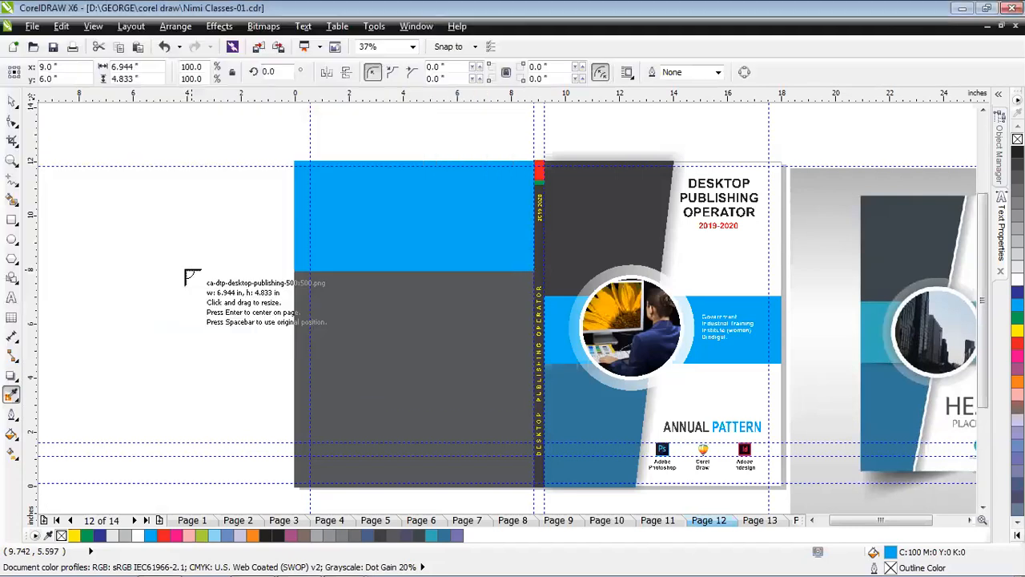
pyautogui.click(185, 270)
pyautogui.moveTo(255, 349); pyautogui.dragTo(438, 279)
pyautogui.click(151, 280)
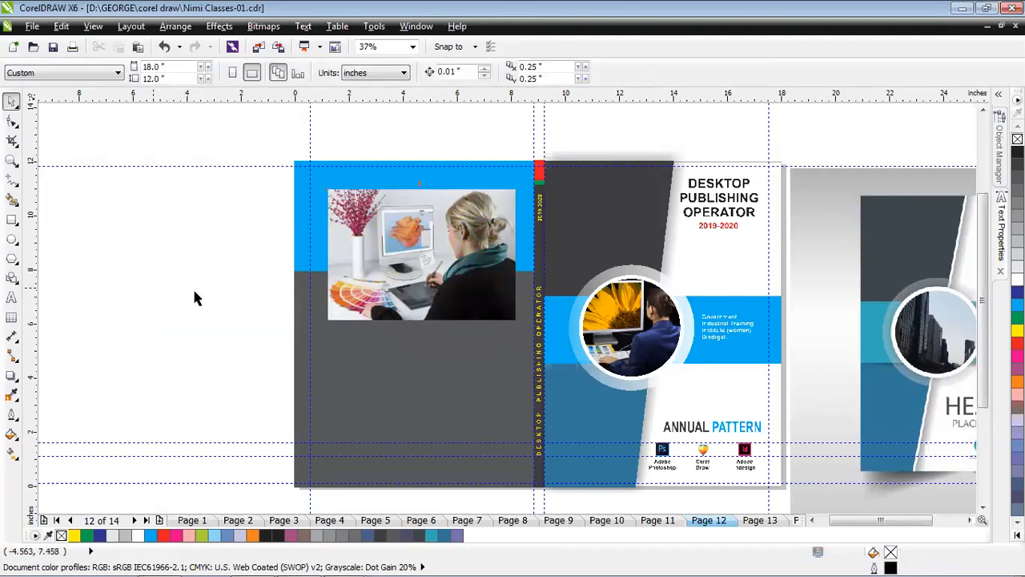
# - Draw a paragraph text frame about 7.17 × 3.67 in below the back-cover photo and paste the "Digital Printing" text from page 11 into it
pyautogui.click(11, 297)
pyautogui.moveTo(324, 334); pyautogui.dragTo(521, 437)
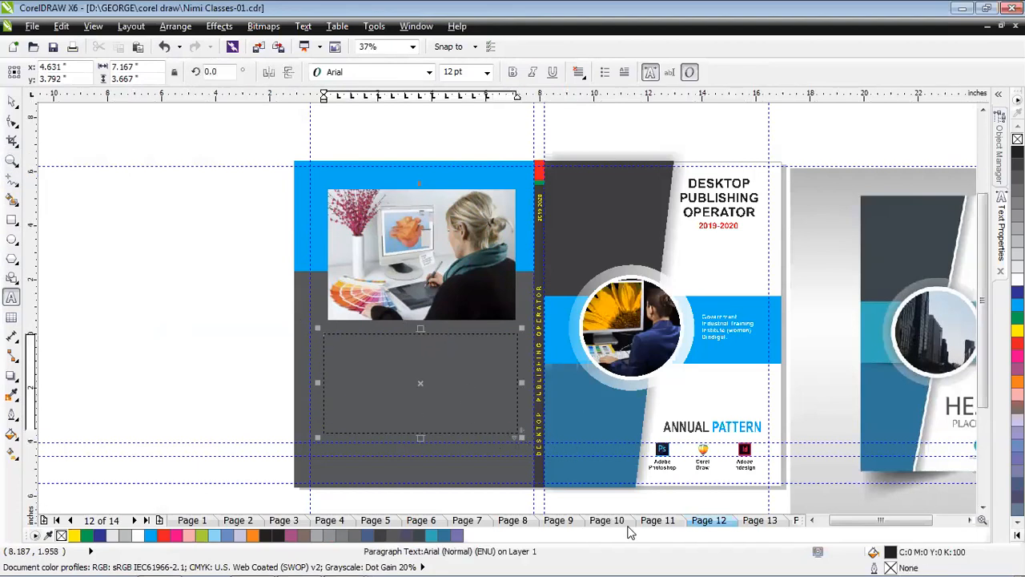
pyautogui.click(657, 520)
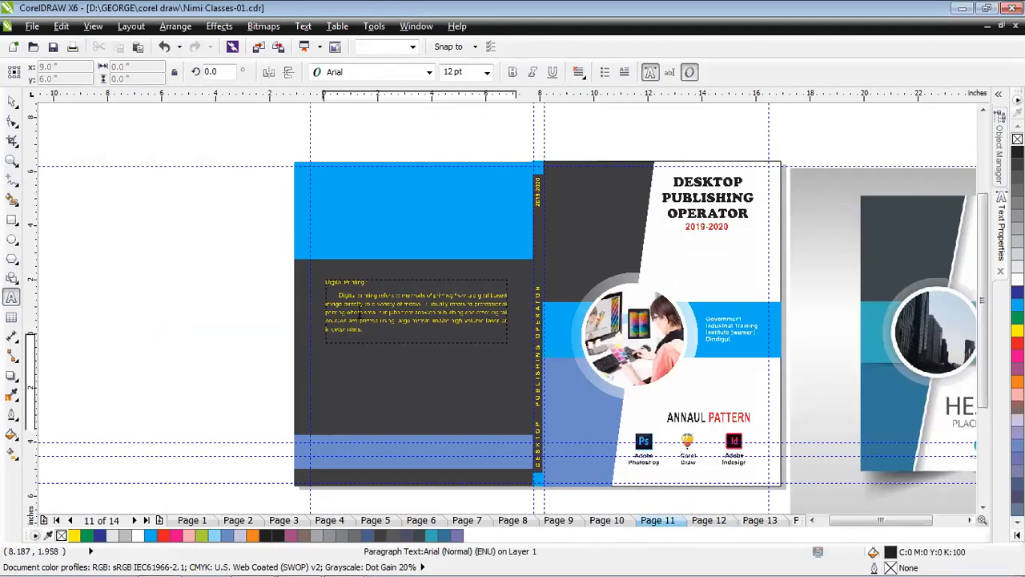
pyautogui.click(356, 303)
pyautogui.hotkey('ctrl', 'a')
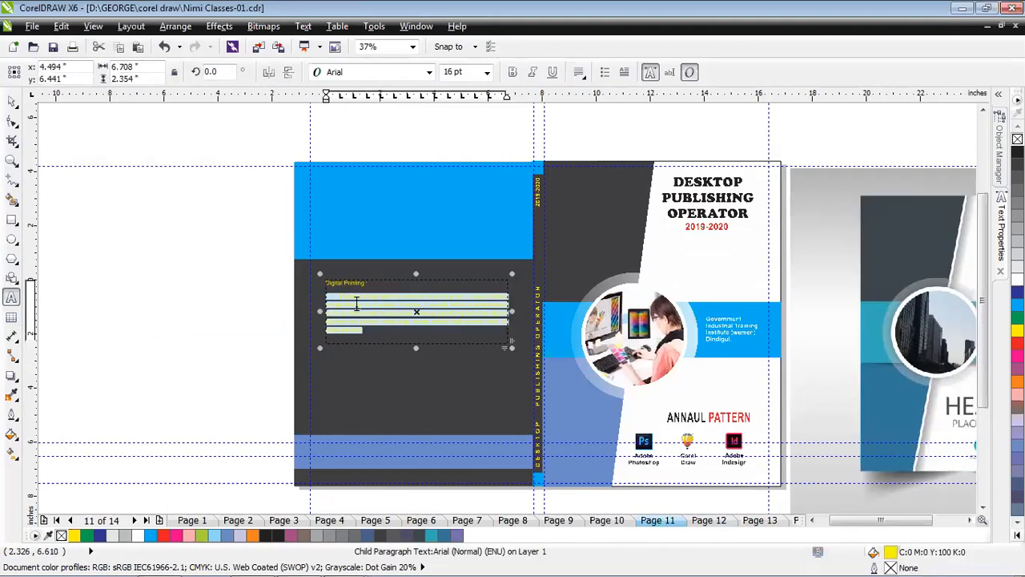
pyautogui.hotkey('ctrl', 'a')
pyautogui.click(719, 521)
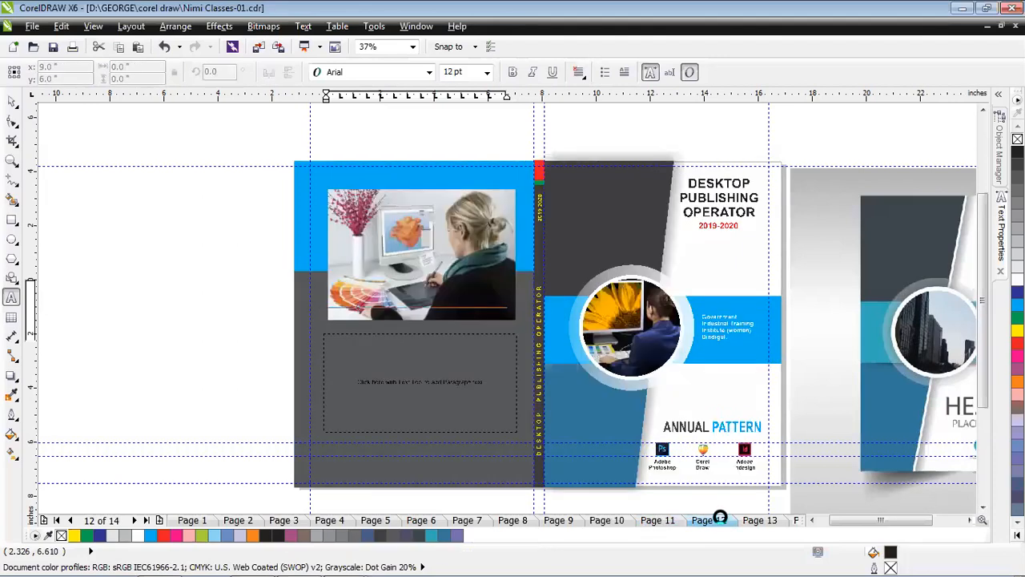
pyautogui.click(394, 380)
pyautogui.write('Digital Printing : Digital printing refers to methods of printing from a digital based image directly to a variety of media. It usually refers to professional printing where small run jobs from desktop publishing and other digital sources are printed using large format and/or high volume laser or inkjet printers.')
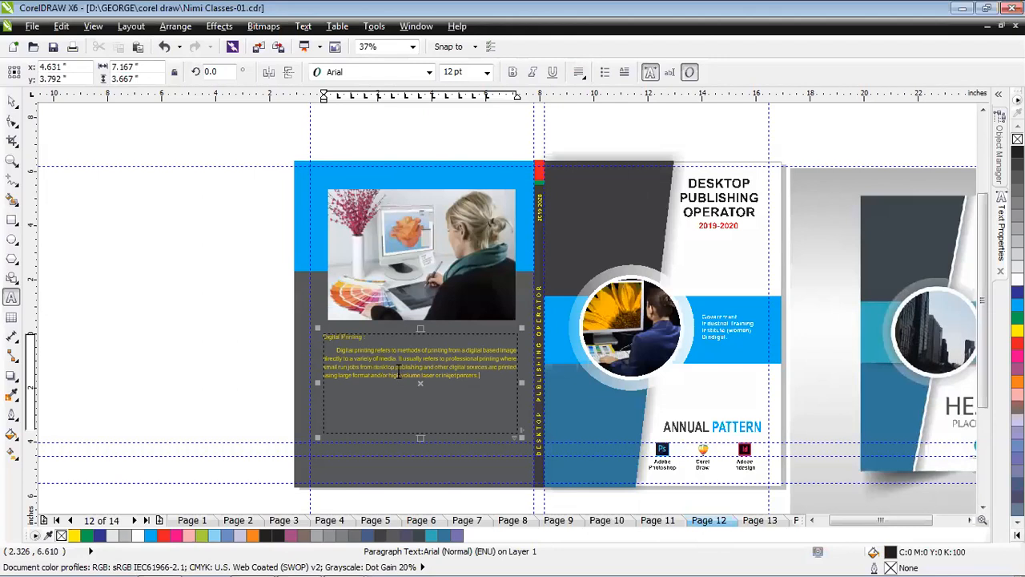
# - Recolour all of the back cover's "Digital Printing" paragraph text white
pyautogui.hotkey('ctrl', 'a')
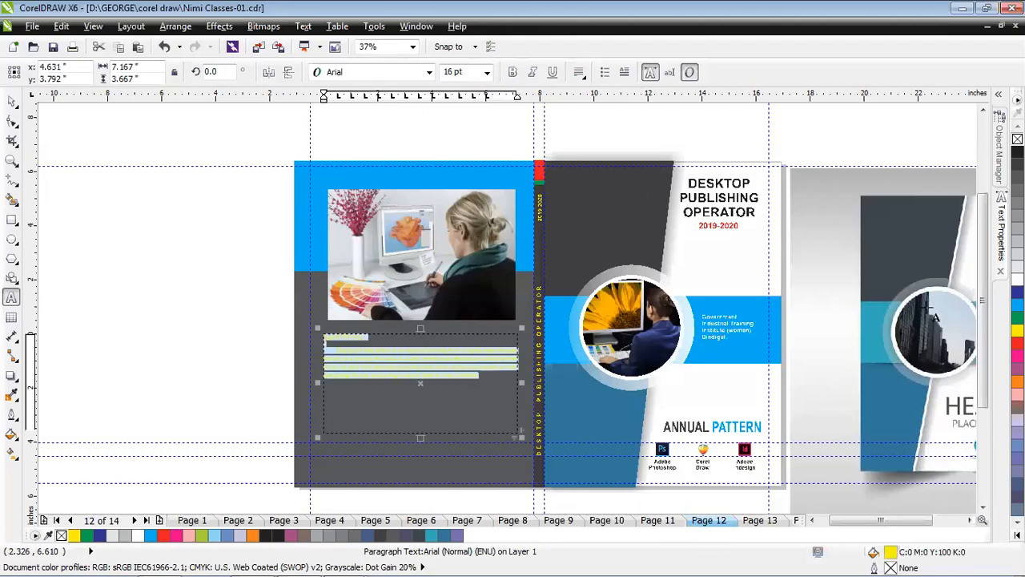
pyautogui.click(1017, 279)
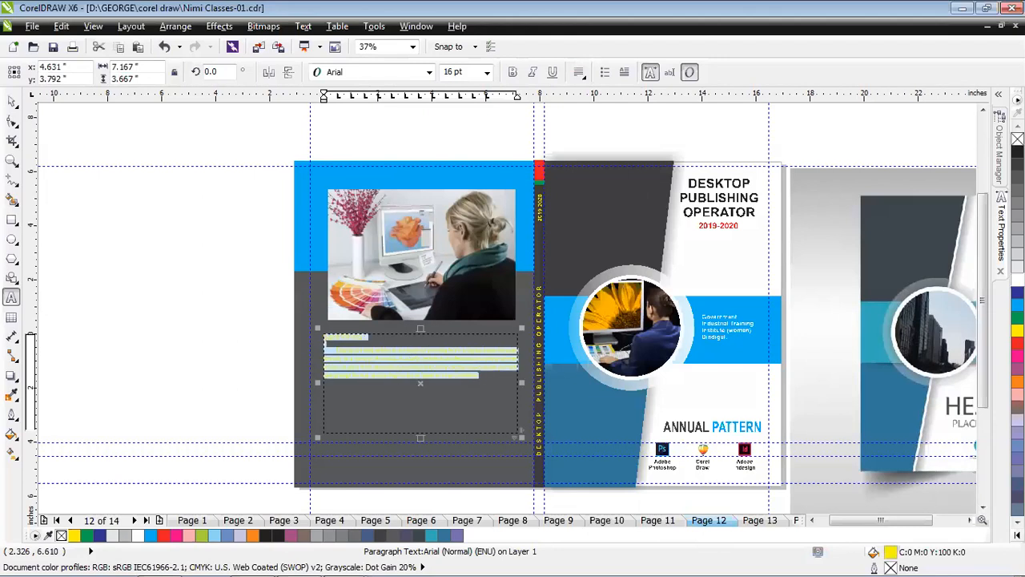
# - Shorten the back cover's "Digital Printing" text frame from below so it ends just under the paragraph
pyautogui.click(11, 102)
pyautogui.scroll(3, 410, 360)
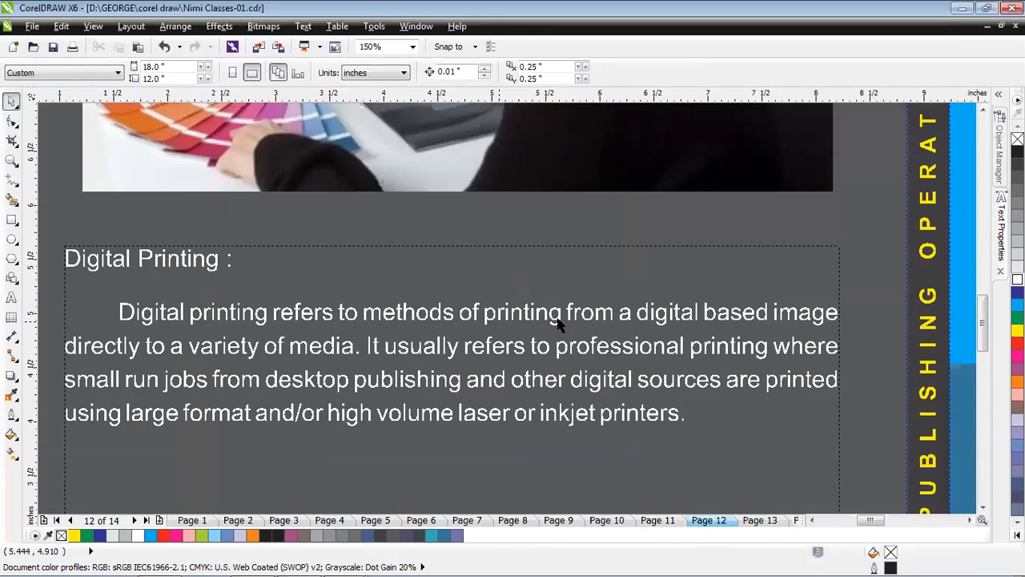
pyautogui.scroll(-2, 804, 323)
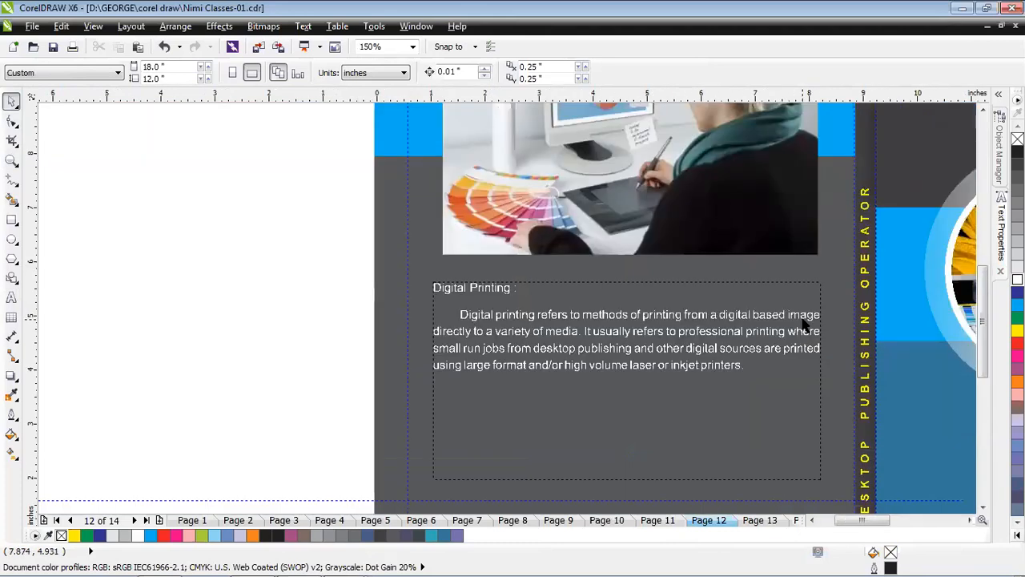
pyautogui.click(602, 376)
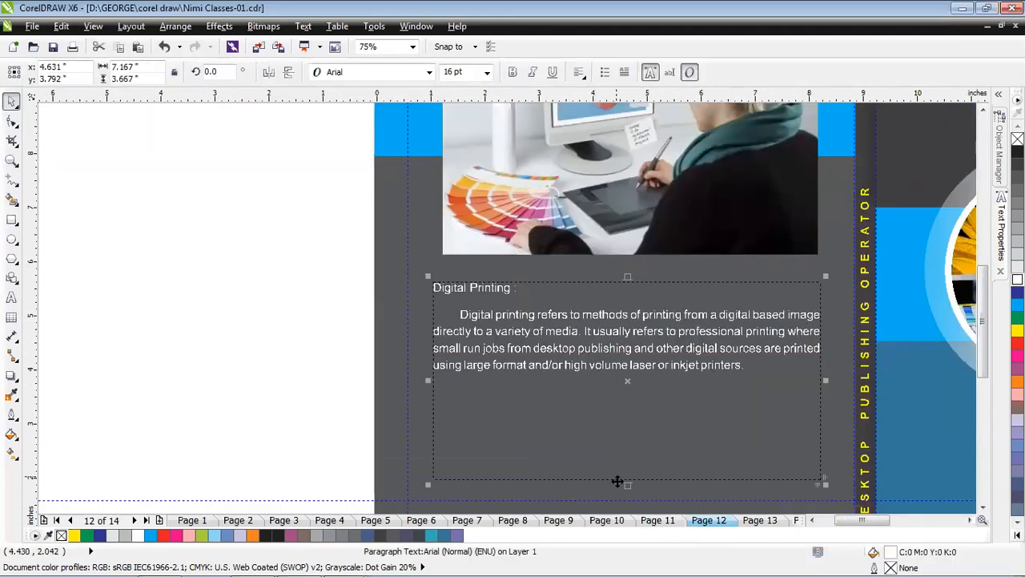
pyautogui.moveTo(628, 485); pyautogui.dragTo(629, 390)
pyautogui.press('Escape')
# - Draw a yellow rectangle without outline, about 8.89 × 1.42 in, across the lower back cover as a horizontal band
pyautogui.scroll(-4, 506, 364)
pyautogui.scroll(2, 774, 430)
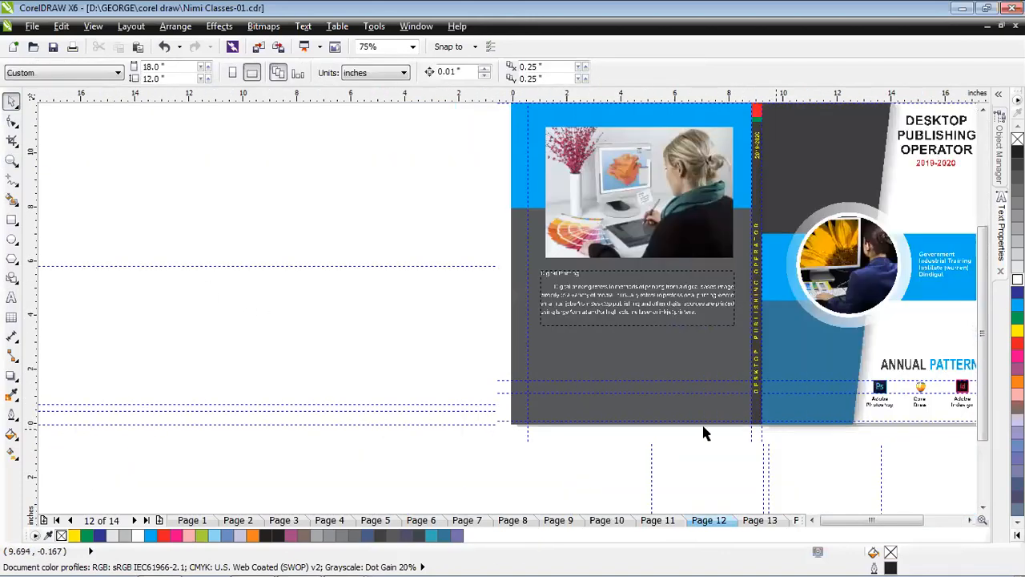
pyautogui.click(11, 219)
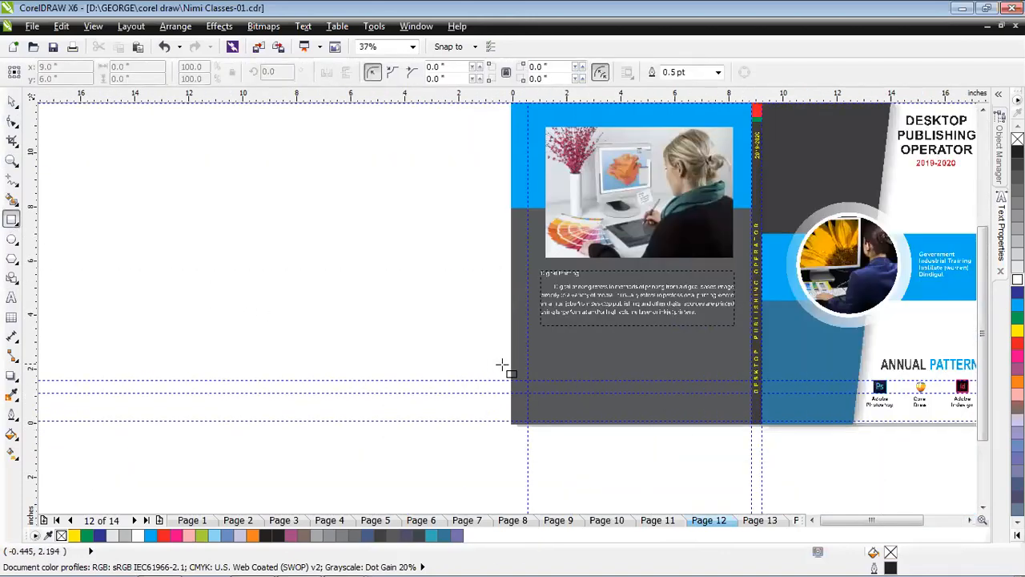
pyautogui.moveTo(509, 366)
pyautogui.mouseDown()
pyautogui.moveTo(532, 424)
pyautogui.moveTo(731, 420)
pyautogui.moveTo(756, 409)
pyautogui.mouseUp()
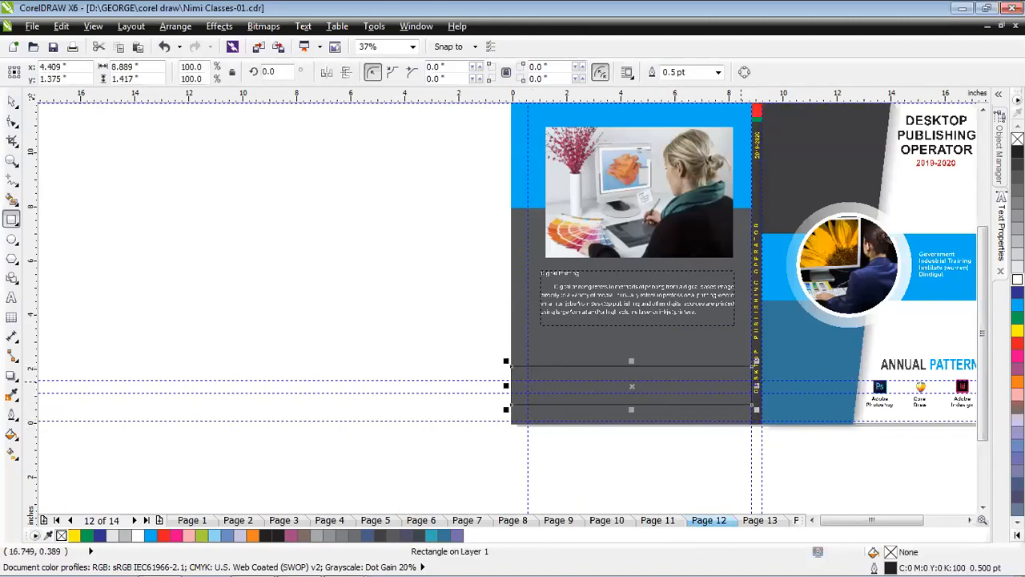
pyautogui.click(1017, 329)
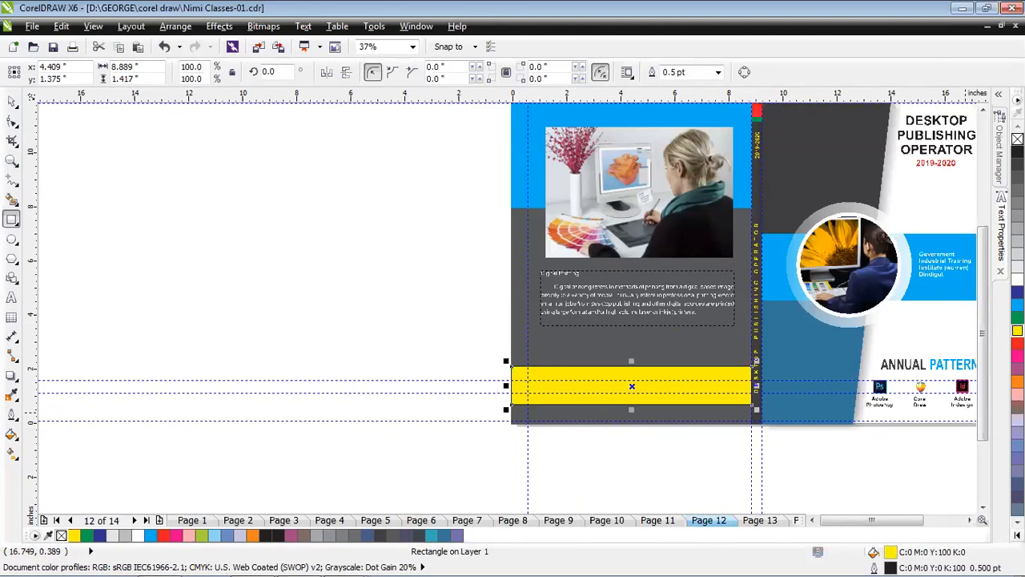
pyautogui.rightClick(1017, 139)
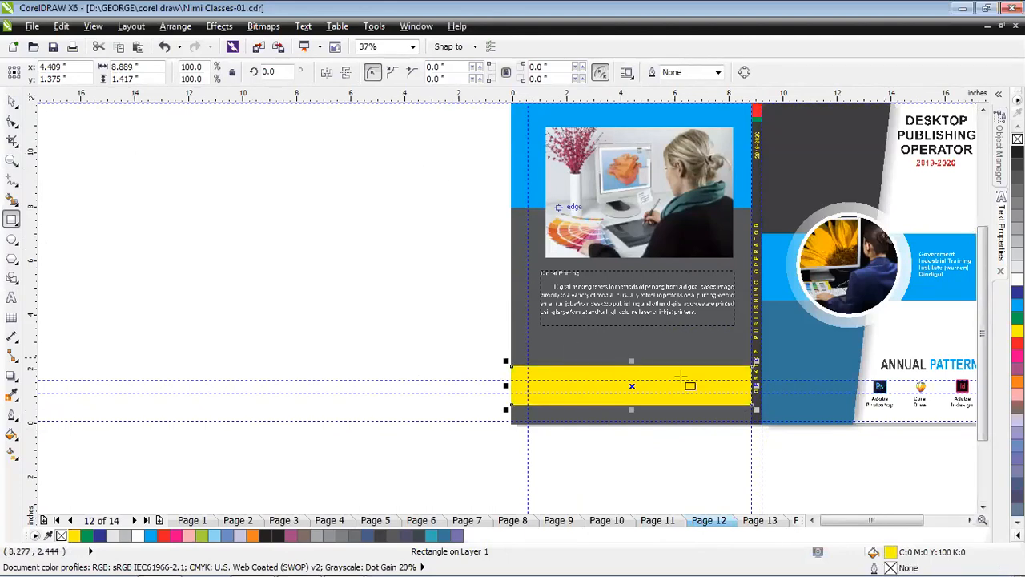
# - Draw an upright rectangle about 1.69 × 2.22 in over the outer end of the yellow band and fill it cyan
pyautogui.scroll(2, 617, 413)
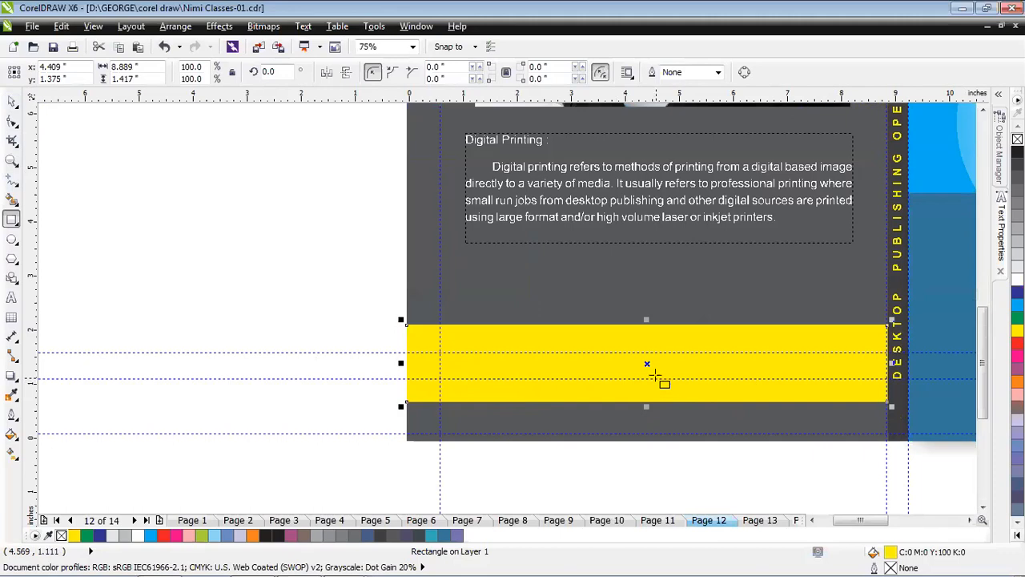
pyautogui.moveTo(450, 306); pyautogui.dragTo(541, 426)
pyautogui.click(1017, 304)
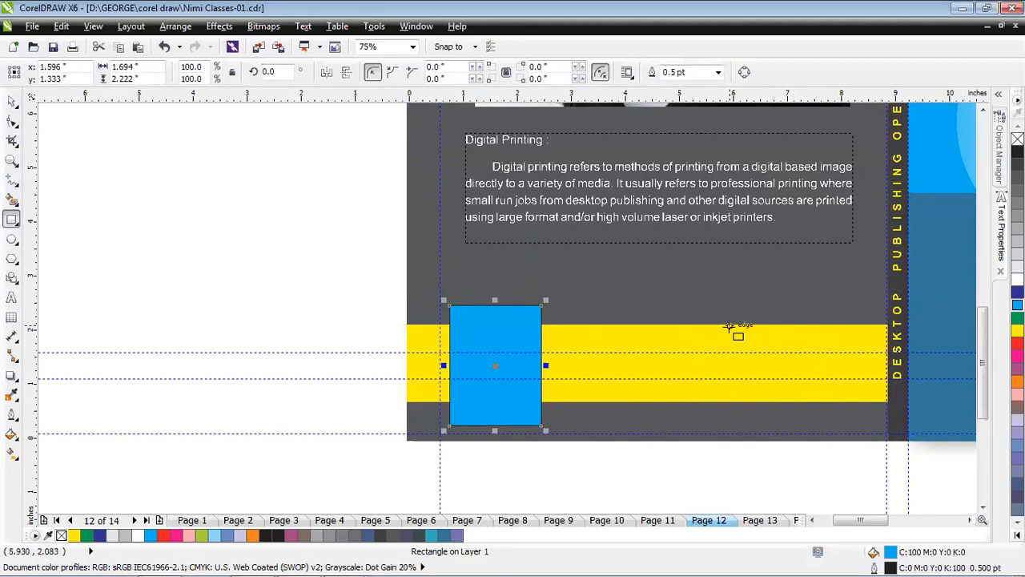
# - Delete the reference brochure image lying beside the front cover
pyautogui.scroll(-2, 727, 326)
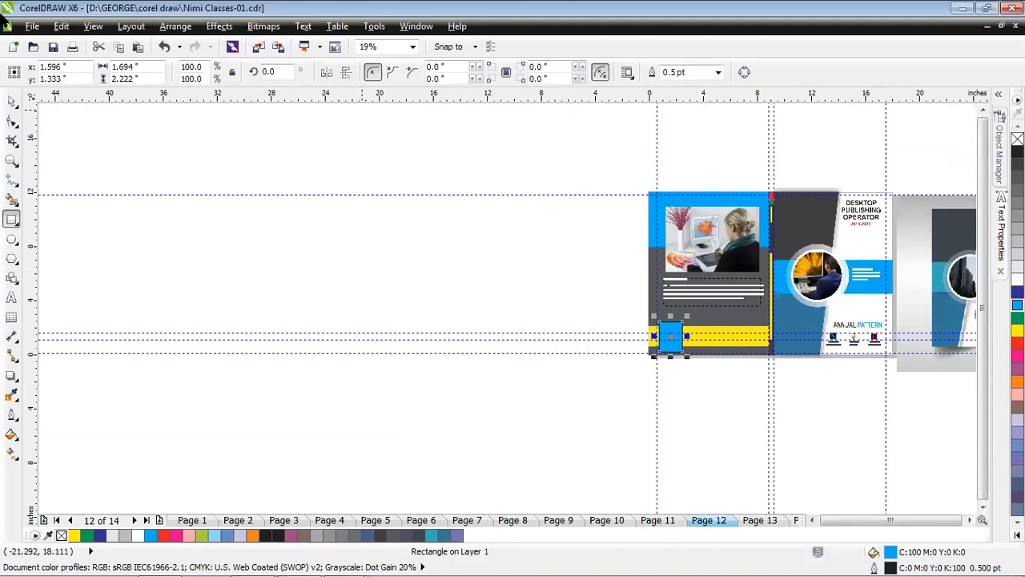
pyautogui.press('space')
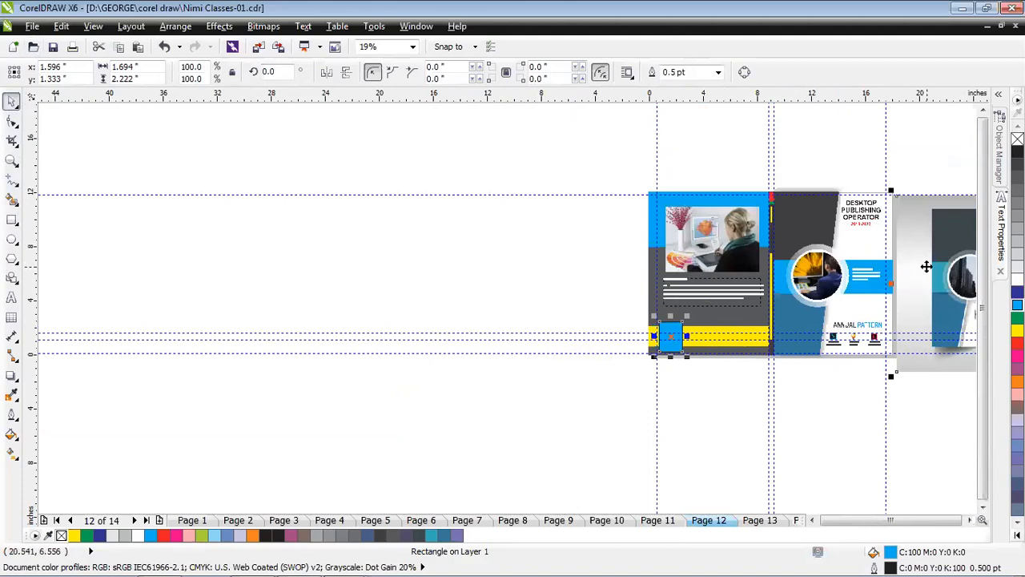
pyautogui.press('Delete')
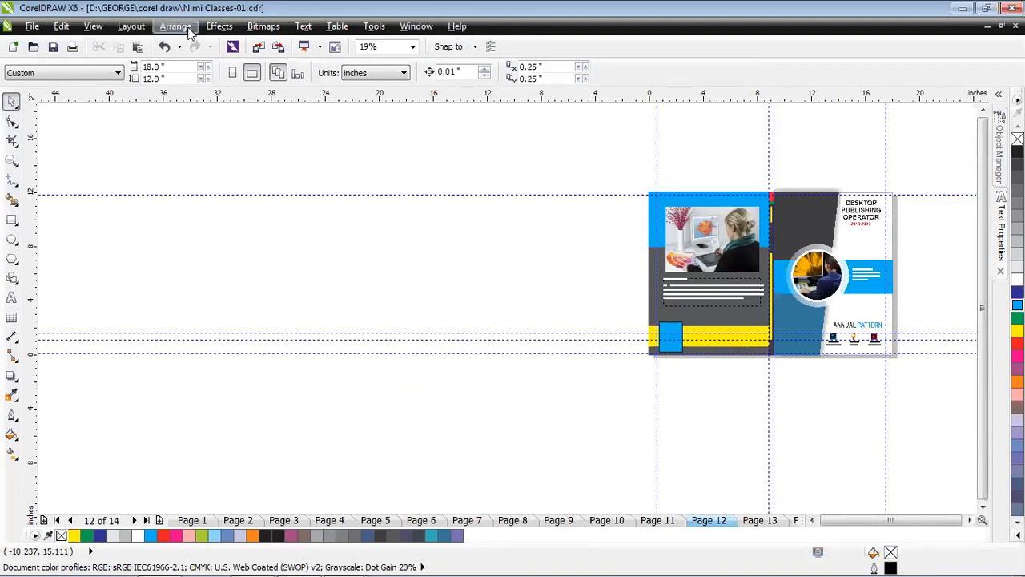
# - Hide the guidelines and frame the complete book cover in the view
pyautogui.click(93, 25)
pyautogui.click(117, 293)
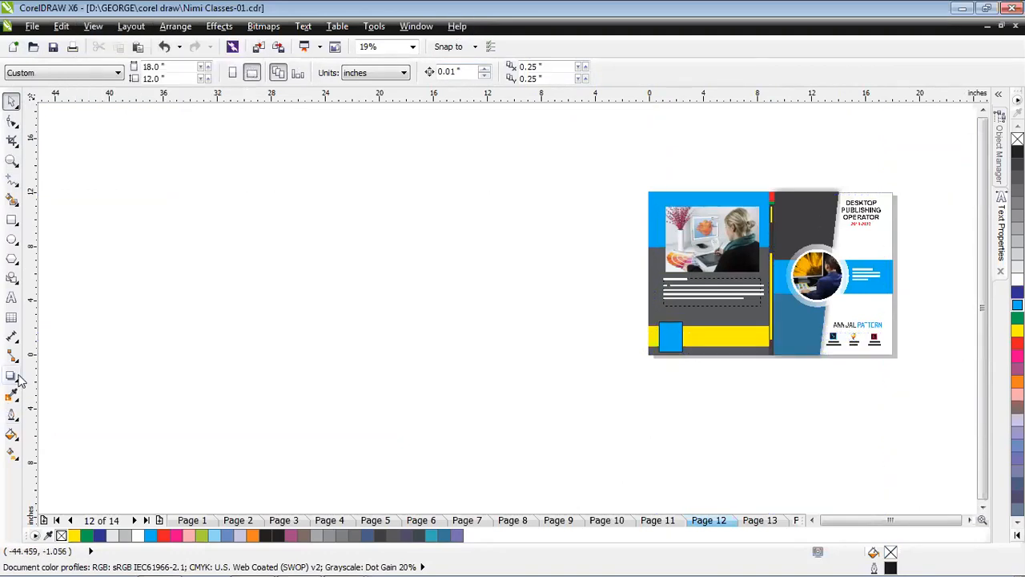
pyautogui.press('z')
pyautogui.moveTo(623, 173); pyautogui.dragTo(918, 370)
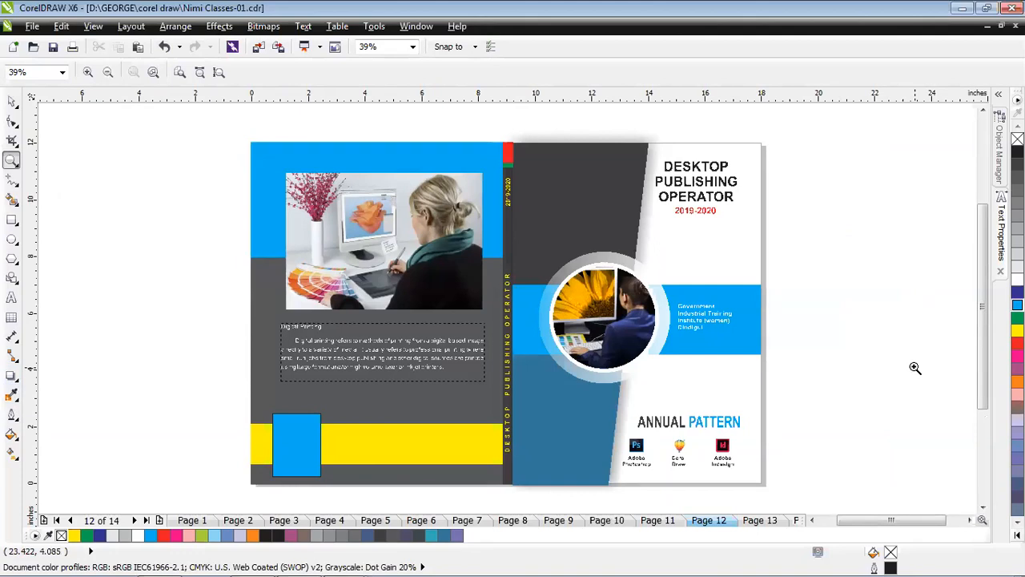
# - Show the Q & A page on page 13 and the closing "Thank you!" page on page 14
pyautogui.click(760, 521)
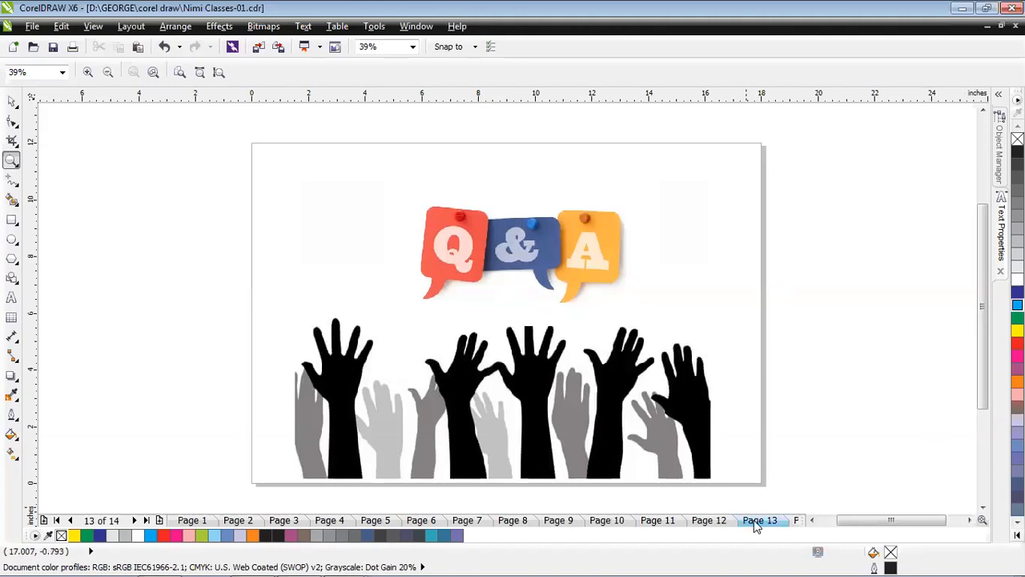
pyautogui.click(794, 521)
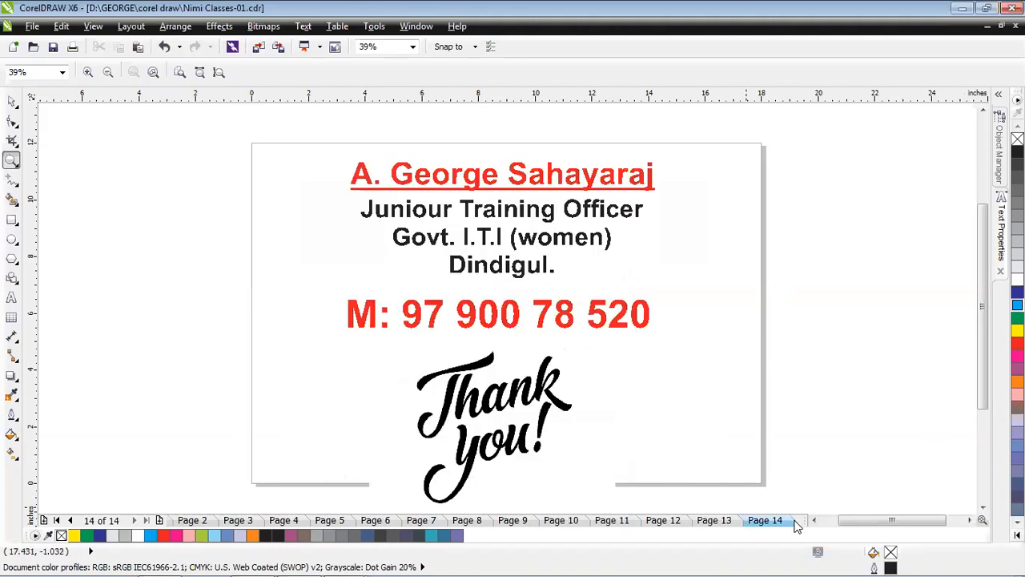